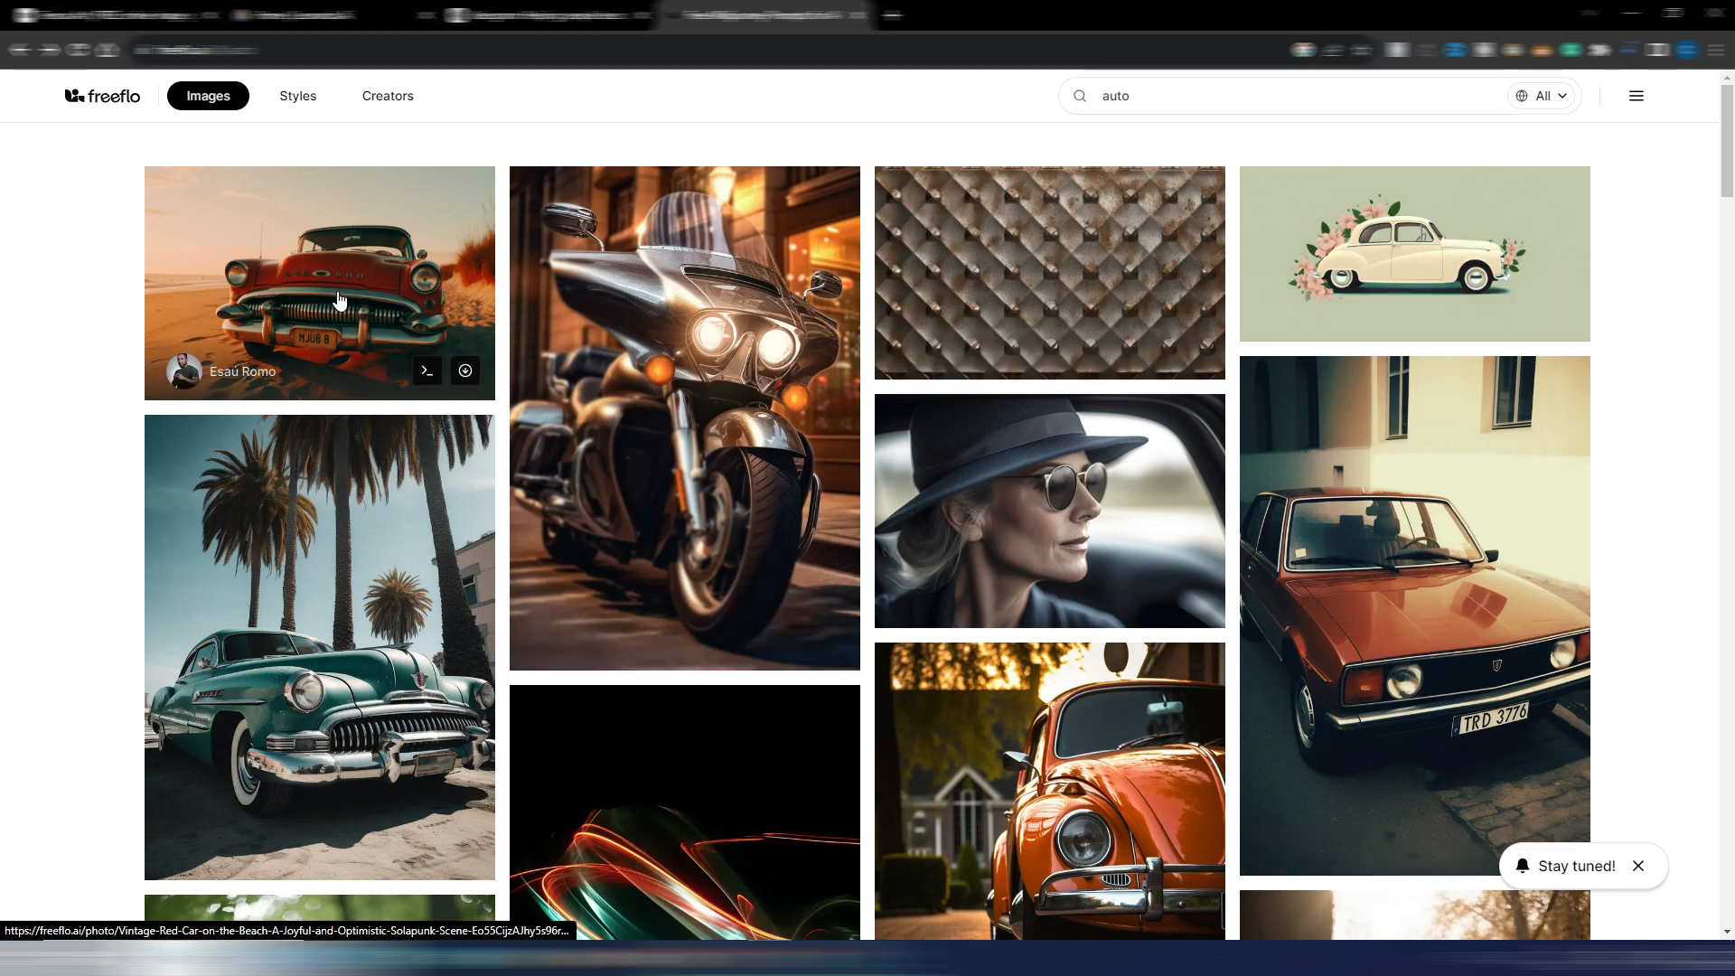
Open the red vintage car beach image and copy its Midjourney prompt text without the --ar and --v parameters
{"action": "left_click", "coordinate": [342, 291]}
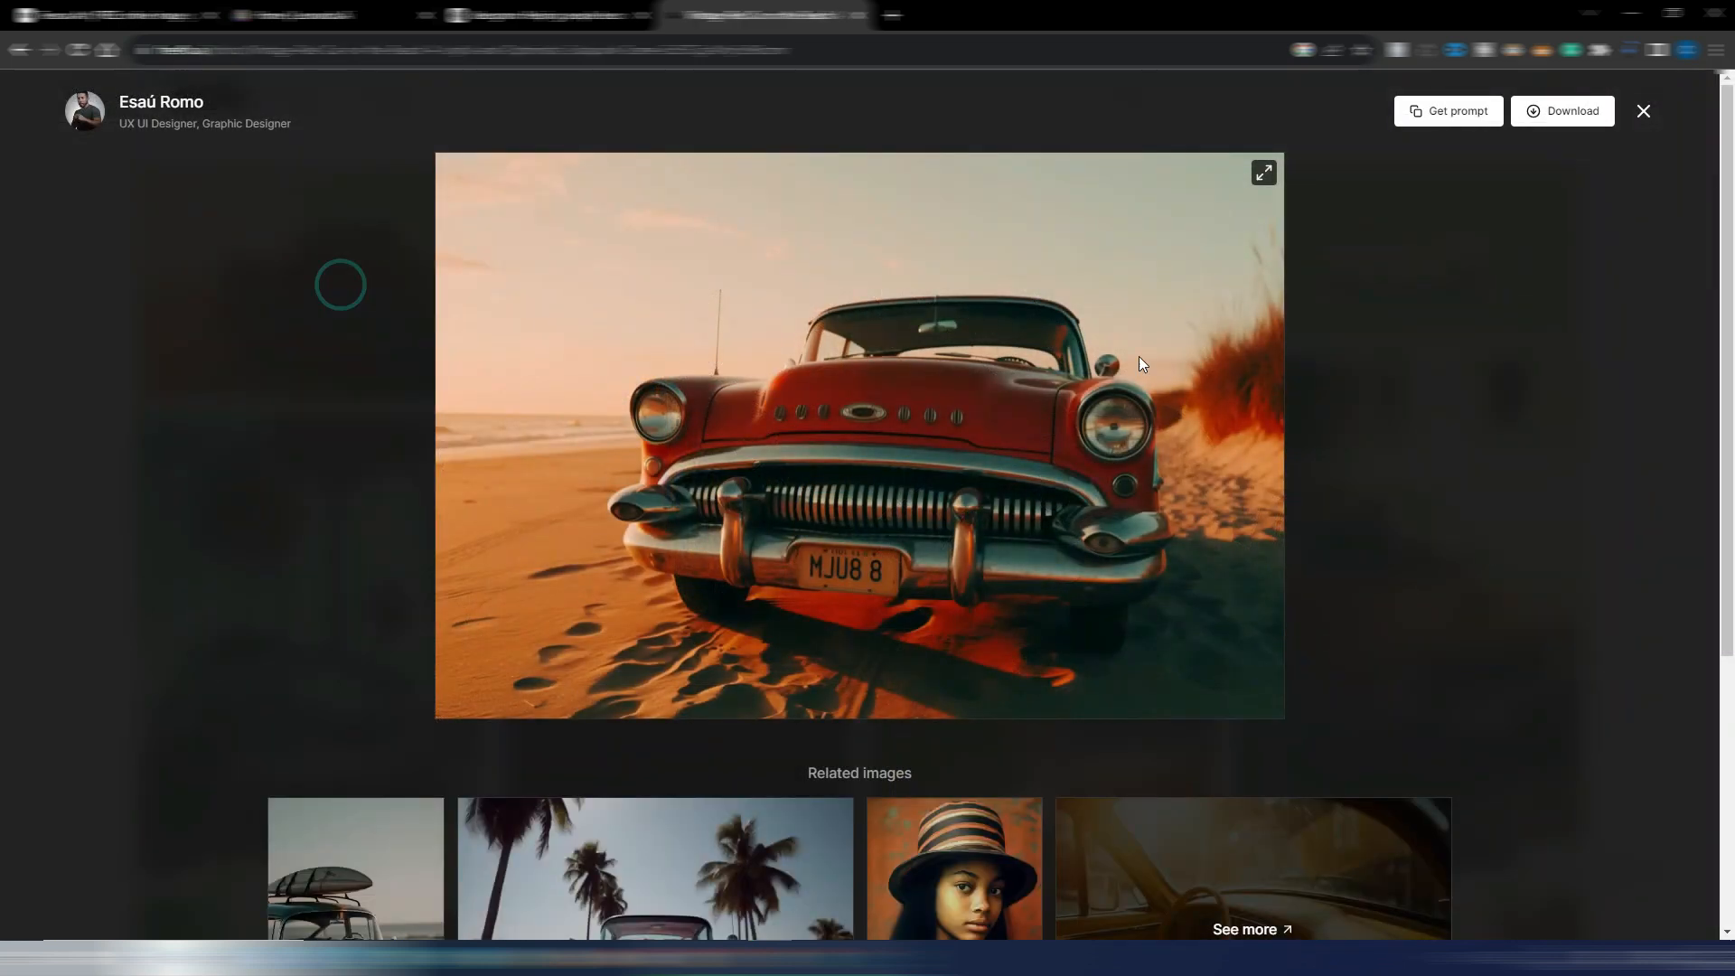
{"action": "left_click", "coordinate": [1448, 110]}
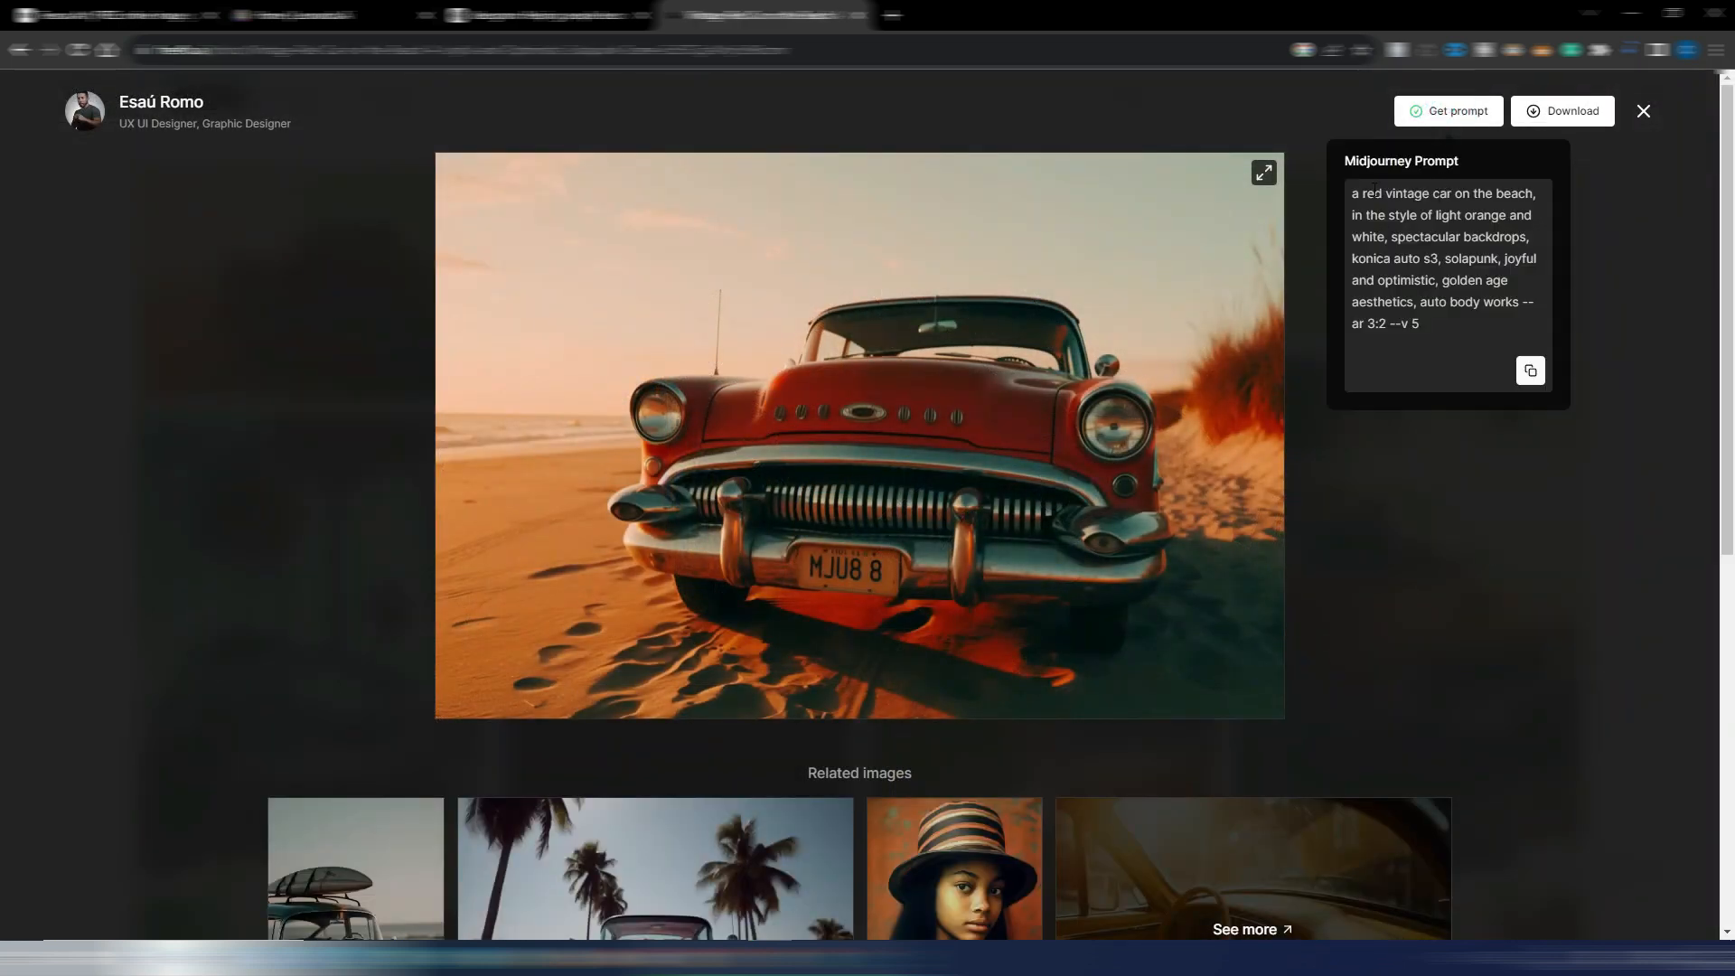
{"action": "left_click_drag", "start_coordinate": [1353, 193], "coordinate": [1518, 301]}
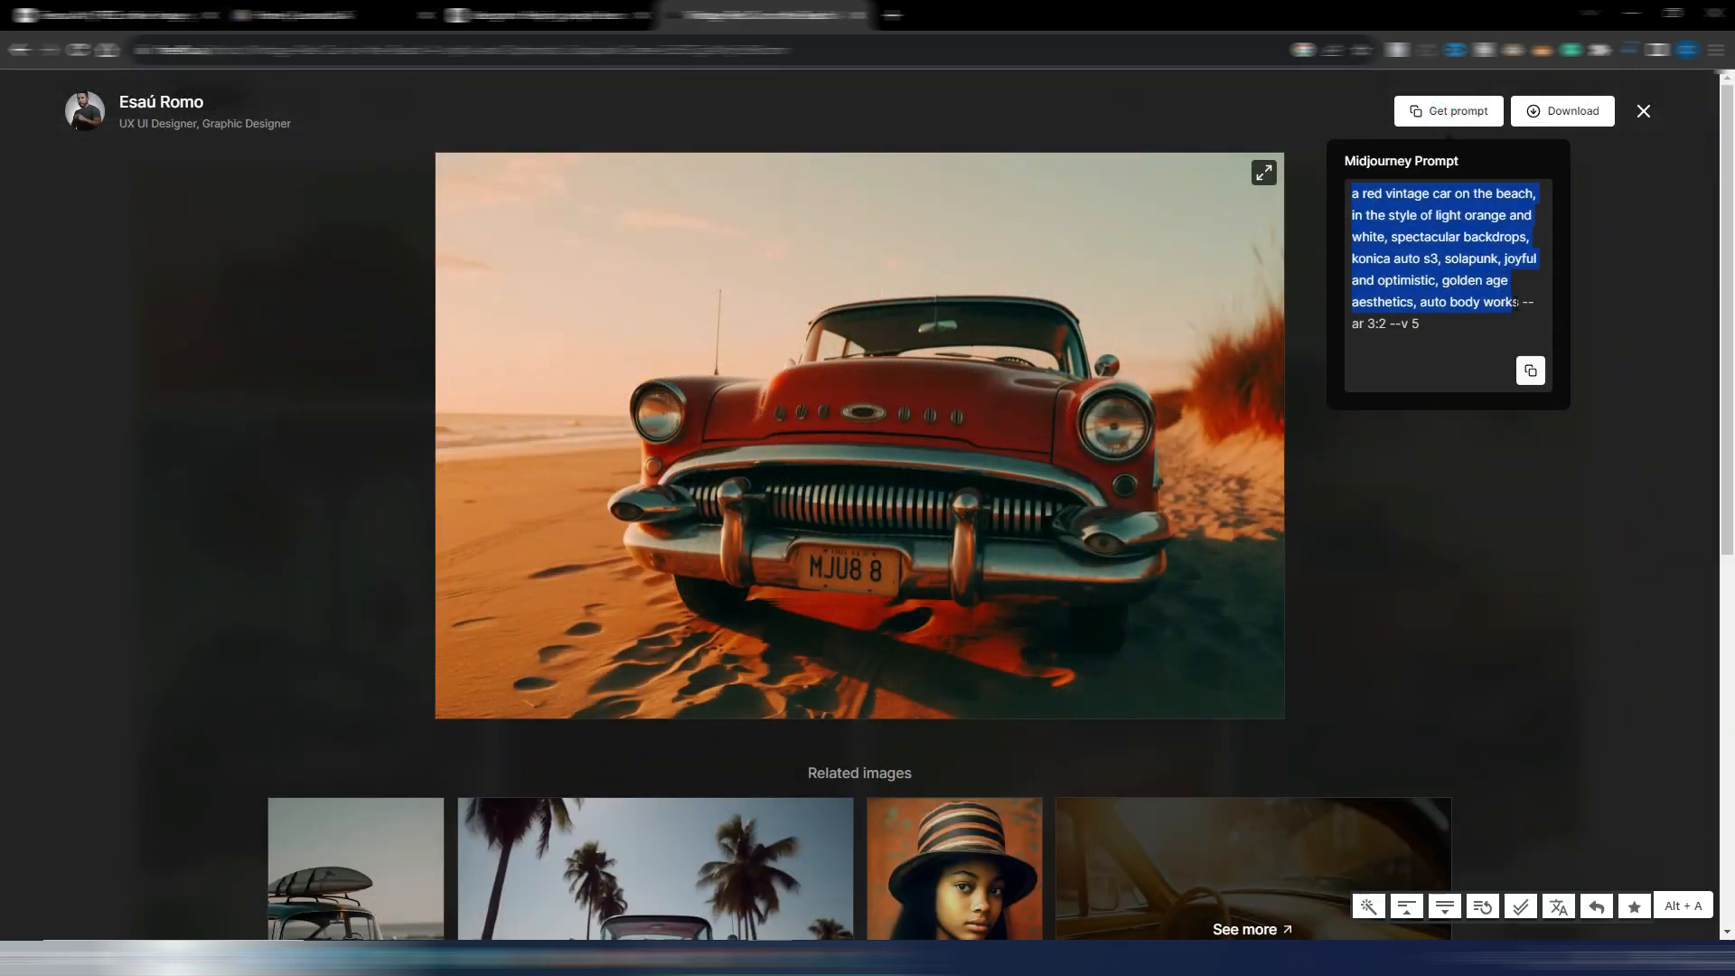
{"action": "left_click", "coordinate": [1493, 562]}
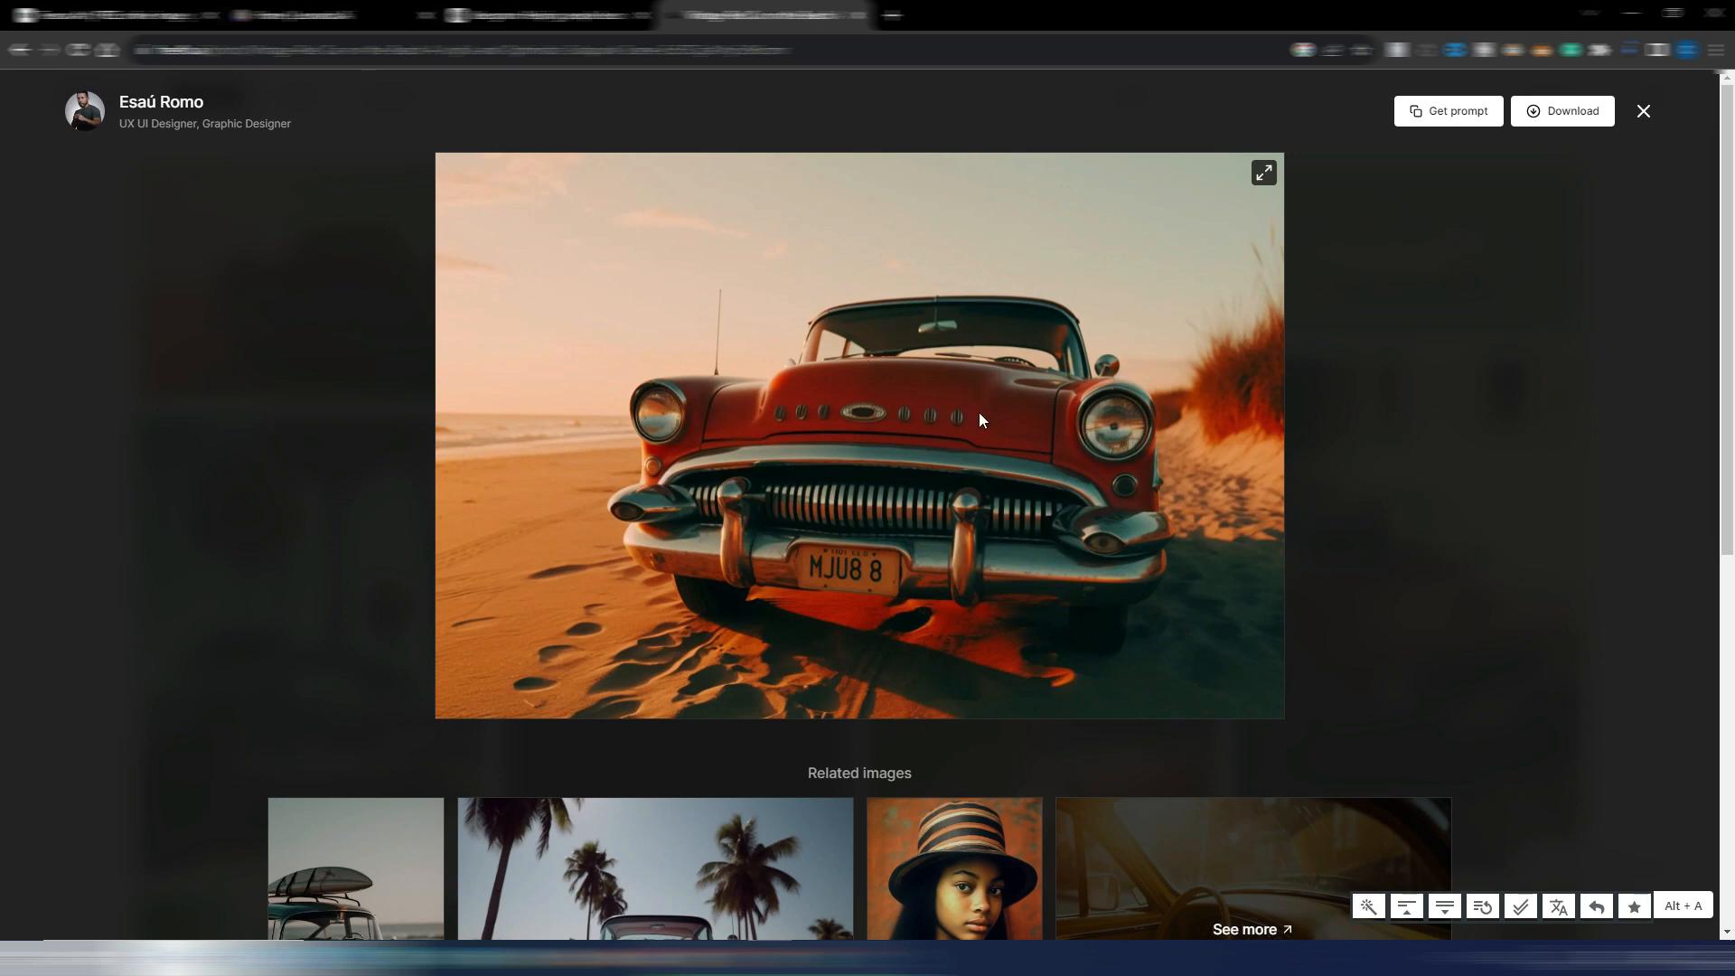
Switch to TensorArt, browse the featured models on its home page and open the image generation workspace
{"action": "left_click", "coordinate": [101, 15]}
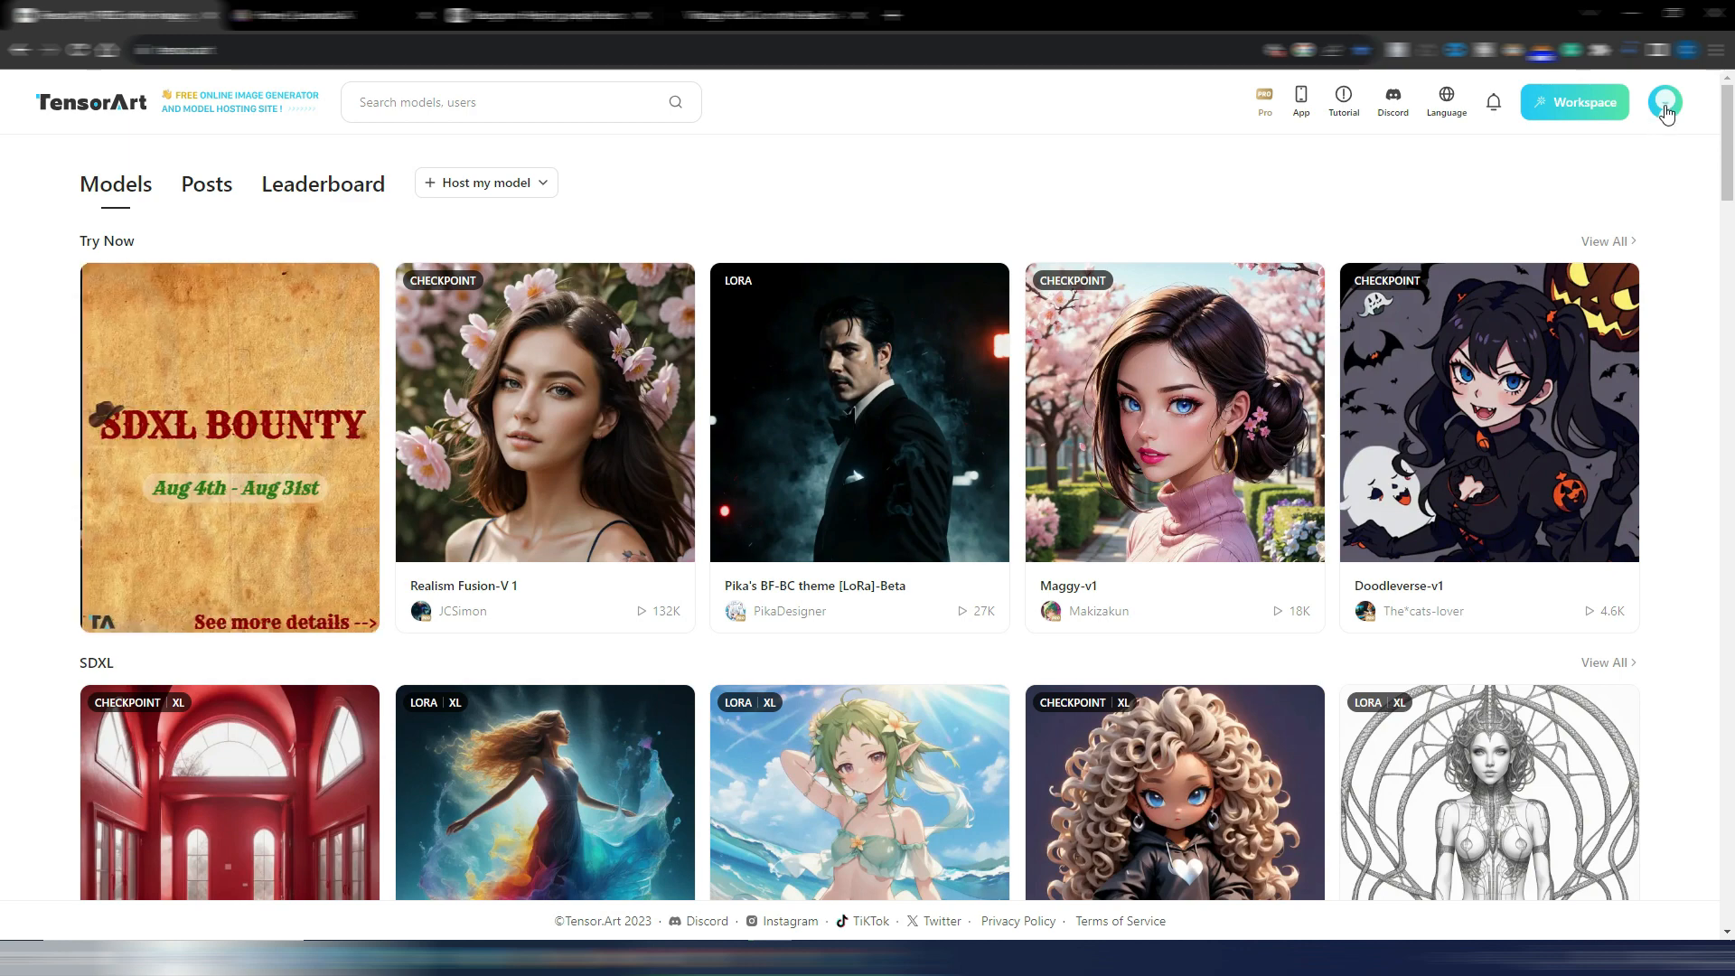
{"action": "mouse_move", "coordinate": [1665, 103]}
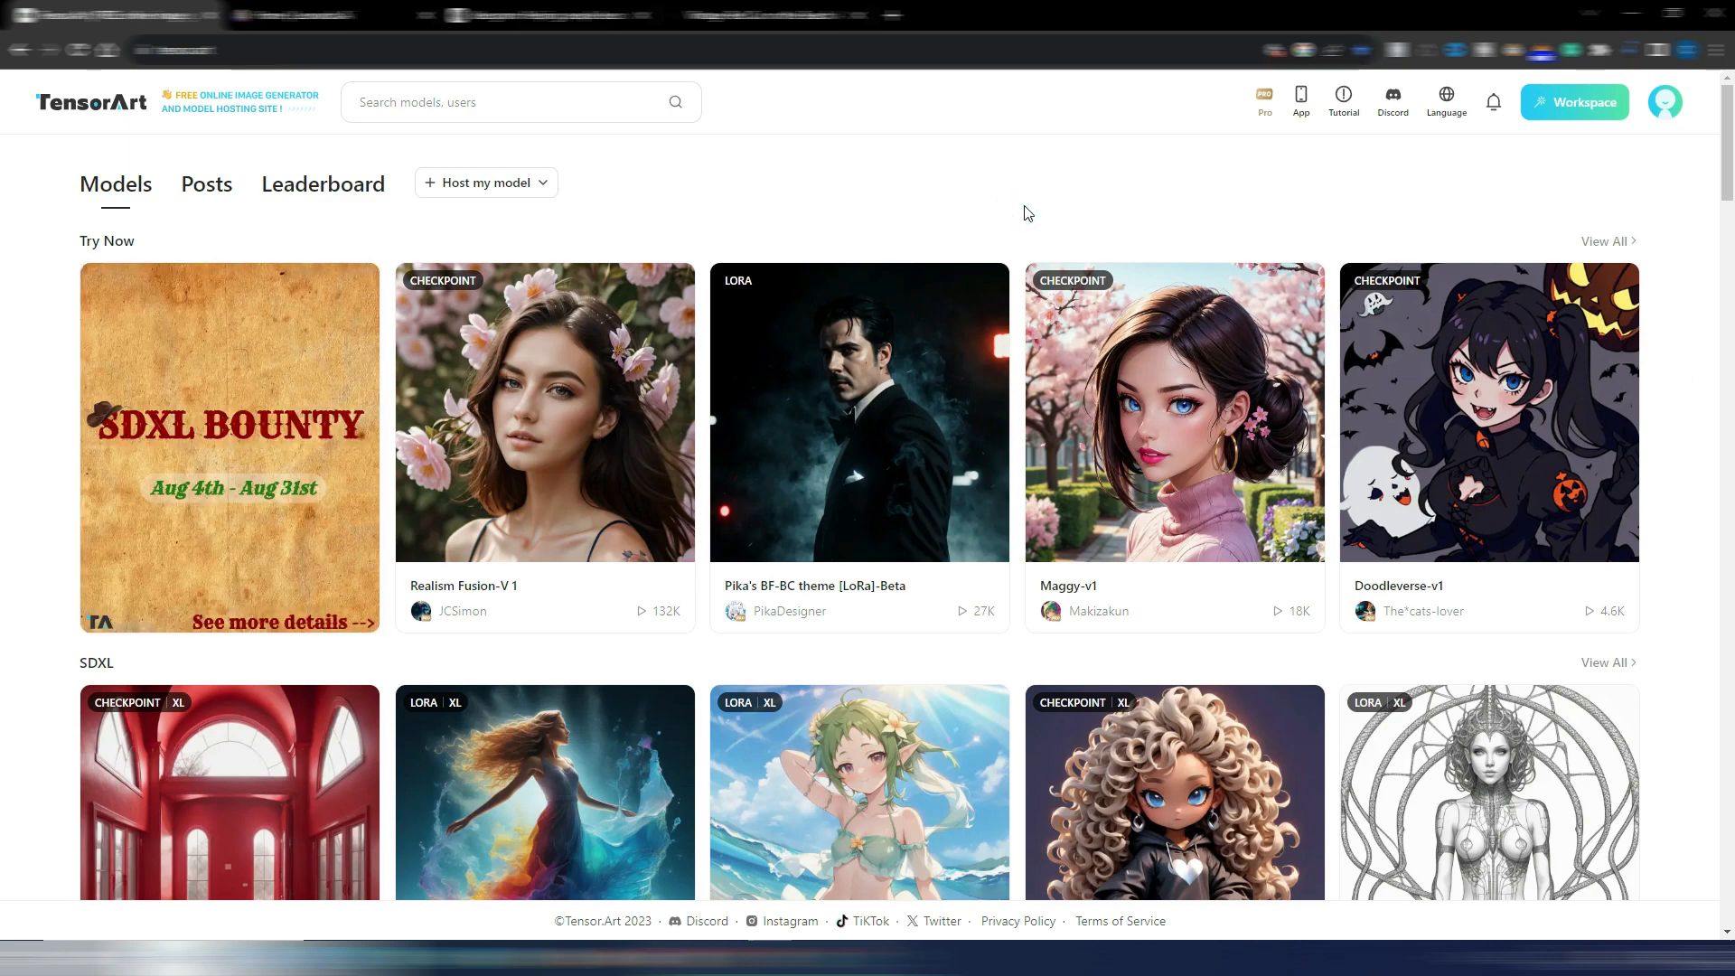
{"action": "scroll", "coordinate": [1027, 213], "scroll_direction": "down", "scroll_amount": 8}
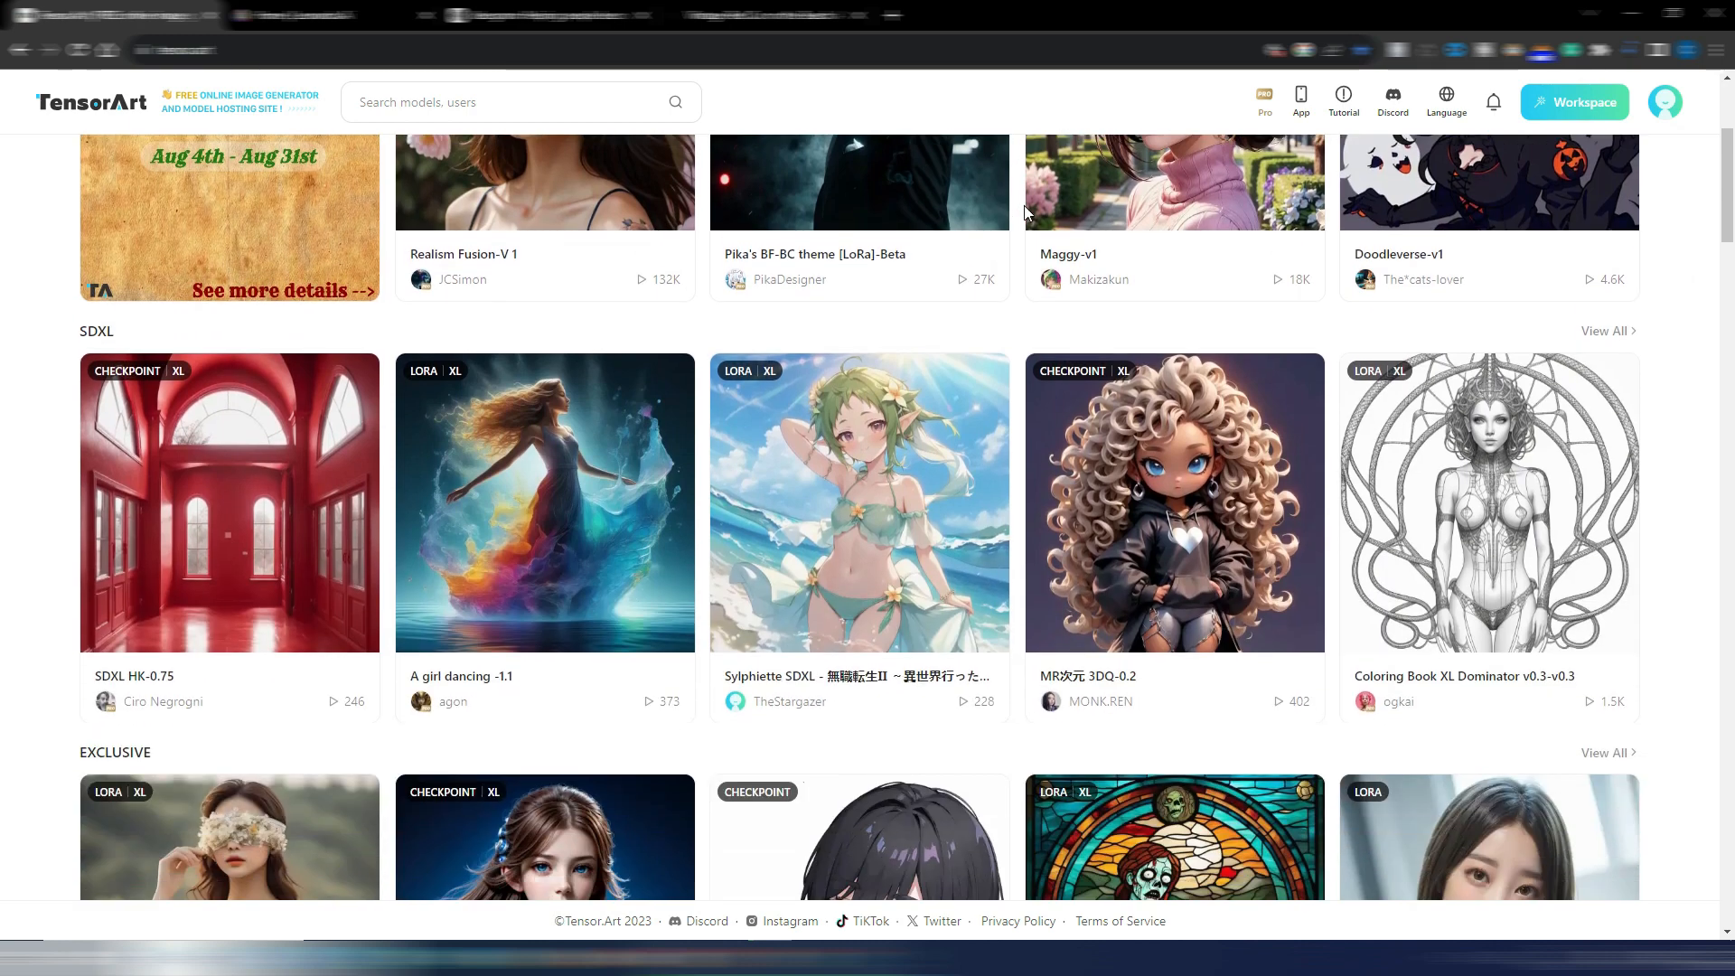
{"action": "scroll", "coordinate": [1027, 213], "scroll_direction": "down", "scroll_amount": 2}
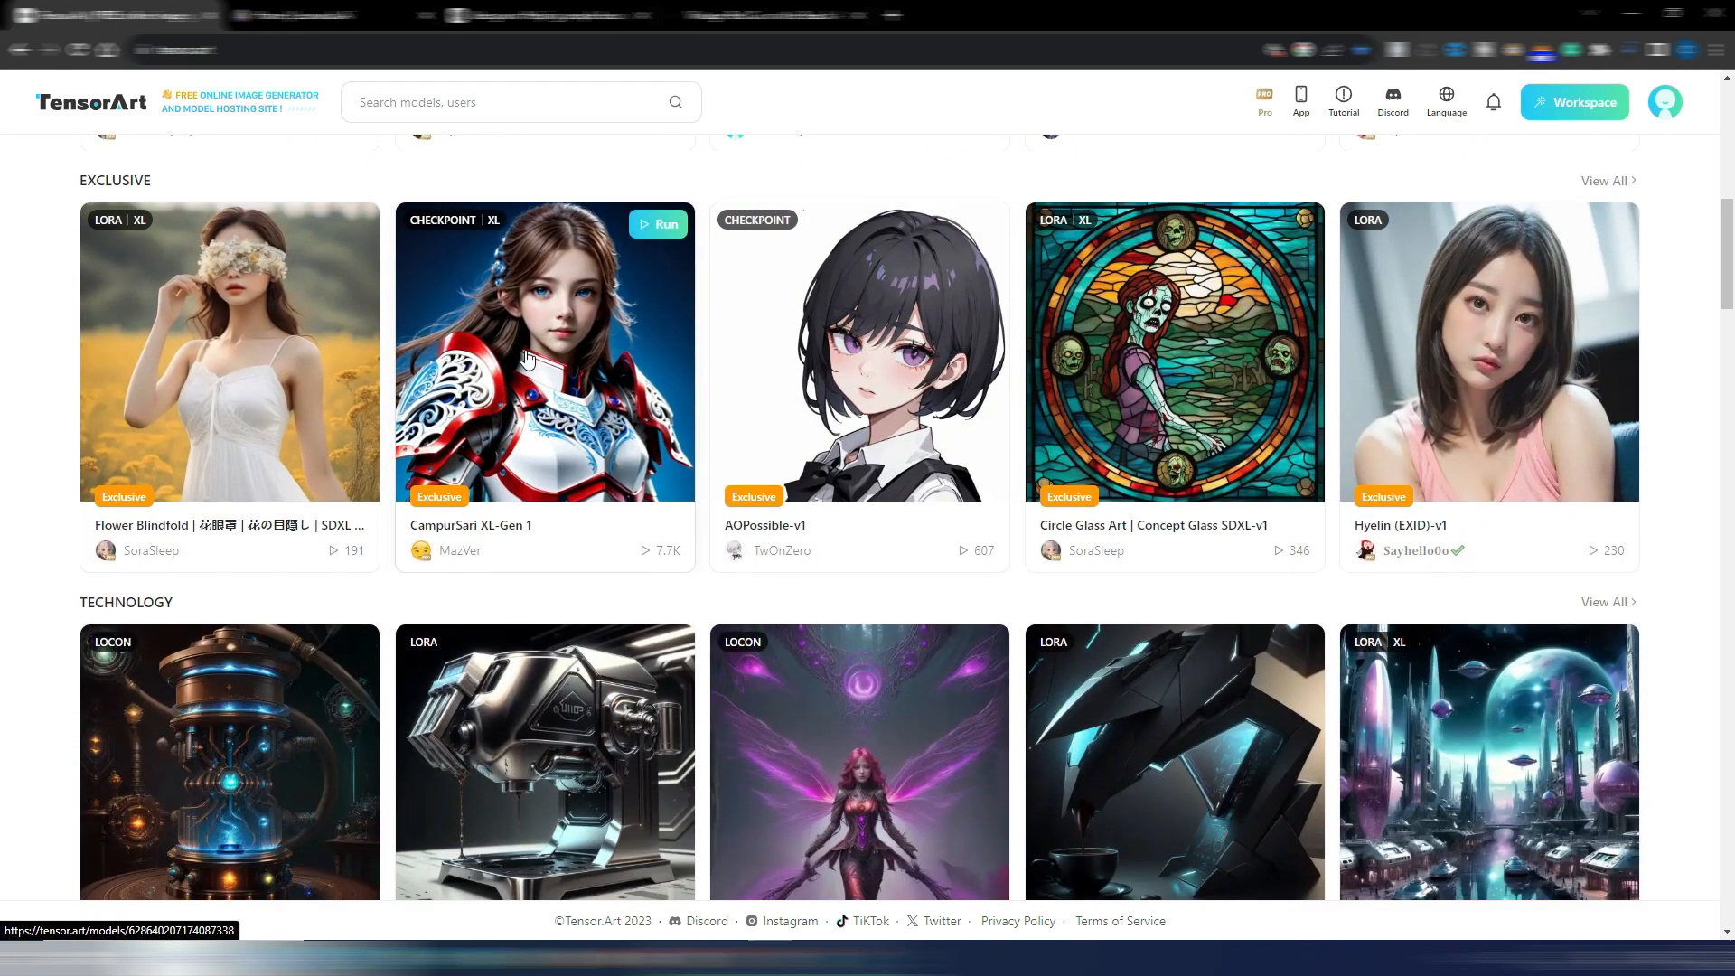
{"action": "scroll", "coordinate": [1505, 473], "scroll_direction": "up", "scroll_amount": 10}
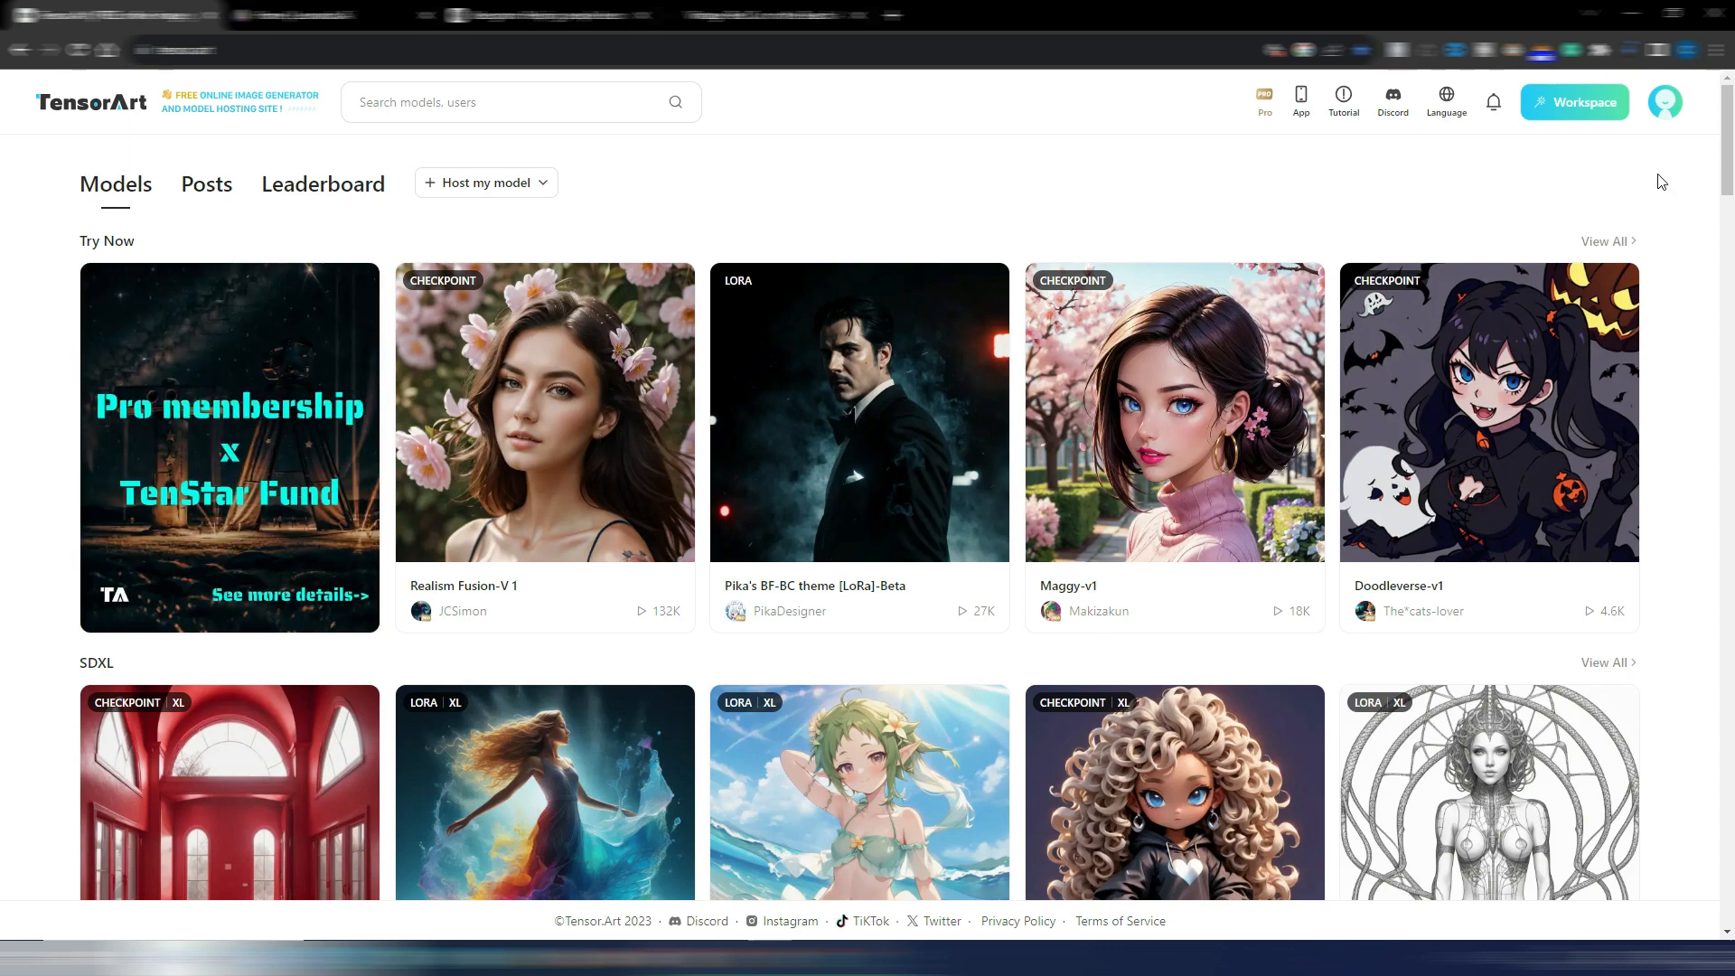
{"action": "left_click", "coordinate": [1573, 104]}
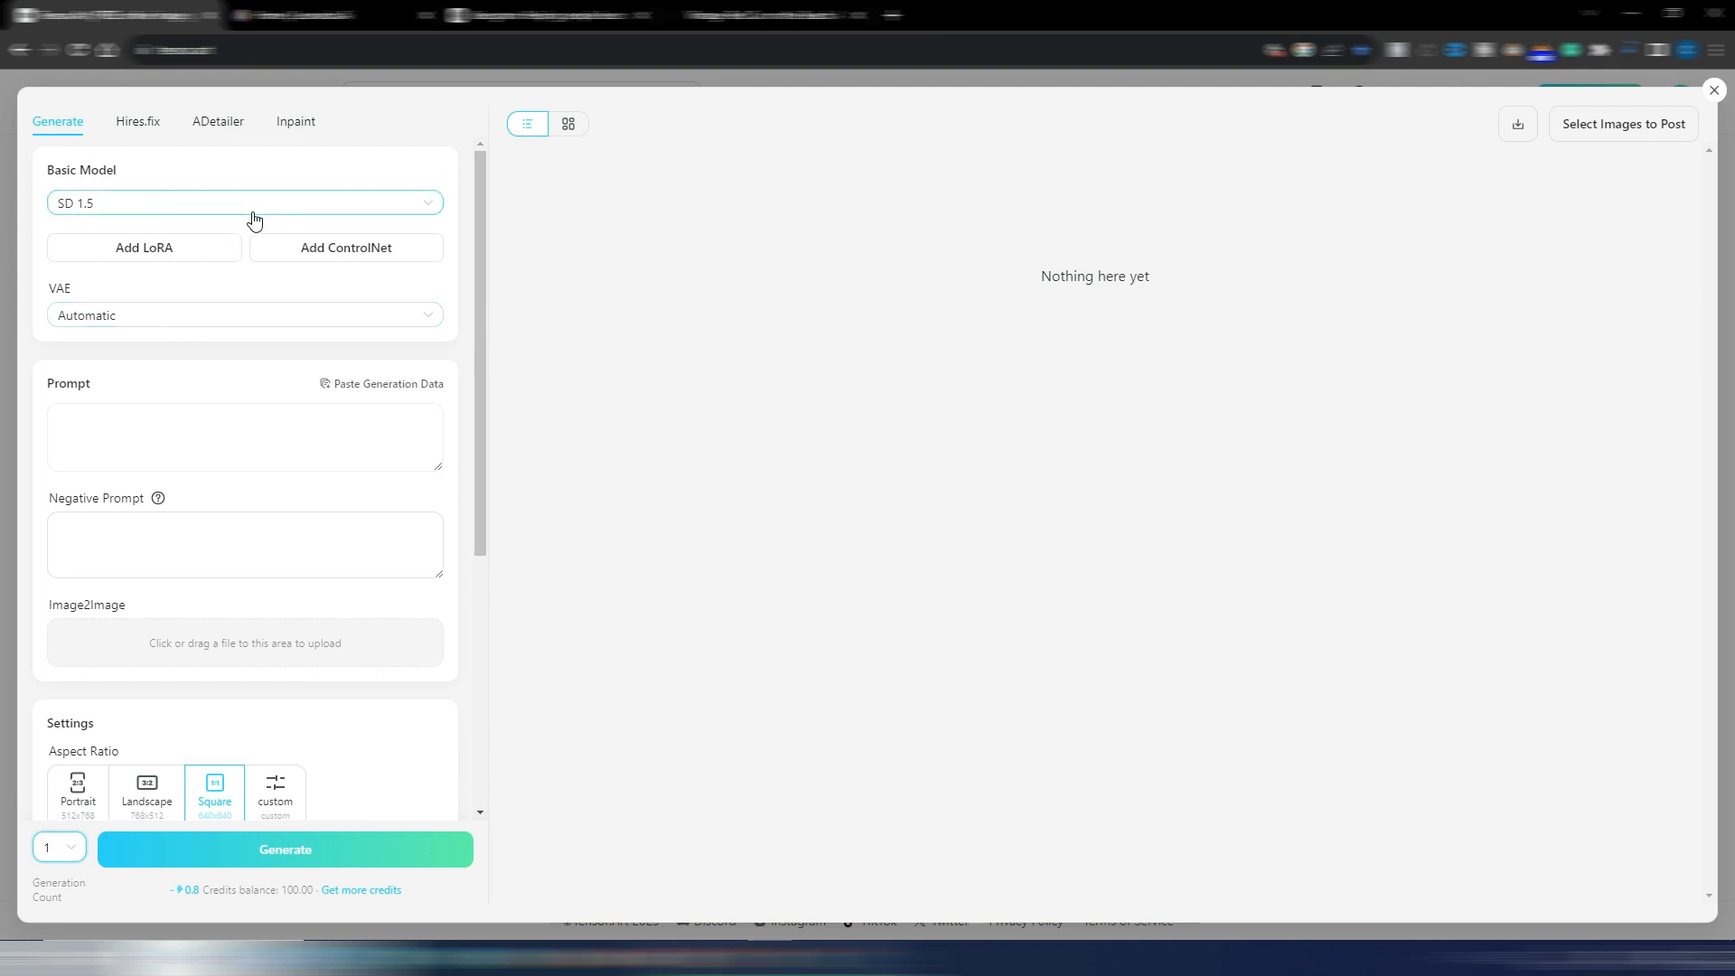
Browse the selectable base models, including the 3D category, and leave the basic model unchanged
{"action": "left_click_drag", "start_coordinate": [484, 215], "coordinate": [207, 178]}
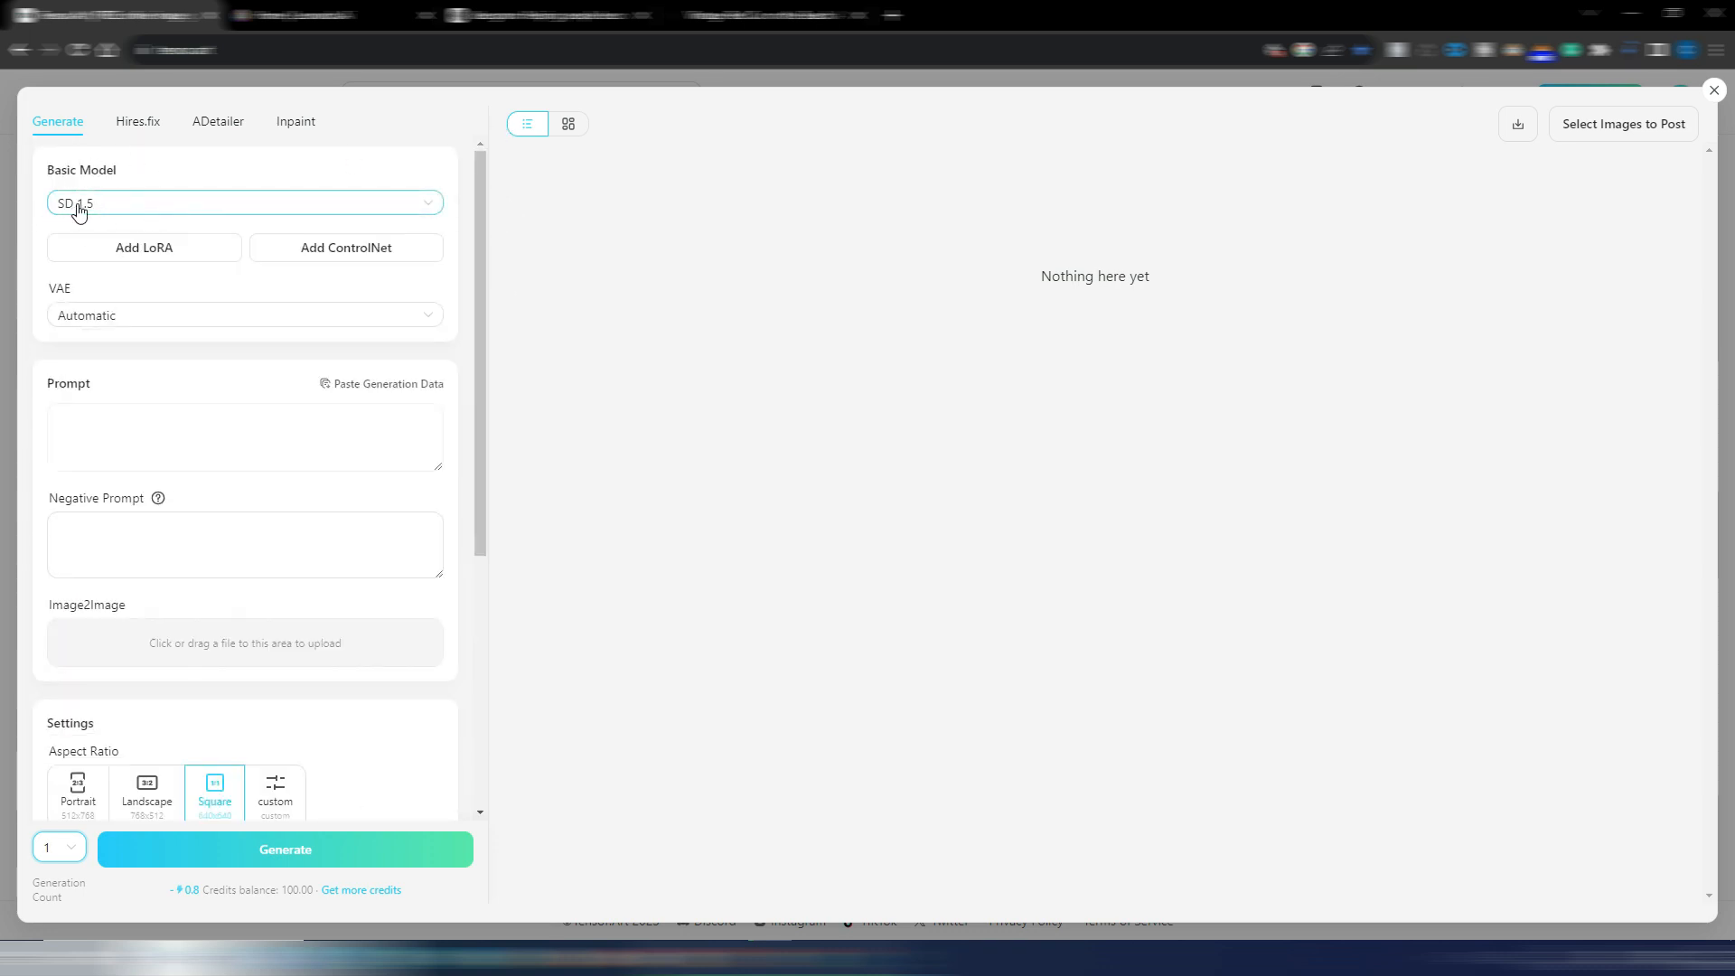
{"action": "left_click", "coordinate": [128, 209]}
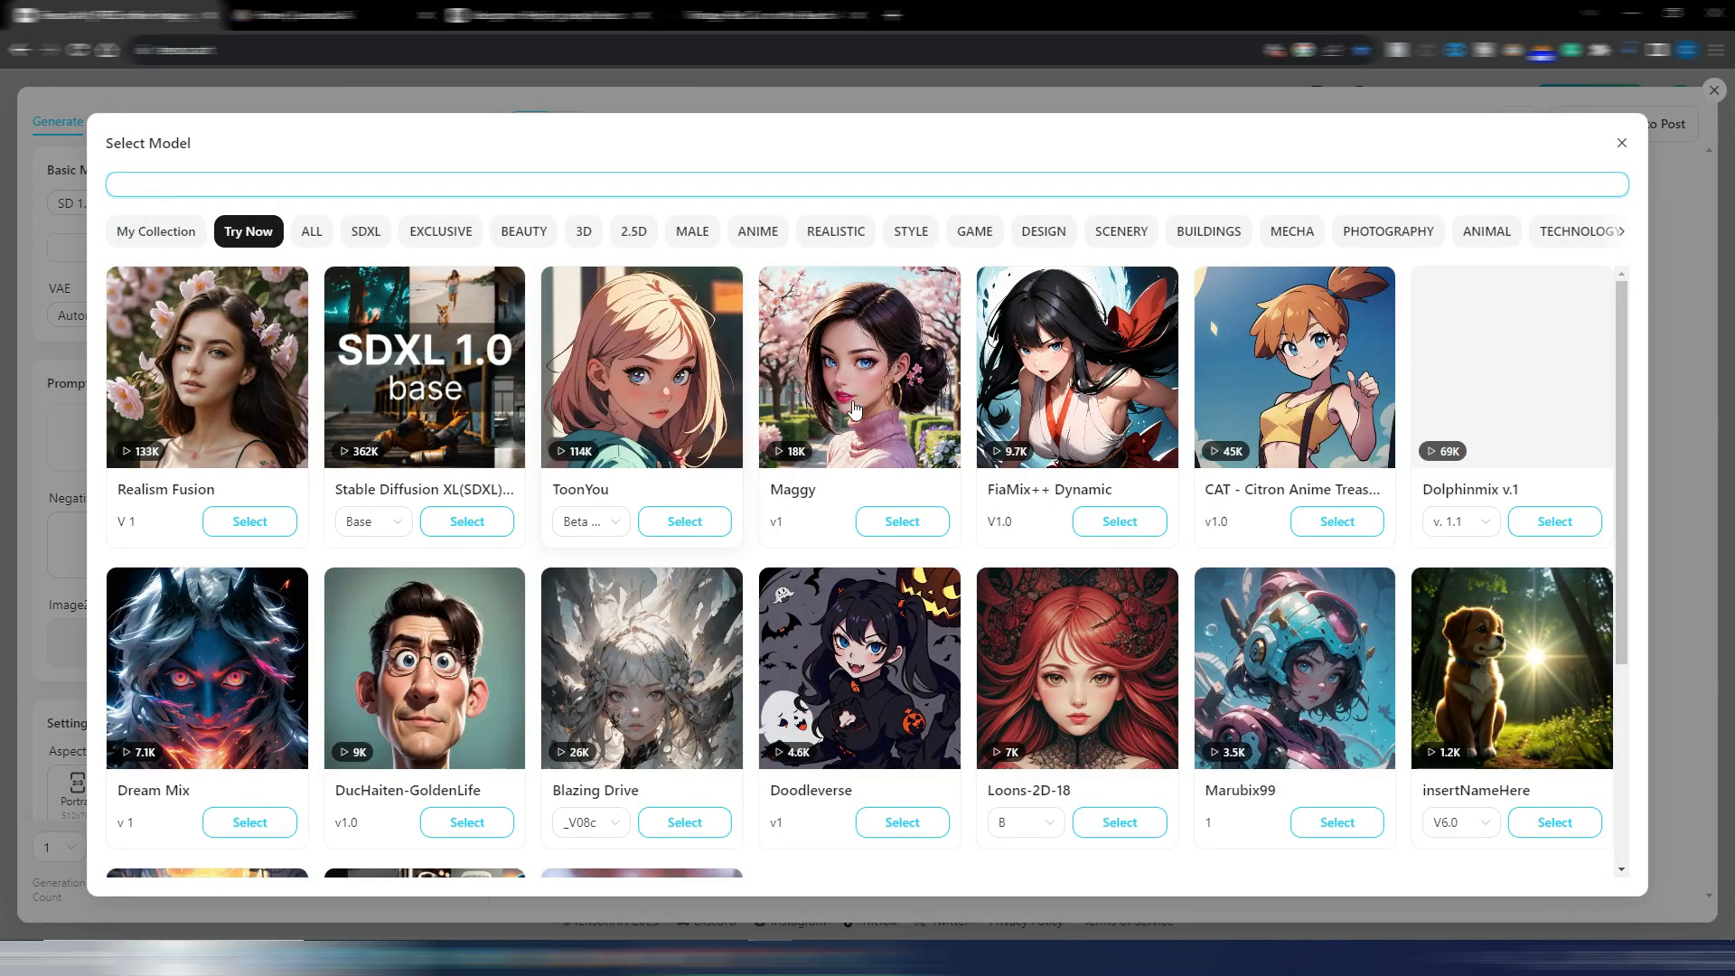
{"action": "scroll", "coordinate": [906, 592], "scroll_direction": "down", "scroll_amount": 4}
{"action": "scroll", "coordinate": [542, 379], "scroll_direction": "up", "scroll_amount": 3}
{"action": "scroll", "coordinate": [411, 274], "scroll_direction": "down", "scroll_amount": 1}
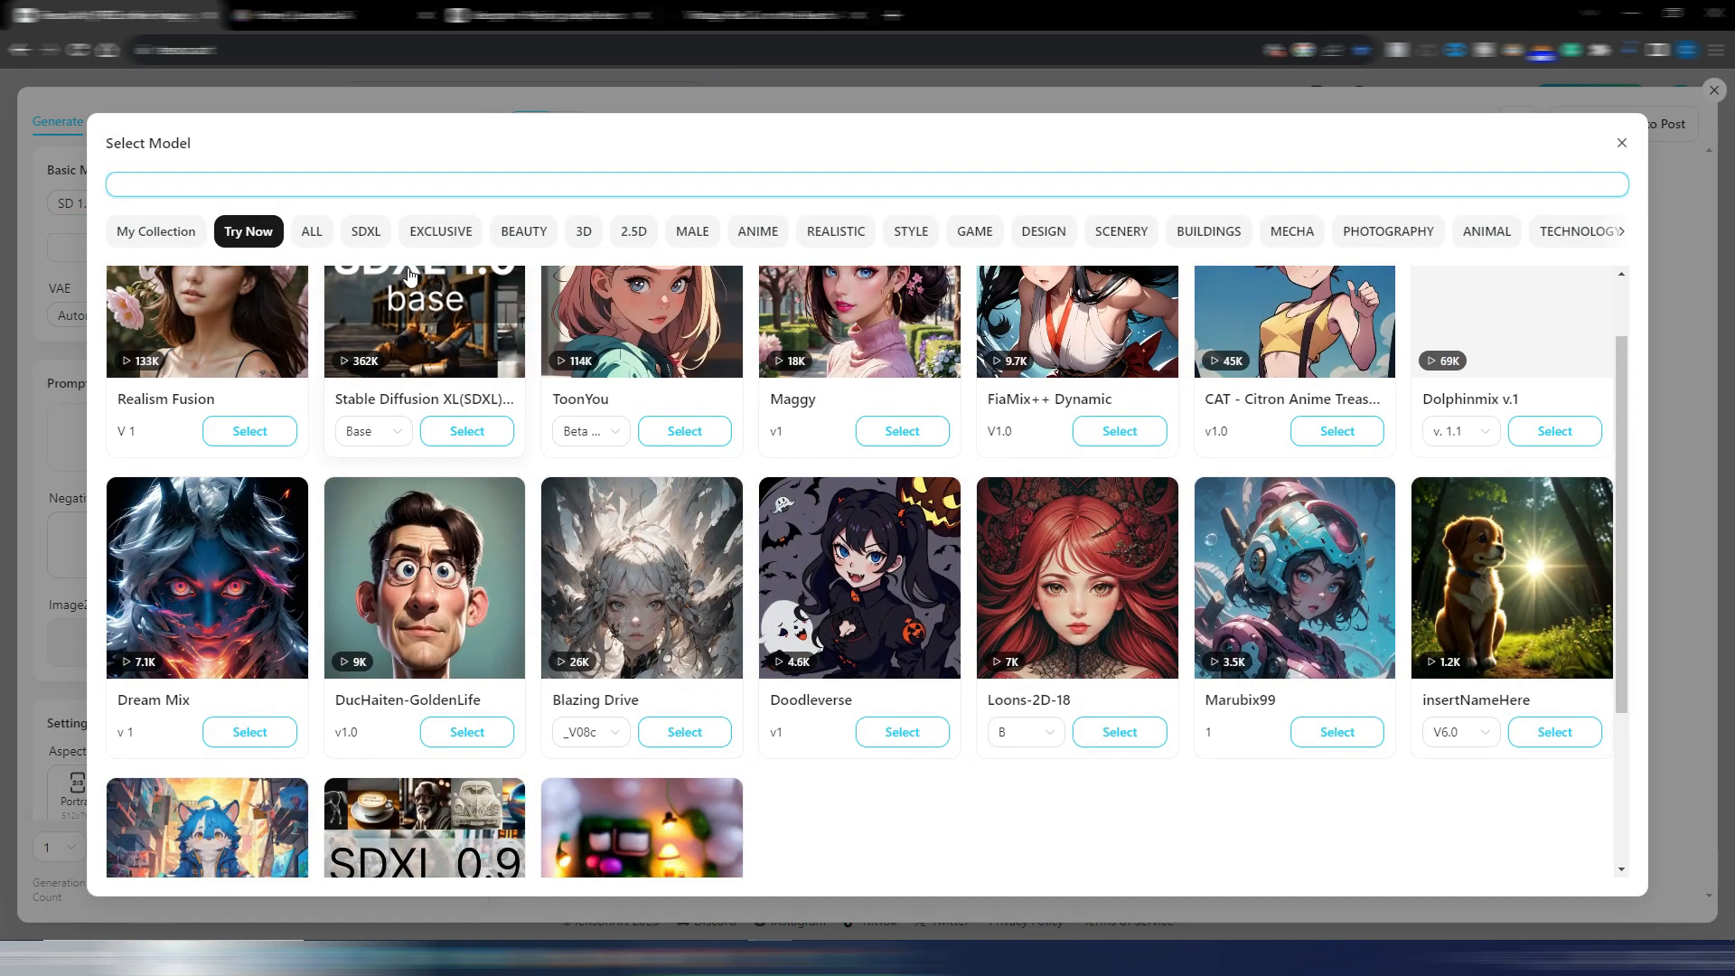
{"action": "scroll", "coordinate": [411, 274], "scroll_direction": "up", "scroll_amount": 1}
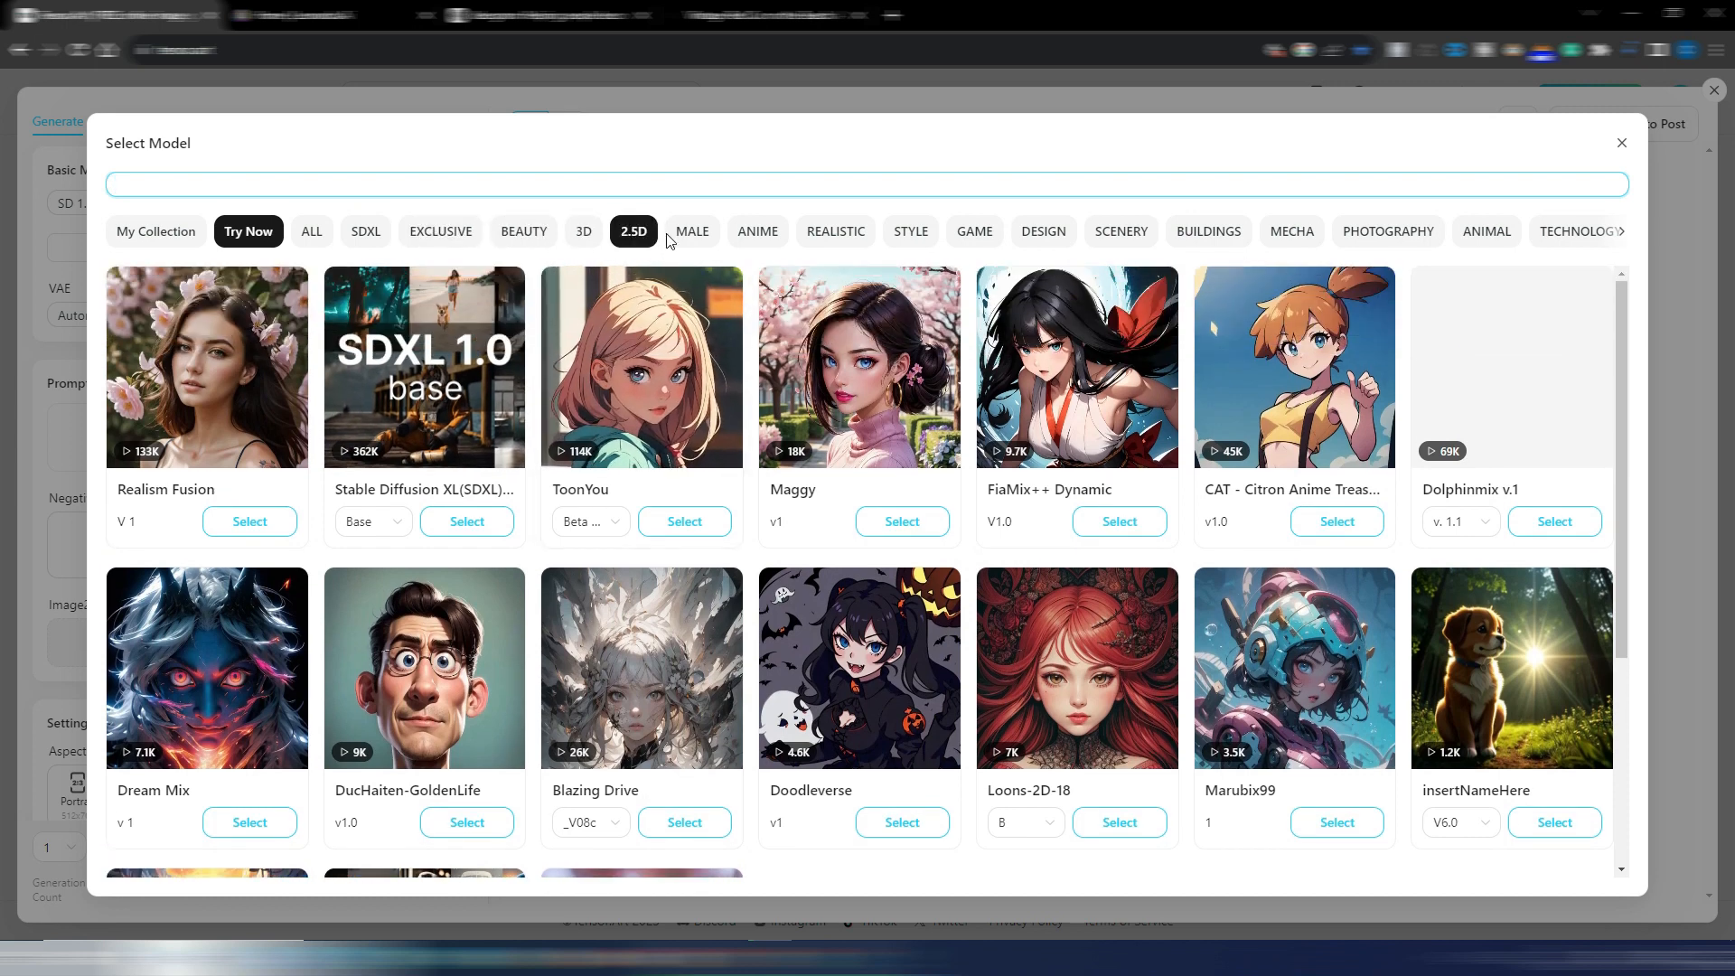
{"action": "left_click", "coordinate": [584, 237]}
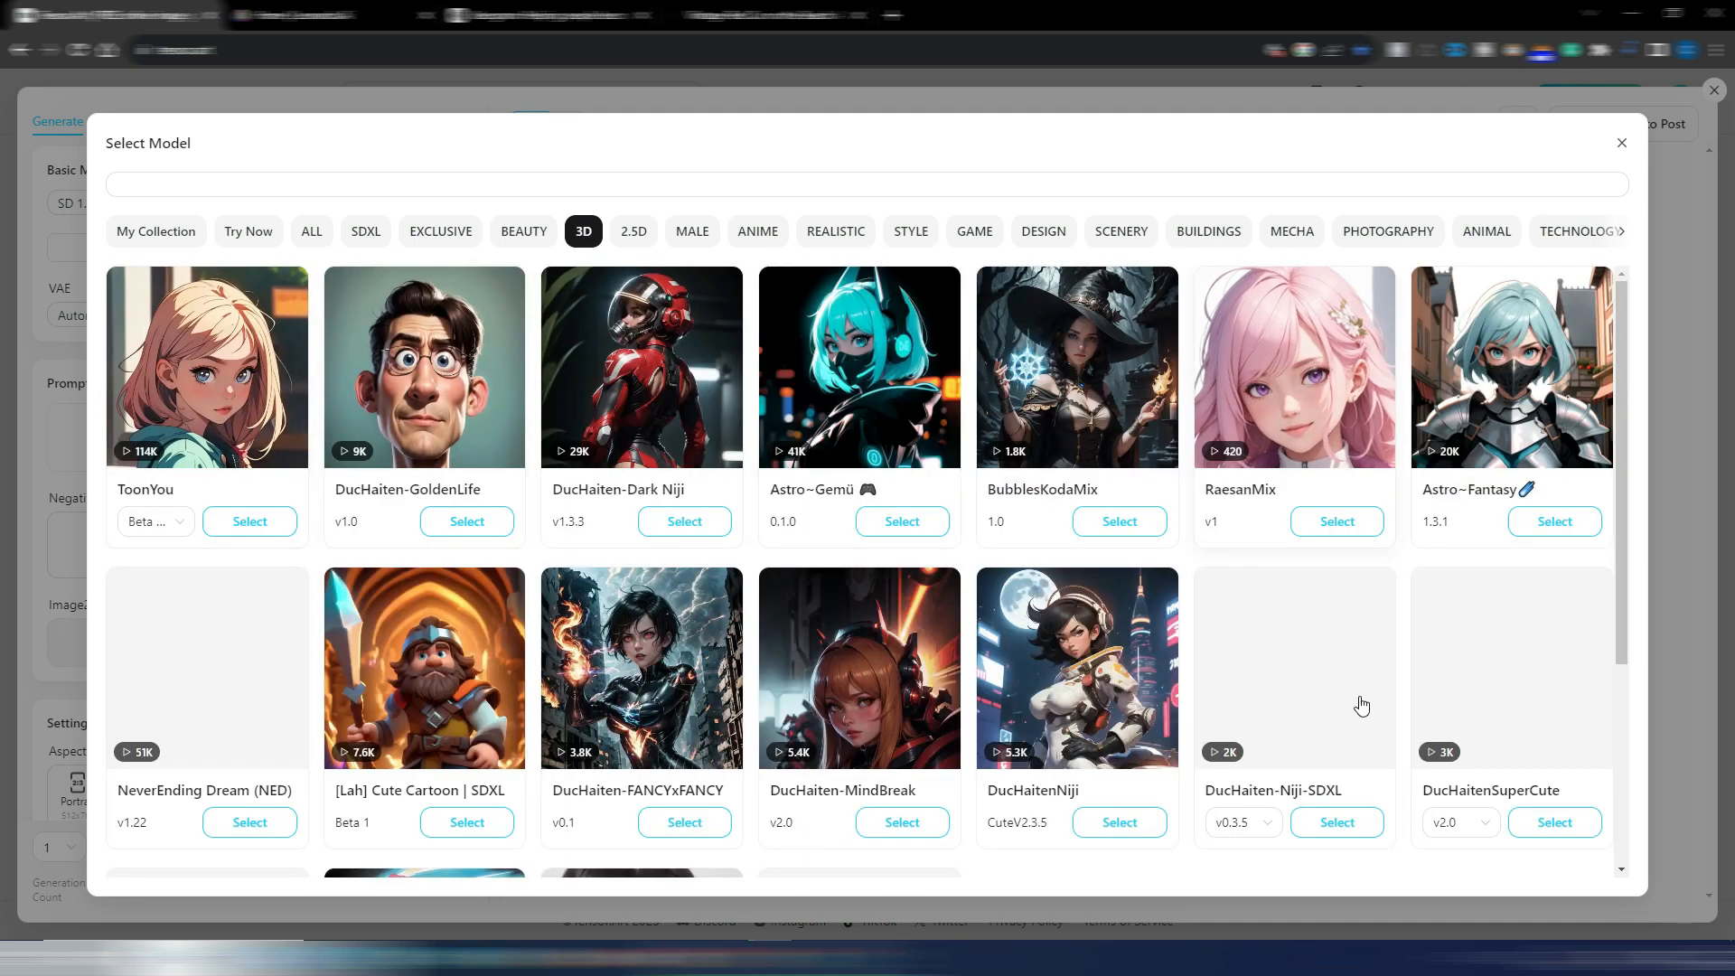
{"action": "left_click", "coordinate": [1621, 143]}
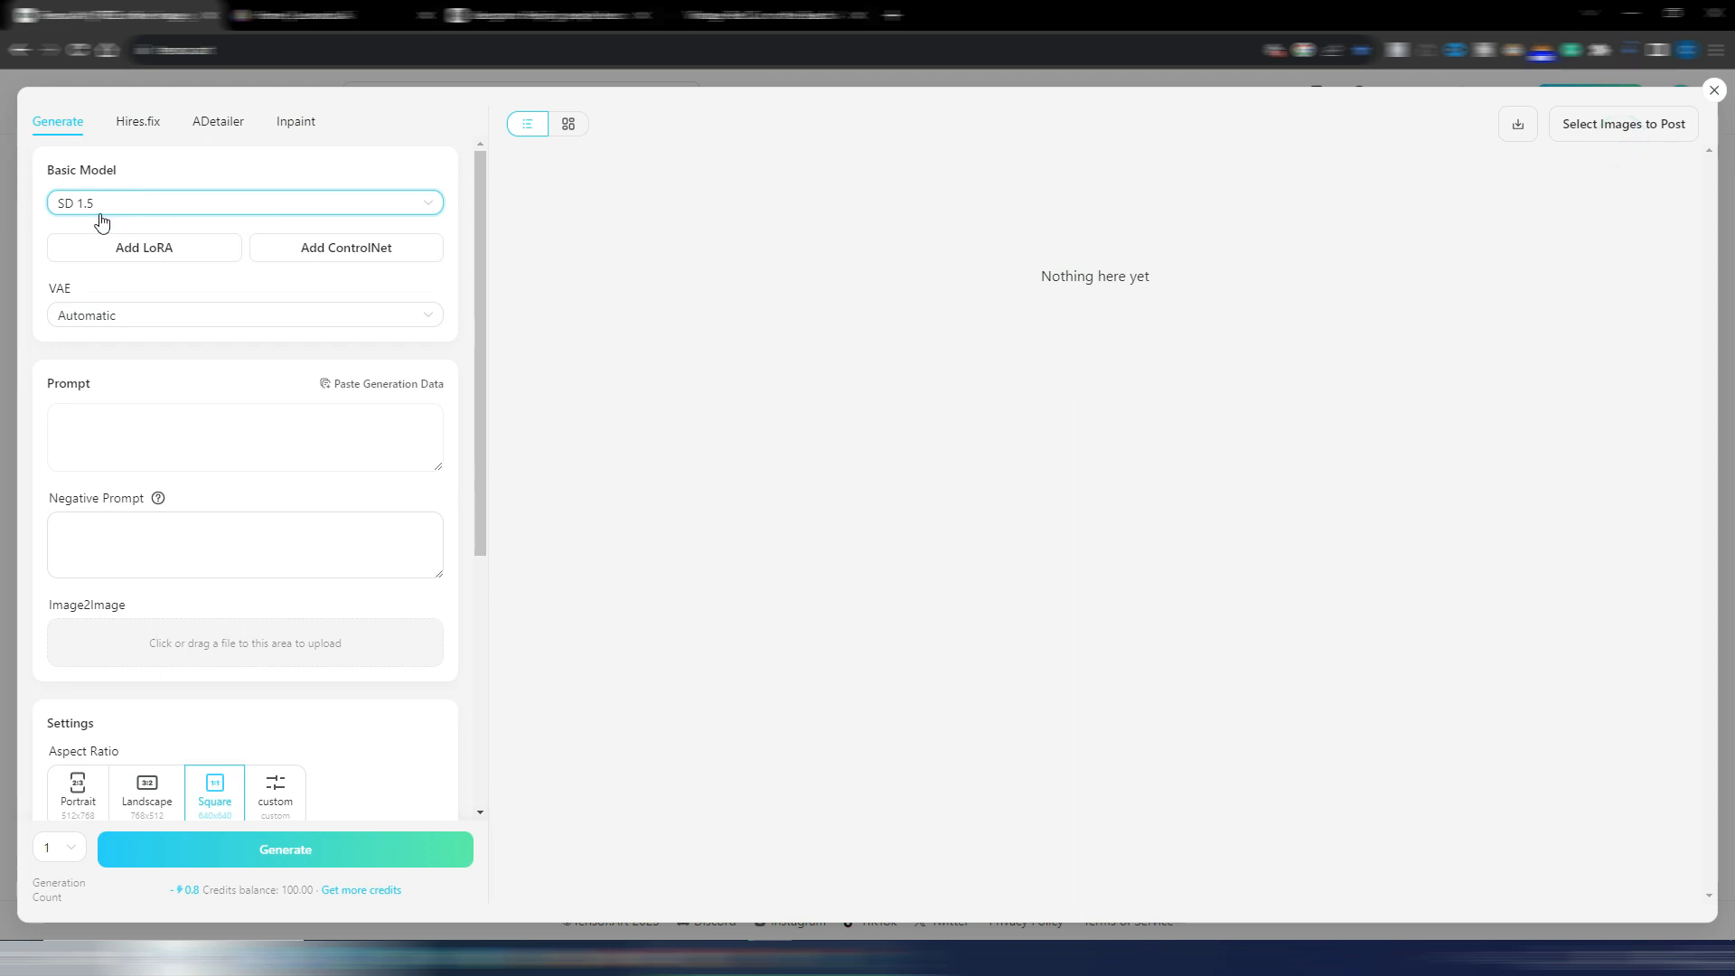
Look through the available LoRA and ControlNet options without adding any
{"action": "left_click", "coordinate": [146, 249]}
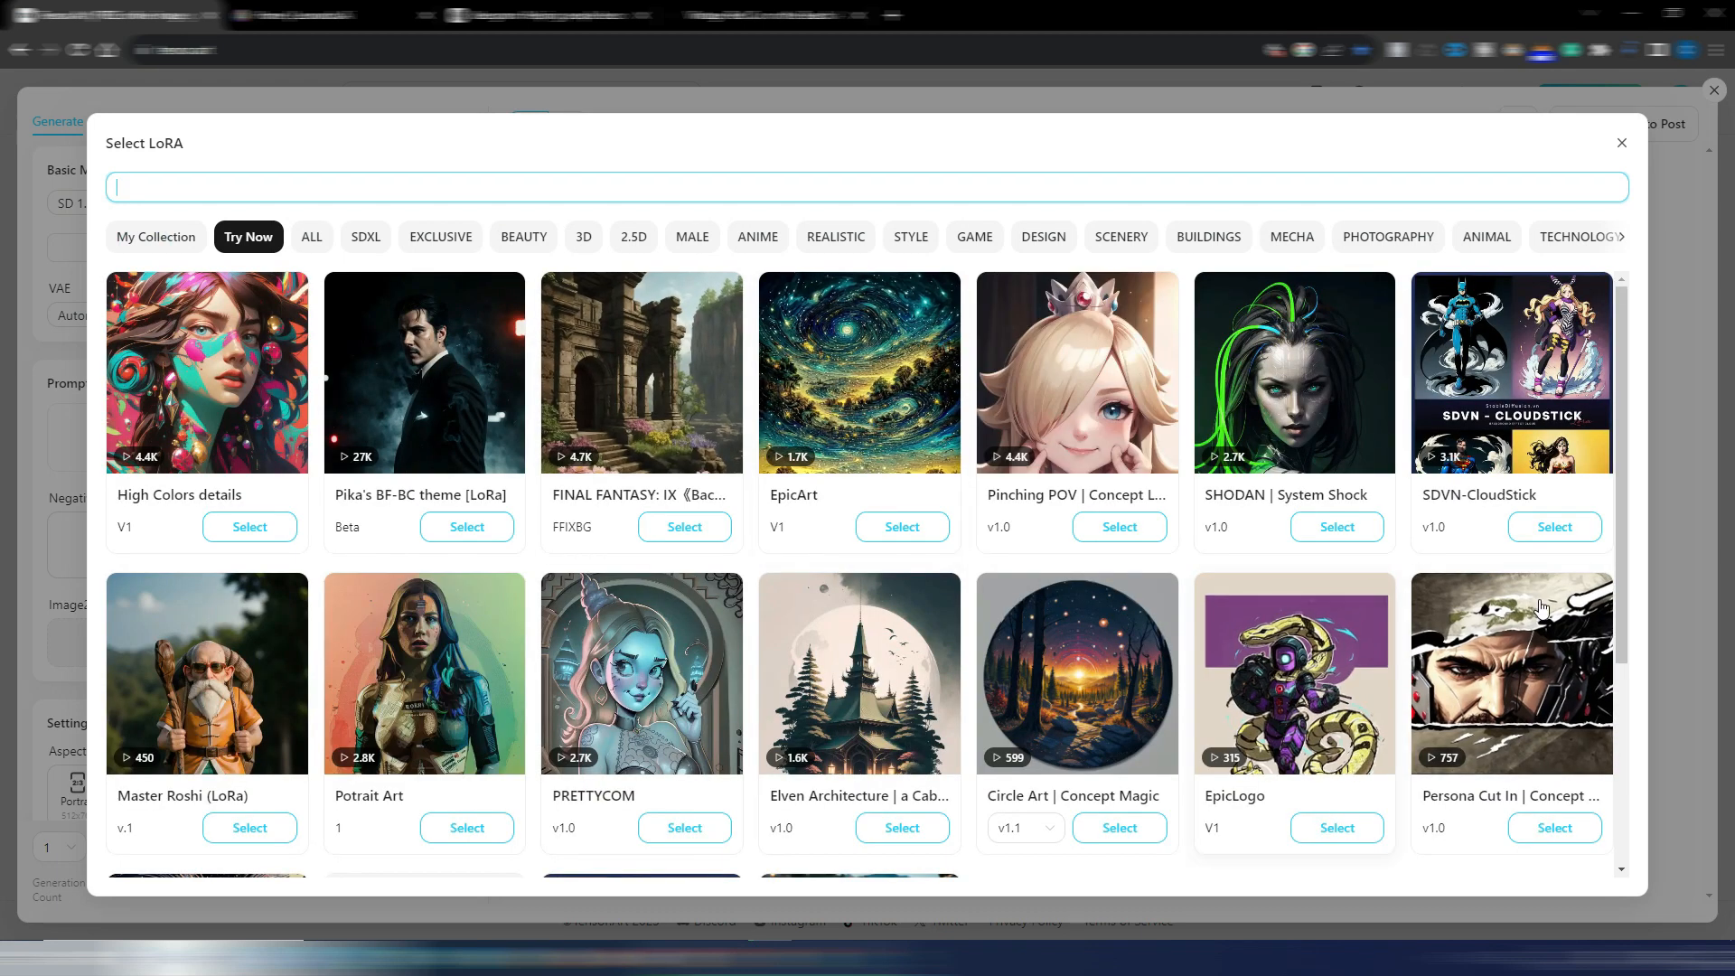
{"action": "left_click", "coordinate": [1620, 147]}
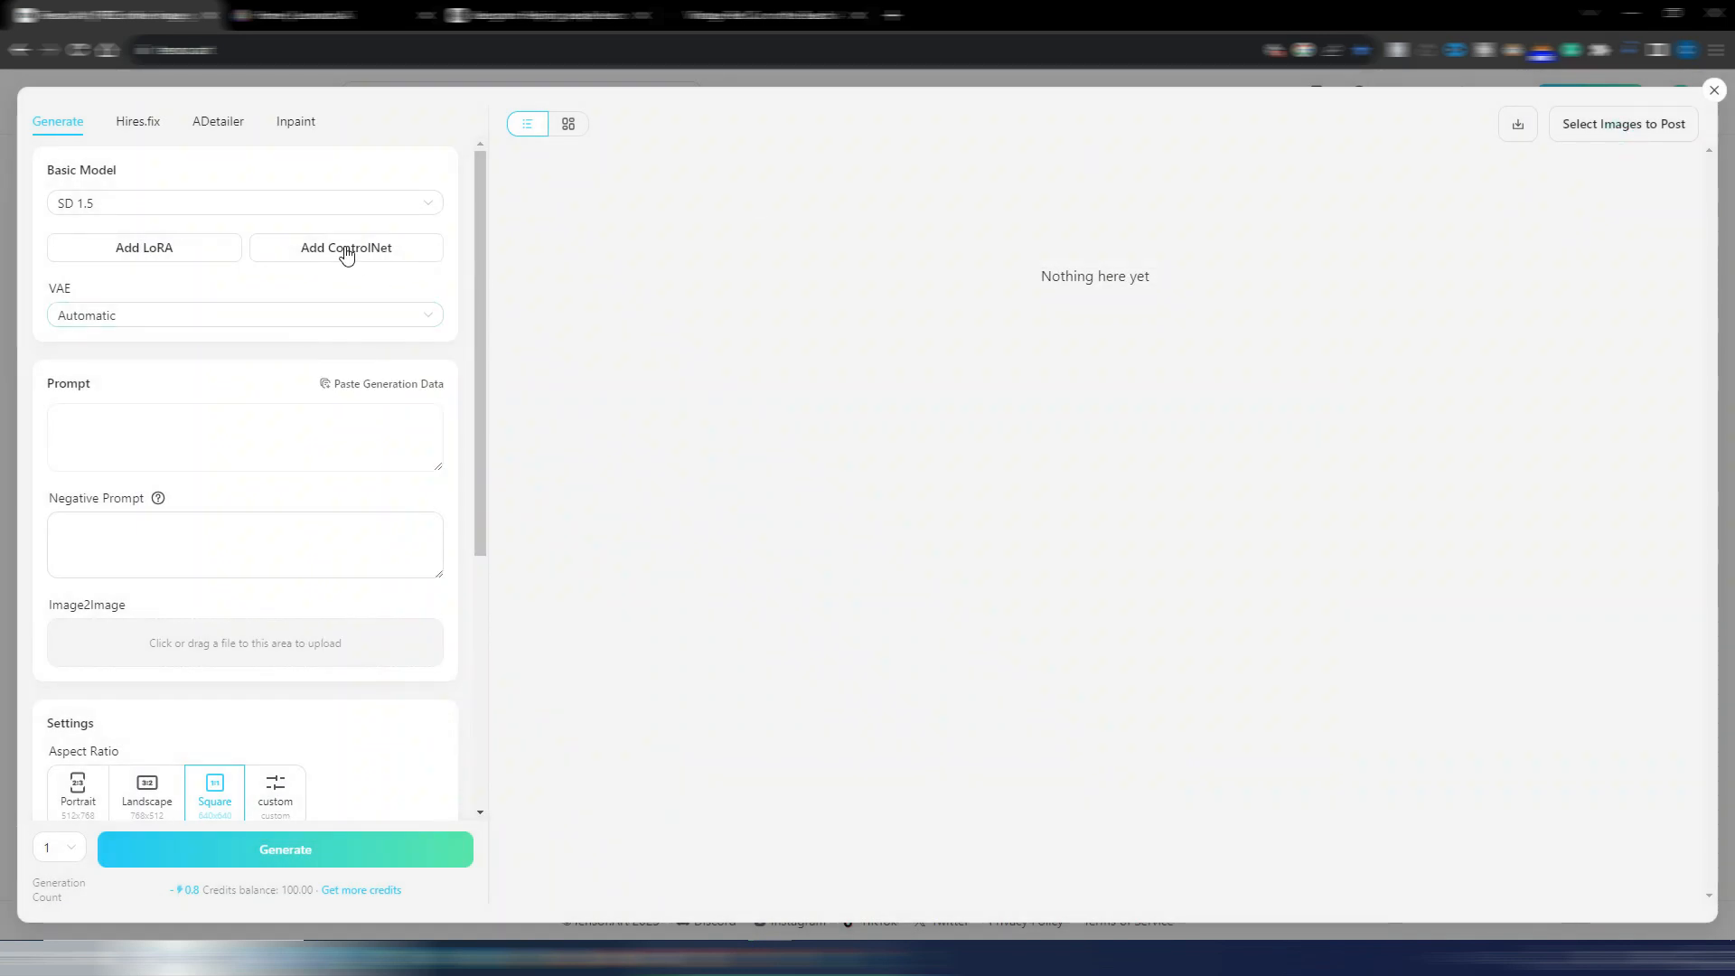
{"action": "left_click", "coordinate": [345, 248]}
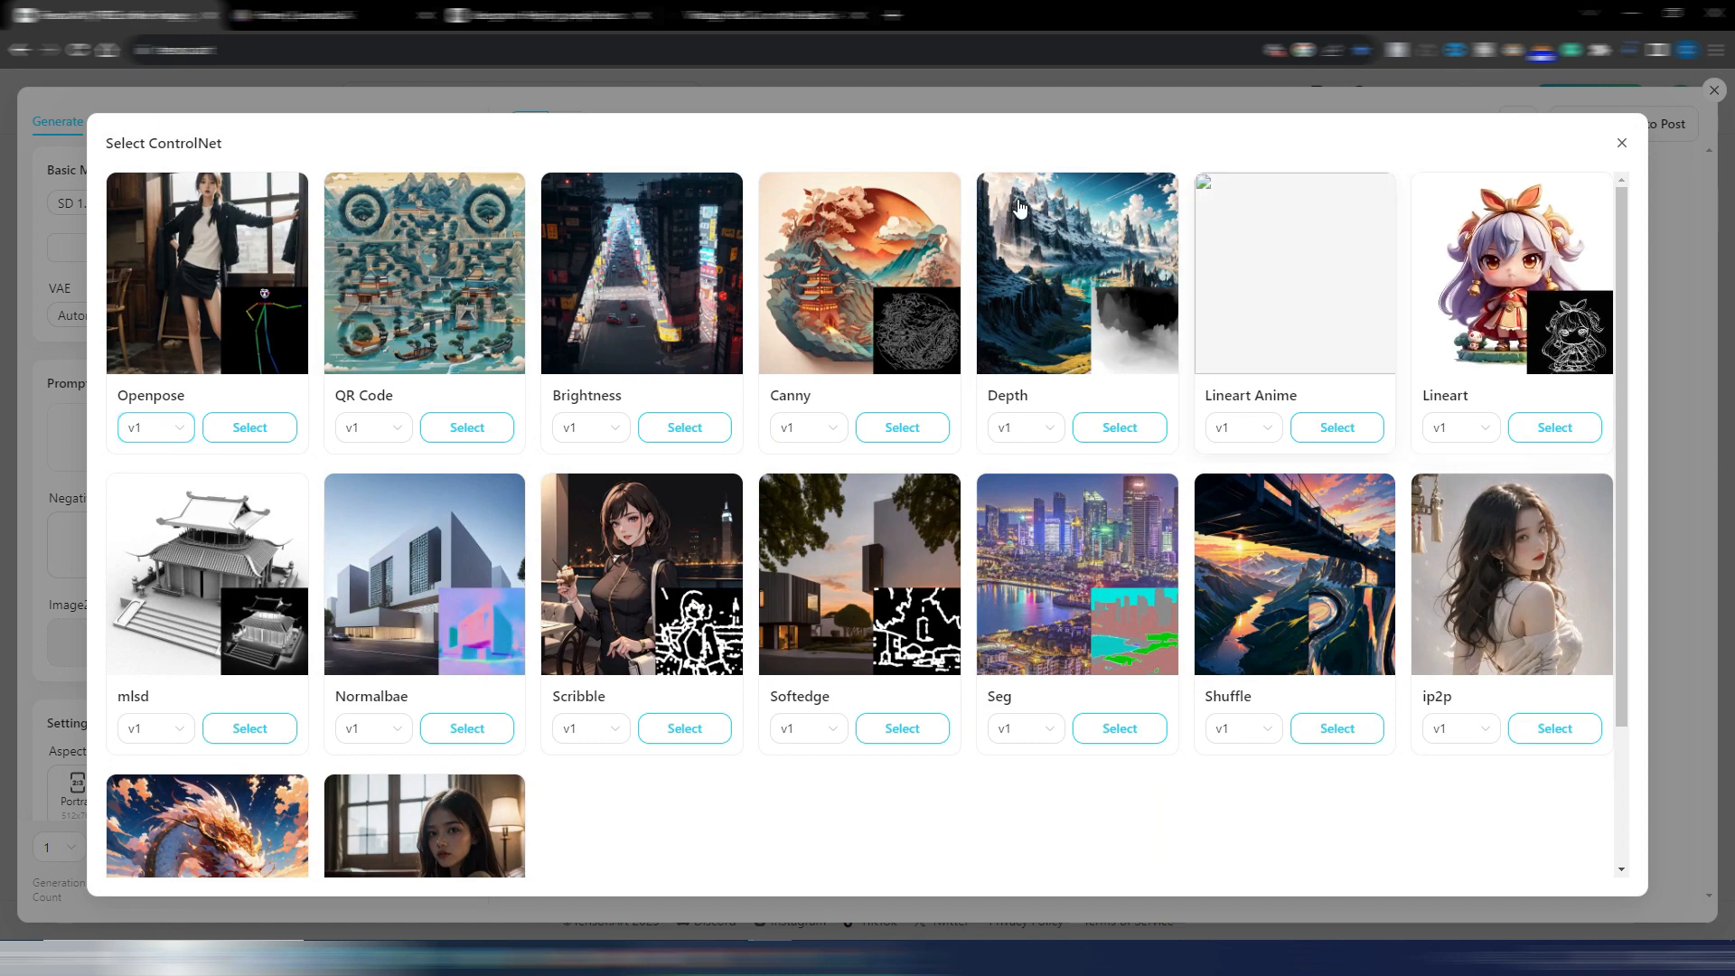
{"action": "left_click", "coordinate": [1622, 143]}
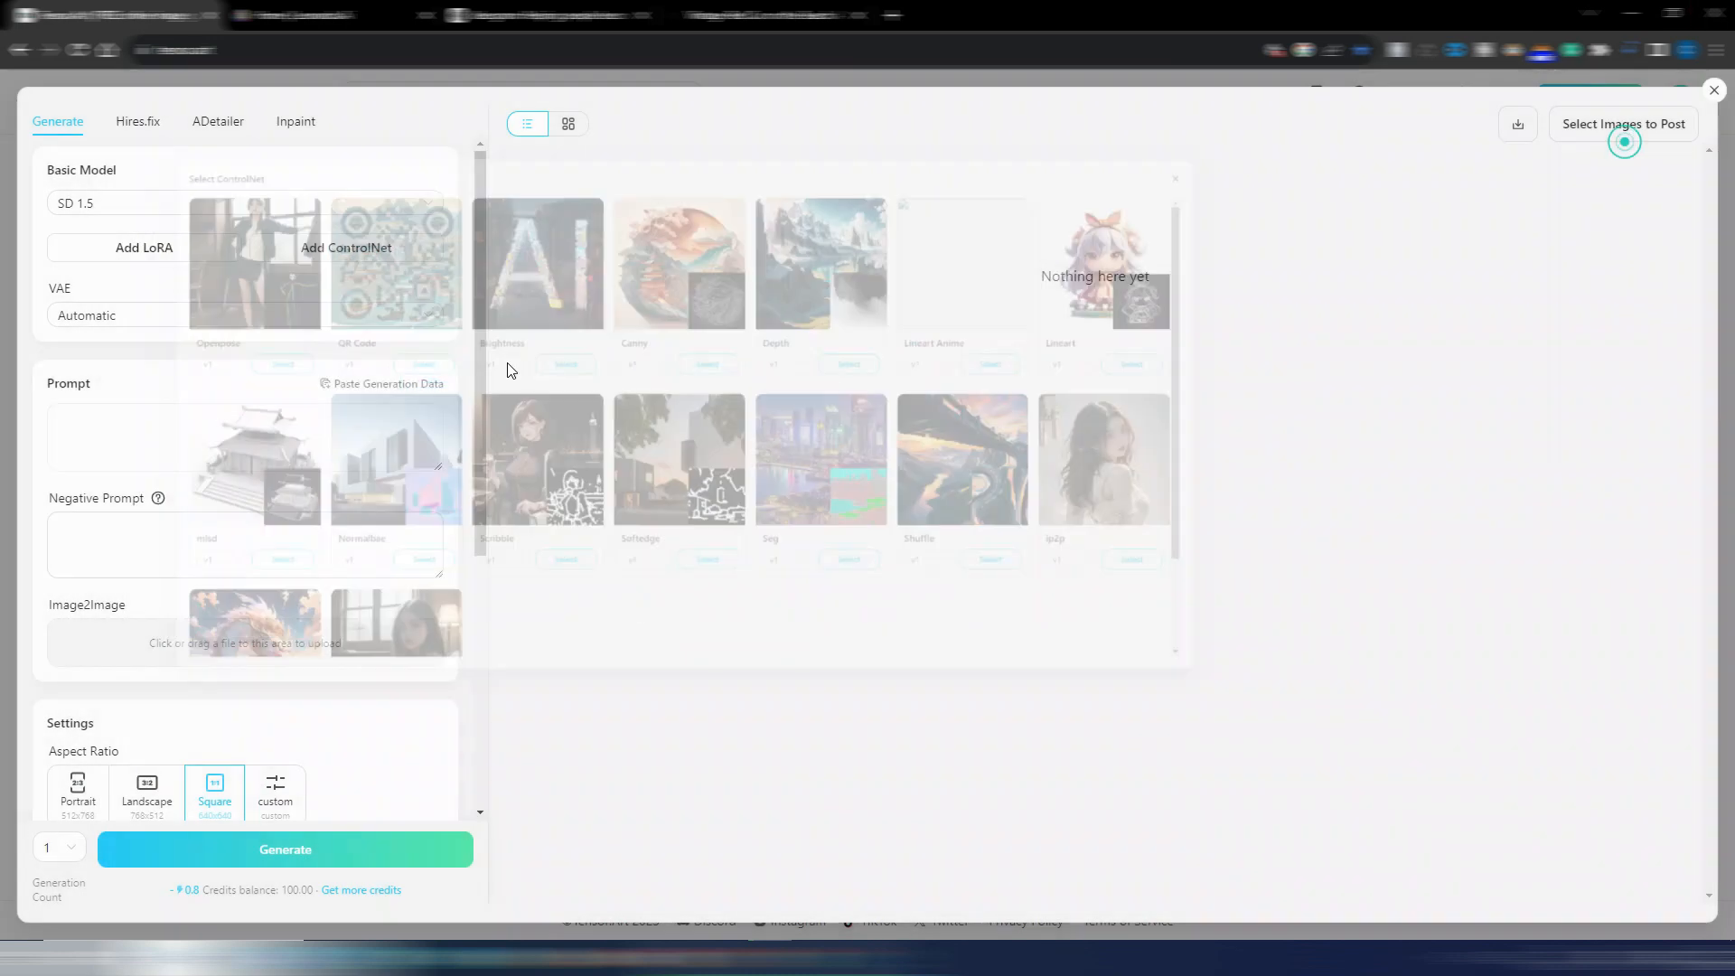
Paste the copied red vintage car text as the generation prompt and set the aspect ratio to Landscape
{"action": "left_click", "coordinate": [115, 422]}
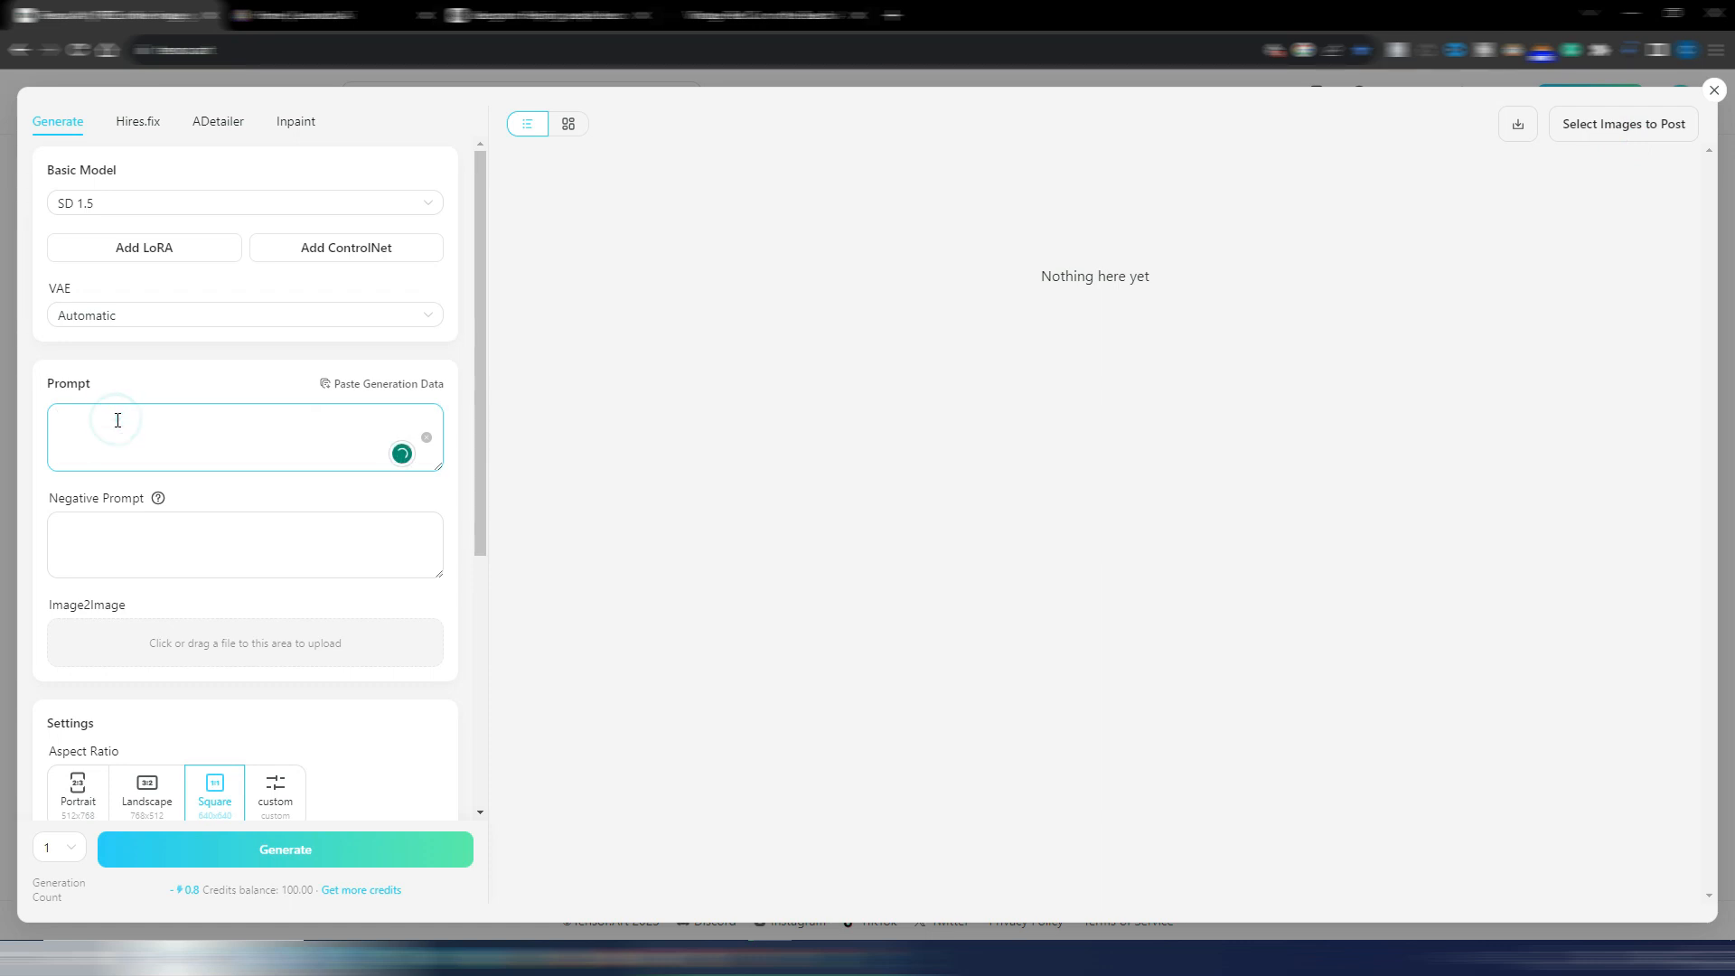
{"action": "type", "text": "a red vintage car on the beach, in the style of light orange and white, spectacular backdrops, konica auto s3, solapunk, joyful and optimistic, golden age aesthetics, auto body works"}
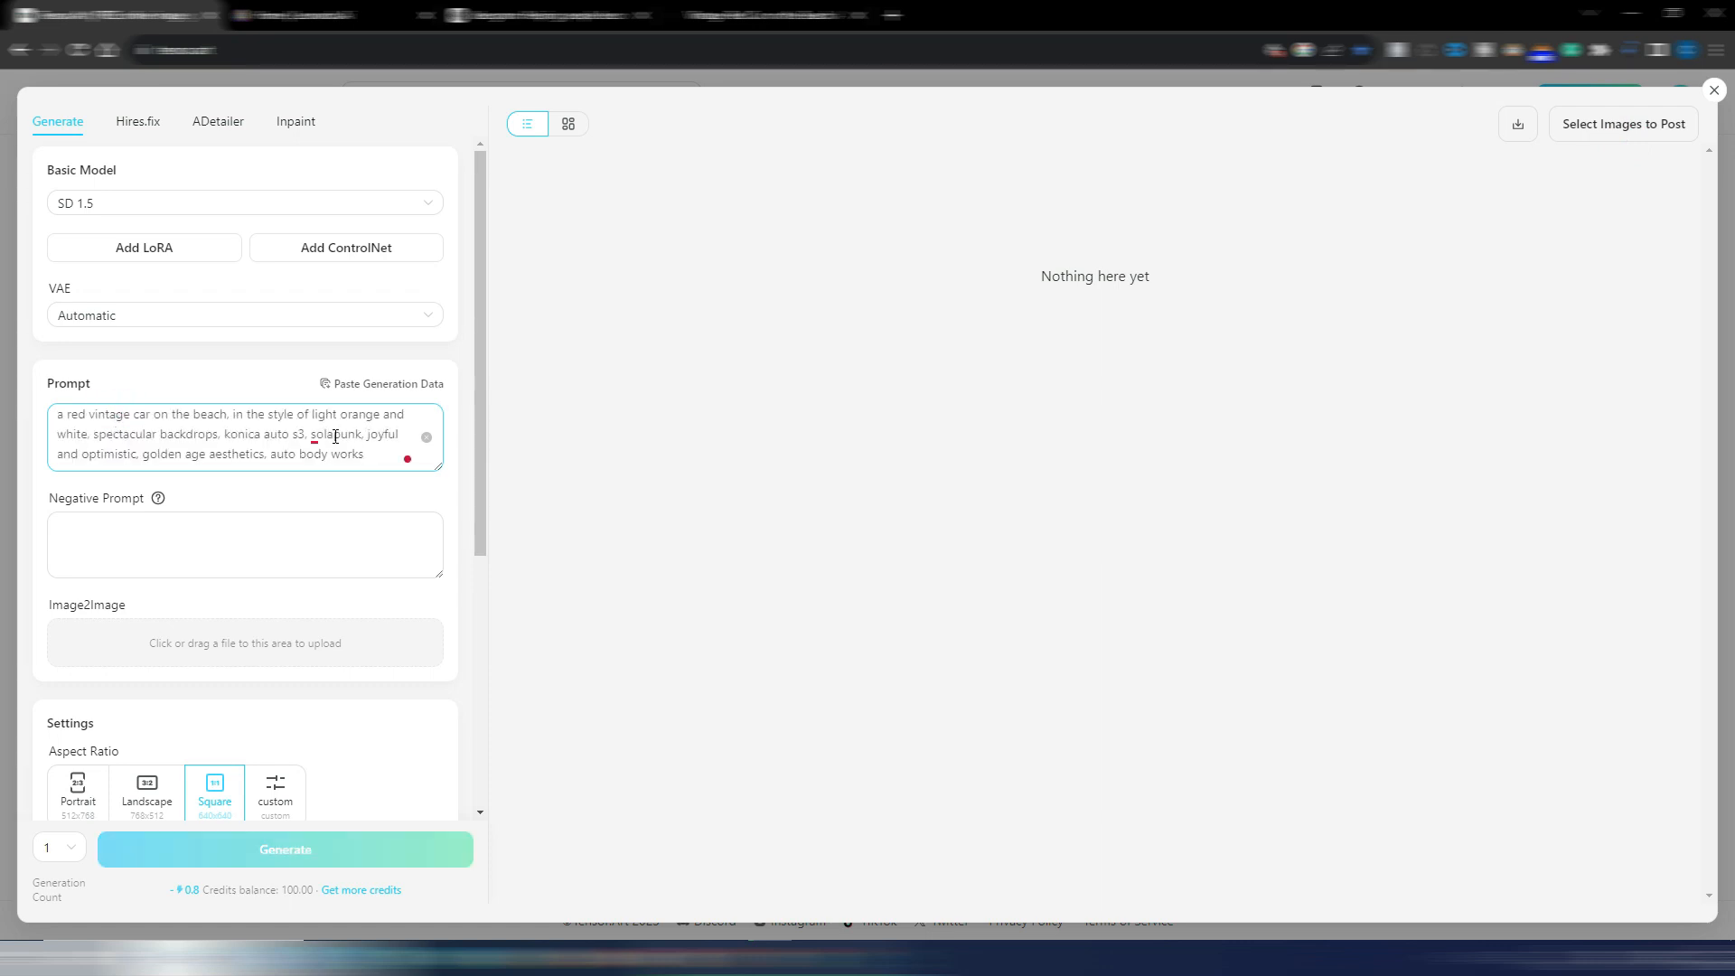
{"action": "left_click", "coordinate": [319, 521]}
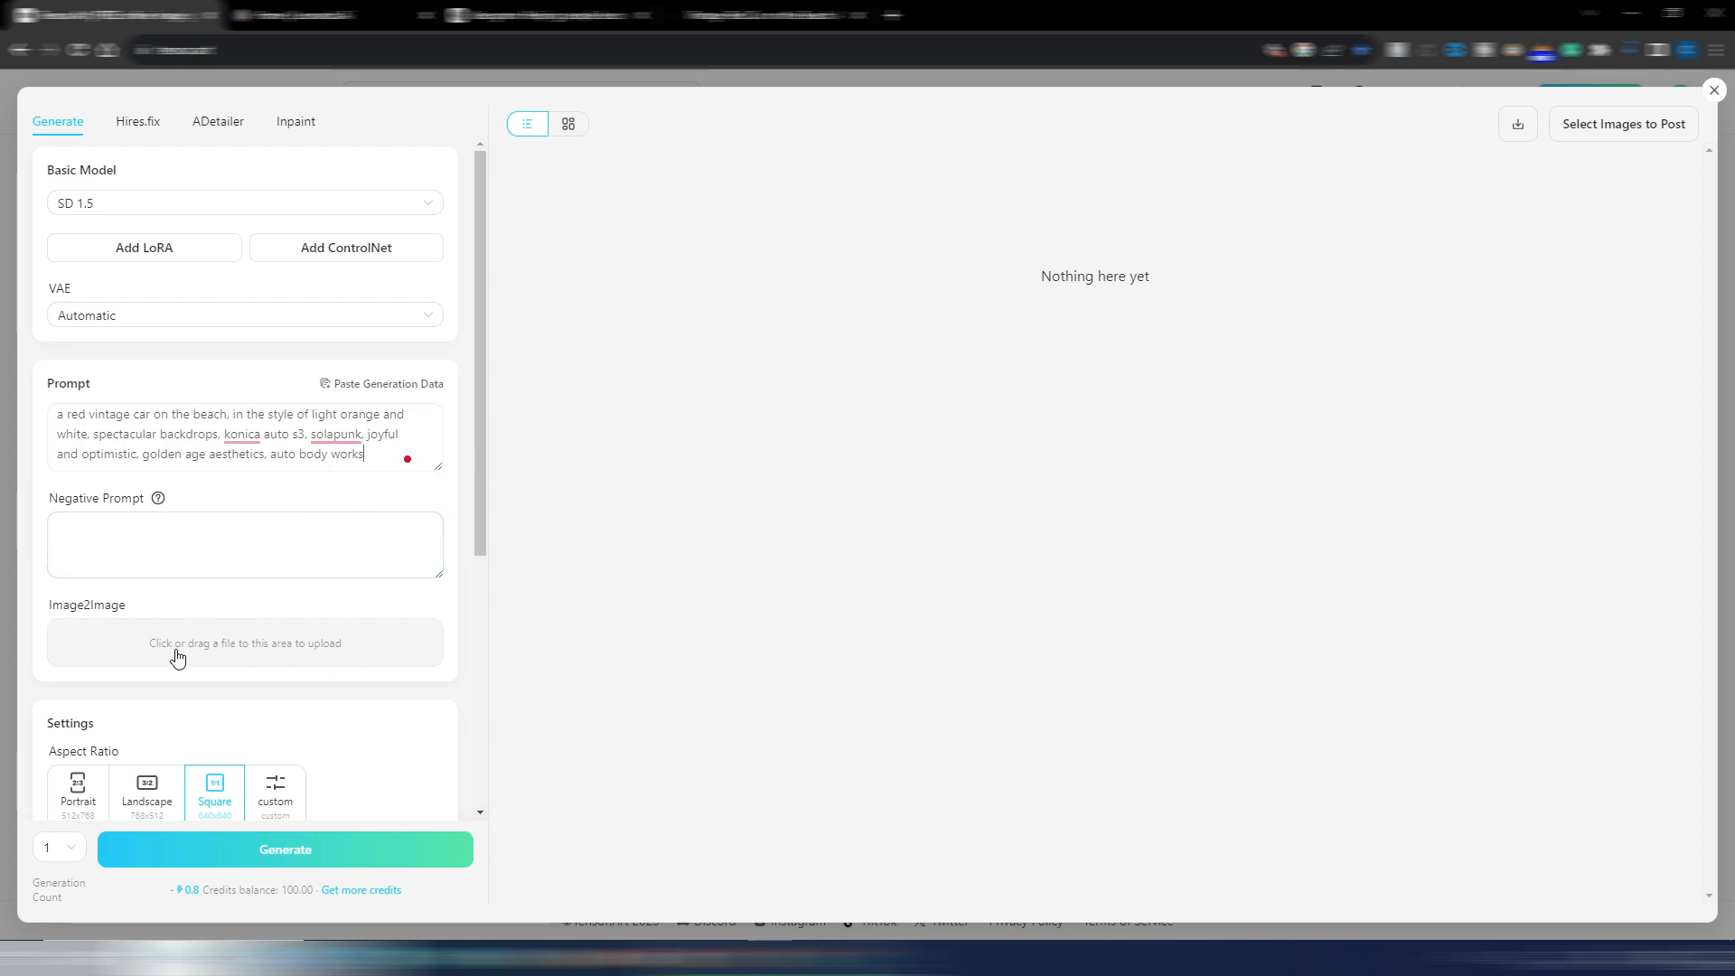
{"action": "scroll", "coordinate": [335, 646], "scroll_direction": "down", "scroll_amount": 3}
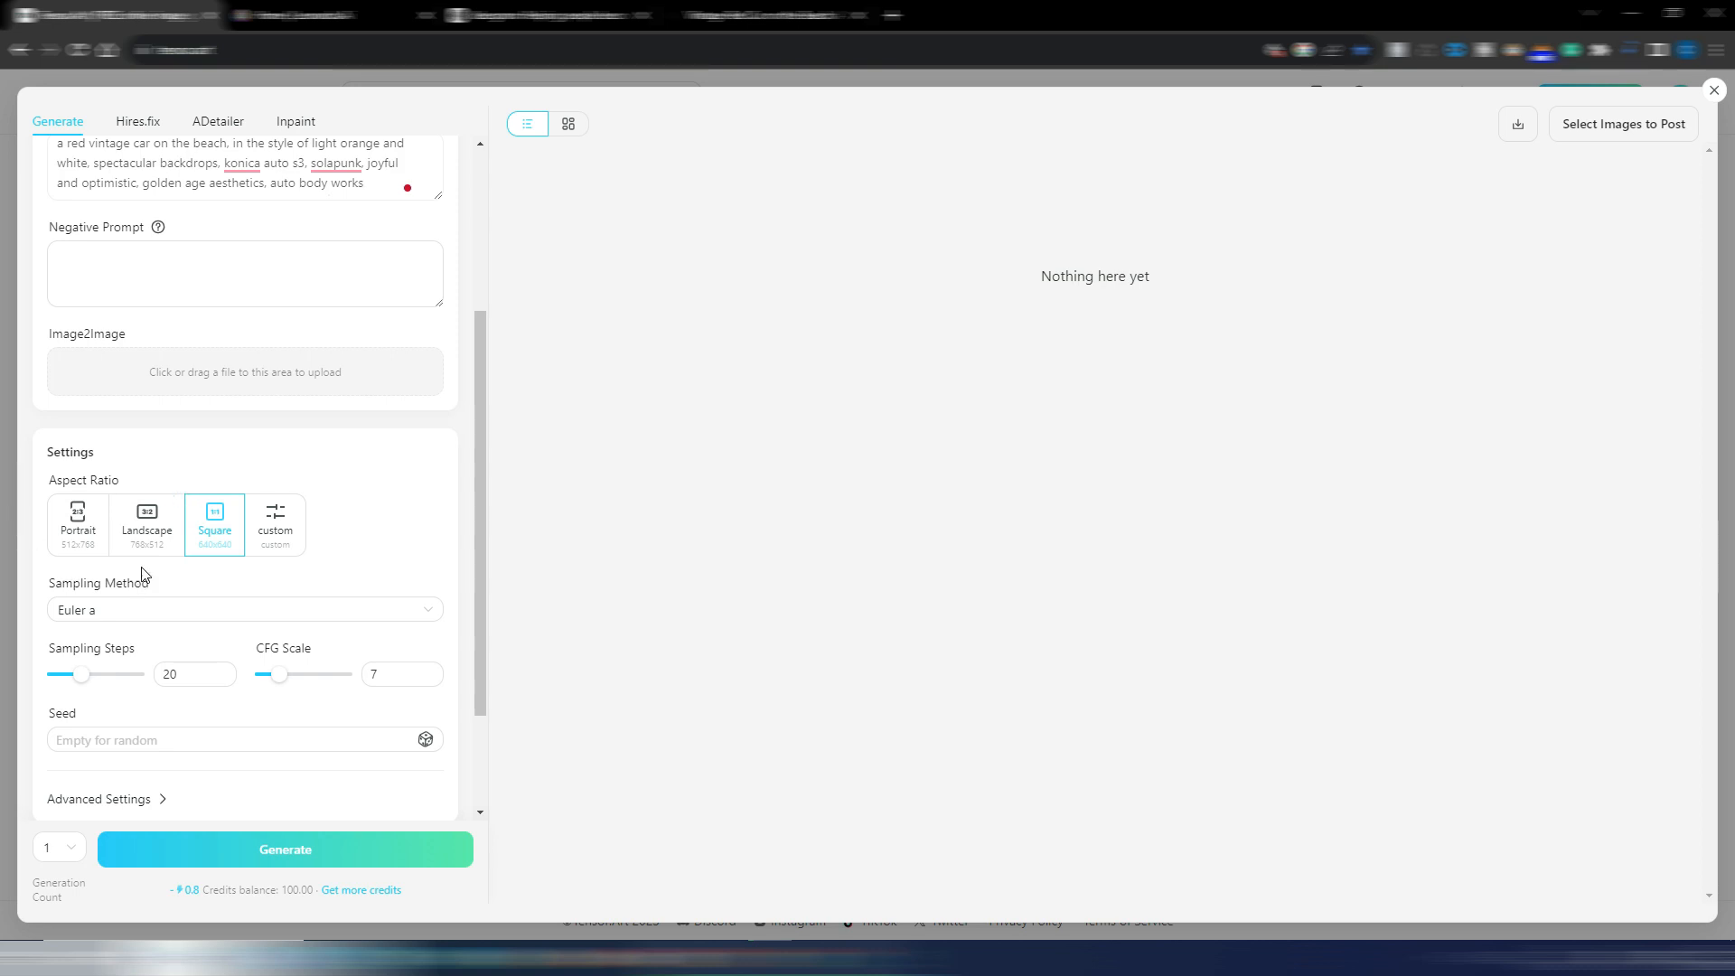
{"action": "left_click", "coordinate": [145, 531]}
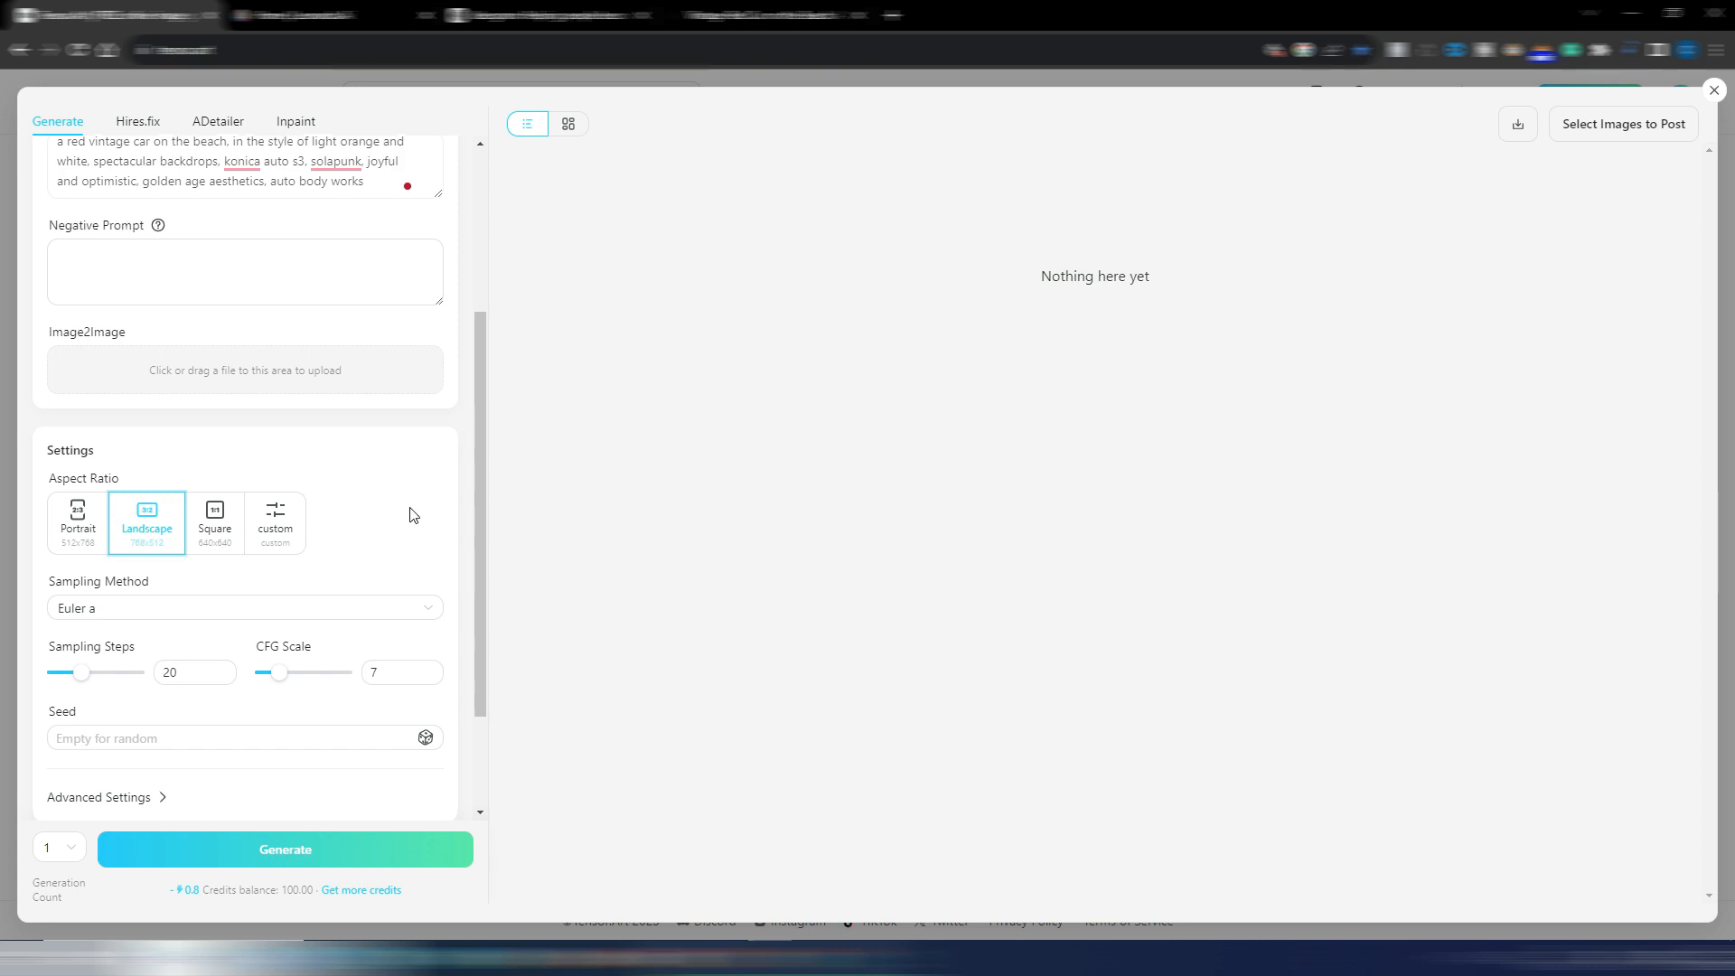
Review the sampling method choices and expand the advanced settings to examine the Clip Skip and ENSD options
{"action": "scroll", "coordinate": [411, 515], "scroll_direction": "down", "scroll_amount": 2}
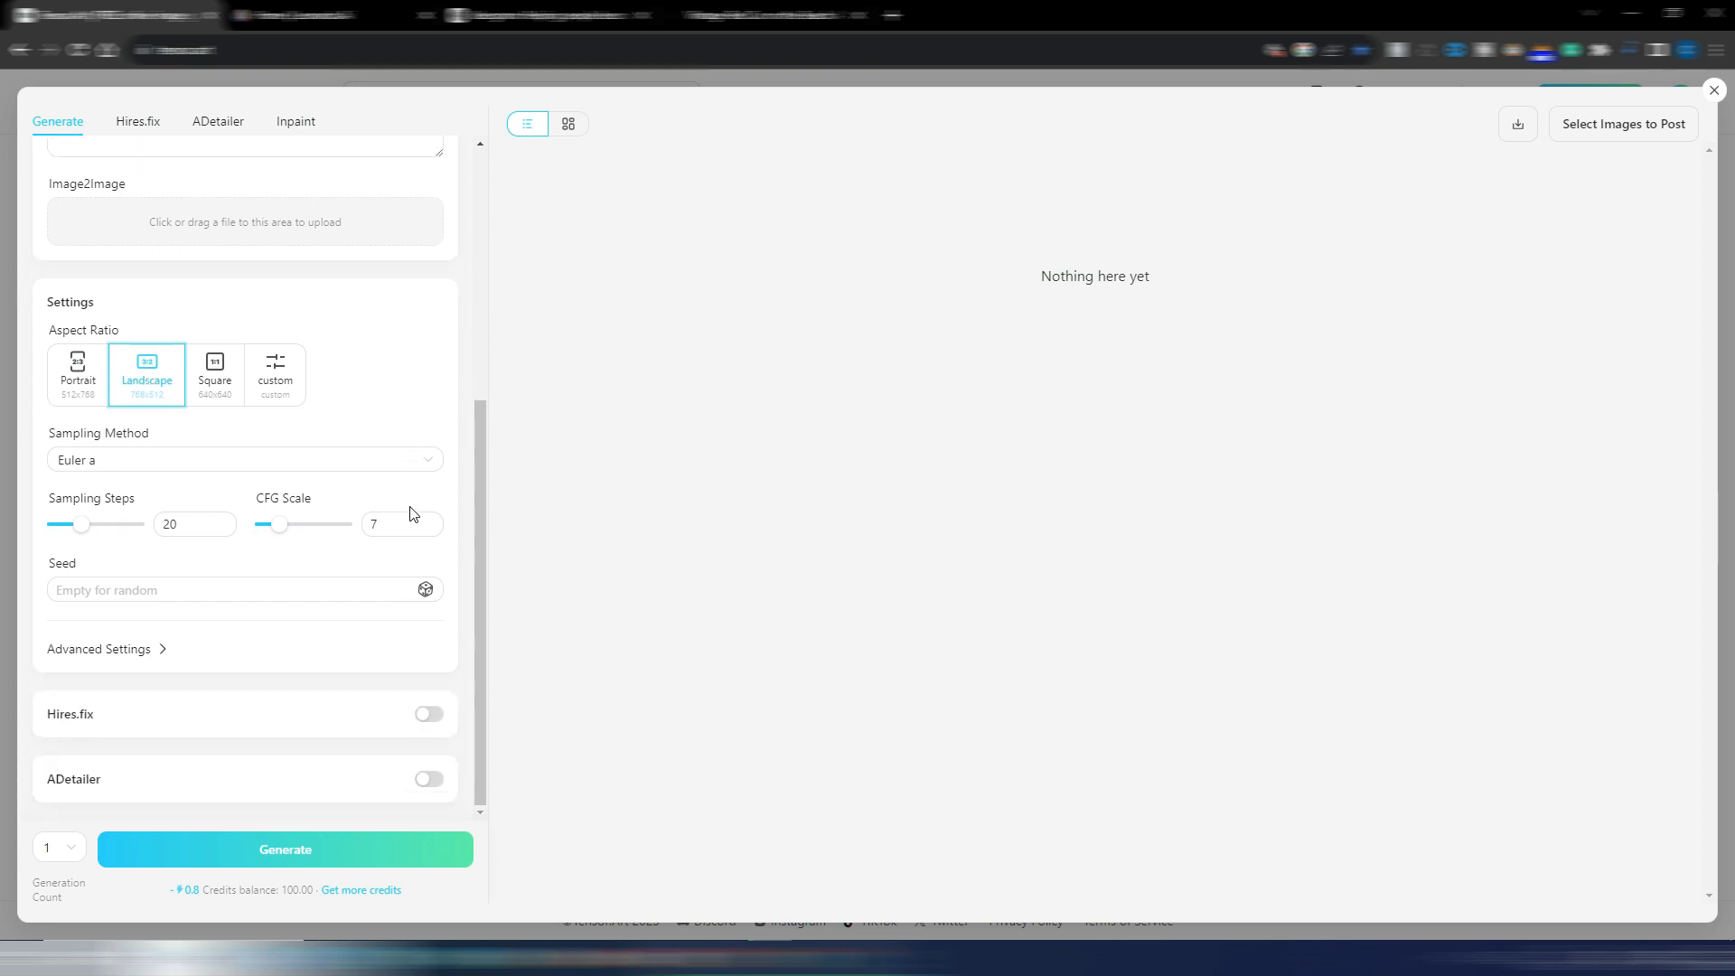
{"action": "left_click", "coordinate": [163, 461]}
{"action": "left_click", "coordinate": [164, 461]}
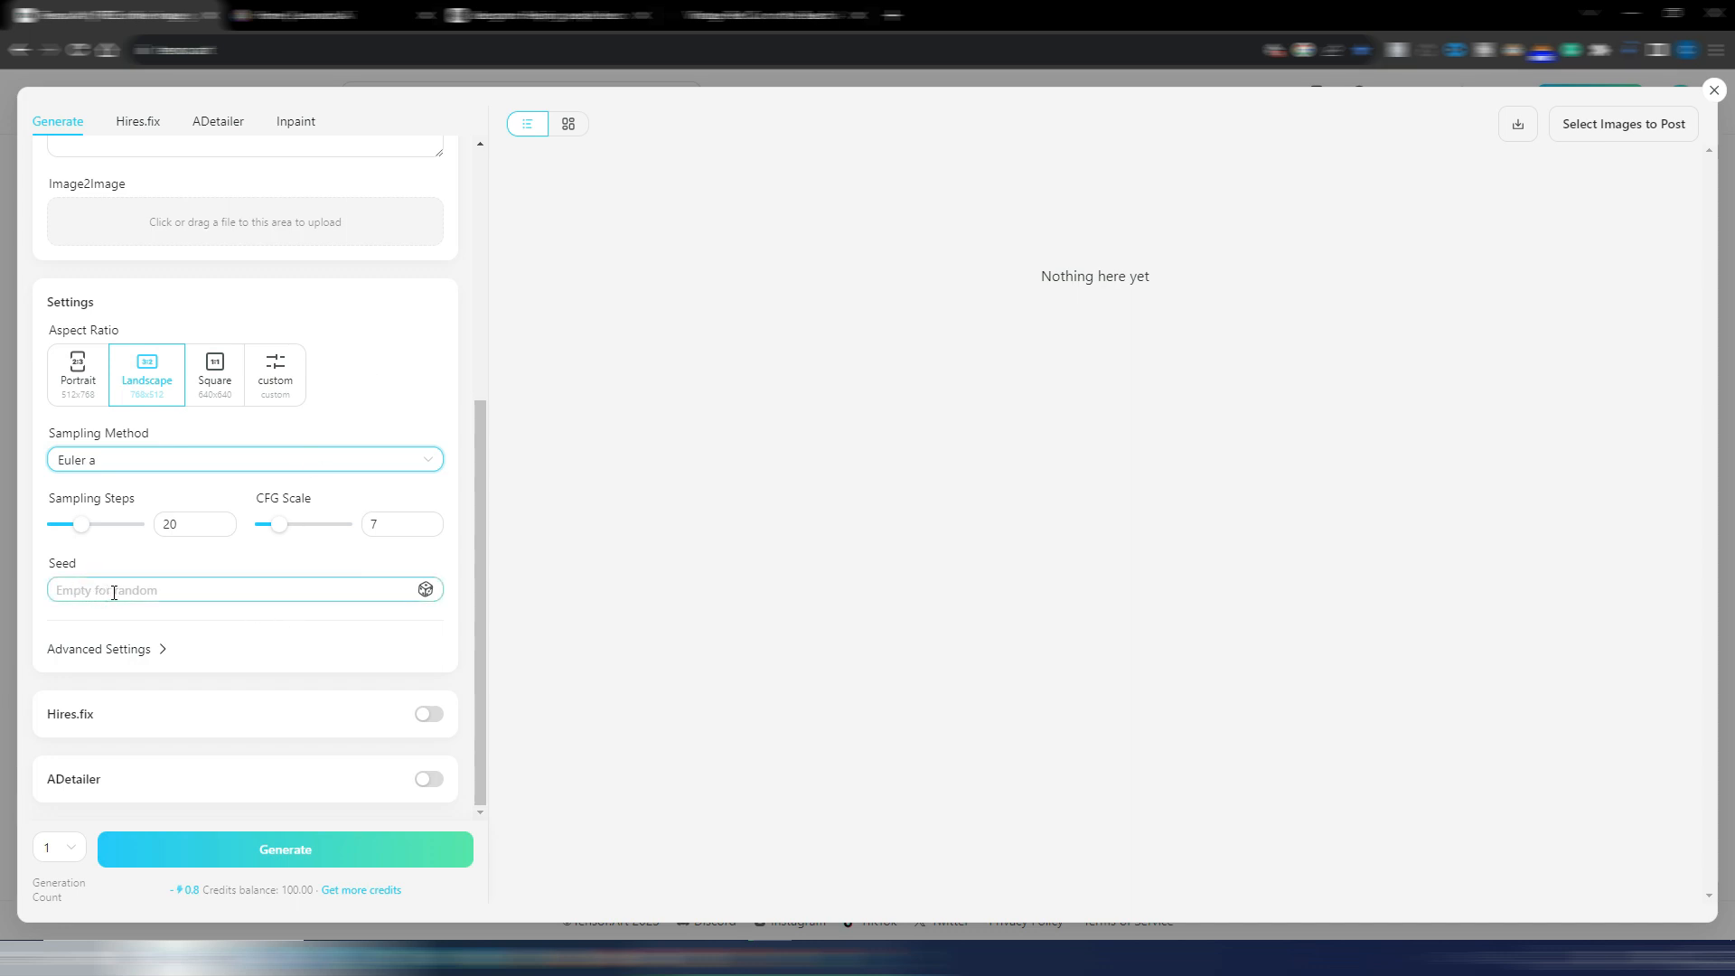
{"action": "left_click", "coordinate": [151, 648]}
{"action": "scroll", "coordinate": [257, 628], "scroll_direction": "down", "scroll_amount": 1}
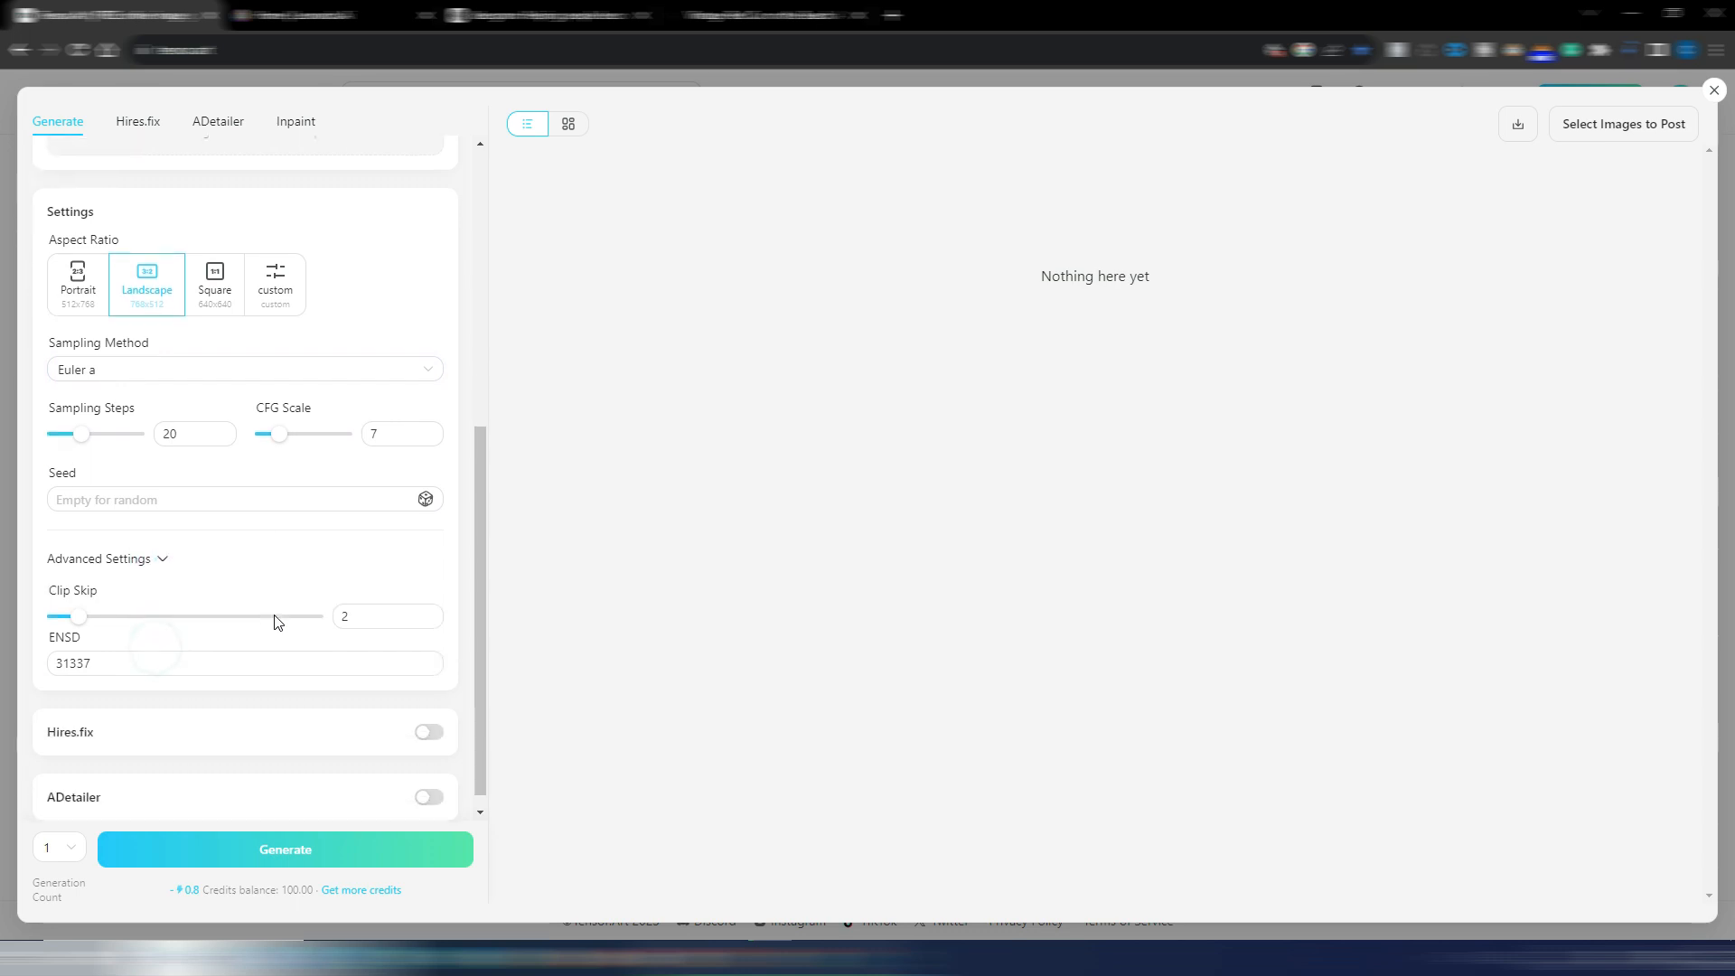
{"action": "left_click", "coordinate": [232, 641]}
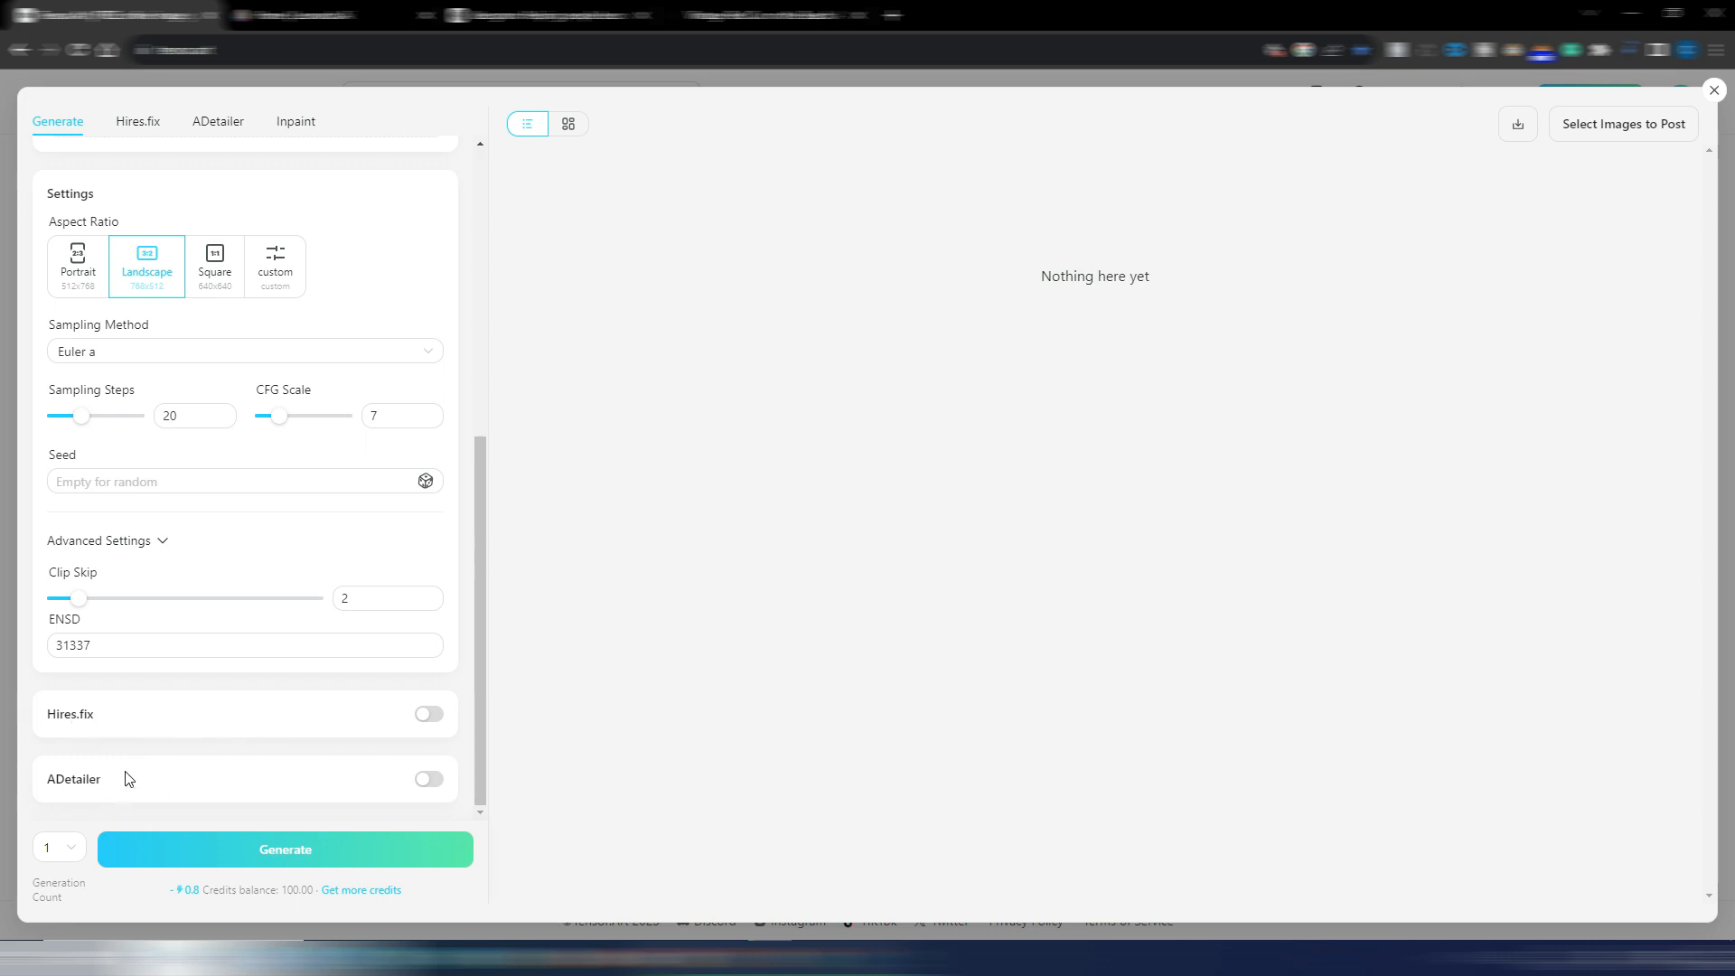
{"action": "scroll", "coordinate": [180, 723], "scroll_direction": "up", "scroll_amount": 10}
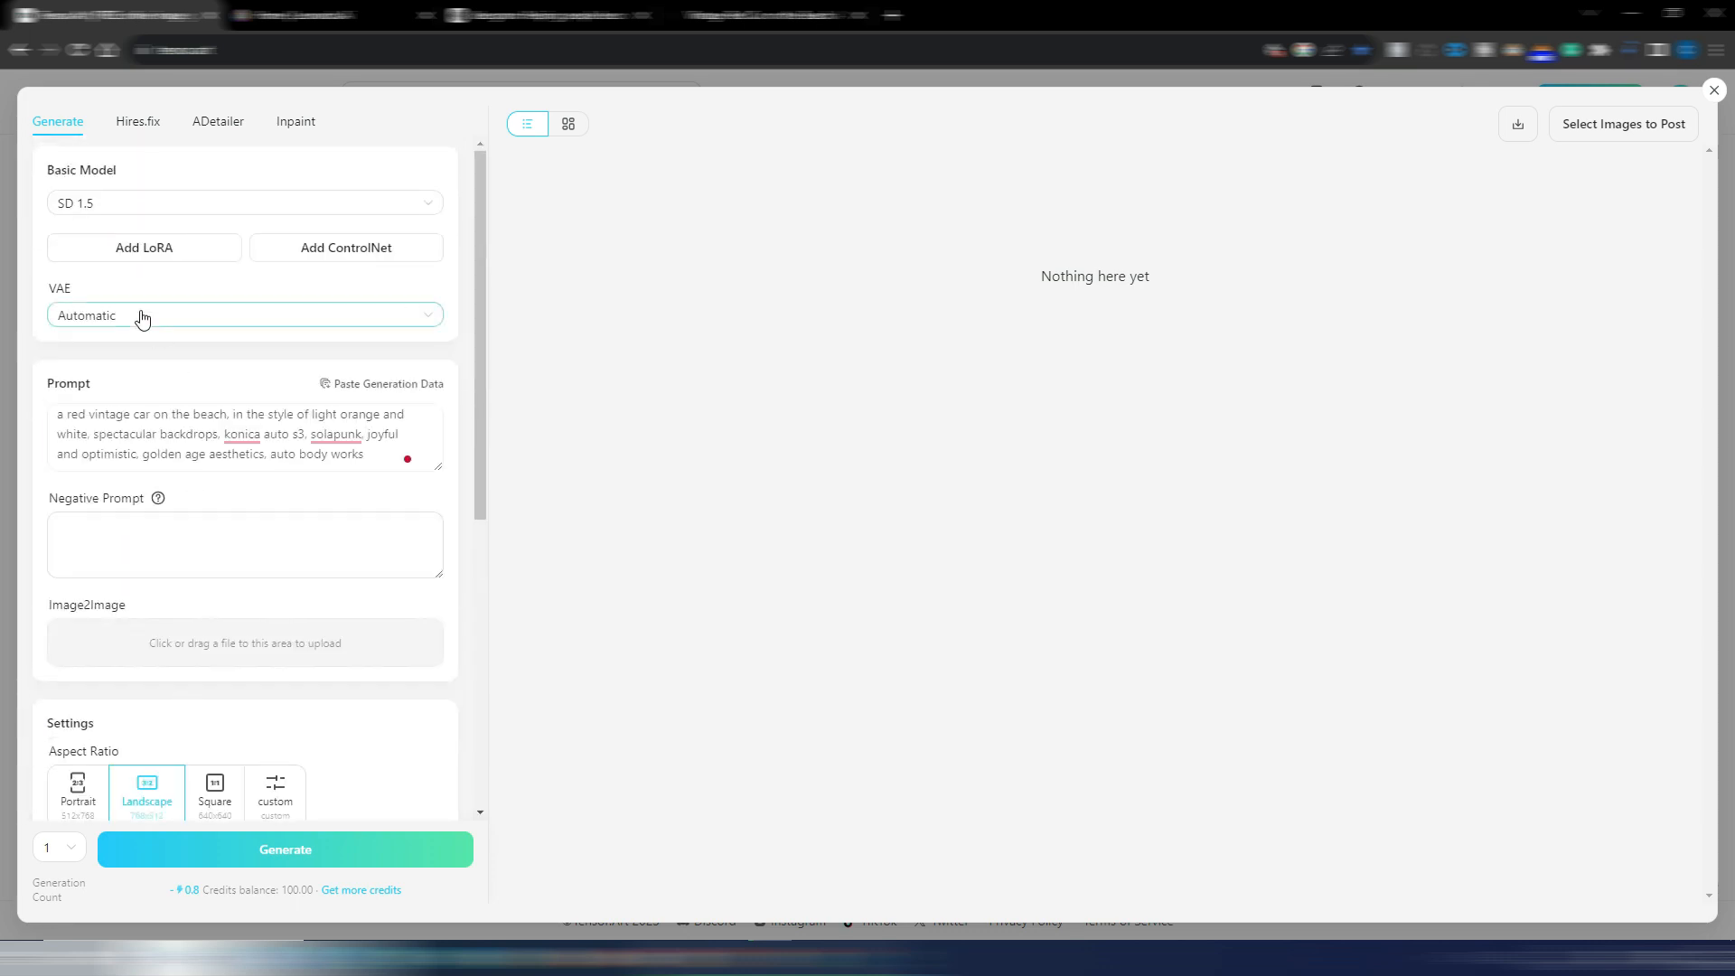
Look through the Hires.fix, ADetailer and Inpaint settings
{"action": "left_click", "coordinate": [138, 121]}
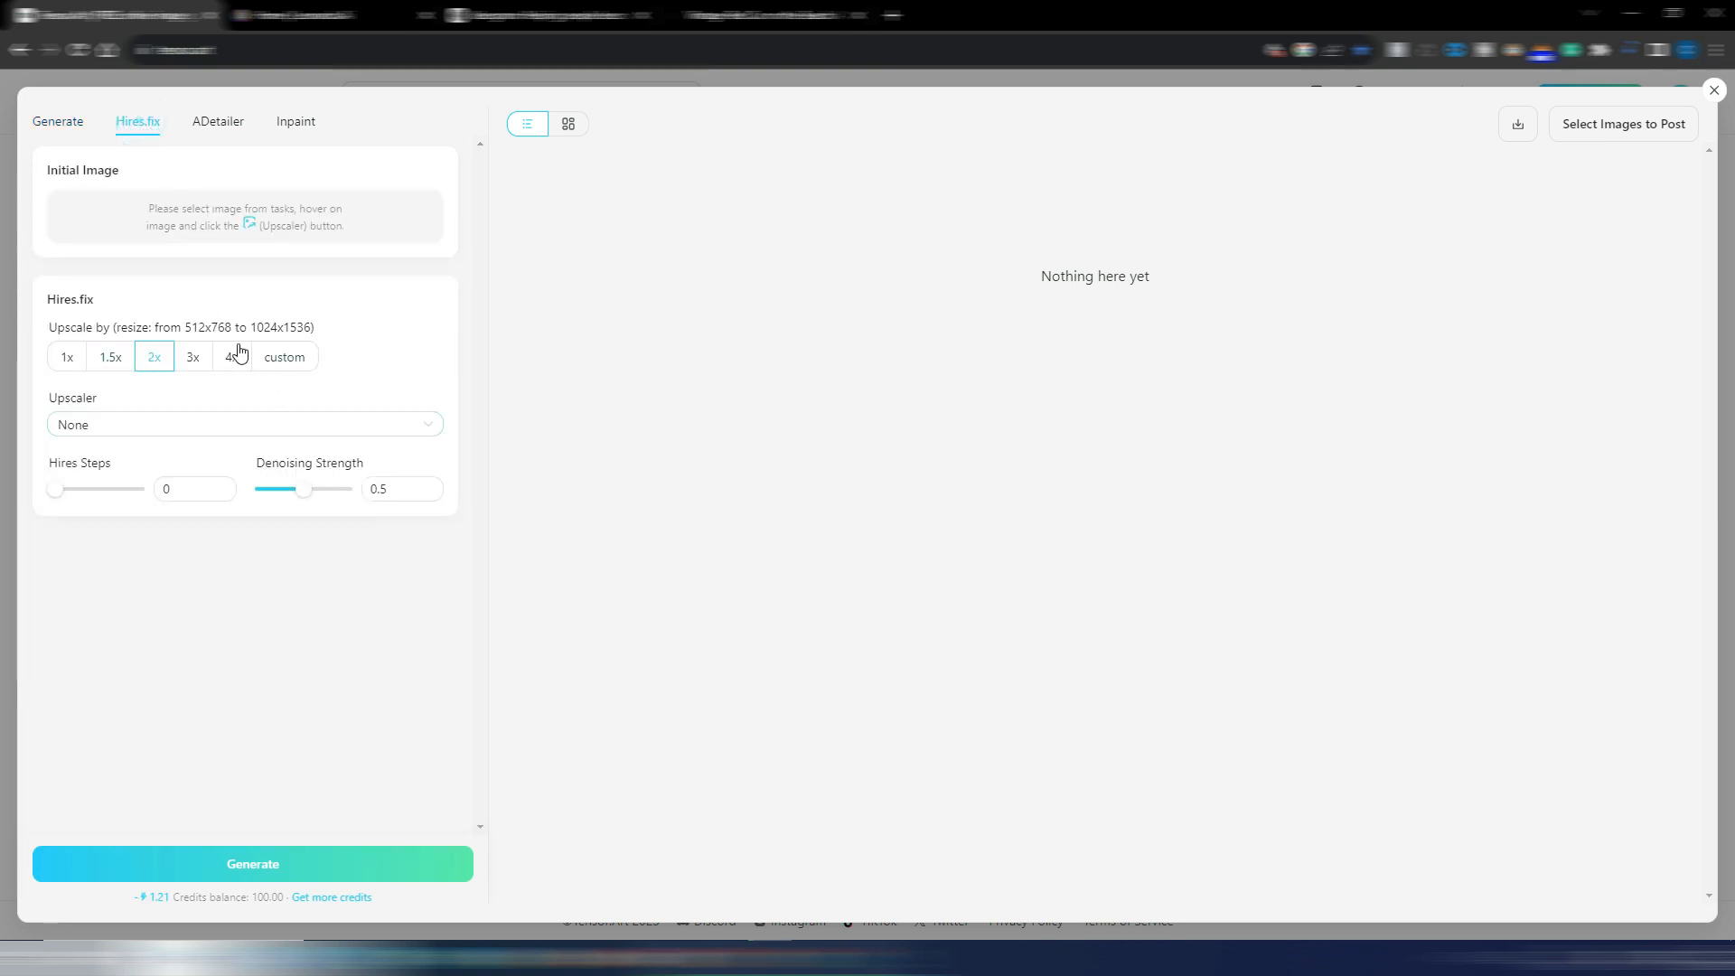
{"action": "left_click", "coordinate": [218, 121]}
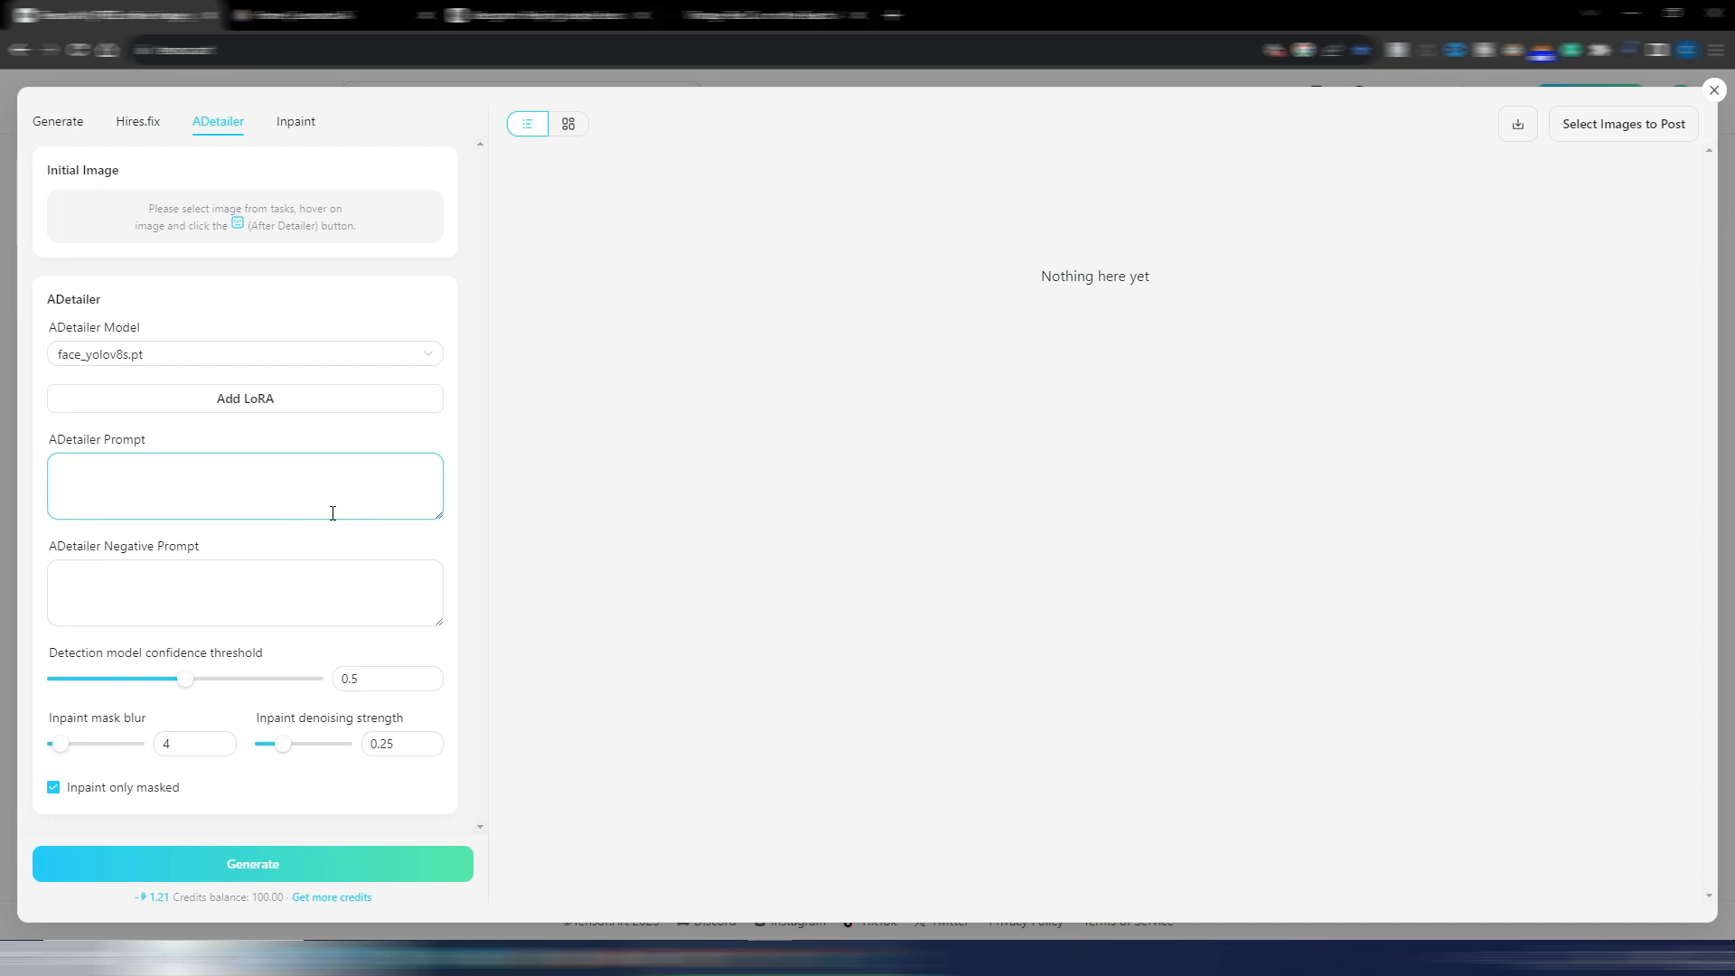
{"action": "left_click", "coordinate": [295, 123]}
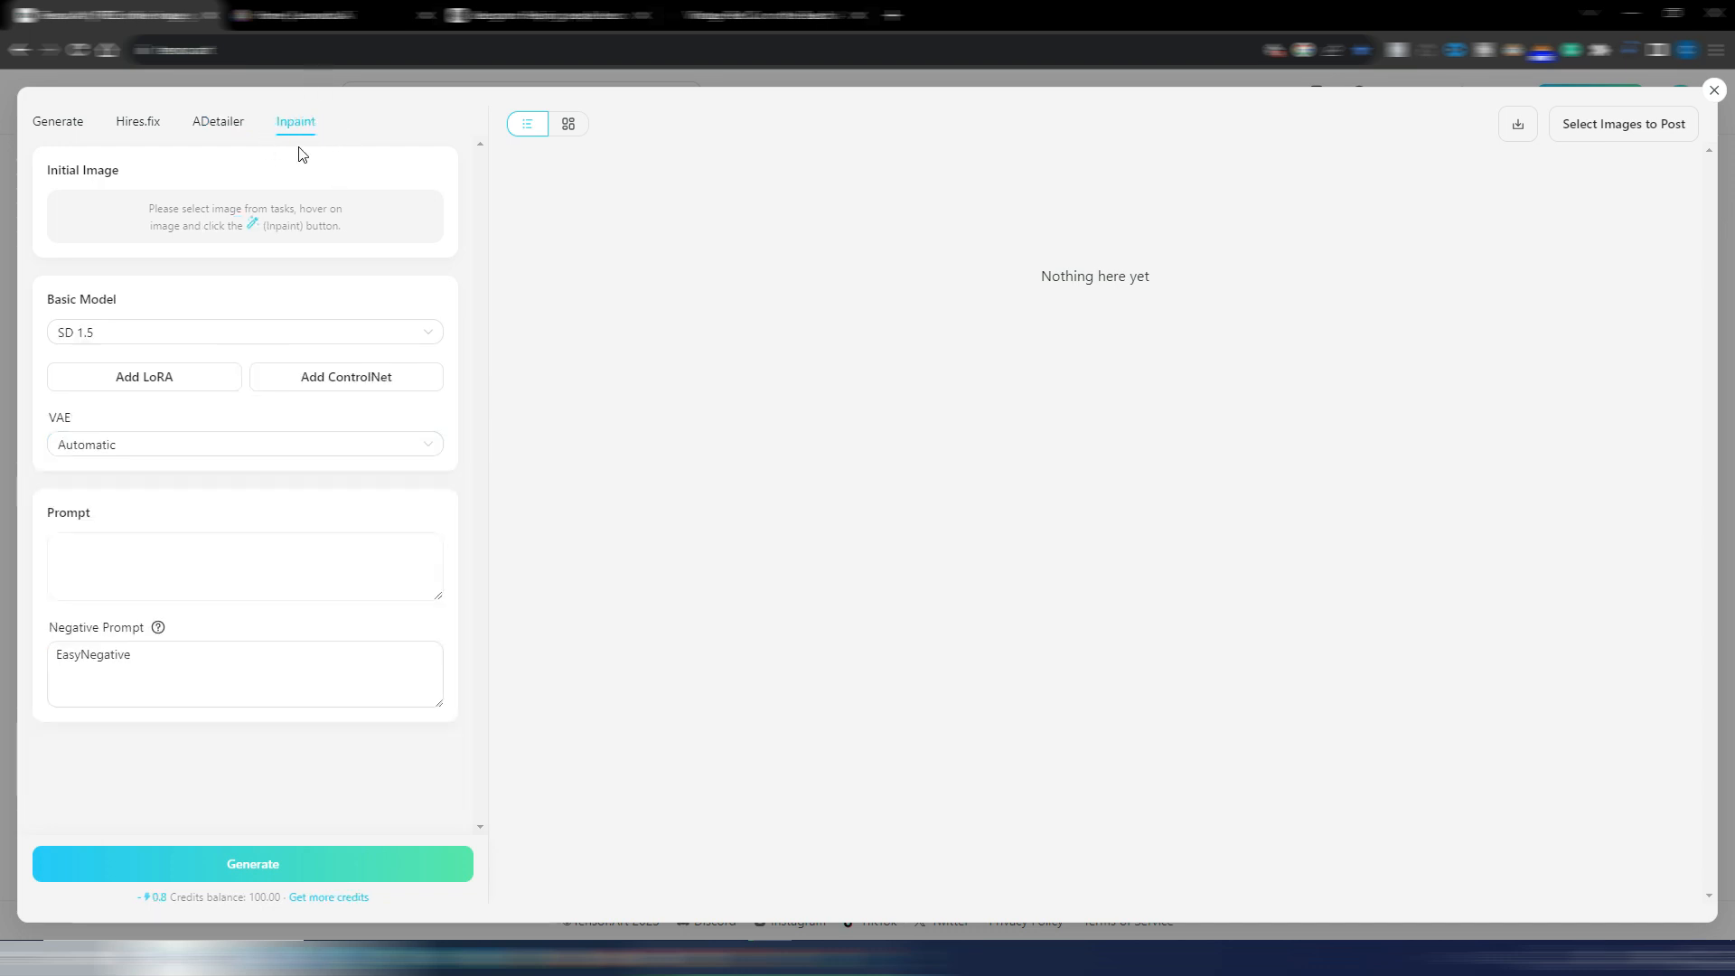
Return to the main generation settings and generate one image from the red vintage car prompt
{"action": "left_click", "coordinate": [47, 118]}
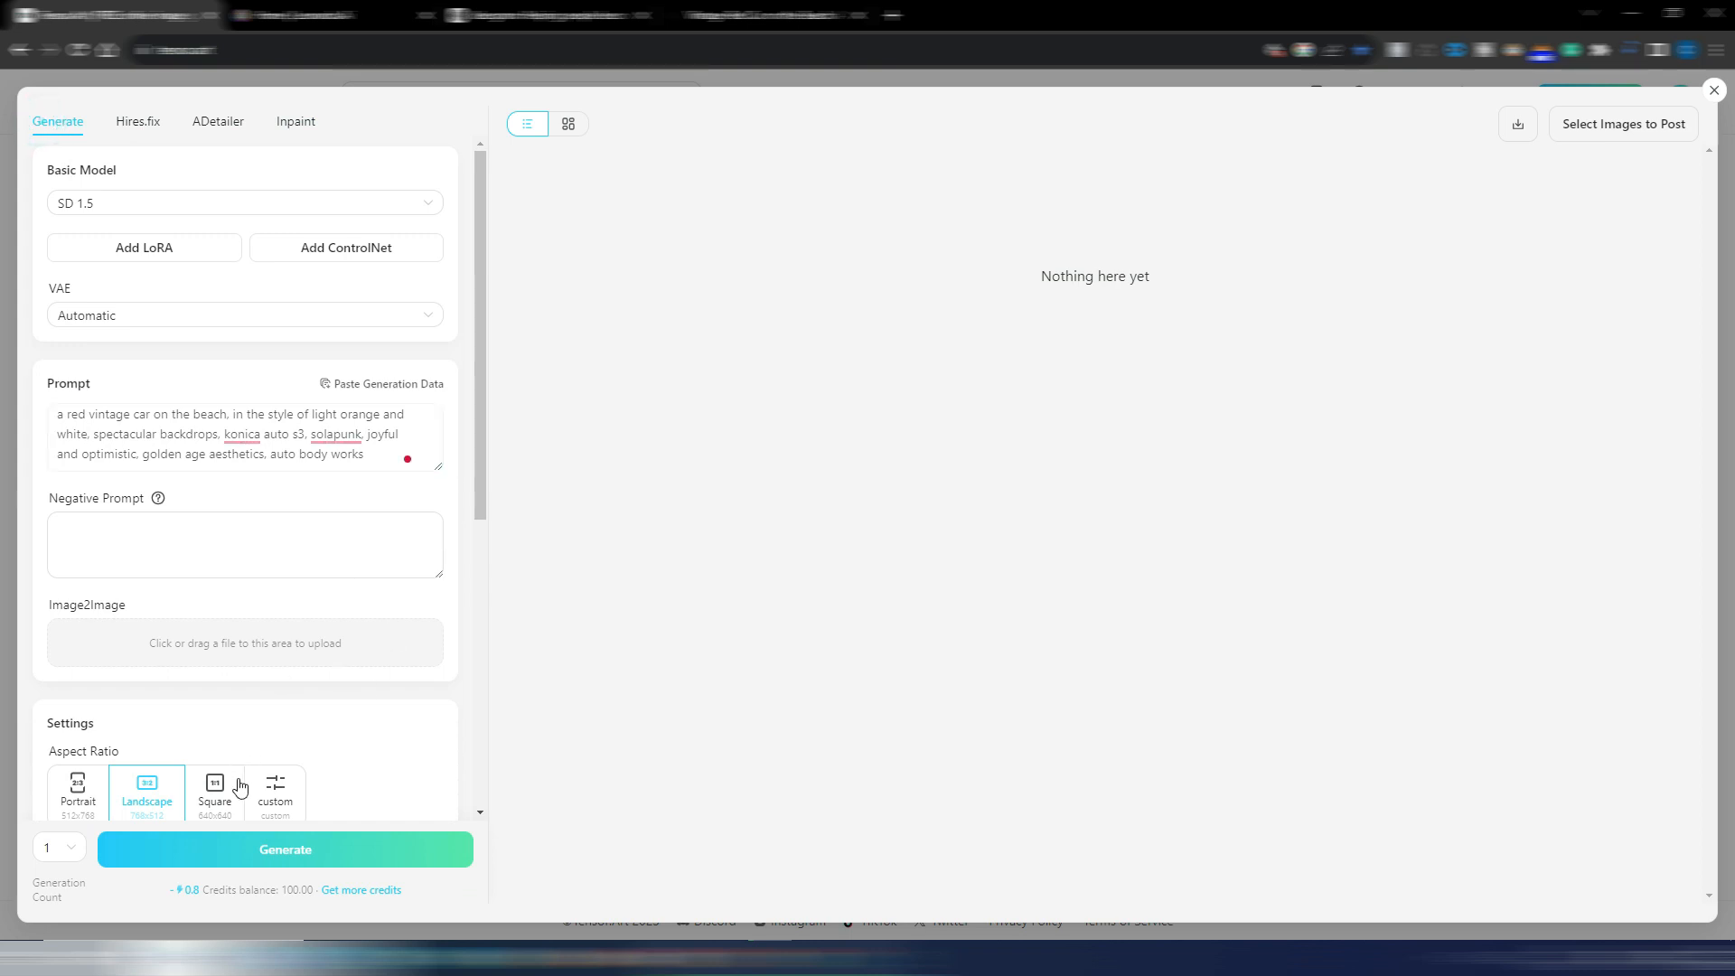
{"action": "scroll", "coordinate": [240, 791], "scroll_direction": "down", "scroll_amount": 5}
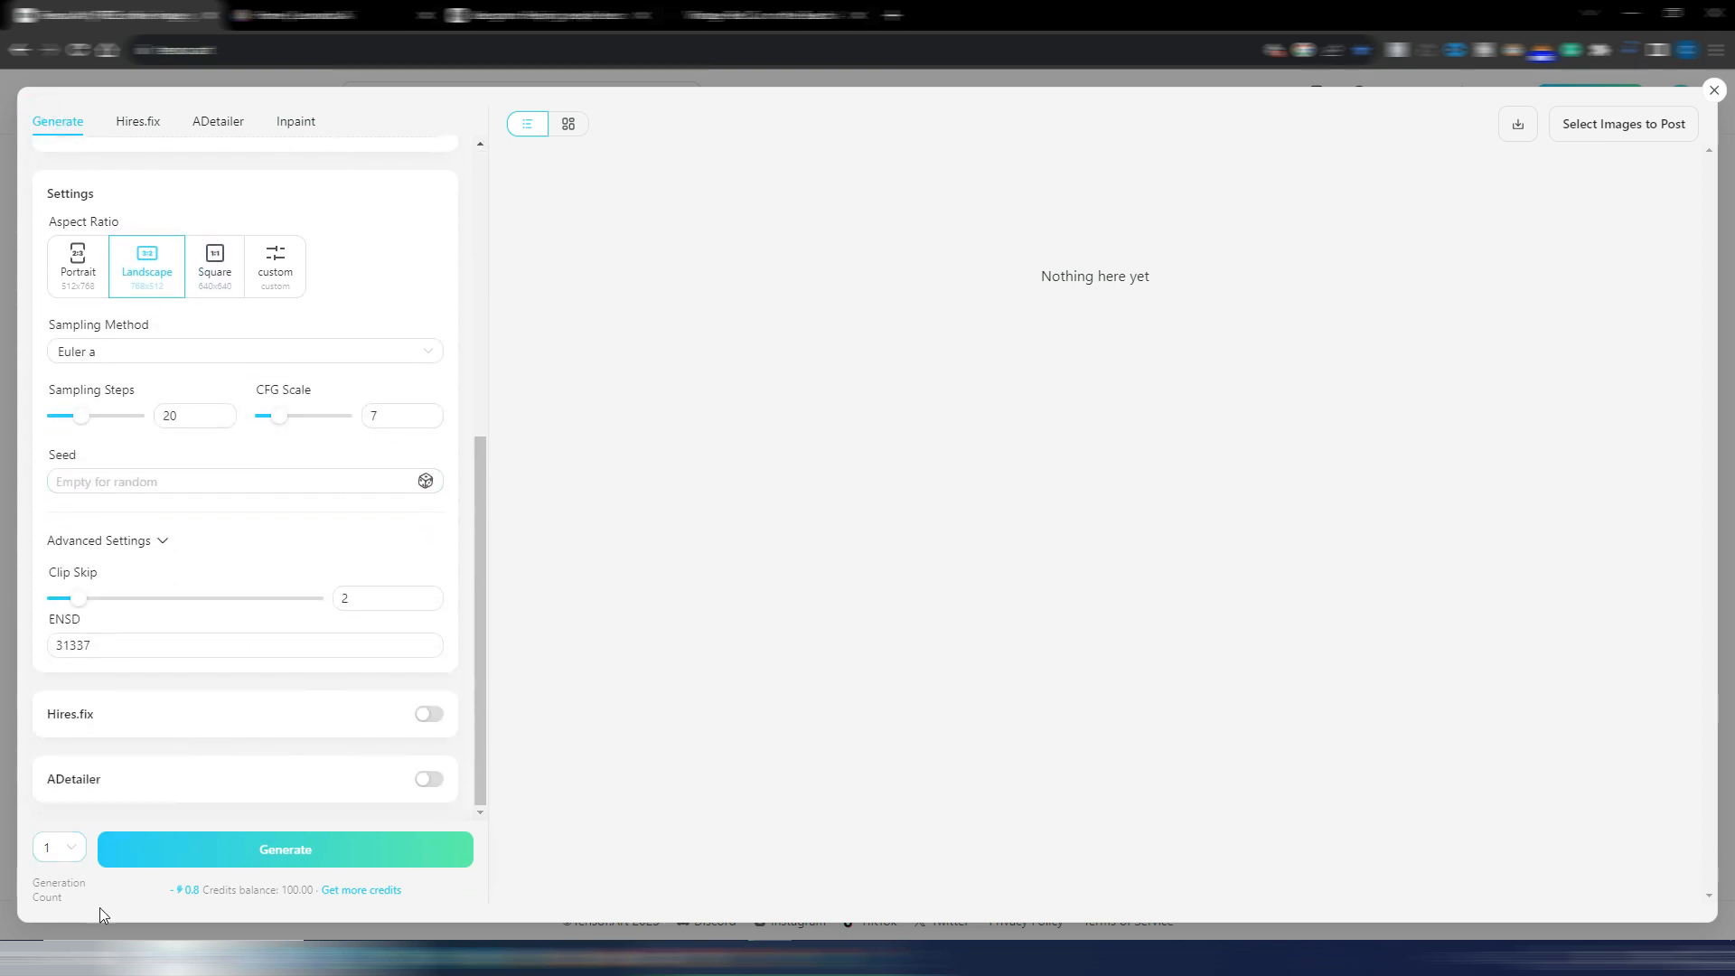
{"action": "left_click", "coordinate": [286, 851]}
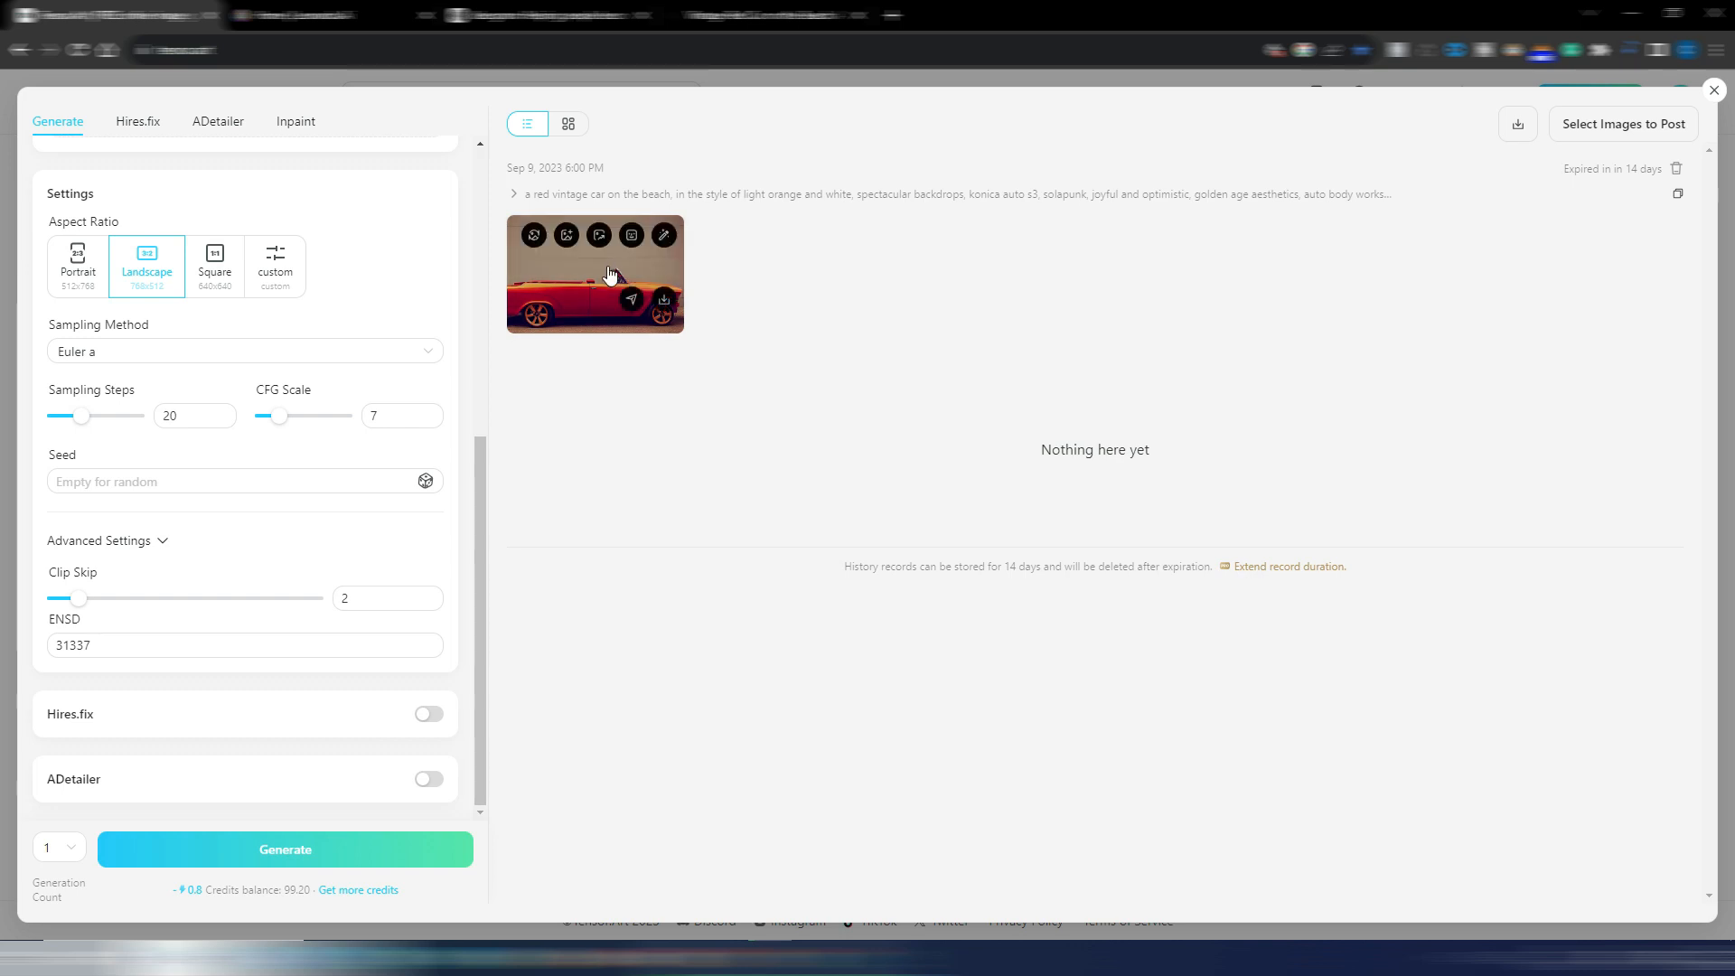
View the generated car image enlarged, compare it with the original on Freeflo, and look back over the generation settings
{"action": "left_click", "coordinate": [608, 271]}
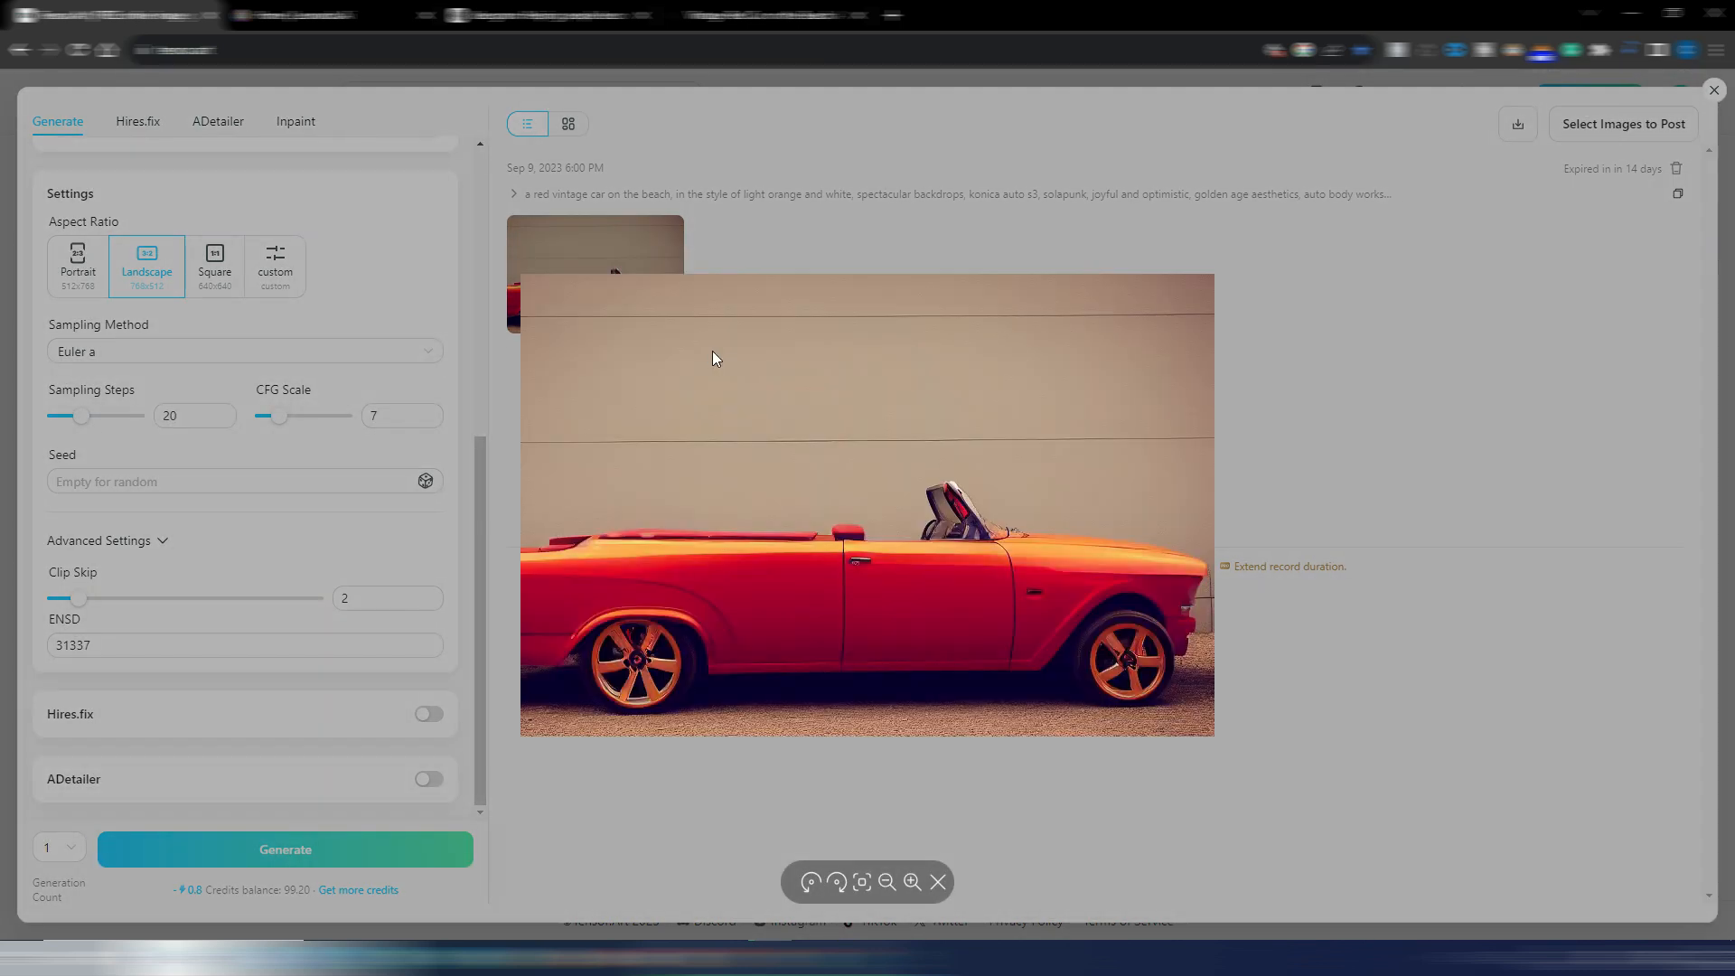
{"action": "left_click", "coordinate": [767, 15]}
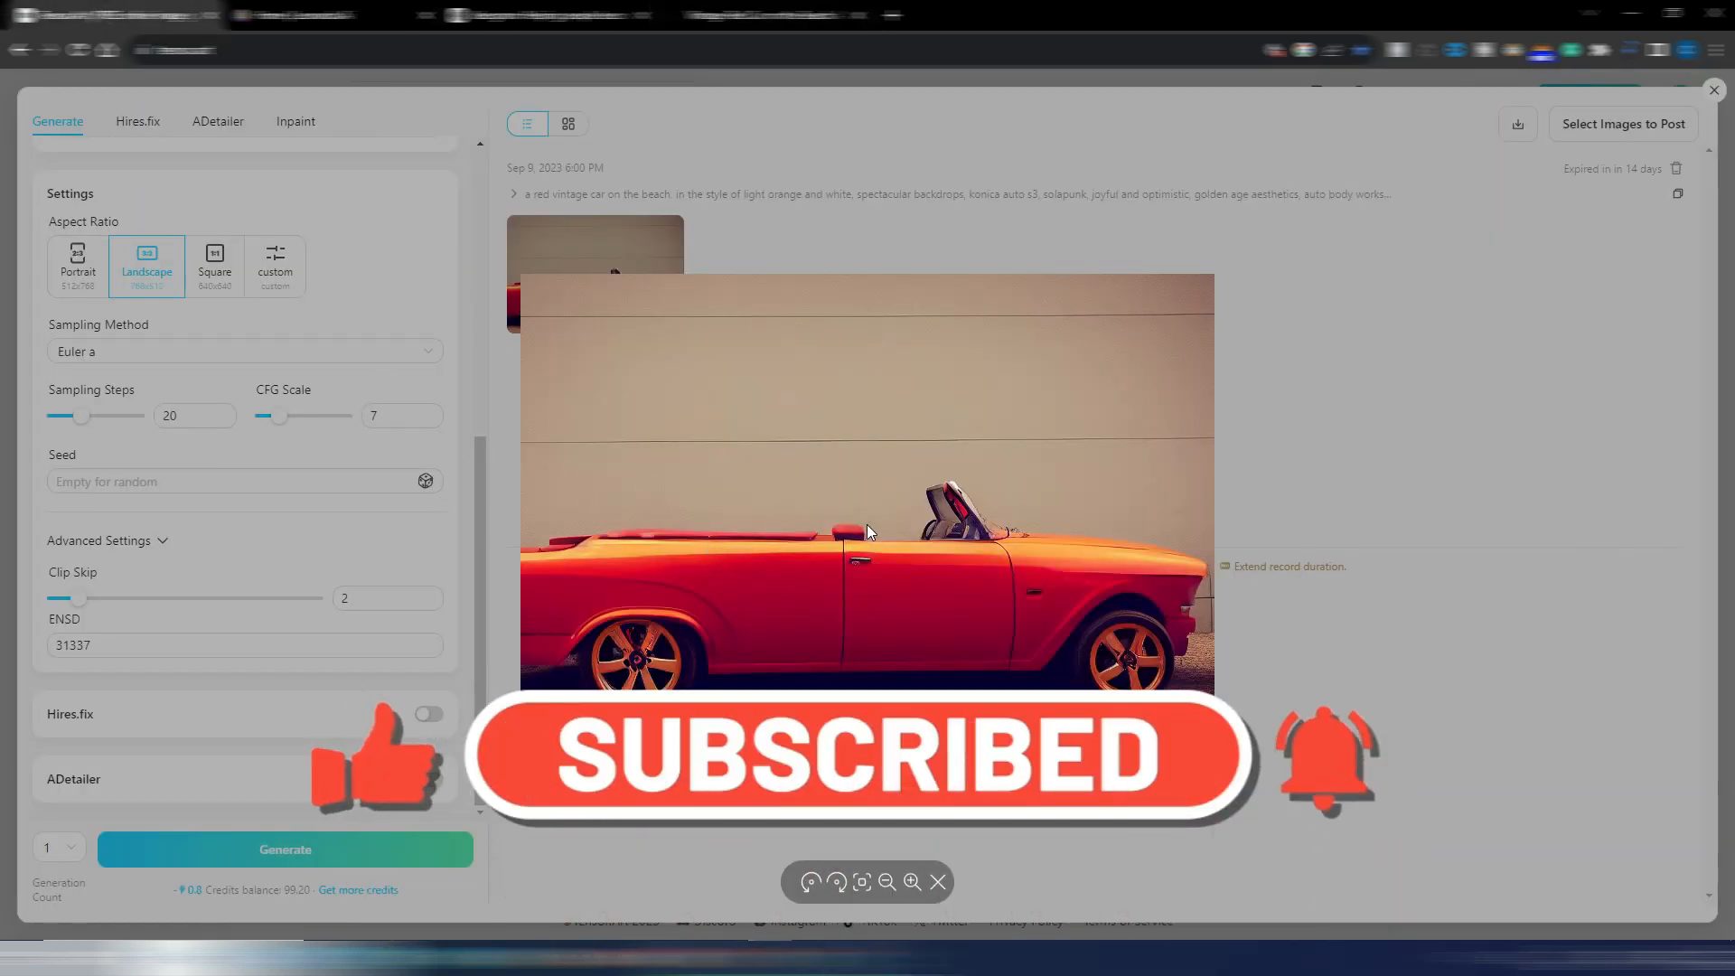
{"action": "left_click", "coordinate": [937, 882]}
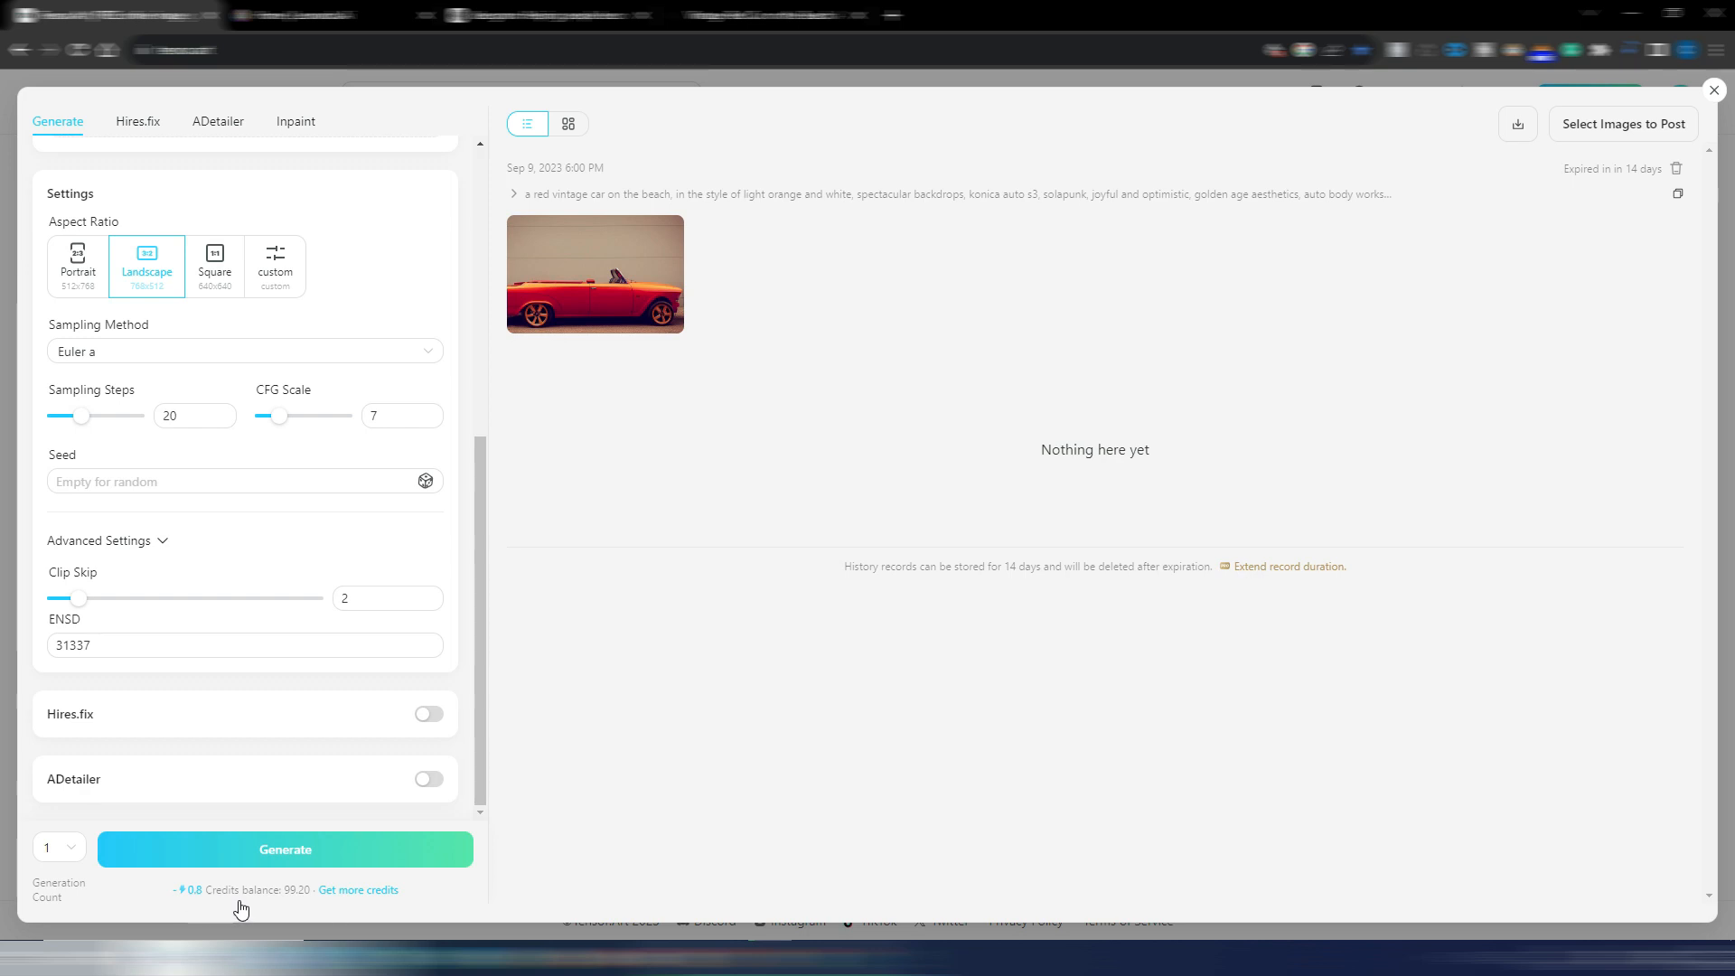
{"action": "left_click_drag", "start_coordinate": [481, 522], "coordinate": [493, 232]}
{"action": "scroll", "coordinate": [459, 341], "scroll_direction": "down", "scroll_amount": 5}
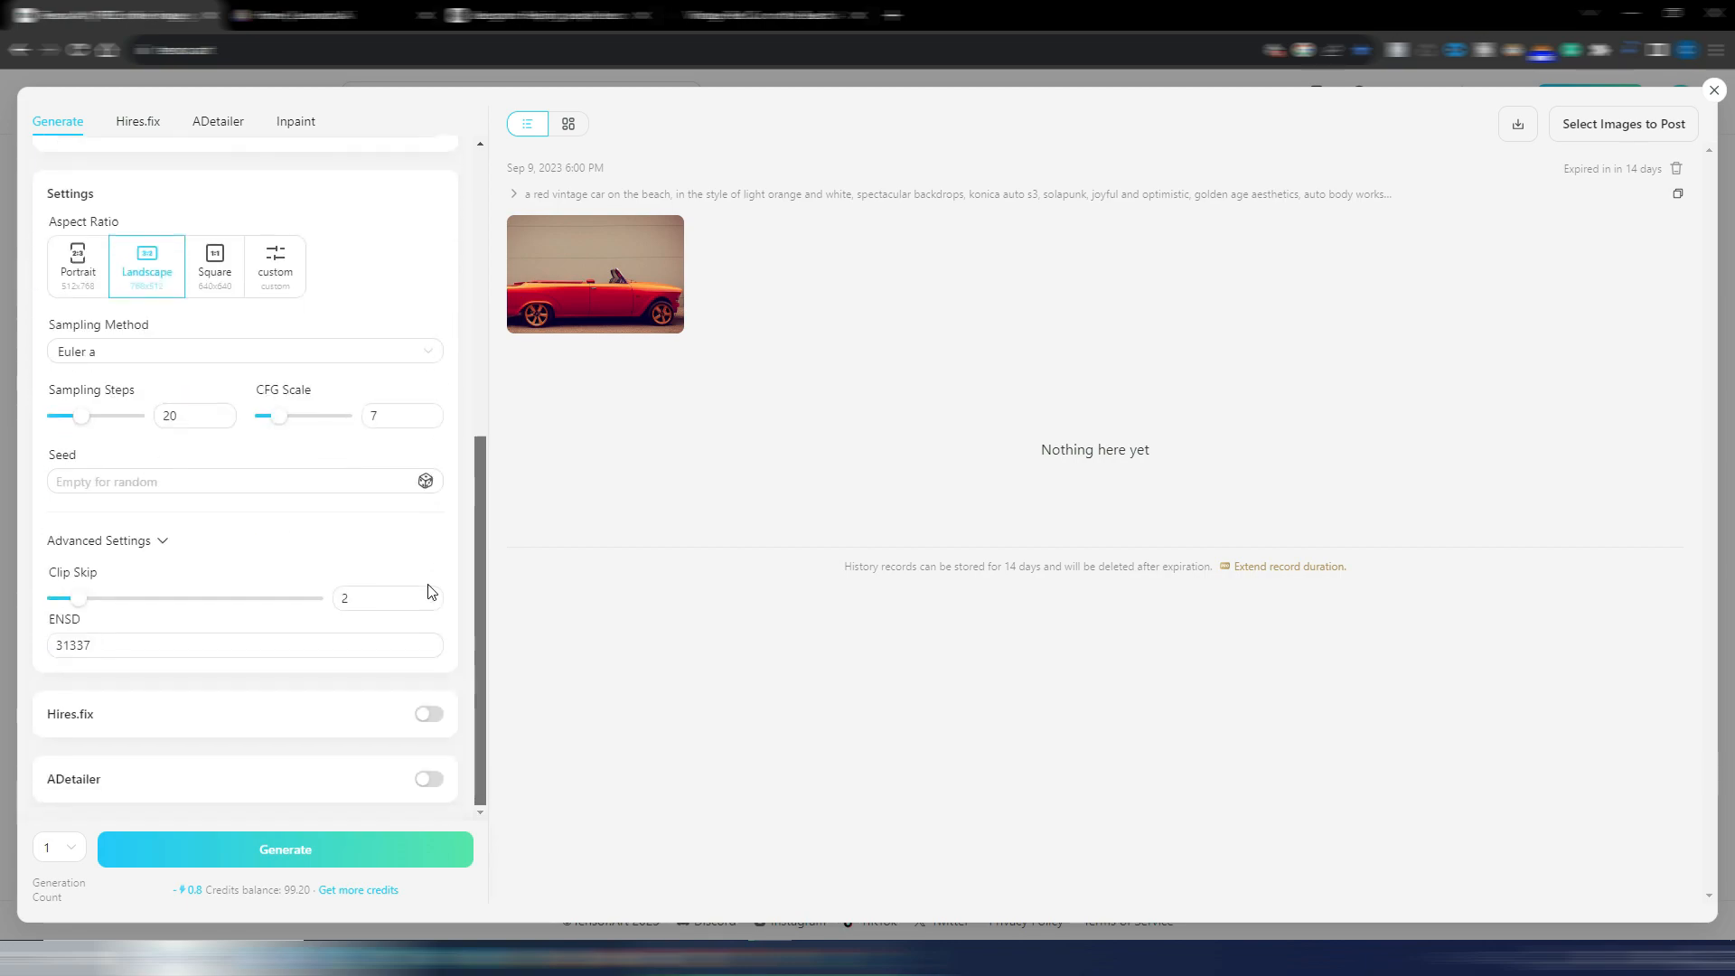
{"action": "left_click_drag", "start_coordinate": [472, 369], "coordinate": [479, 204]}
Switch to Leonardo.Ai and look through the featured models and recent creations on its home page
{"action": "left_click", "coordinate": [335, 16]}
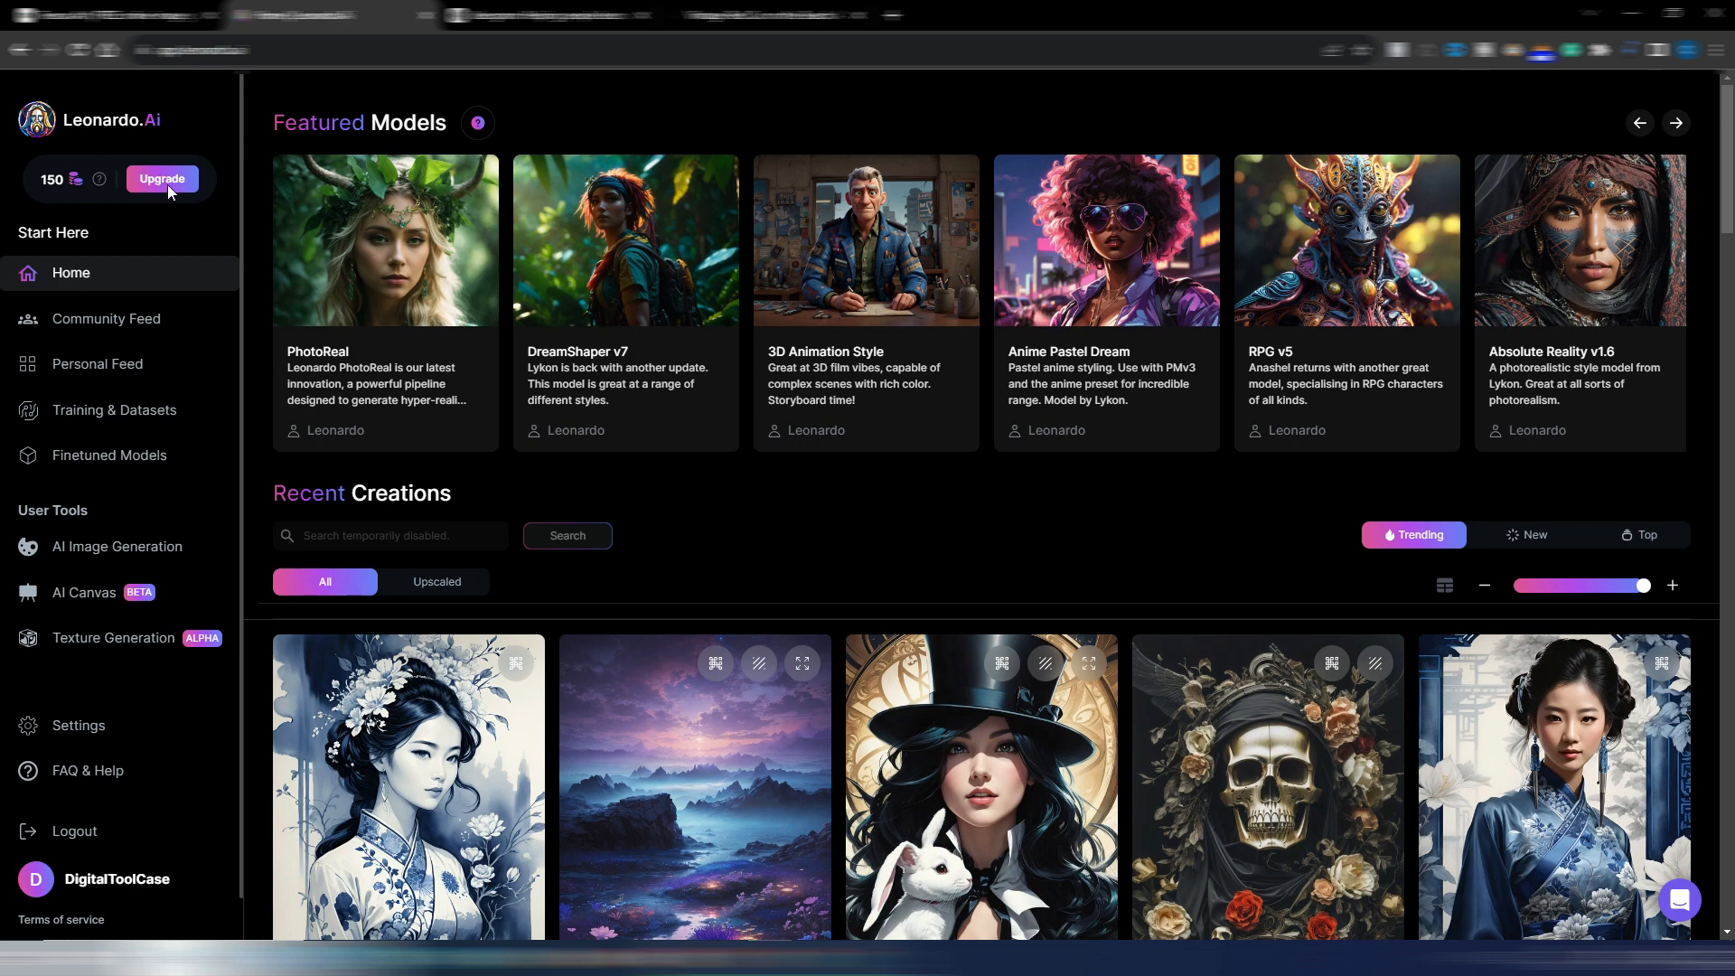
{"action": "scroll", "coordinate": [864, 507], "scroll_direction": "down", "scroll_amount": 5}
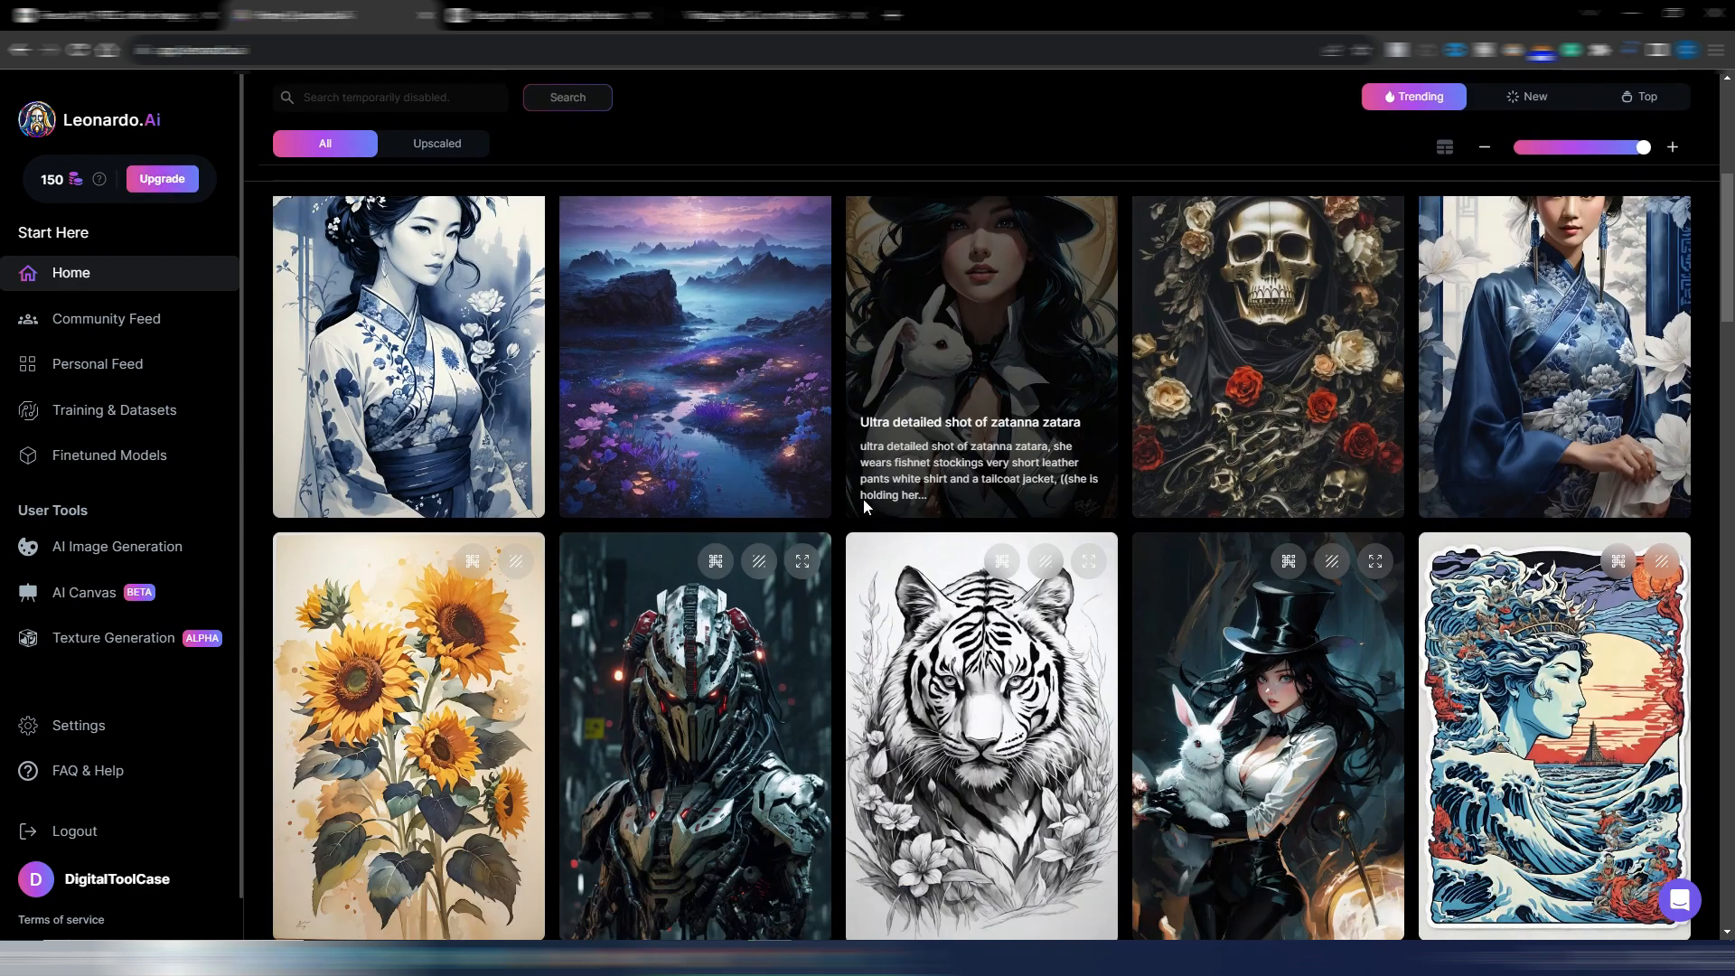
{"action": "scroll", "coordinate": [864, 508], "scroll_direction": "down", "scroll_amount": 11}
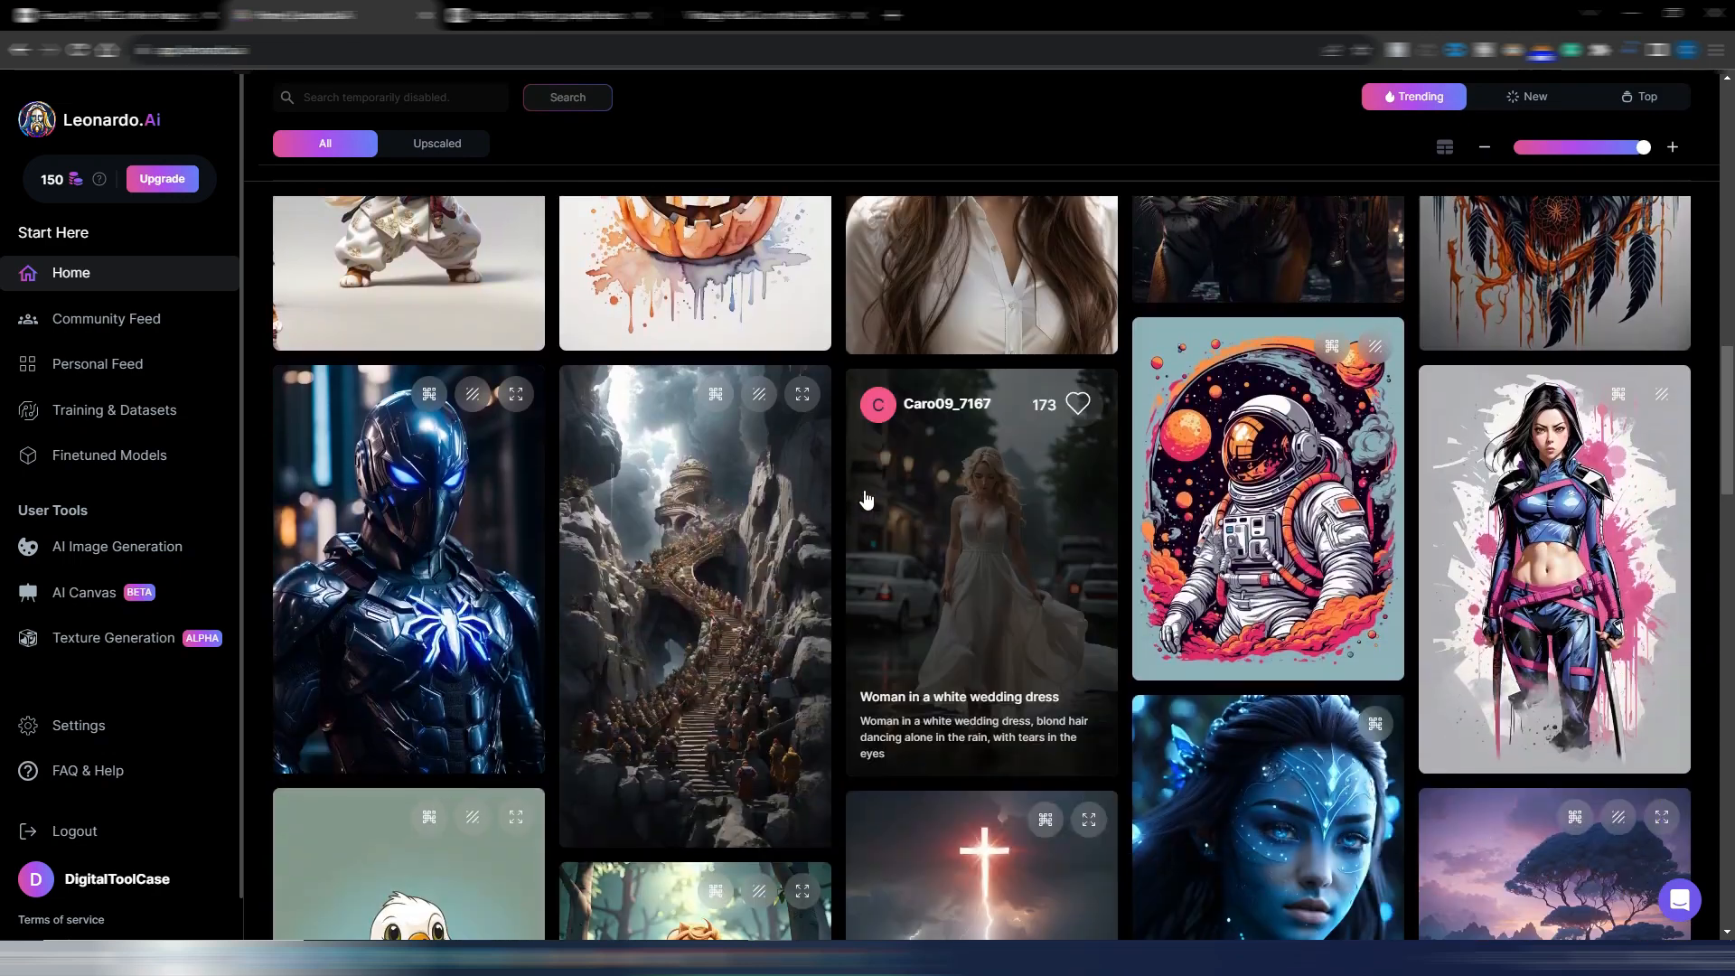
{"action": "scroll", "coordinate": [865, 497], "scroll_direction": "up", "scroll_amount": 16}
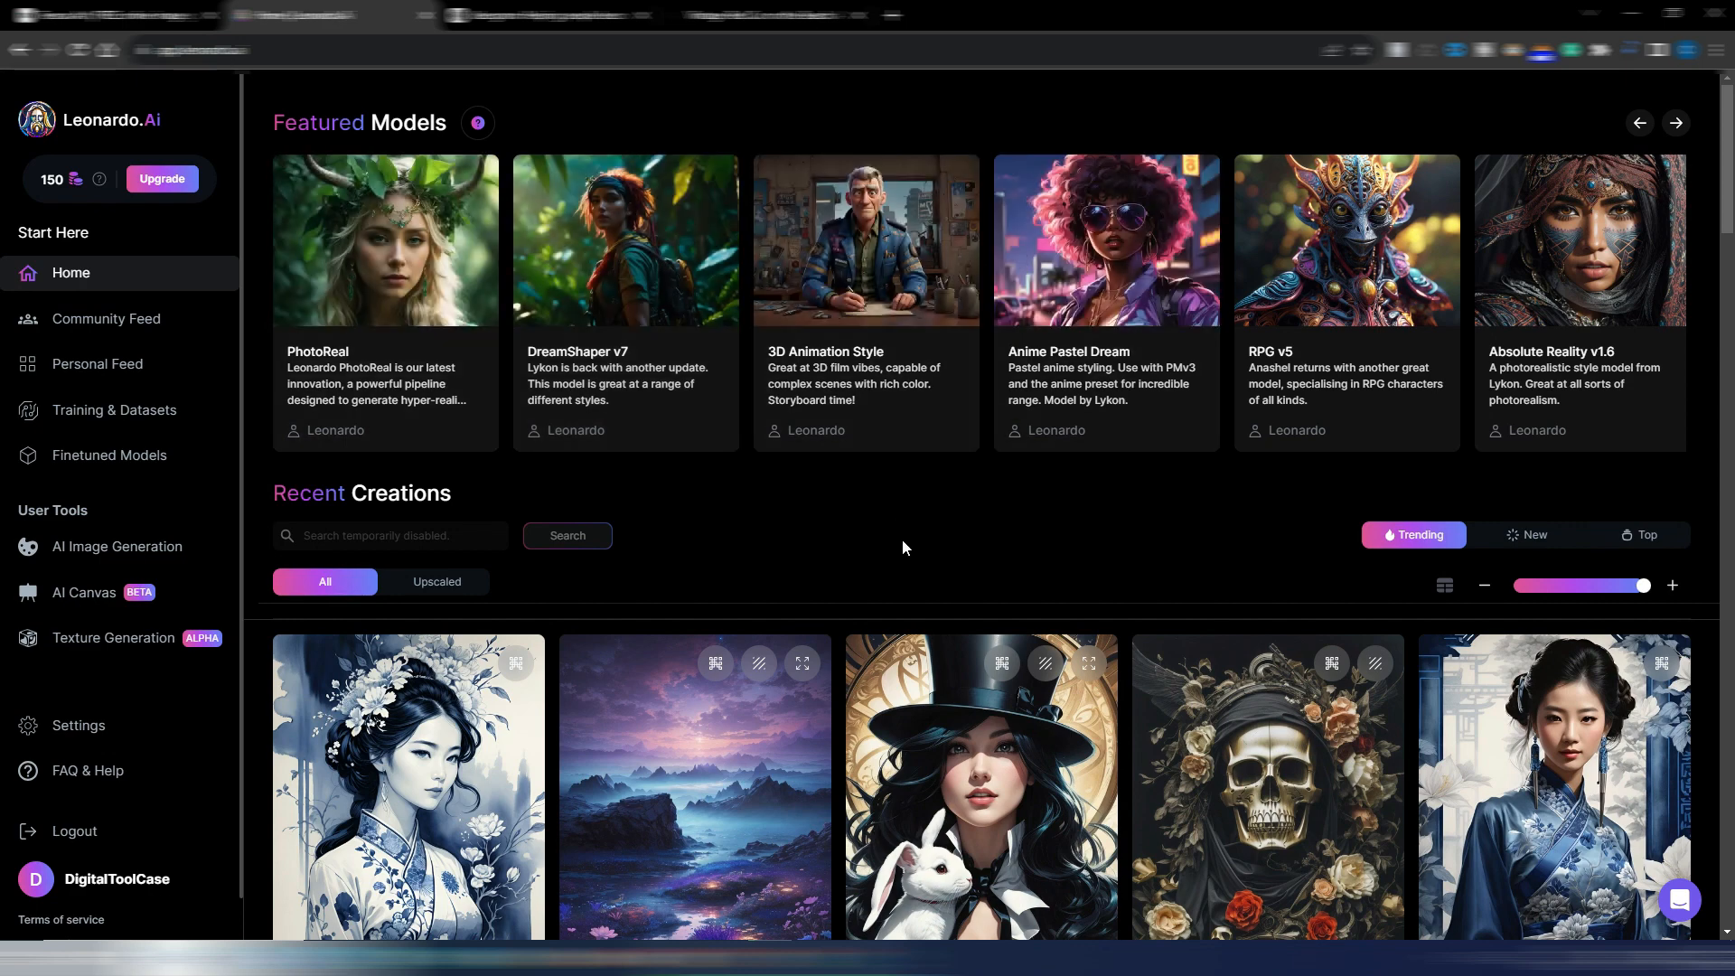
Check the Freeflo reference image, open AI Image Generation in Leonardo.Ai, and set the image dimensions to 1024 × 768
{"action": "left_click", "coordinate": [750, 16]}
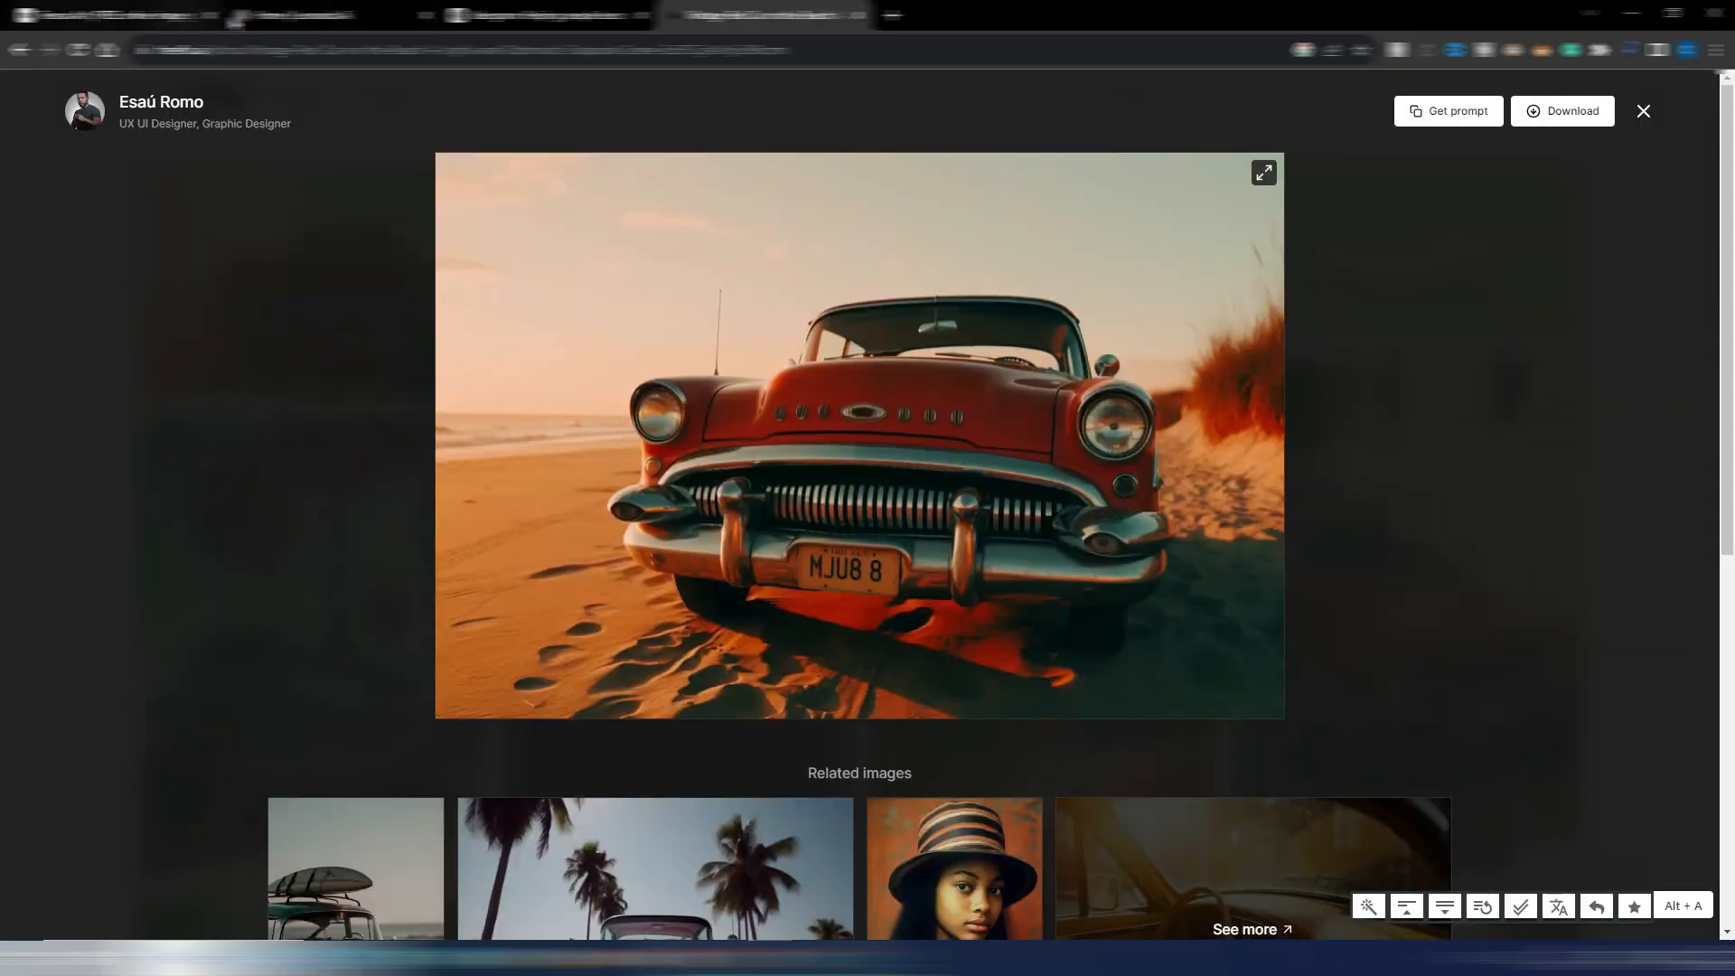
{"action": "left_click", "coordinate": [294, 16]}
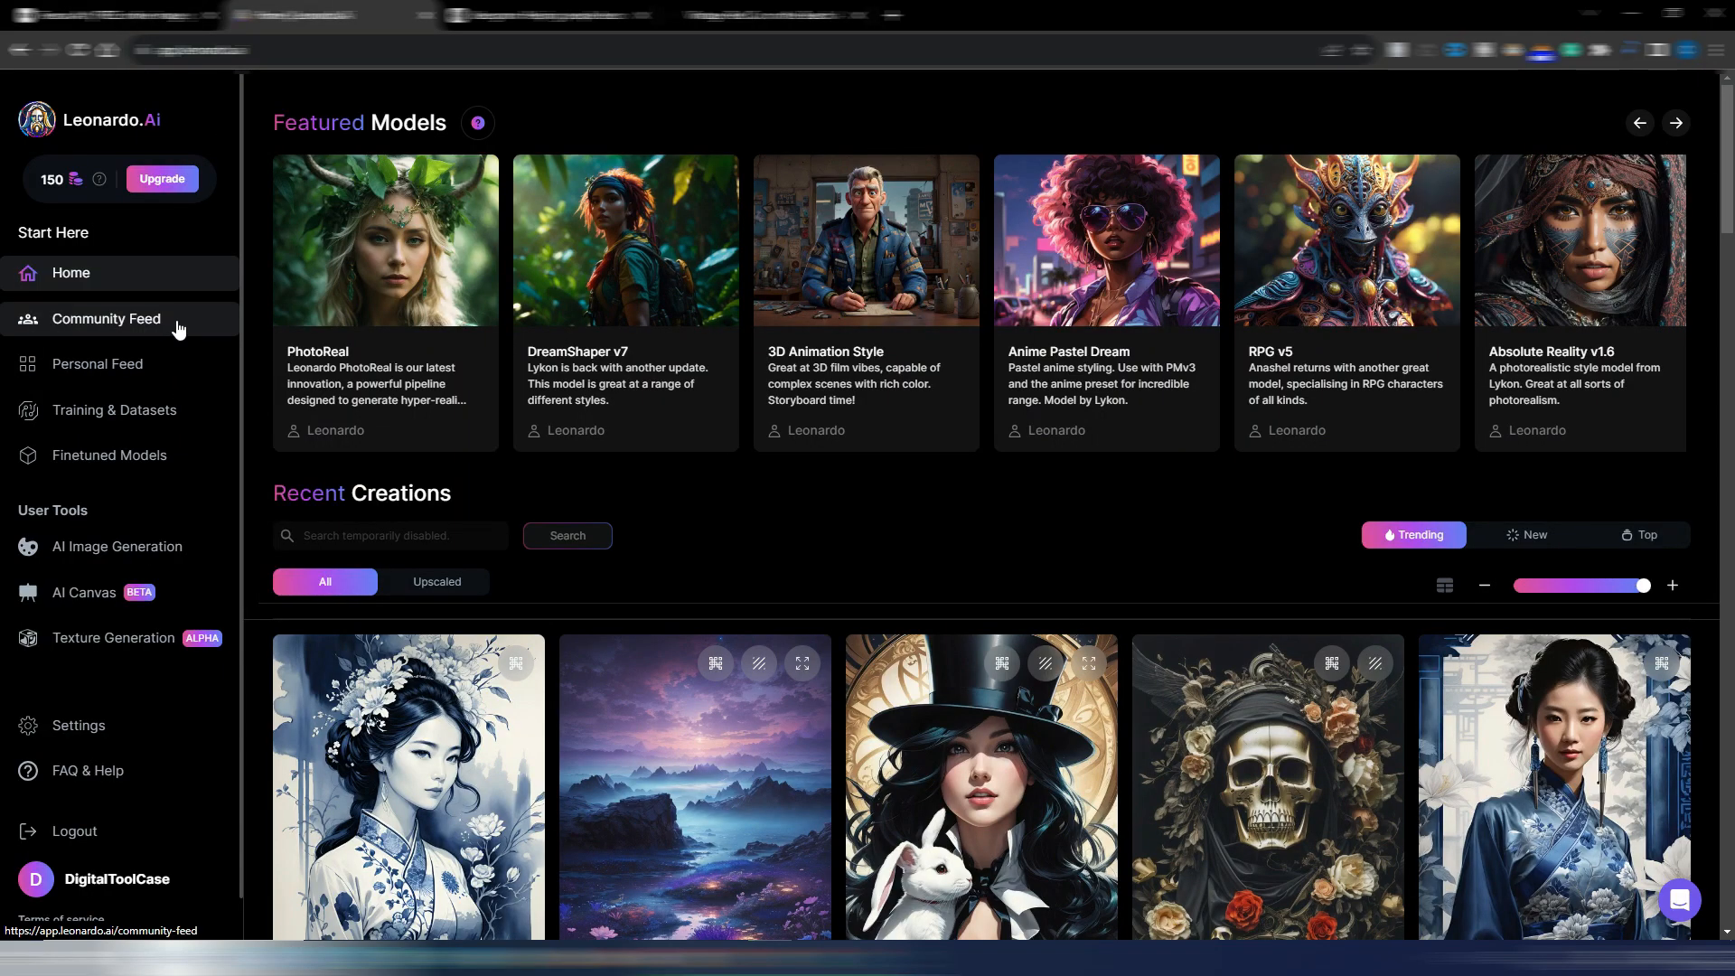
{"action": "left_click", "coordinate": [91, 554]}
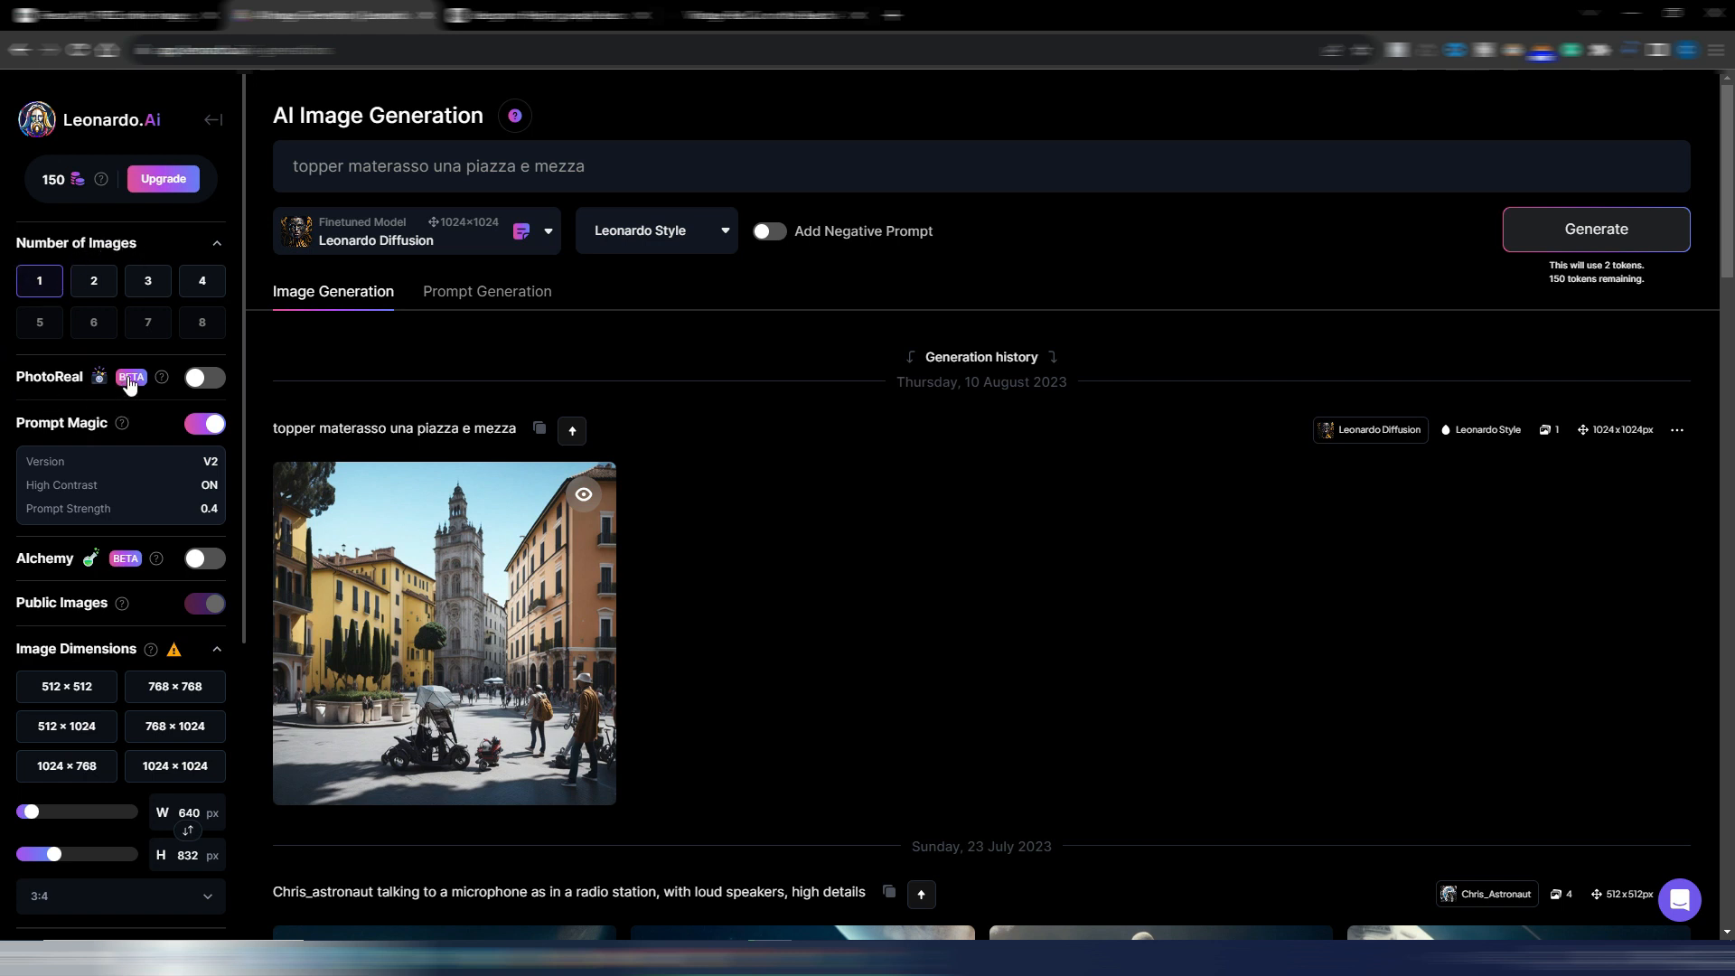
{"action": "mouse_move", "coordinate": [158, 386]}
{"action": "left_click", "coordinate": [68, 767]}
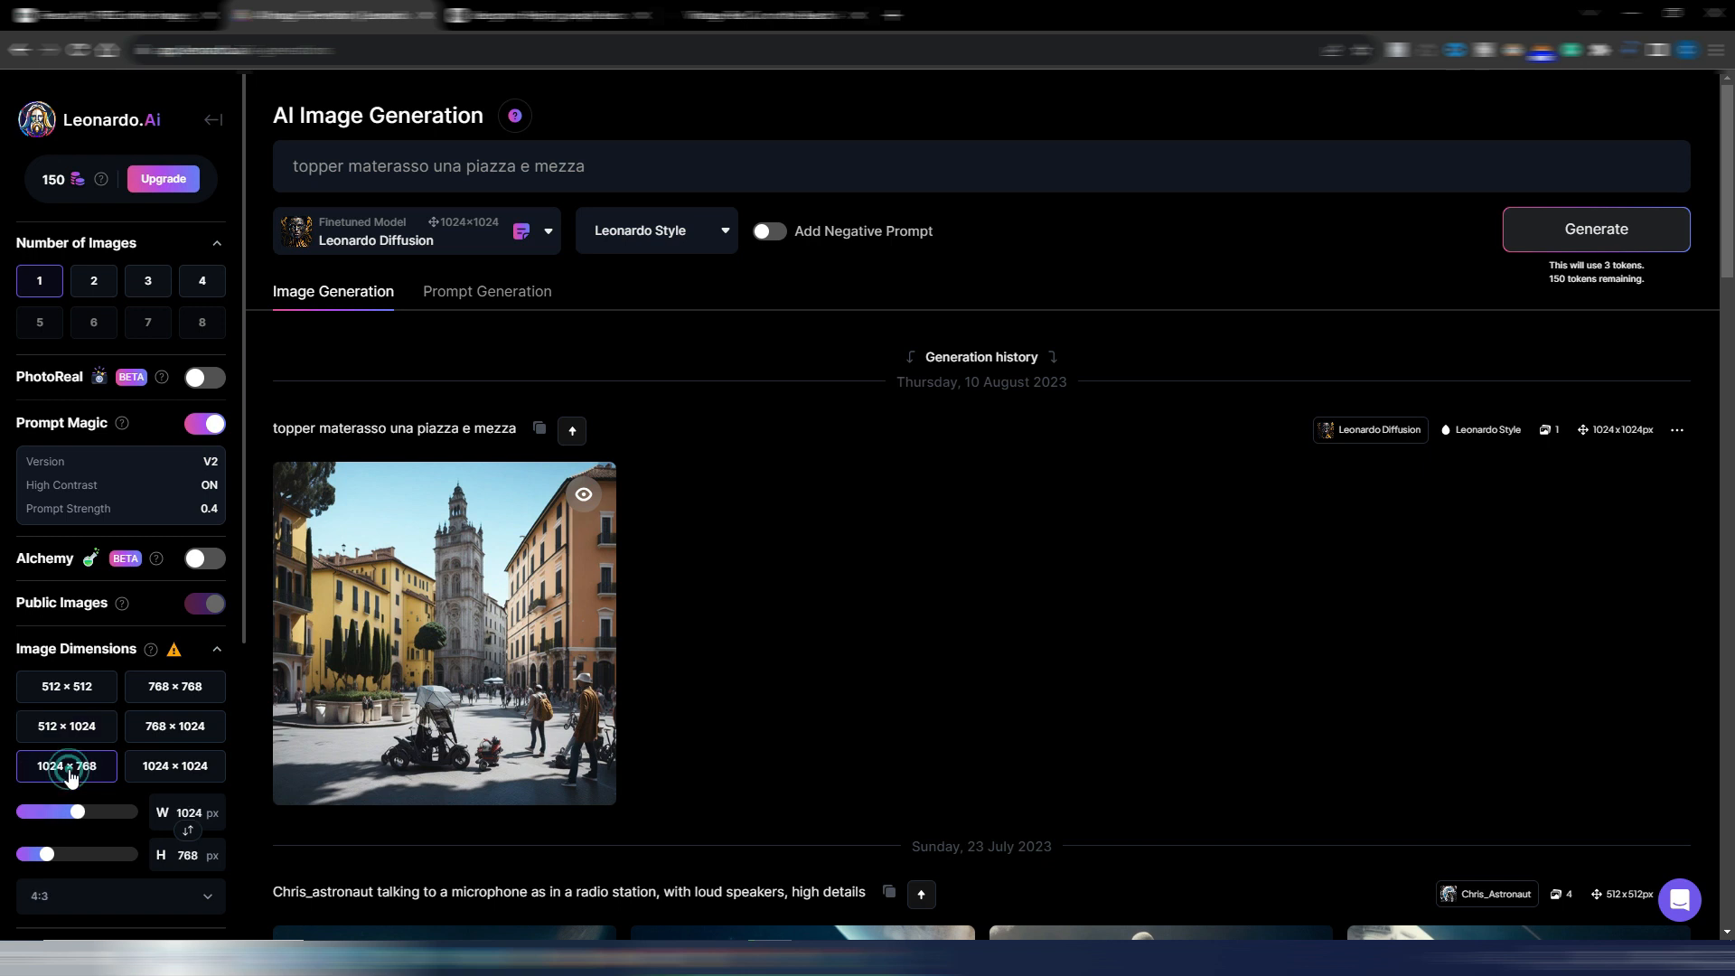
{"action": "scroll", "coordinate": [73, 764], "scroll_direction": "down", "scroll_amount": 5}
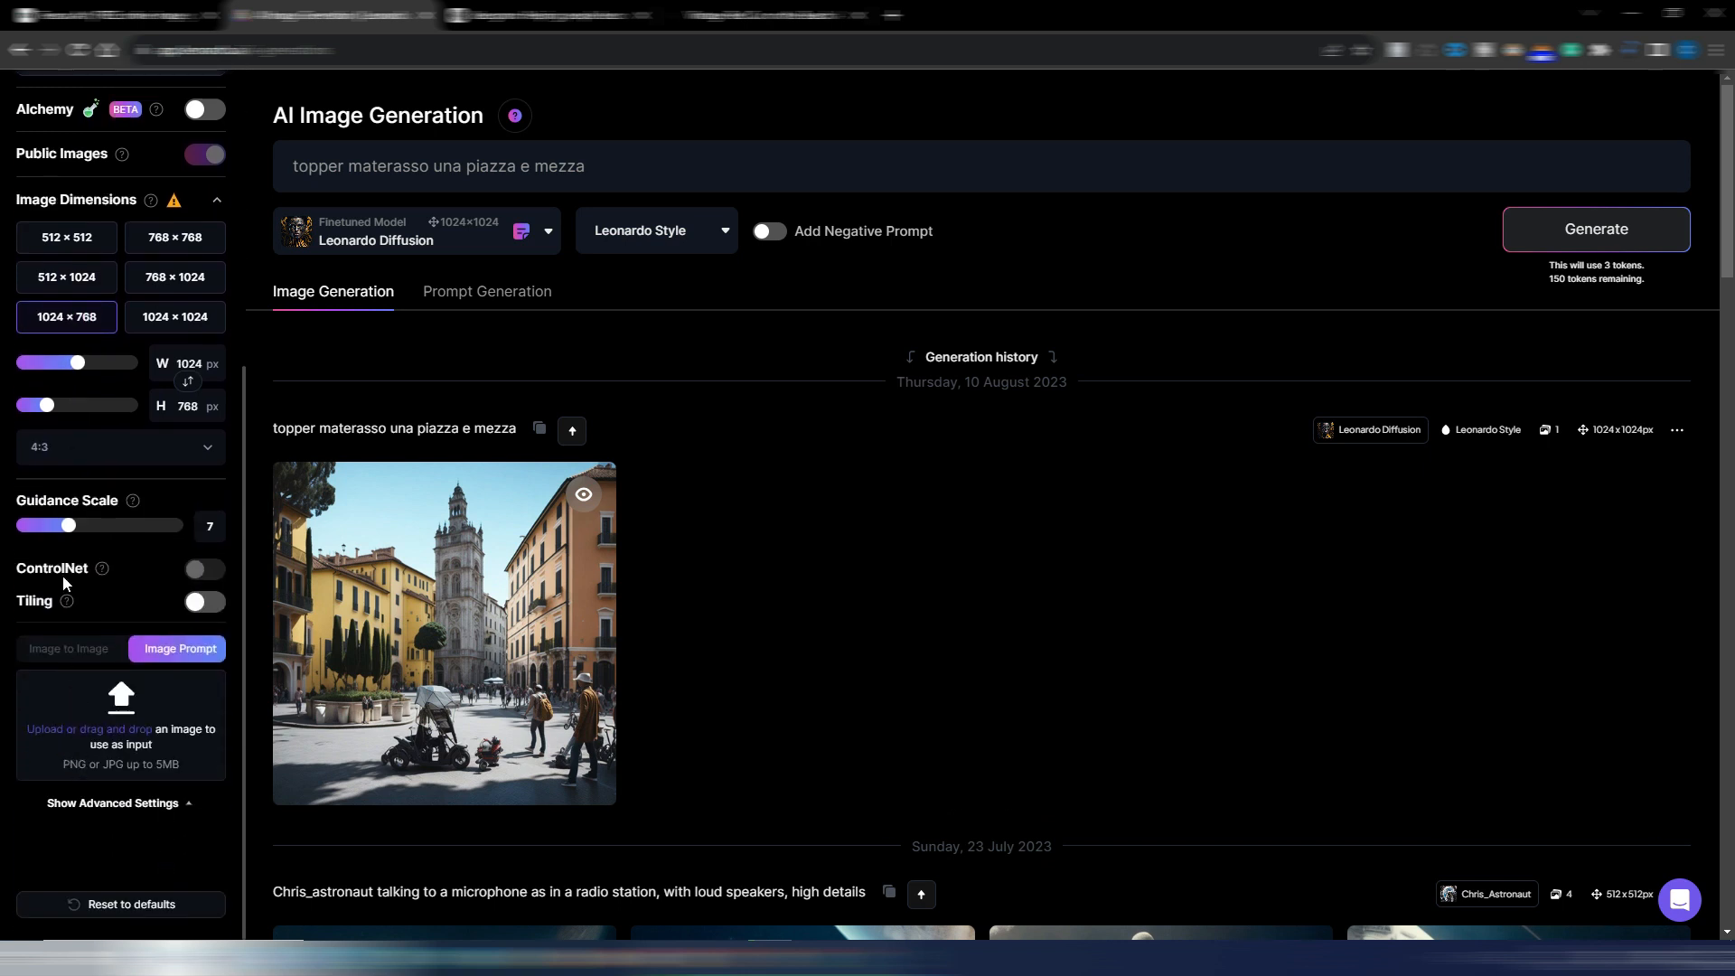
{"action": "scroll", "coordinate": [109, 750], "scroll_direction": "down", "scroll_amount": 2}
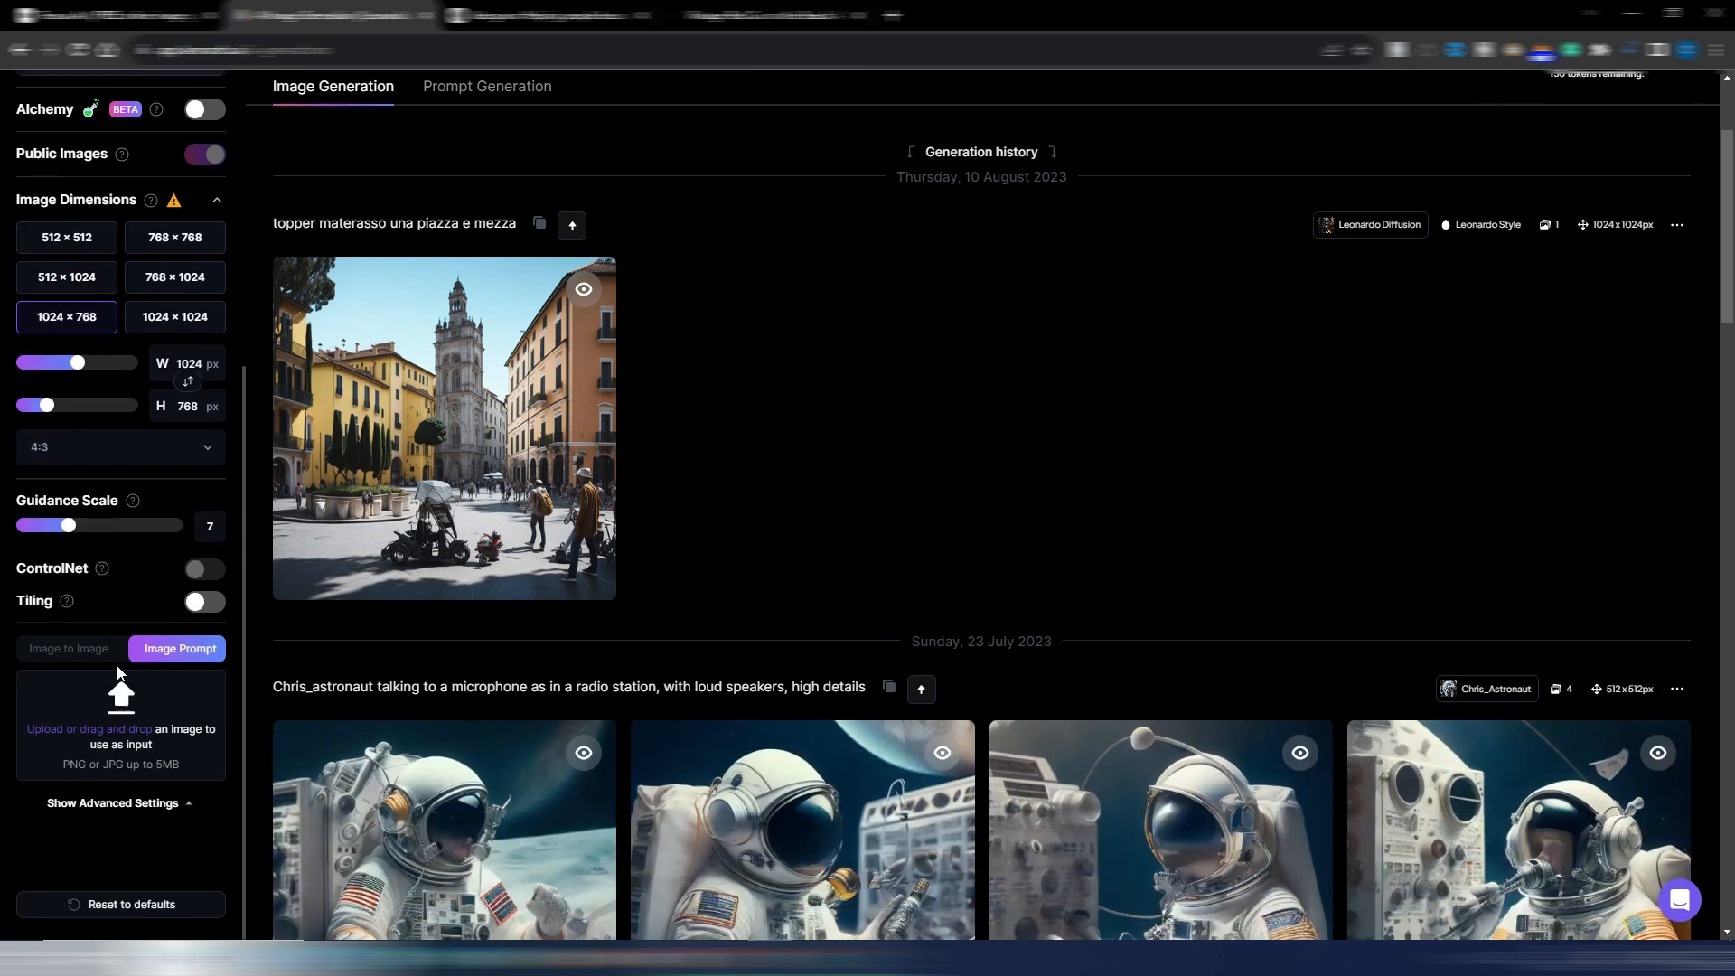
{"action": "scroll", "coordinate": [117, 671], "scroll_direction": "up", "scroll_amount": 7}
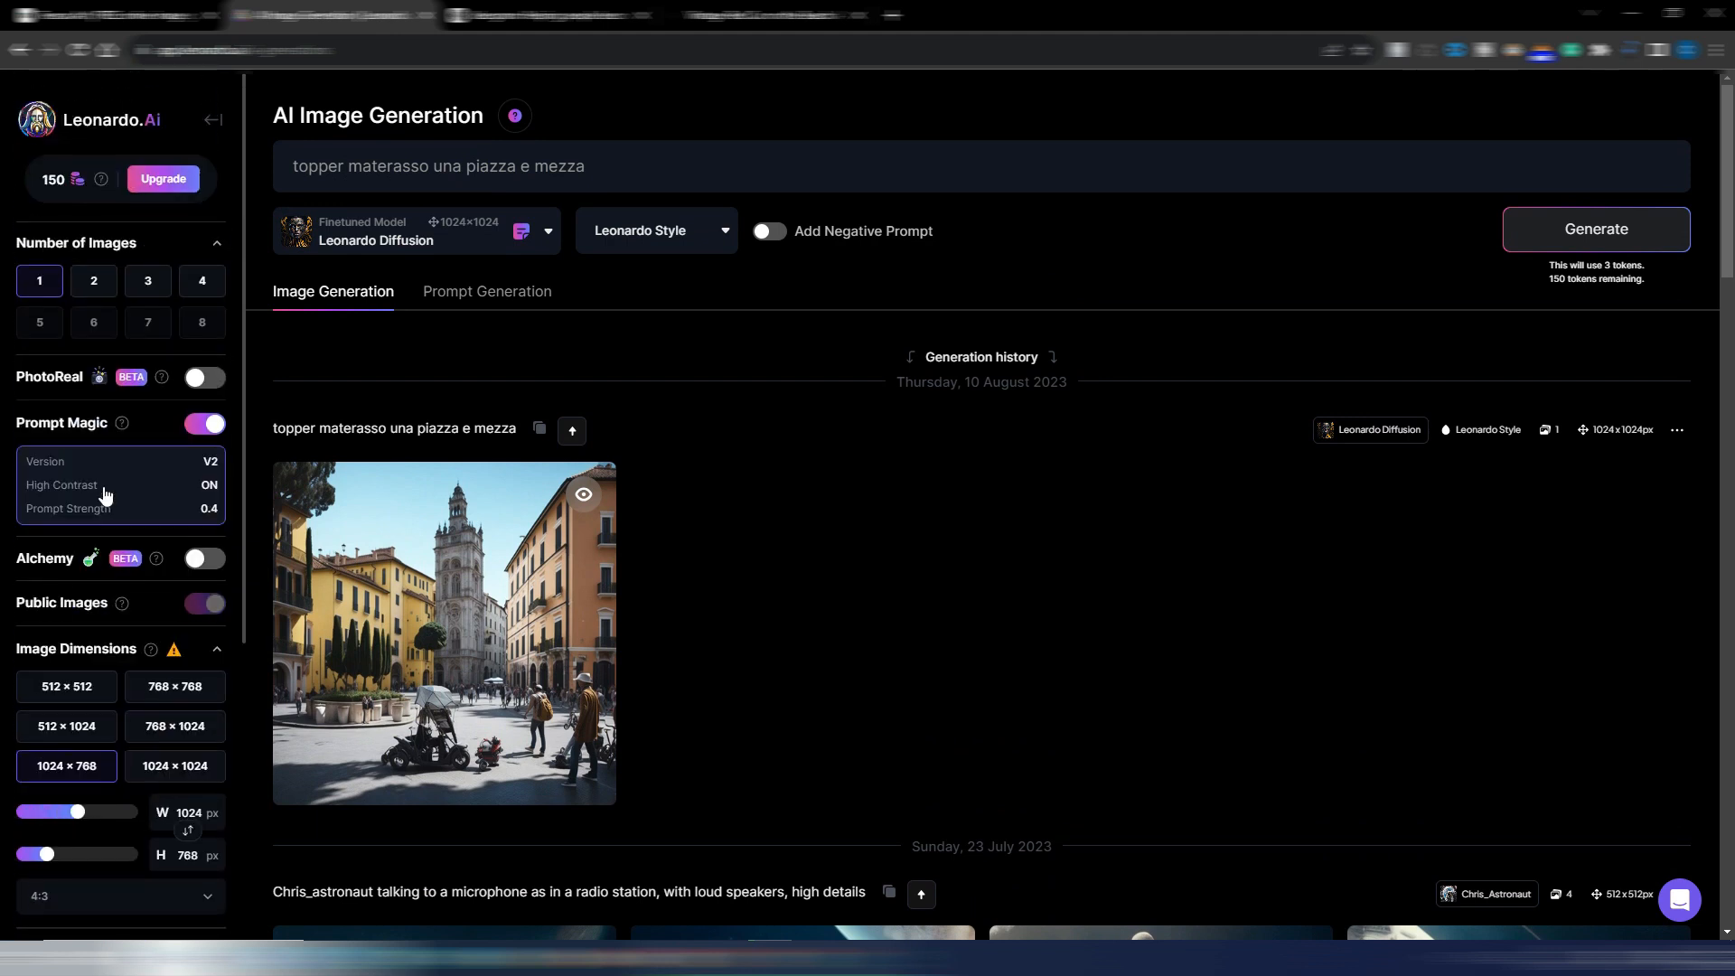
Replace the prompt with the copied red vintage car text and generate one image with the Leonardo Diffusion model and Leonardo Style
{"action": "triple_click", "coordinate": [620, 163]}
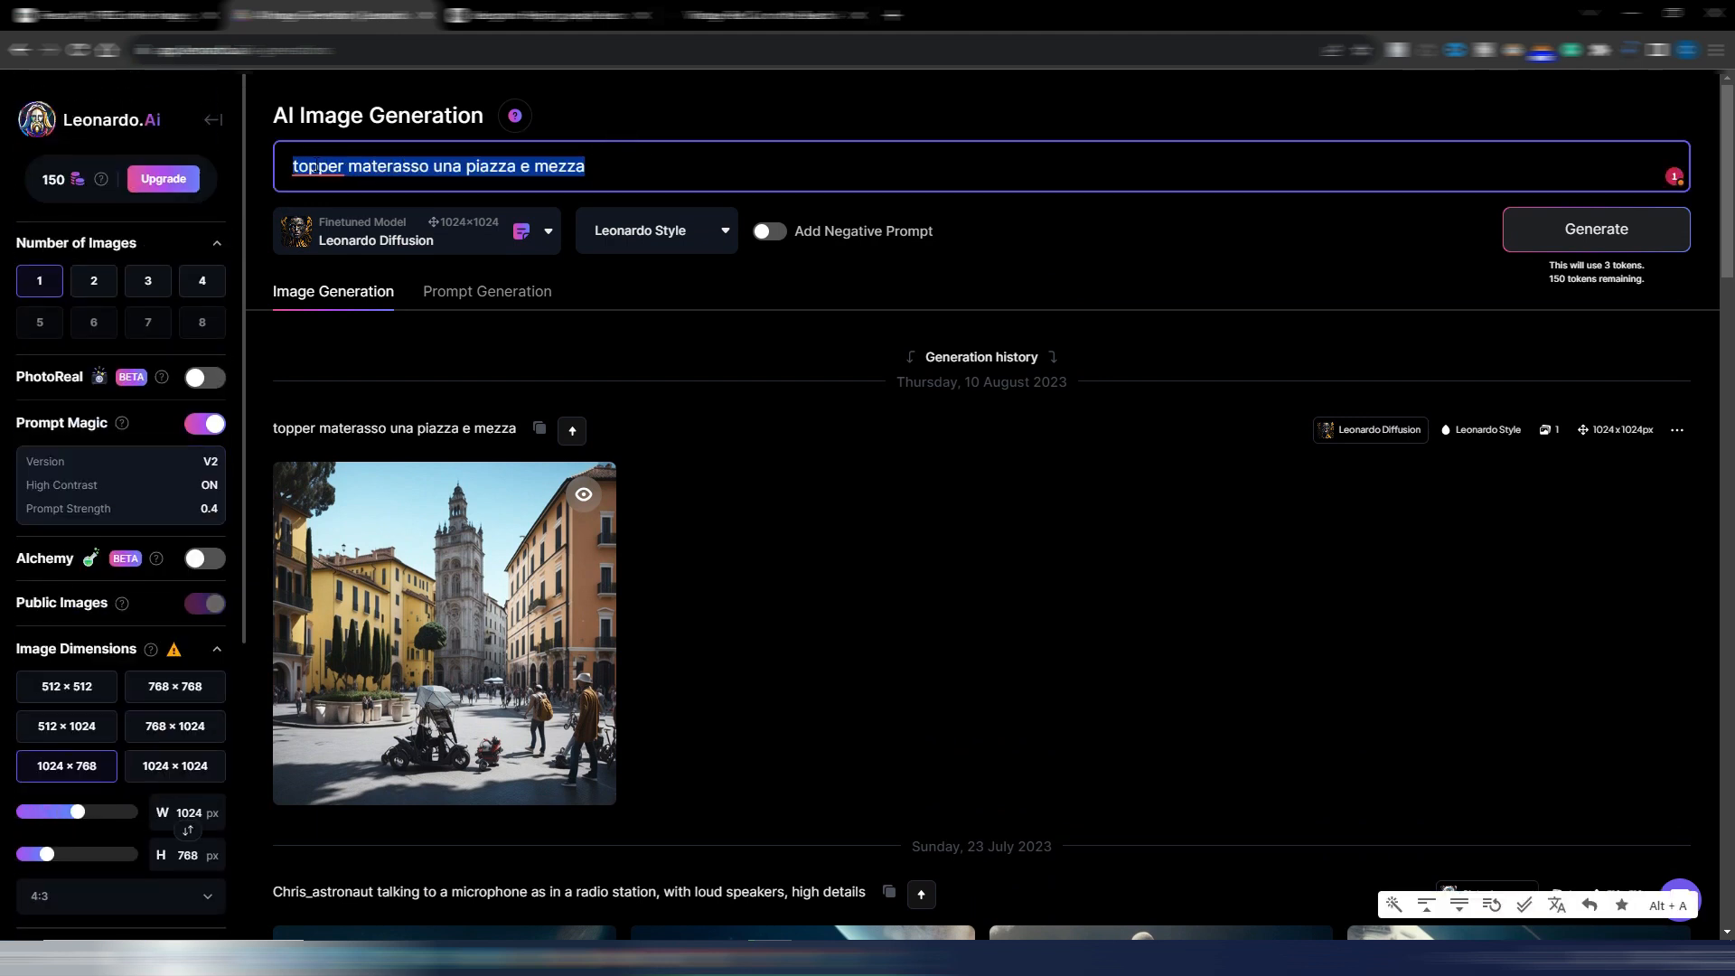
{"action": "type", "text": "a red vintage car on the beach, in the style of light orange and white, spectacular backdrops, konica auto s3, solapunk, joyful and optimistic, golden age aesthetics, auto body works"}
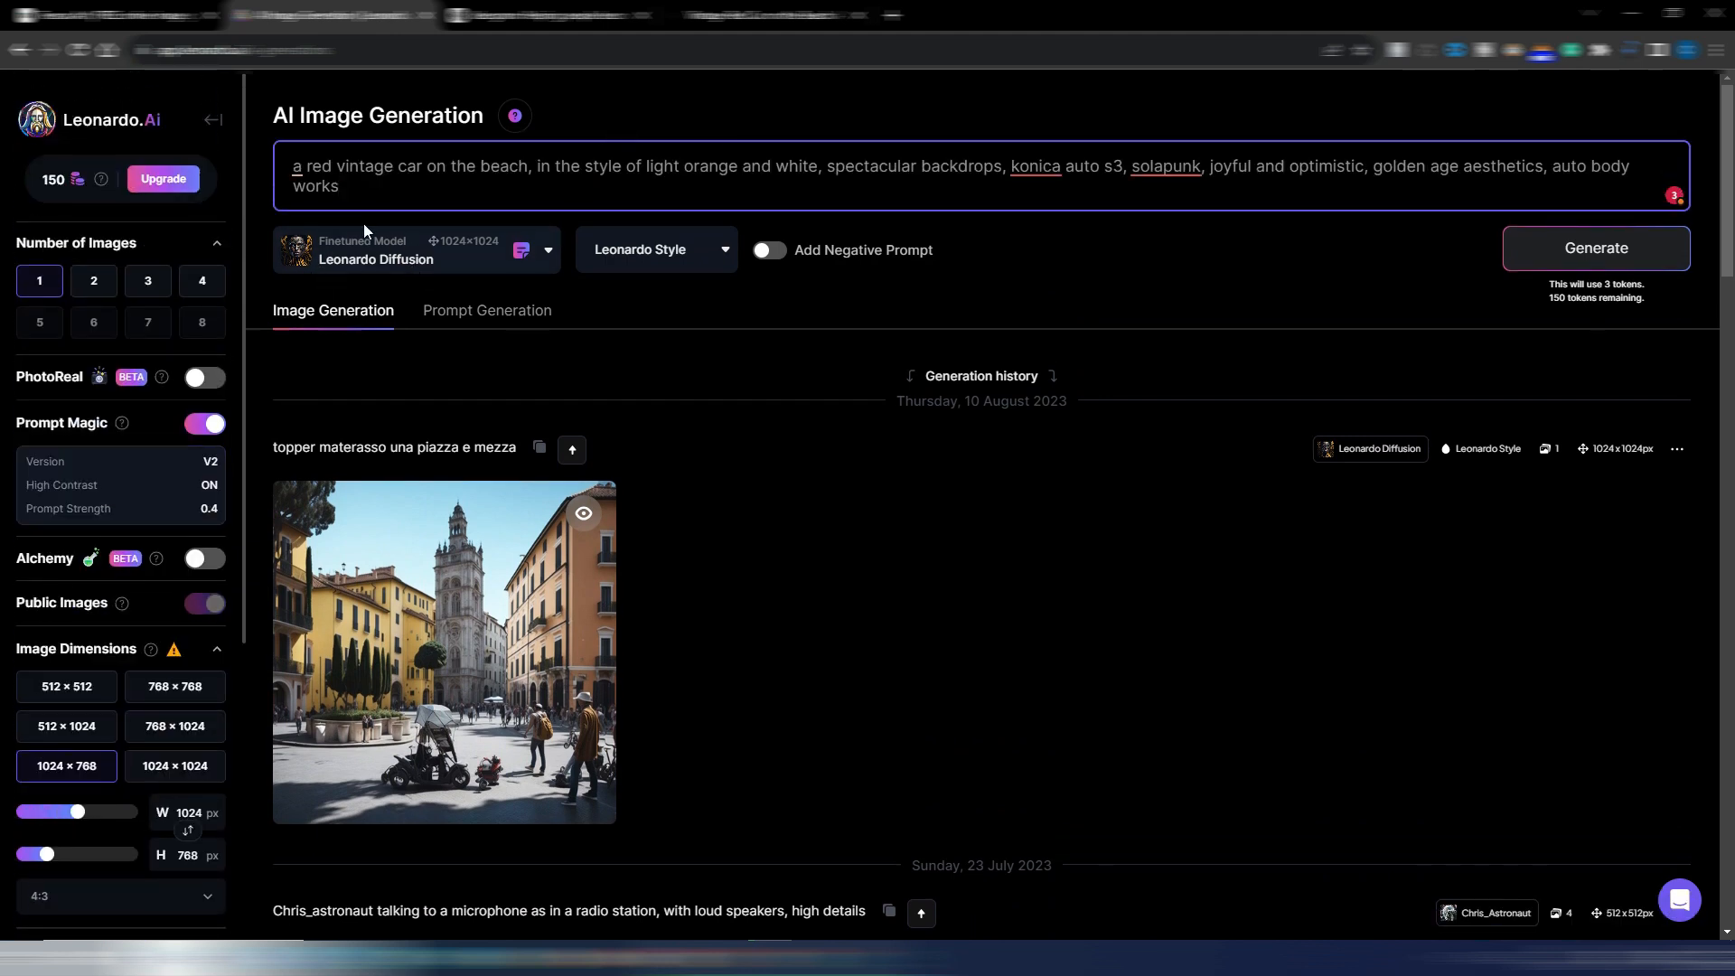
{"action": "left_click", "coordinate": [545, 253]}
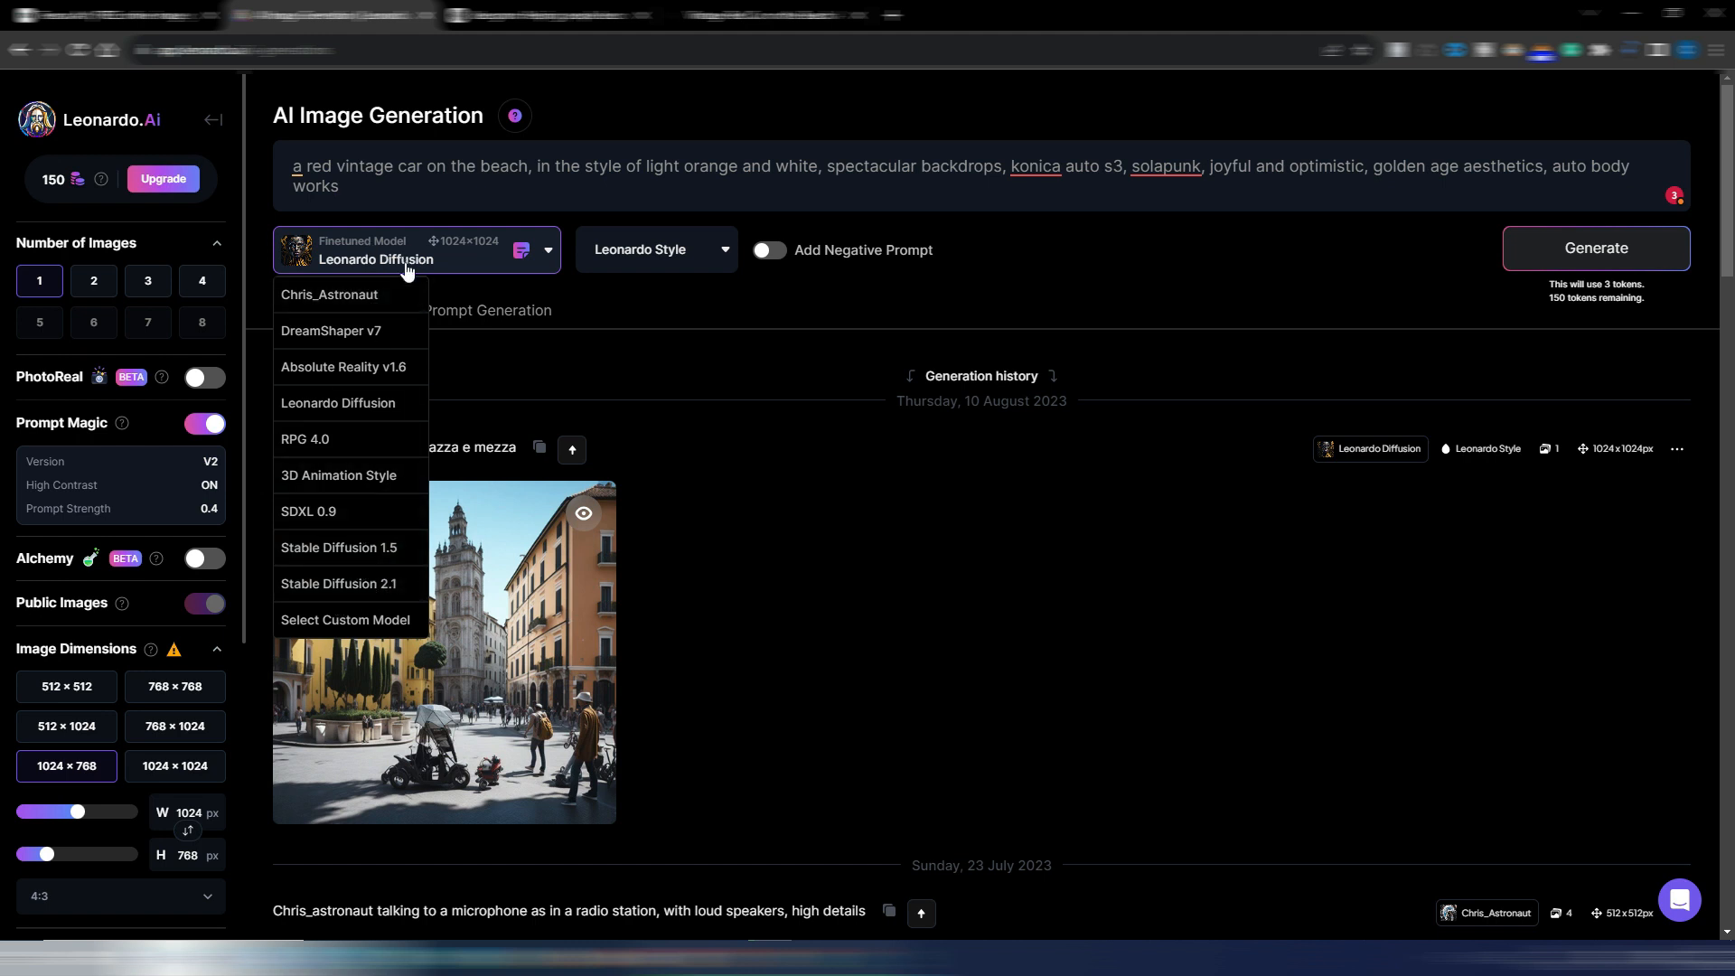
{"action": "left_click", "coordinate": [833, 297]}
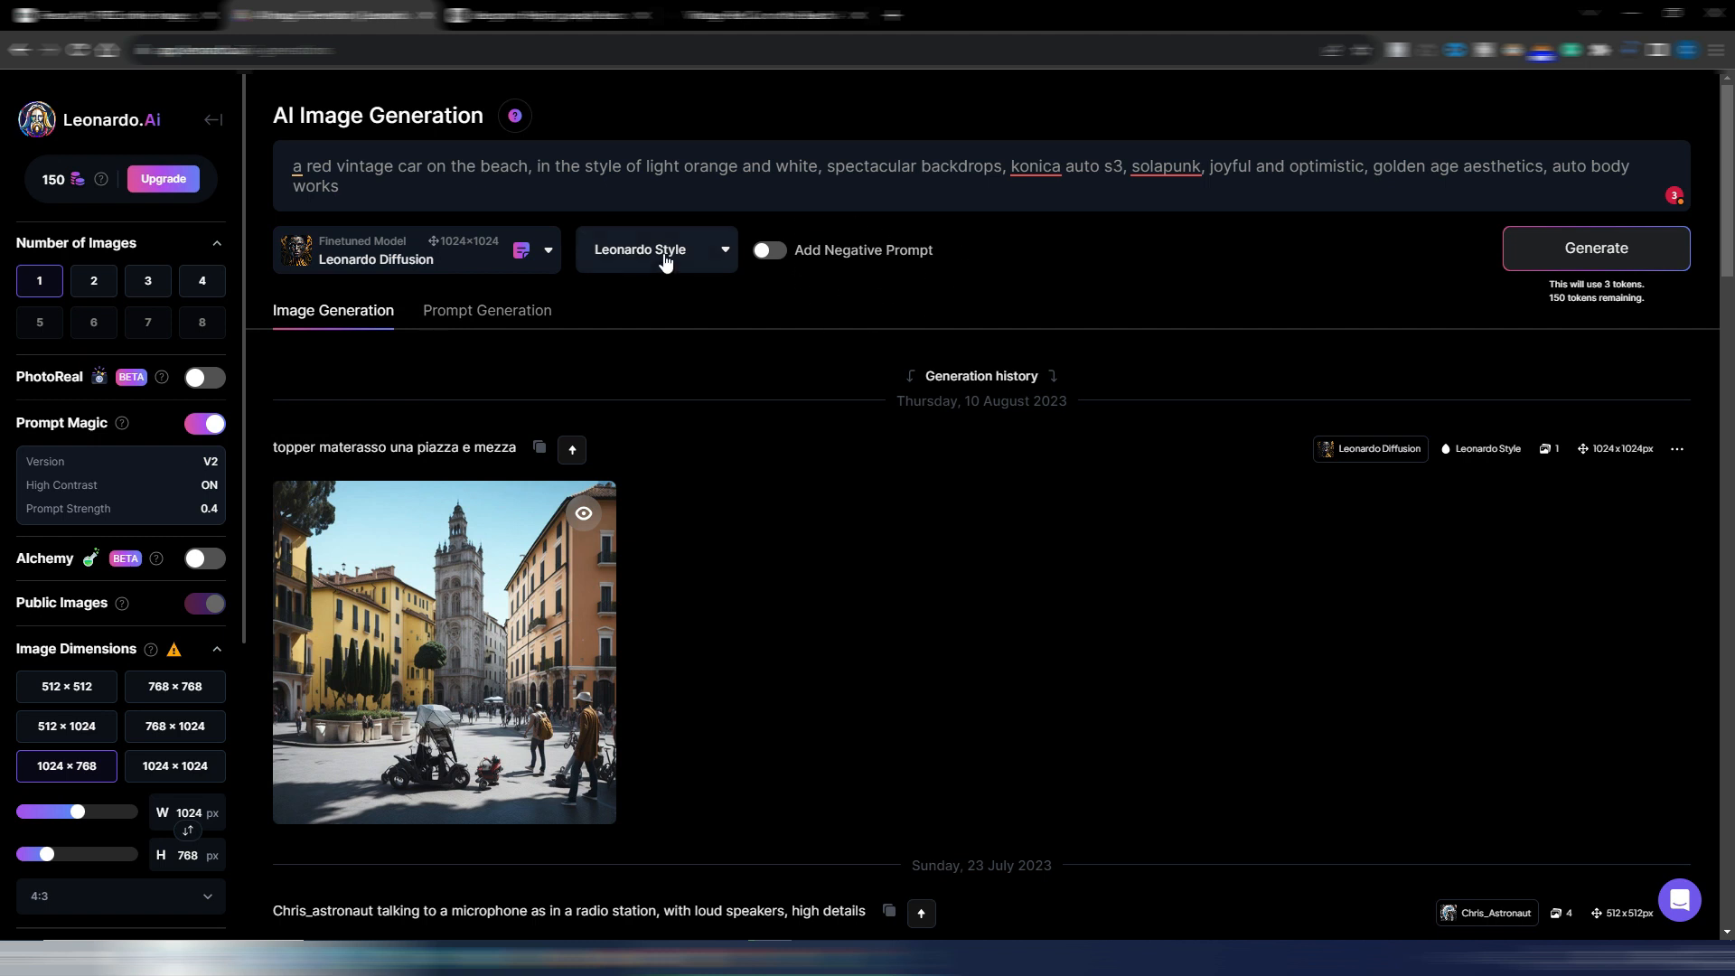
{"action": "left_click", "coordinate": [713, 254]}
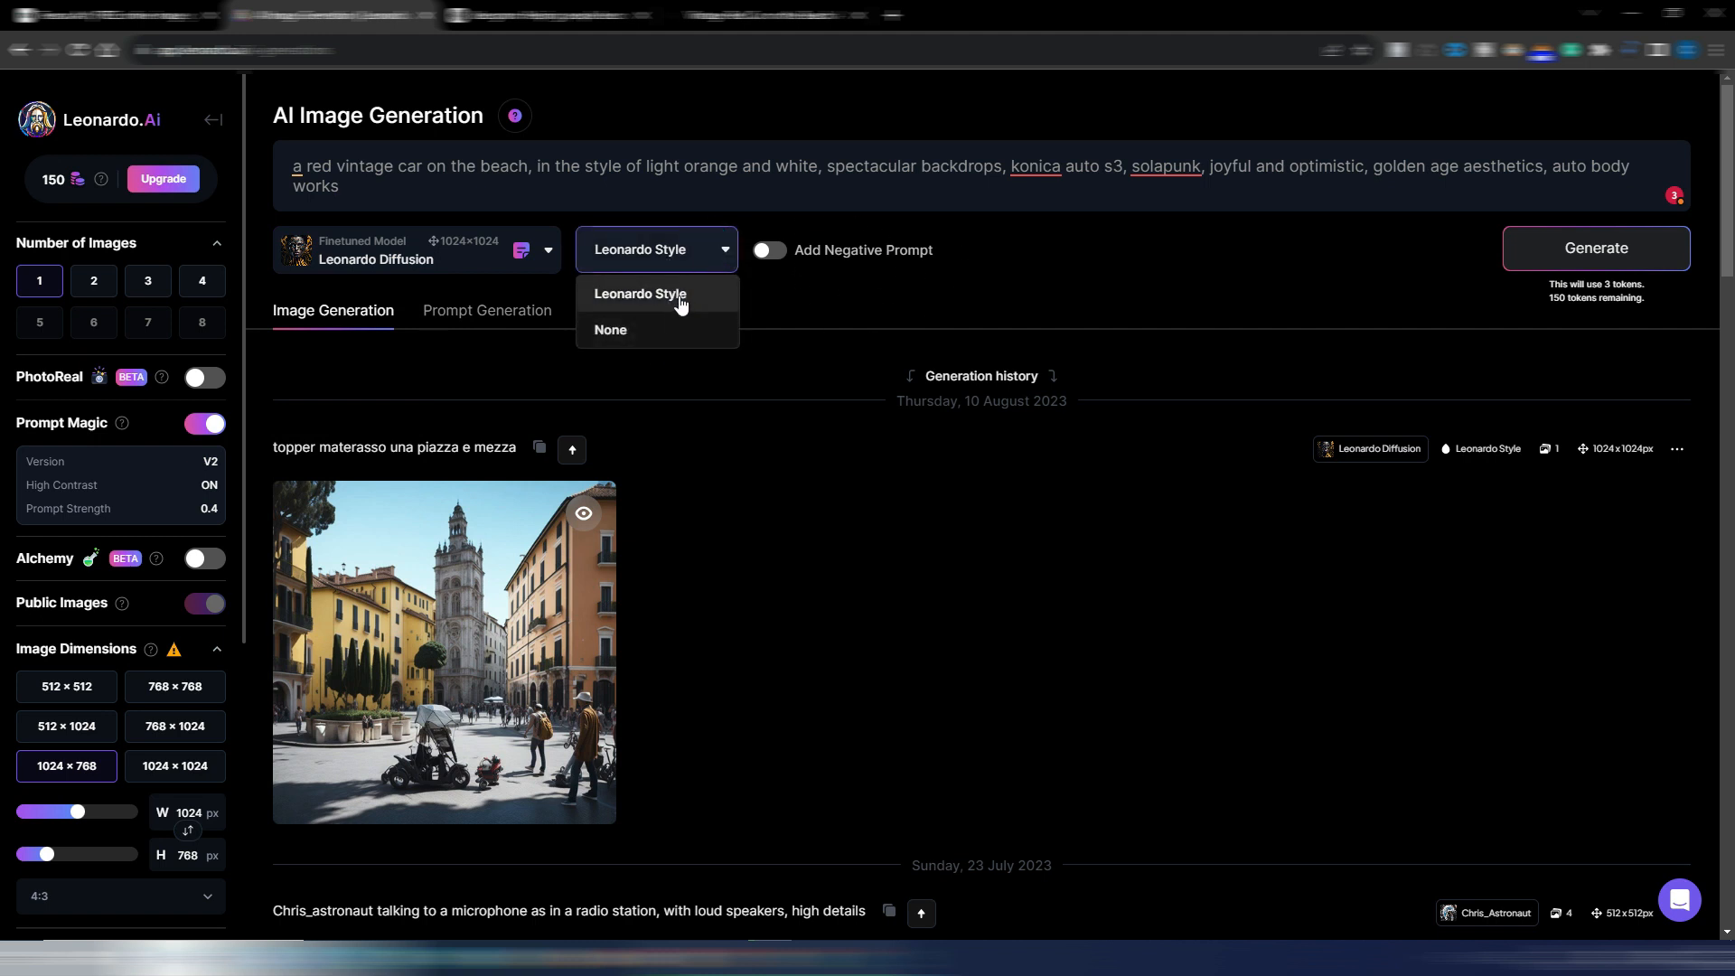
{"action": "left_click", "coordinate": [880, 300]}
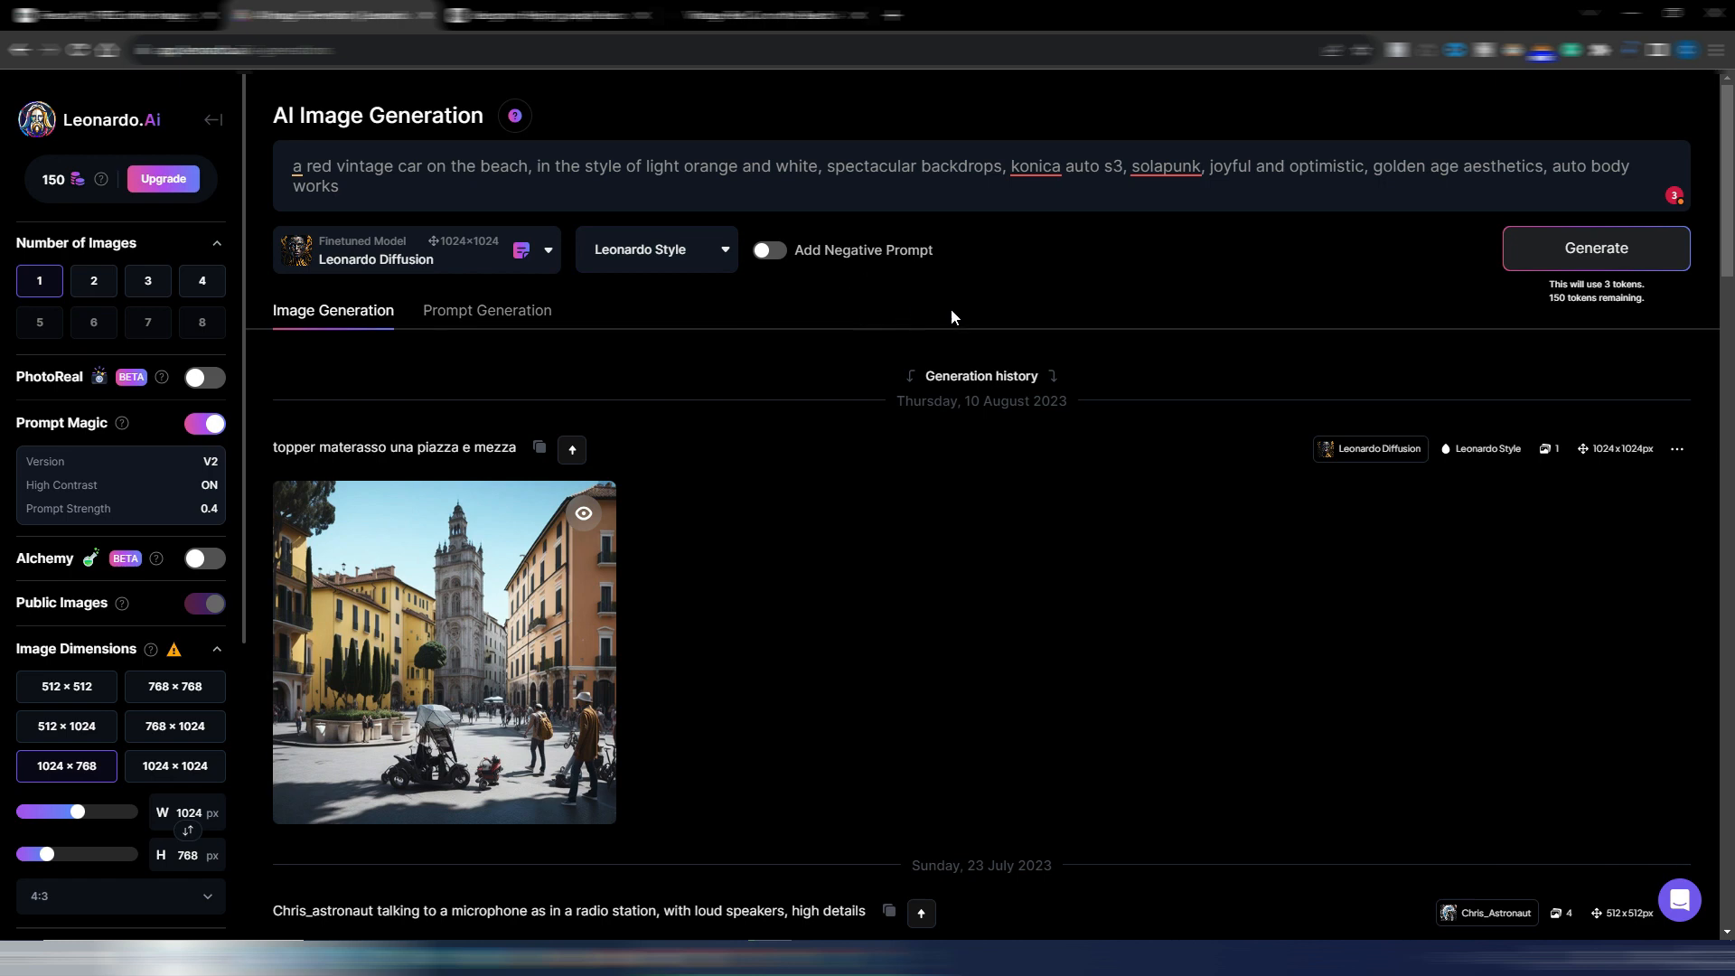
{"action": "left_click", "coordinate": [1596, 256]}
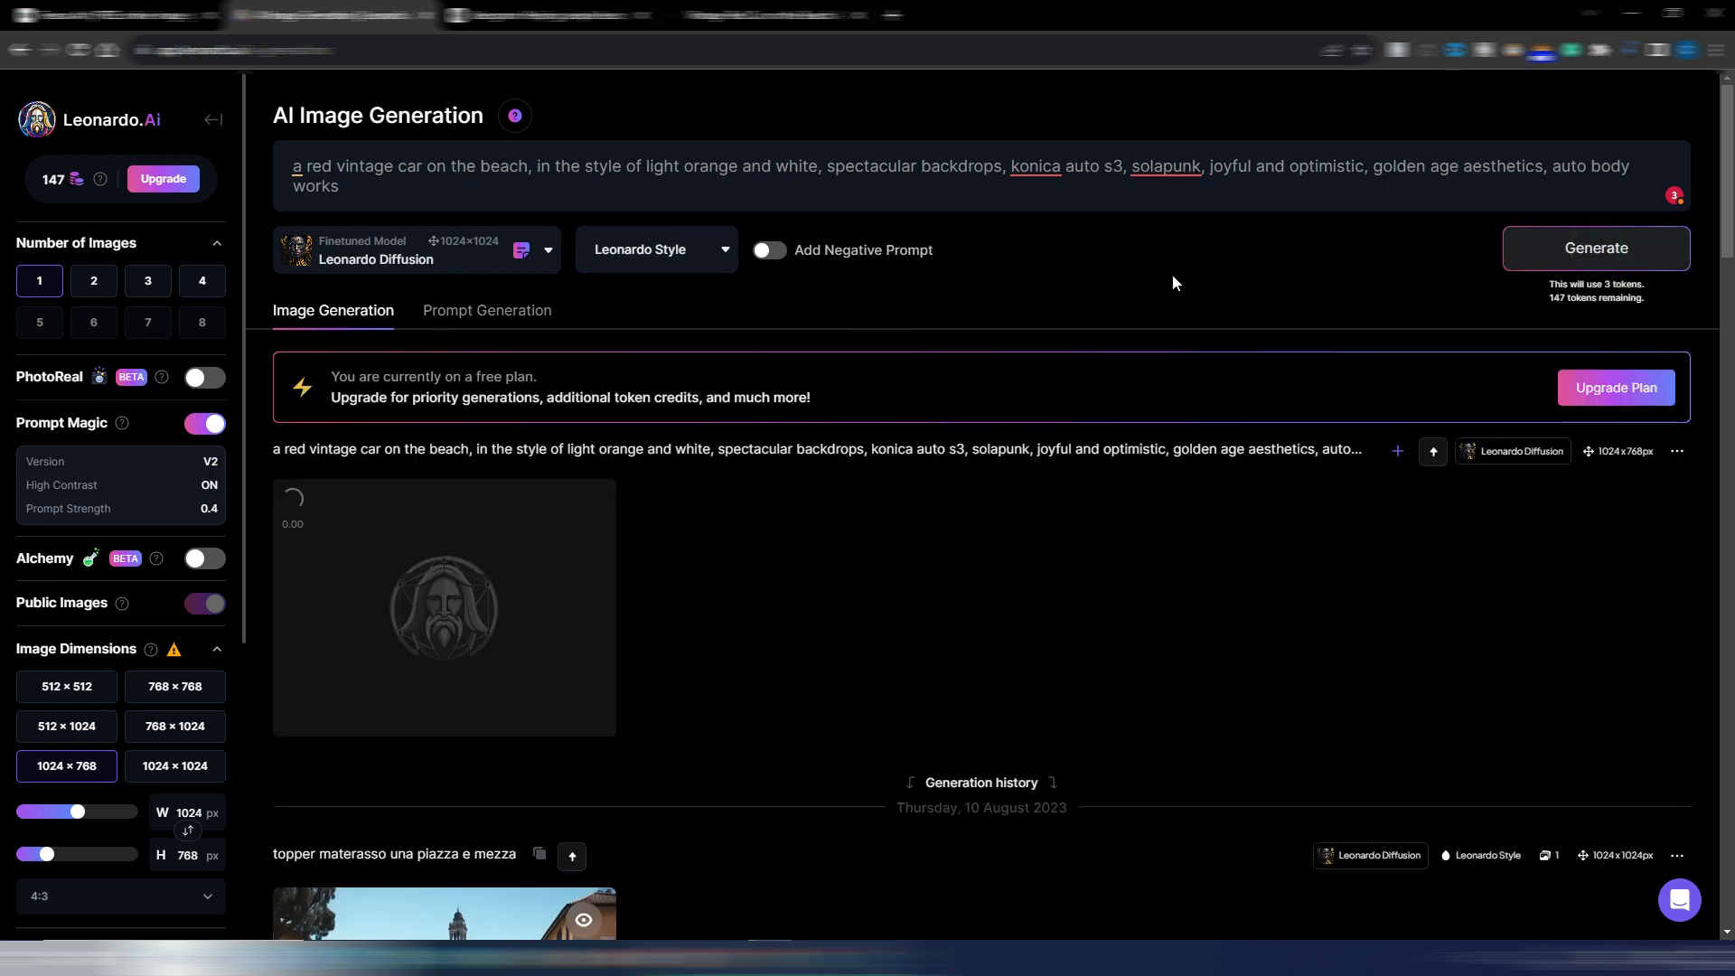
View the Leonardo Diffusion car image enlarged and compare it with the Freeflo original and the TensorArt result
{"action": "left_click", "coordinate": [531, 519]}
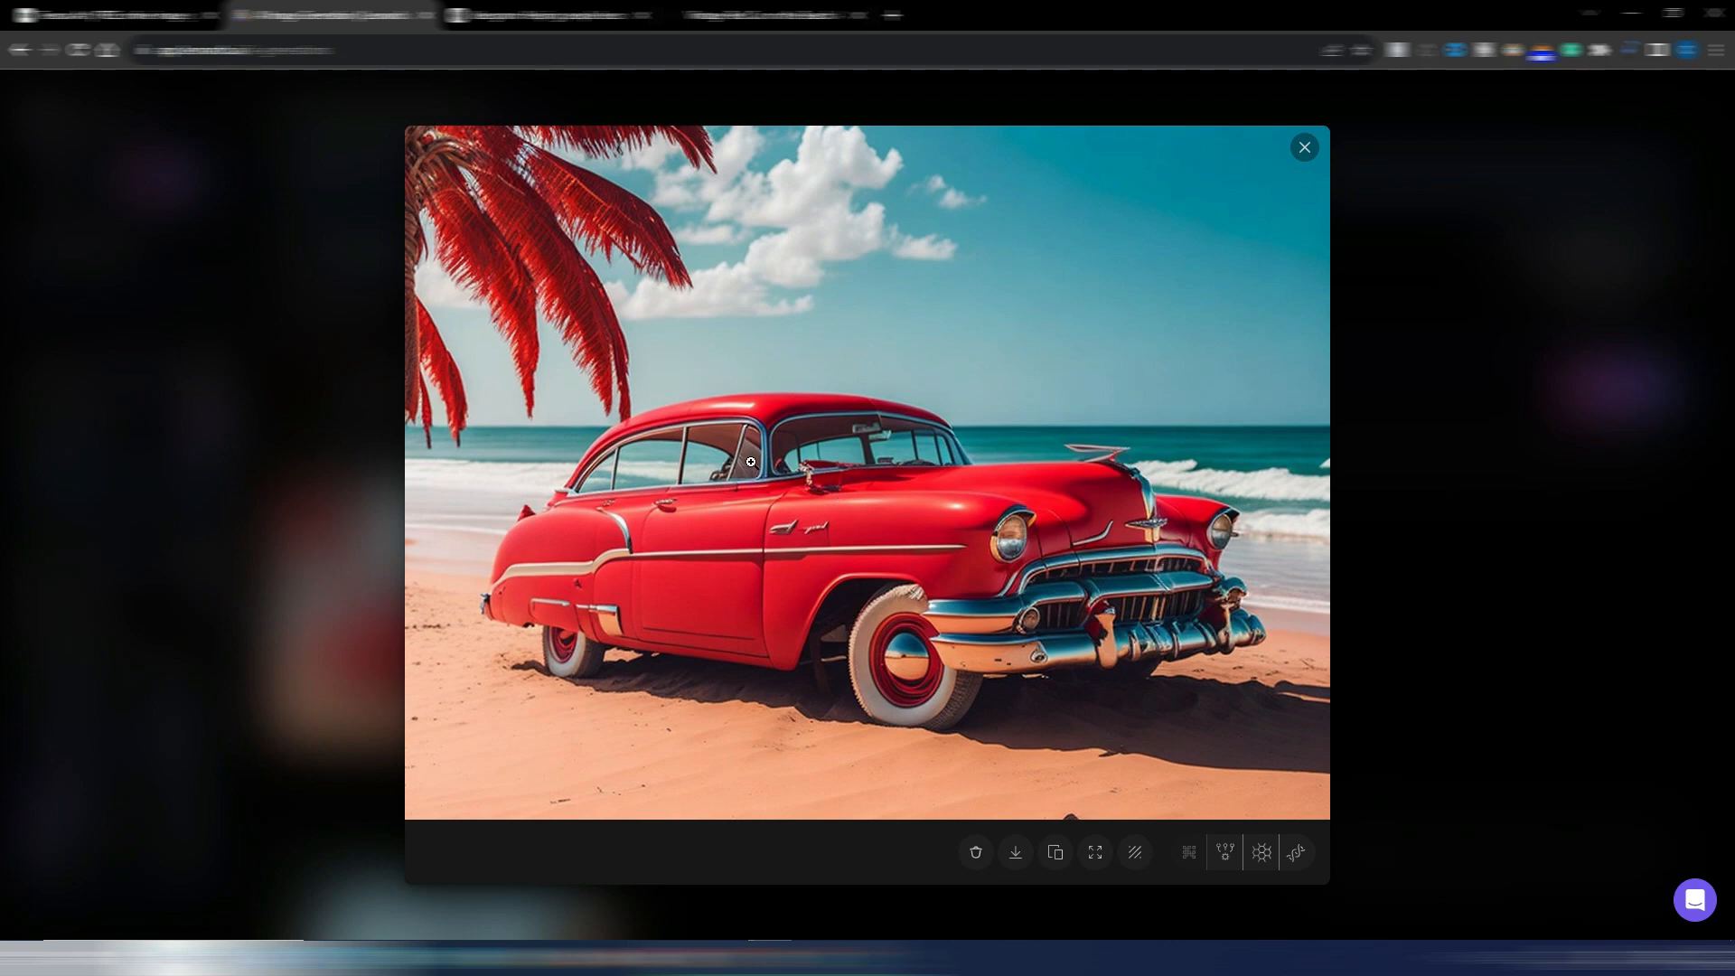
{"action": "left_click", "coordinate": [768, 16]}
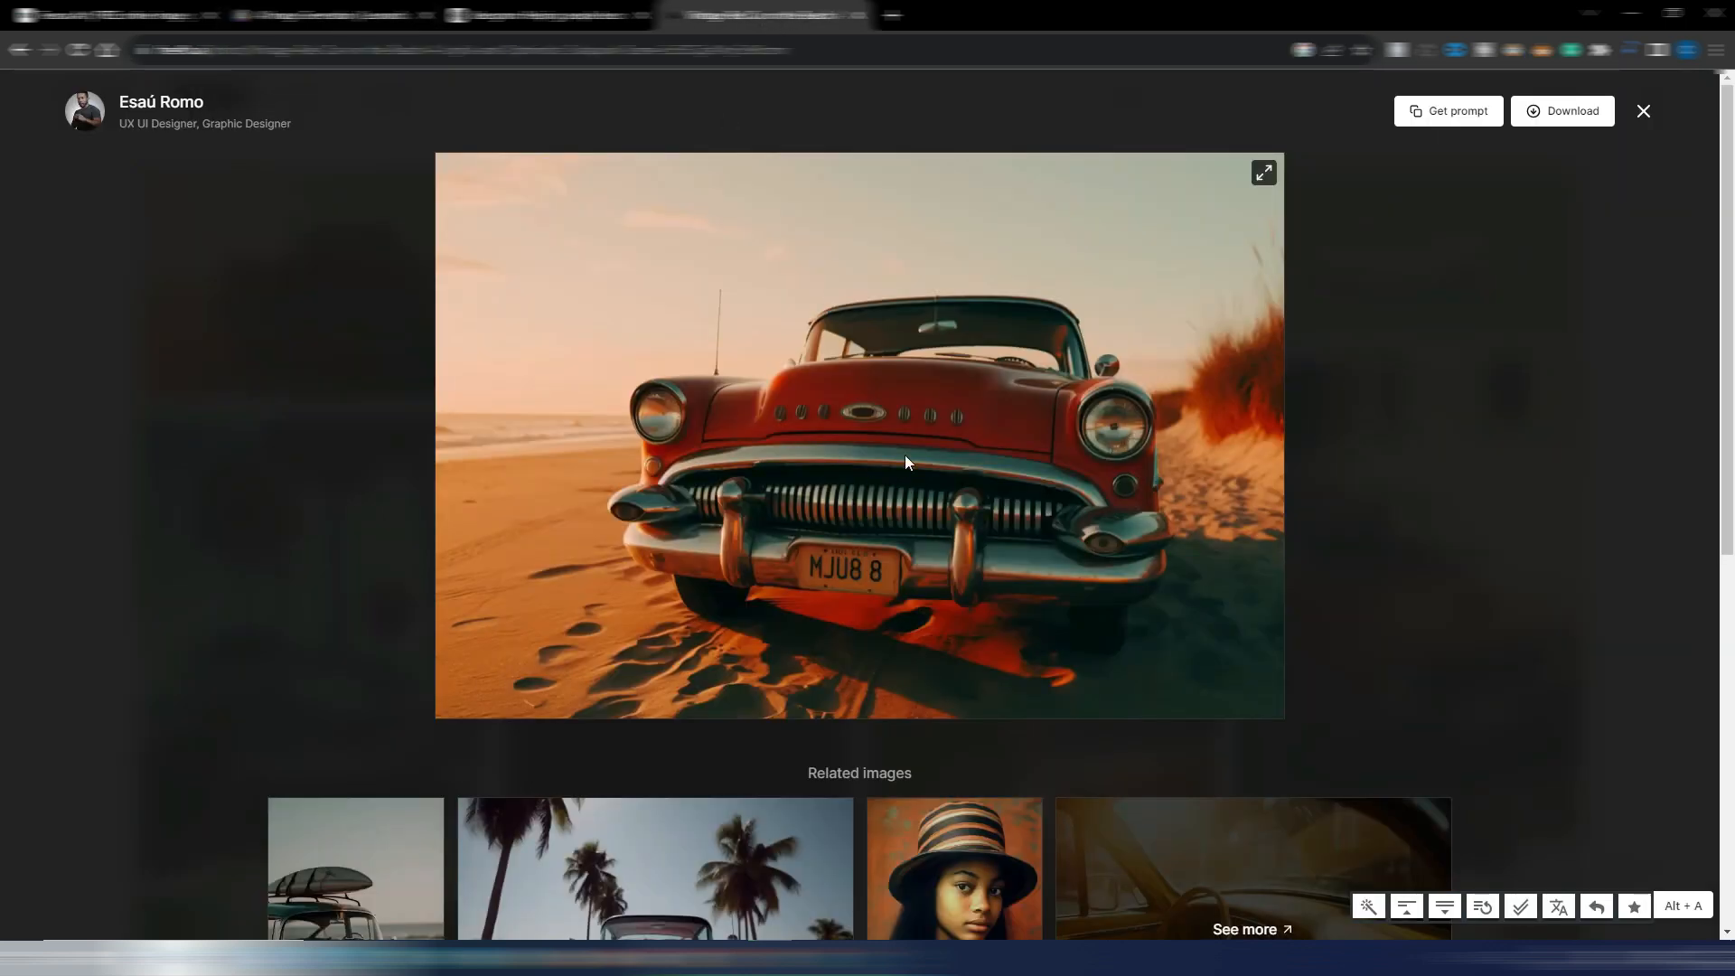
{"action": "left_click", "coordinate": [343, 13]}
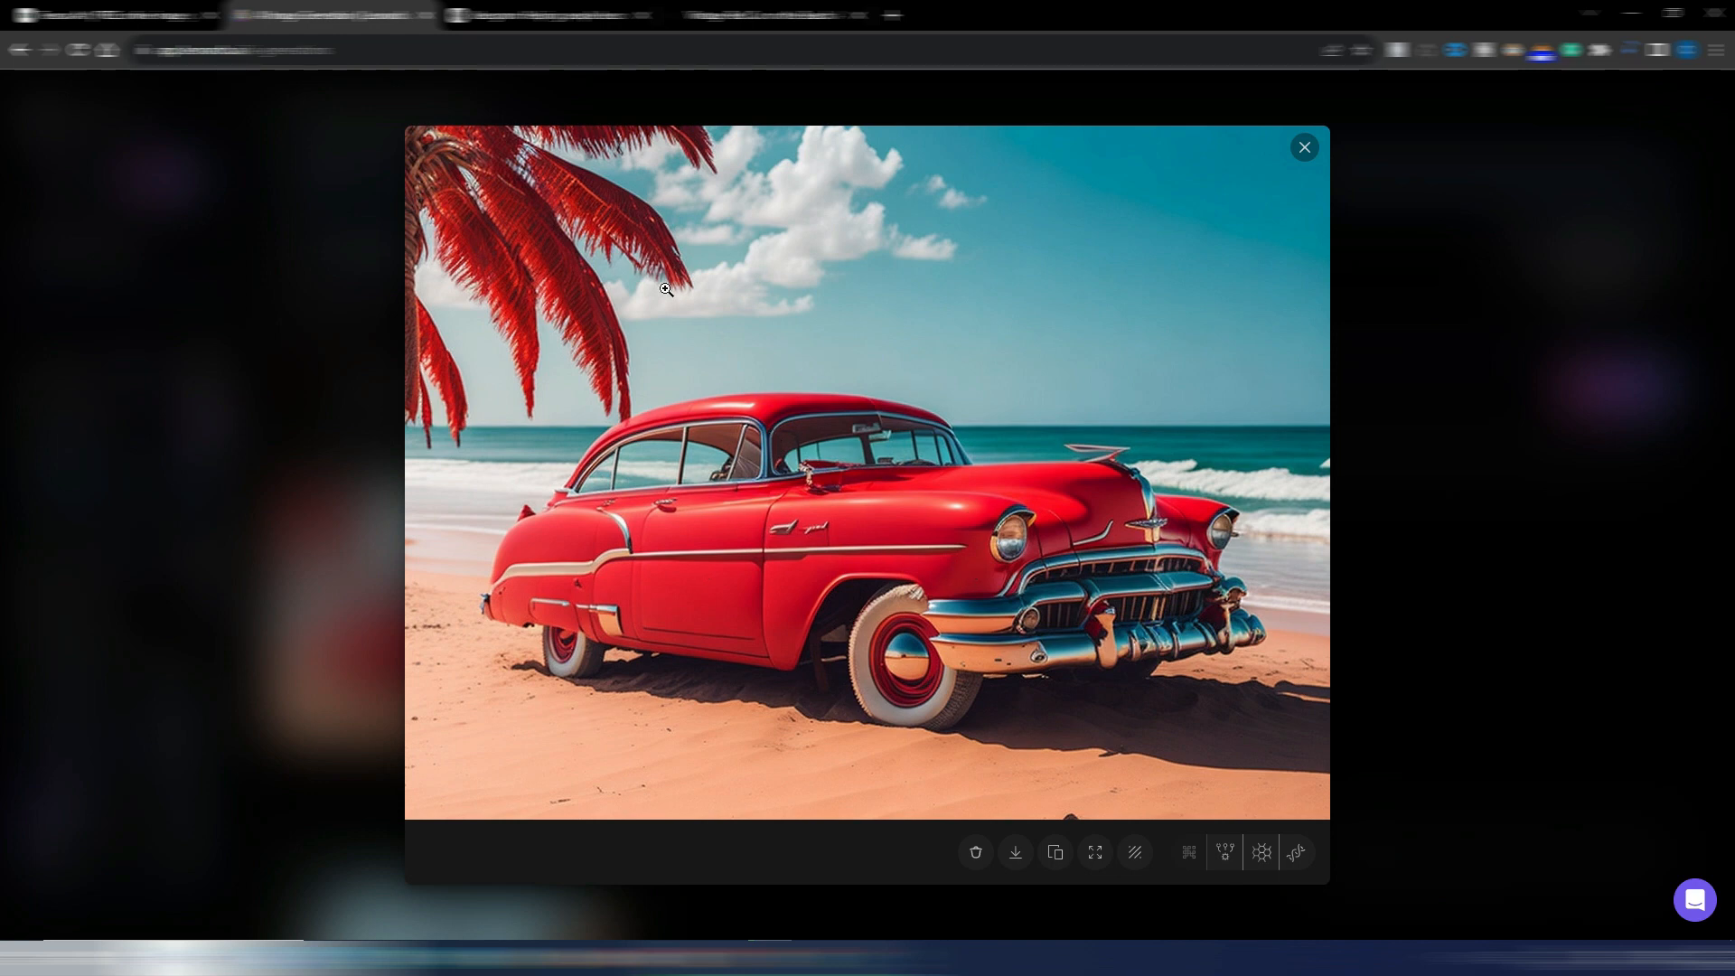
{"action": "left_click", "coordinate": [100, 16]}
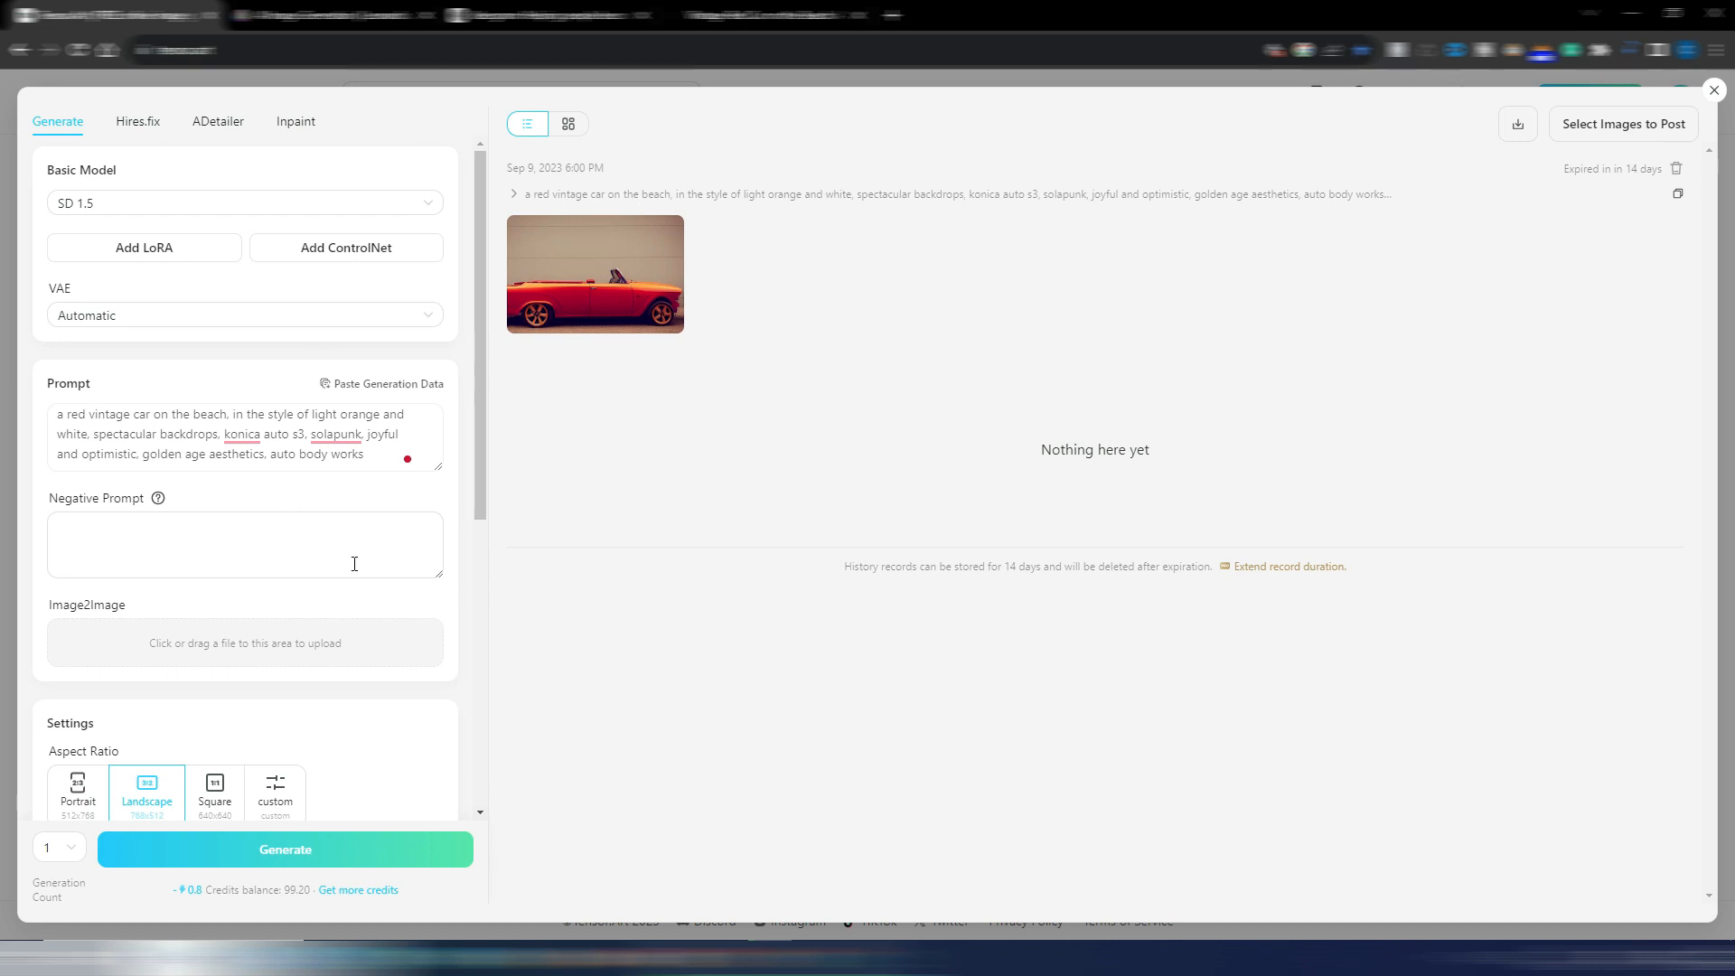
{"action": "left_click", "coordinate": [369, 525]}
{"action": "left_click", "coordinate": [316, 13]}
{"action": "left_click", "coordinate": [1302, 151]}
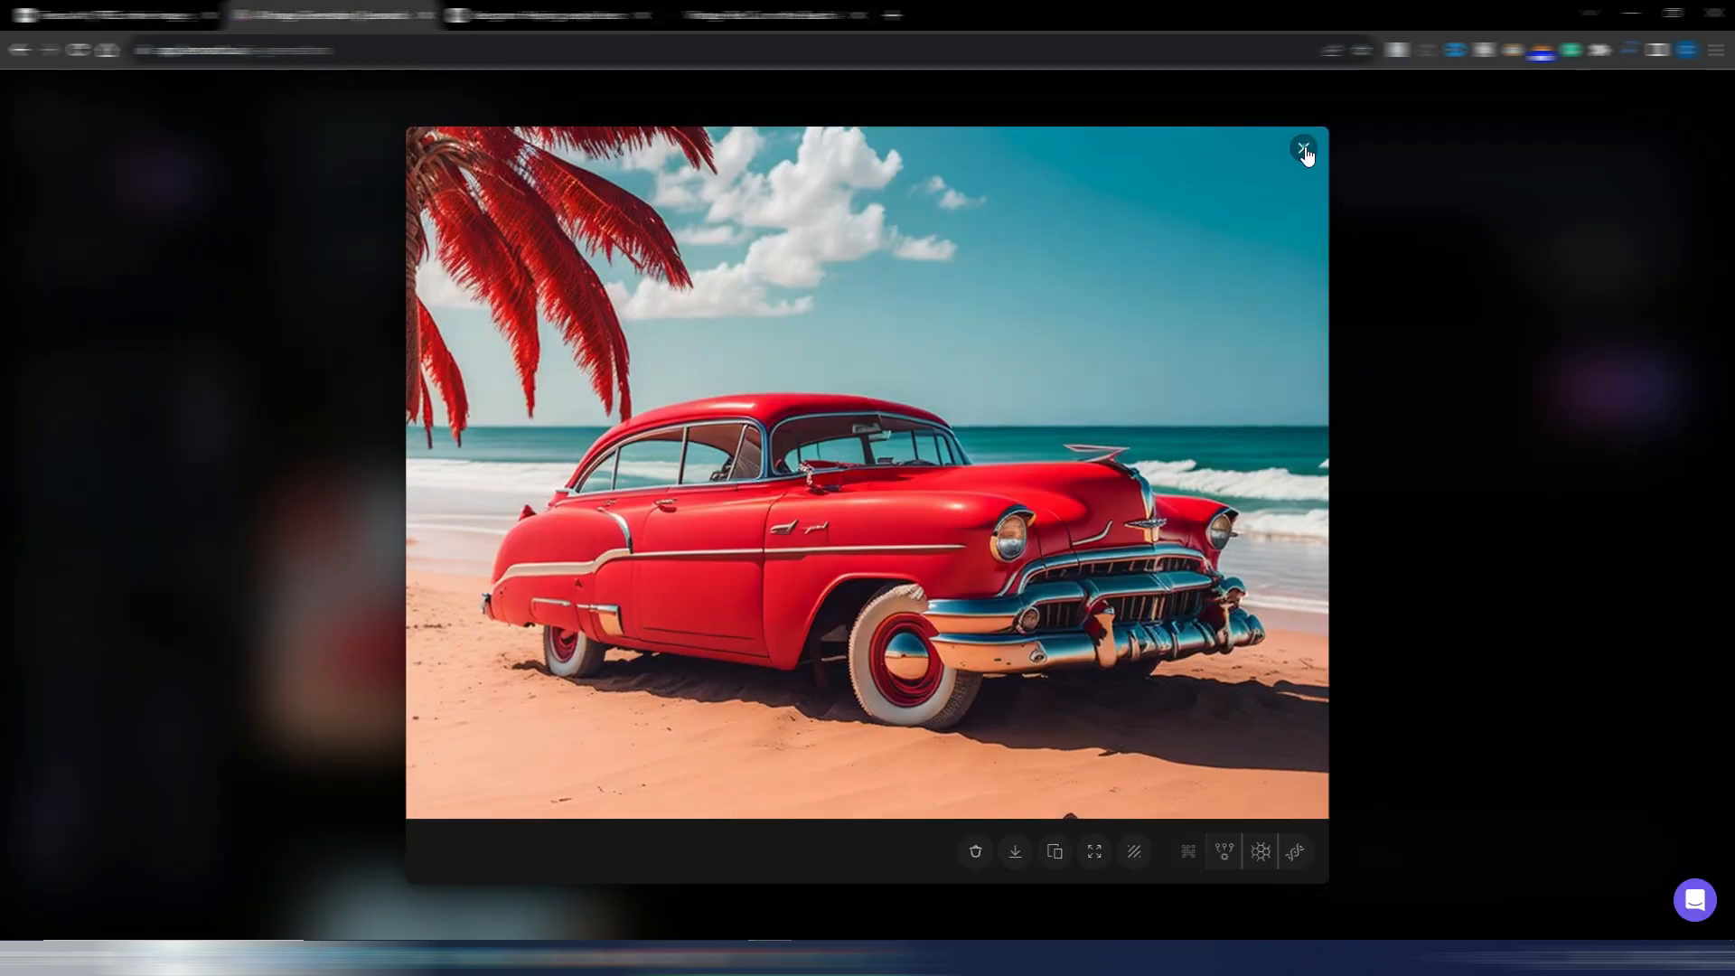
Change the finetuned model to Stable Diffusion 2.1 and generate another image from the same red vintage car prompt
{"action": "left_click", "coordinate": [443, 256]}
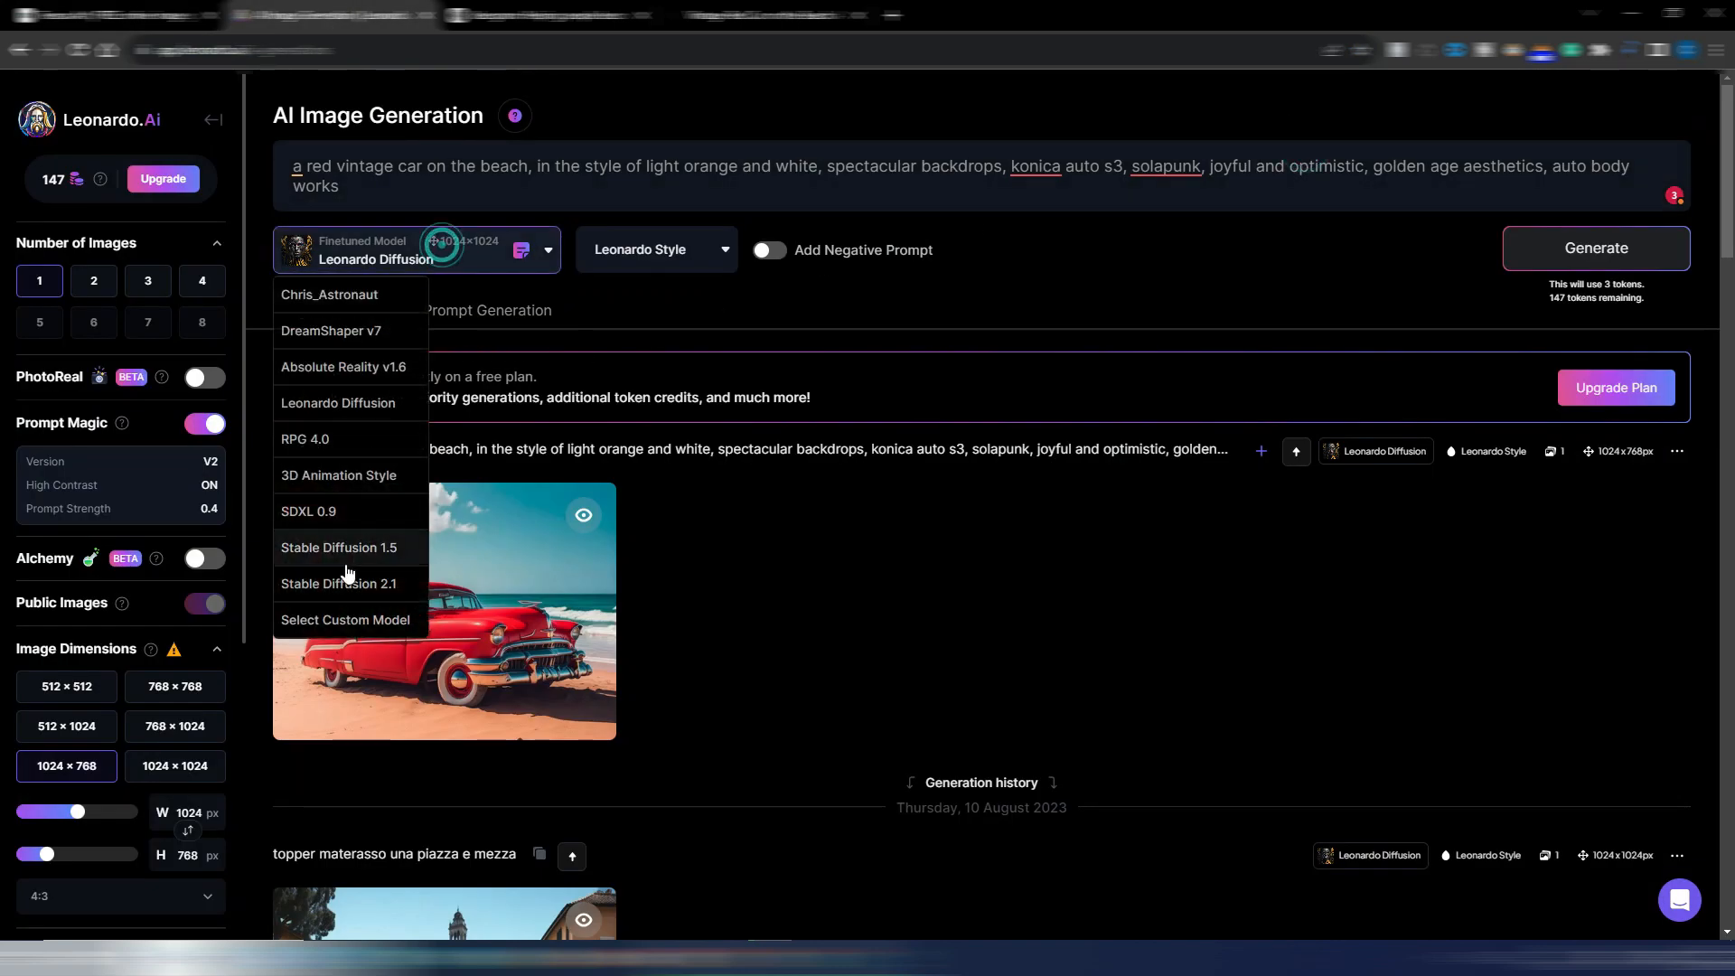
{"action": "left_click", "coordinate": [336, 585]}
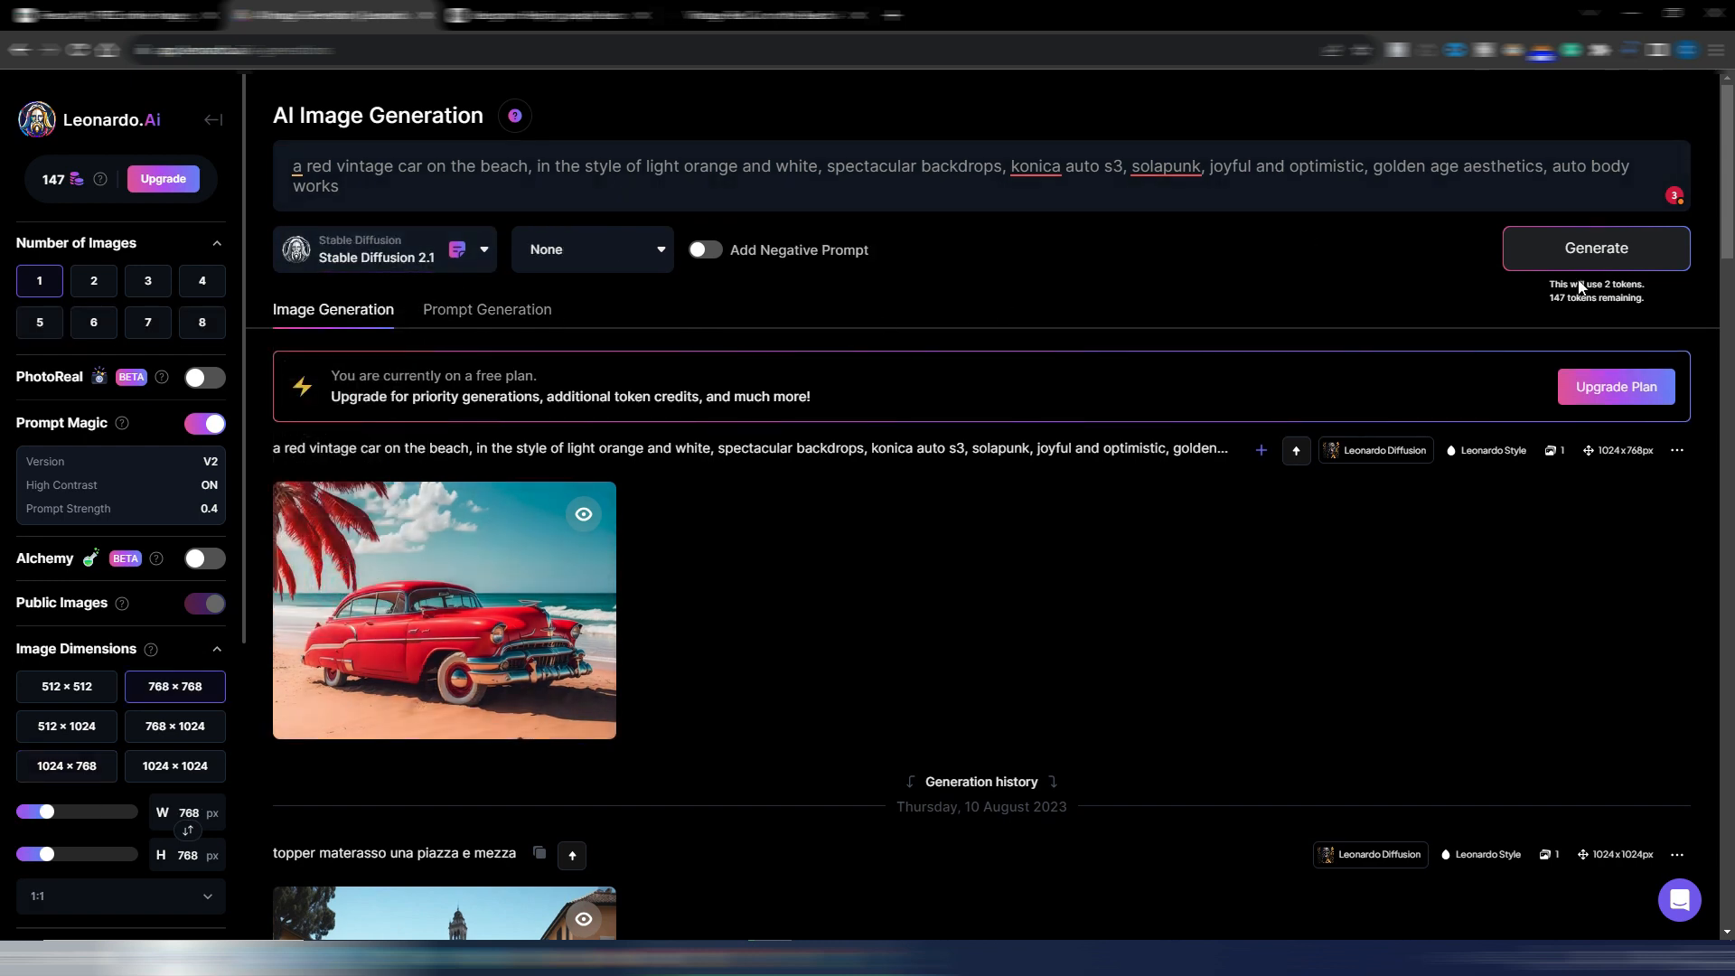
{"action": "left_click", "coordinate": [1587, 248]}
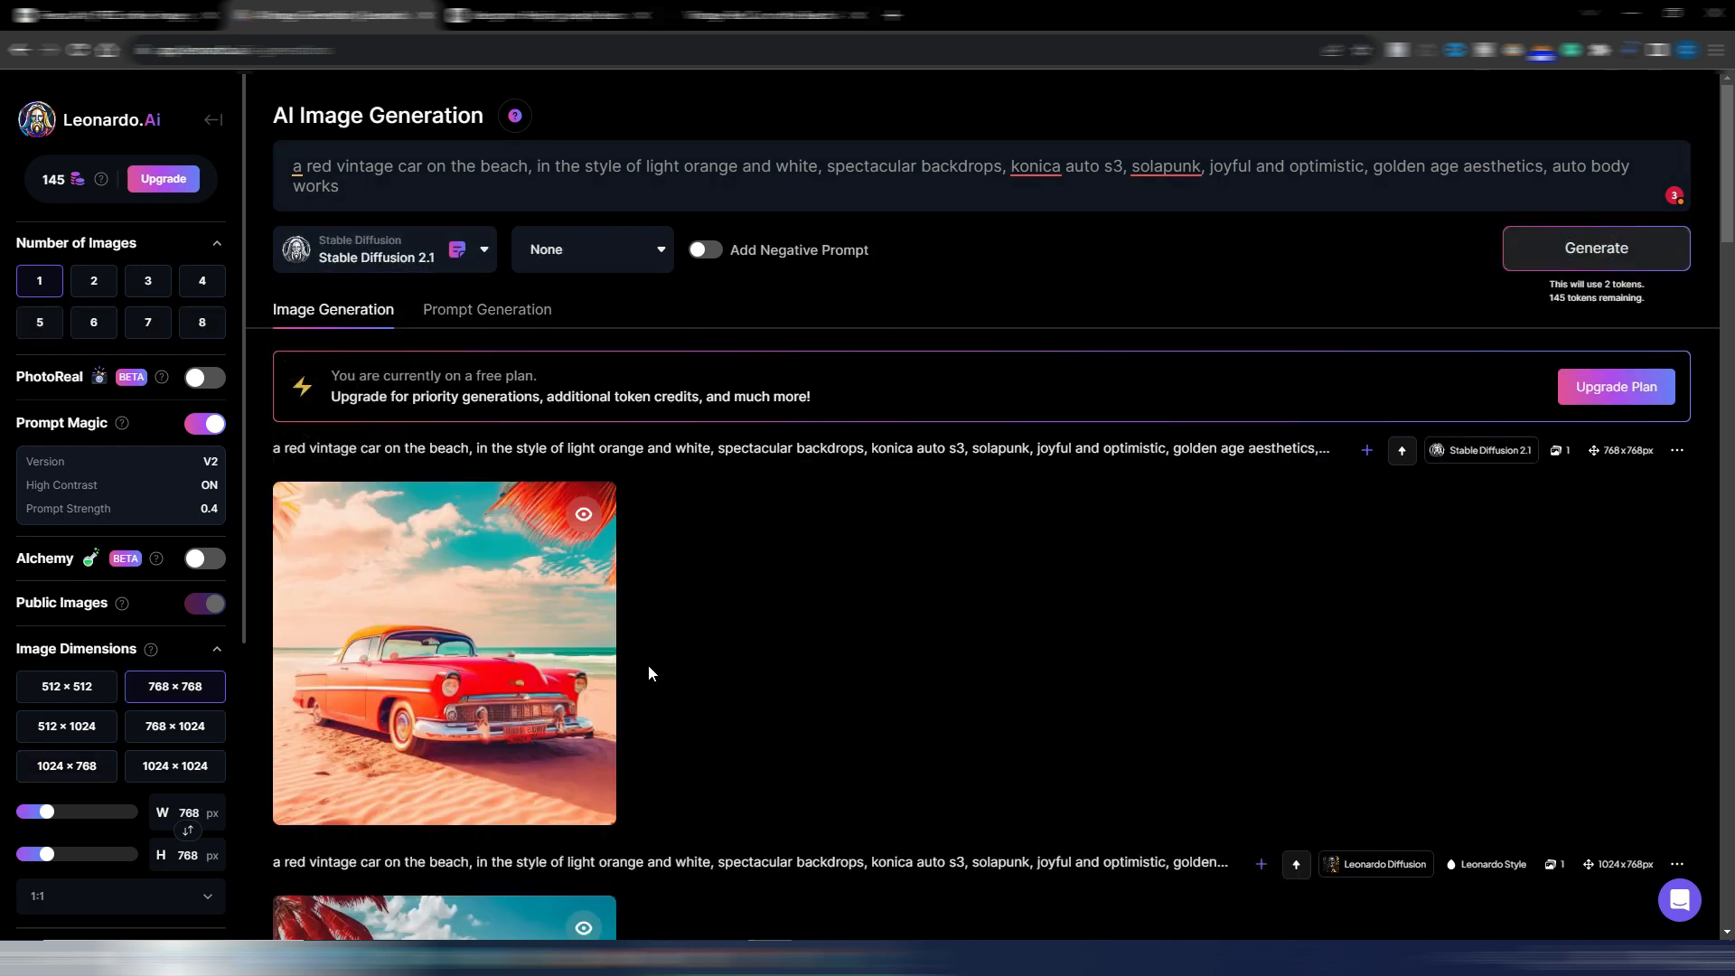
View the Stable Diffusion 2.1 image enlarged and compare it with the Leonardo Diffusion image in the generation list
{"action": "left_click", "coordinate": [490, 606]}
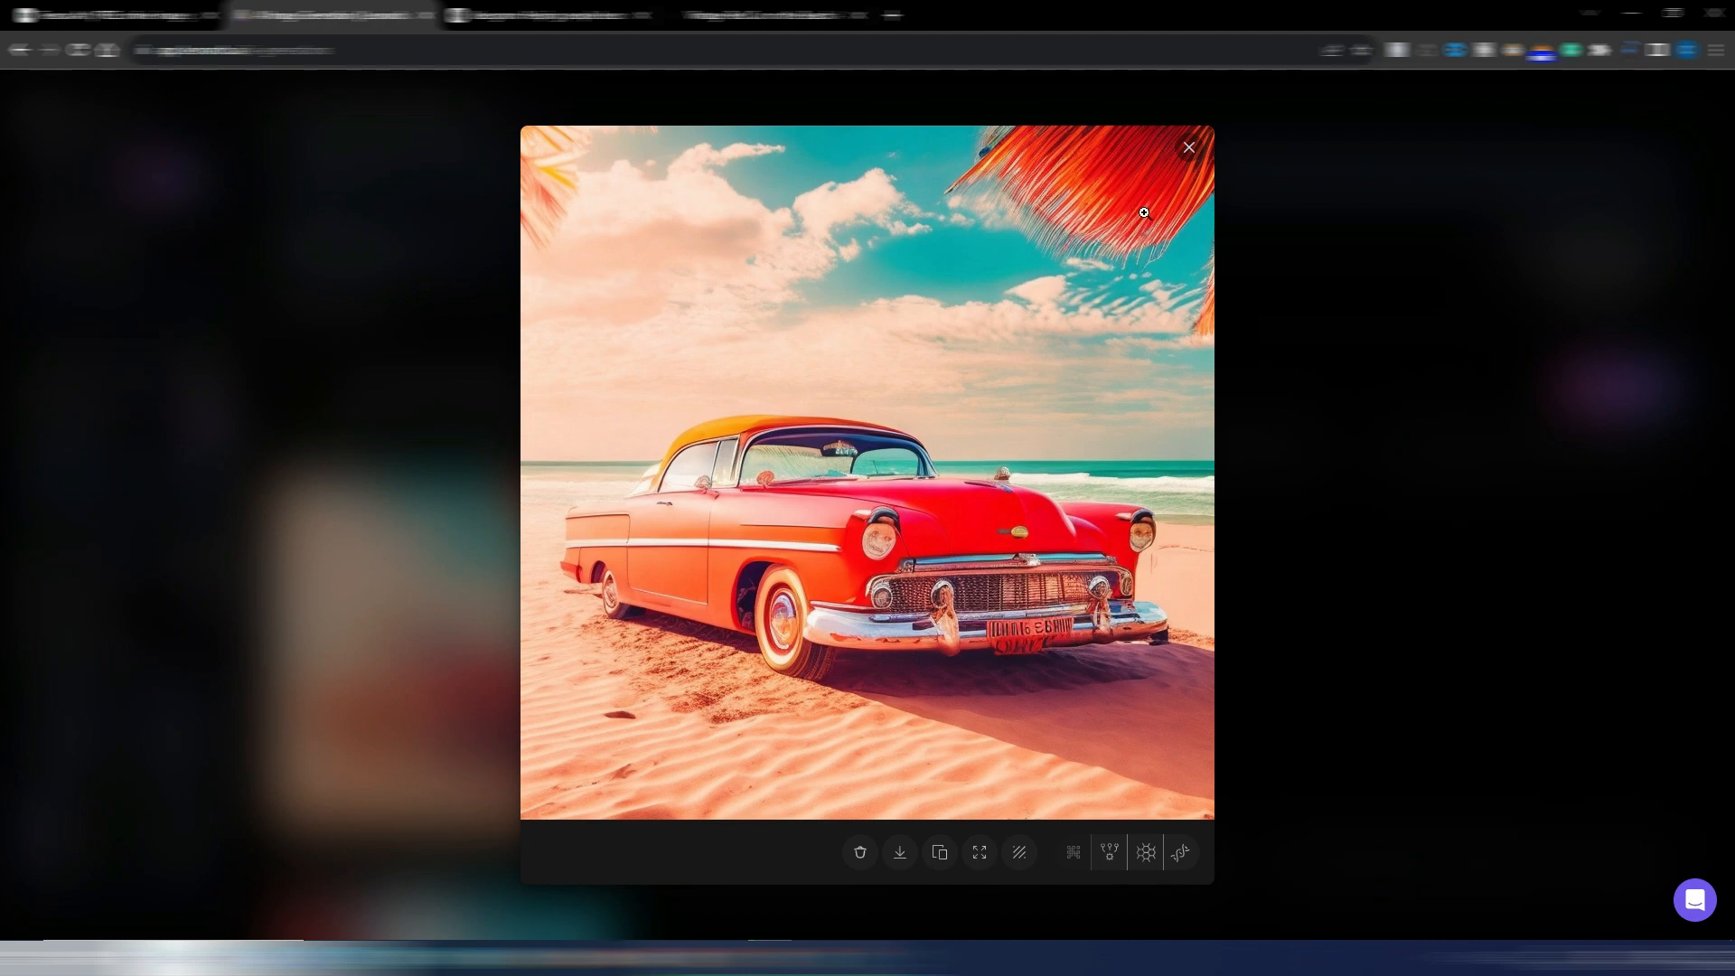
{"action": "left_click", "coordinate": [1188, 147]}
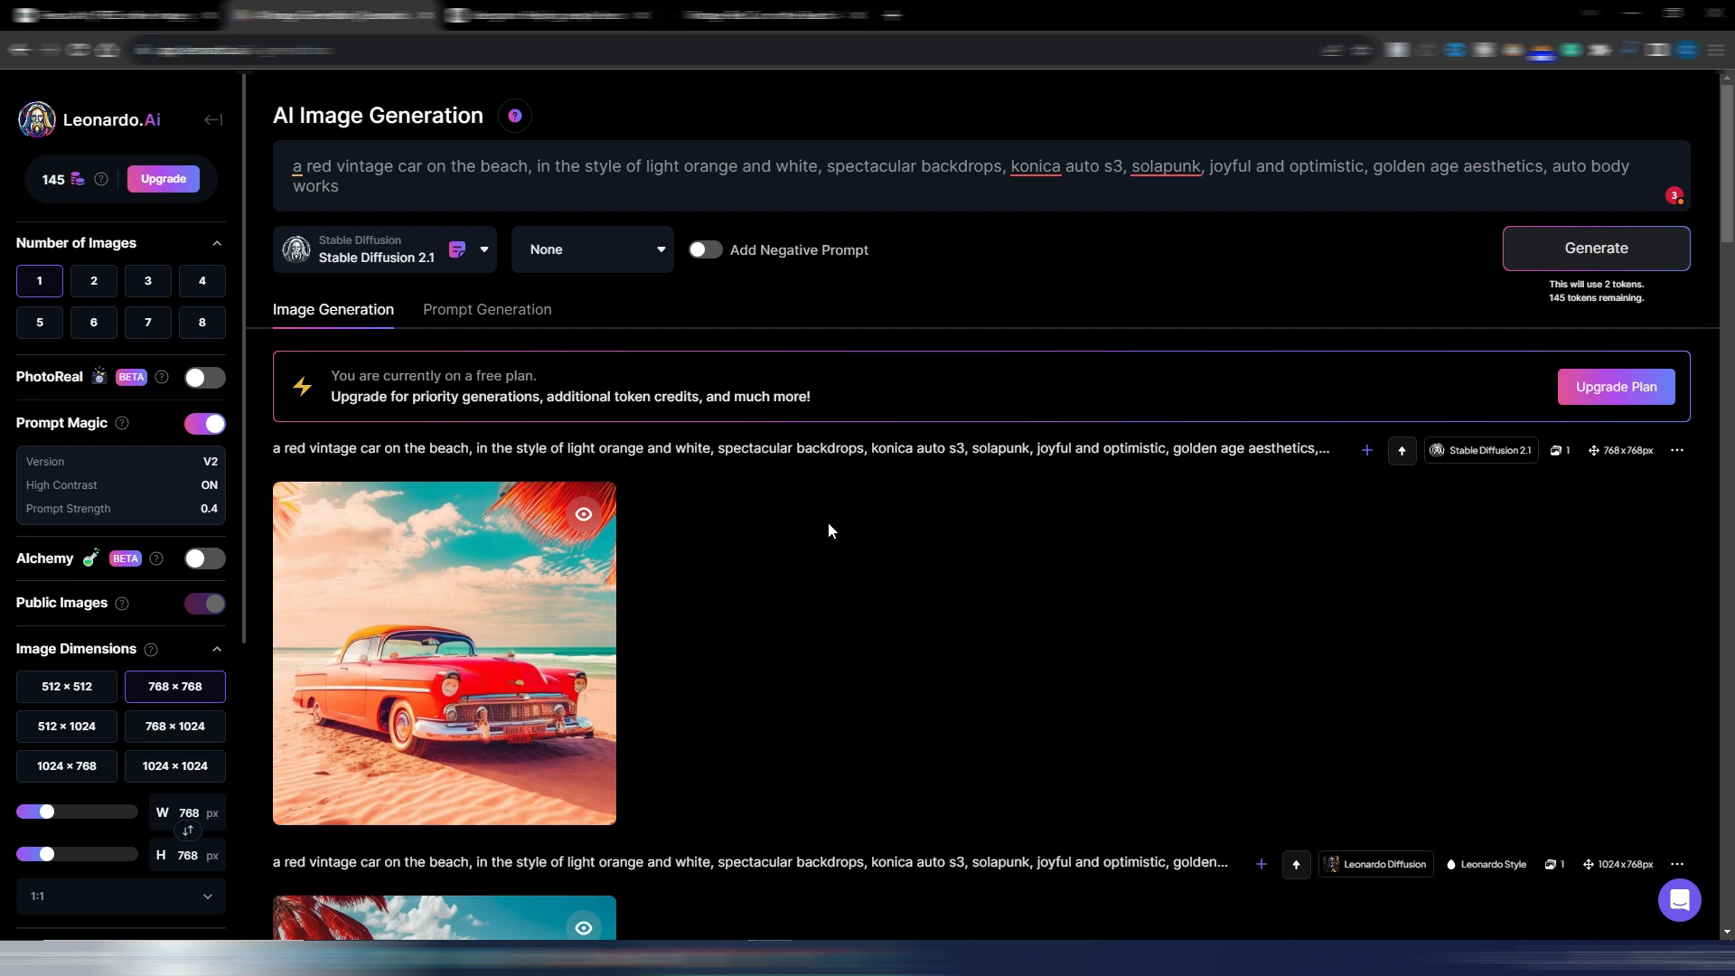
{"action": "scroll", "coordinate": [578, 632], "scroll_direction": "down", "scroll_amount": 3}
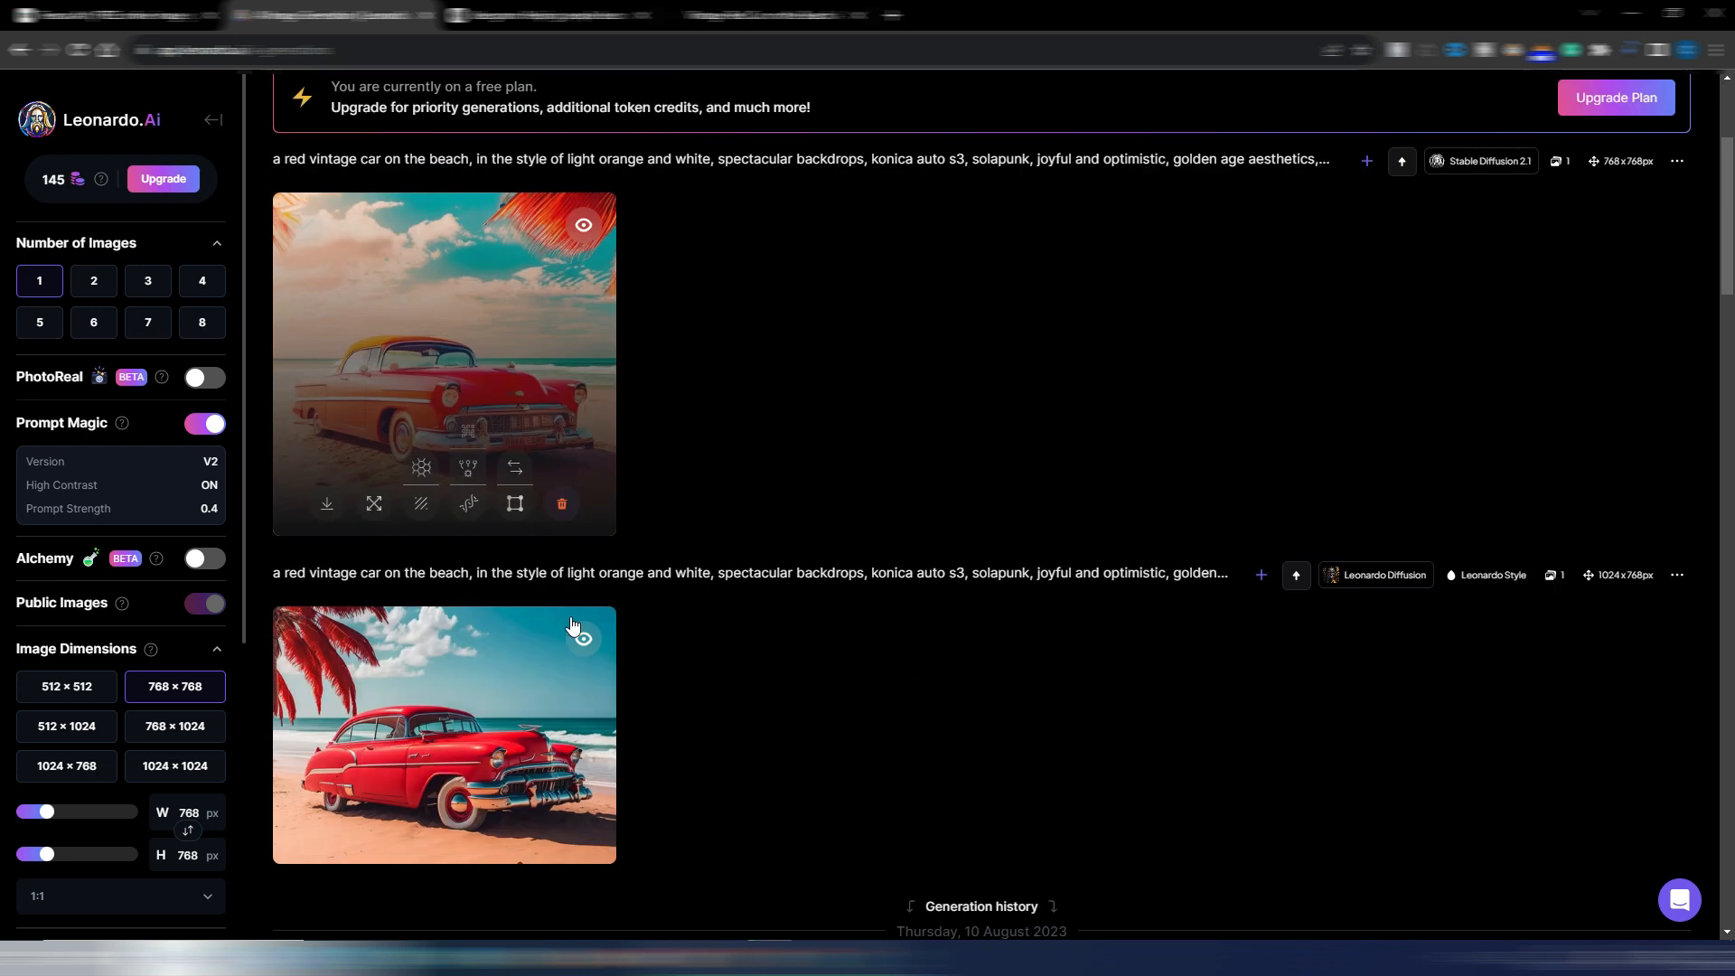
{"action": "scroll", "coordinate": [556, 593], "scroll_direction": "up", "scroll_amount": 3}
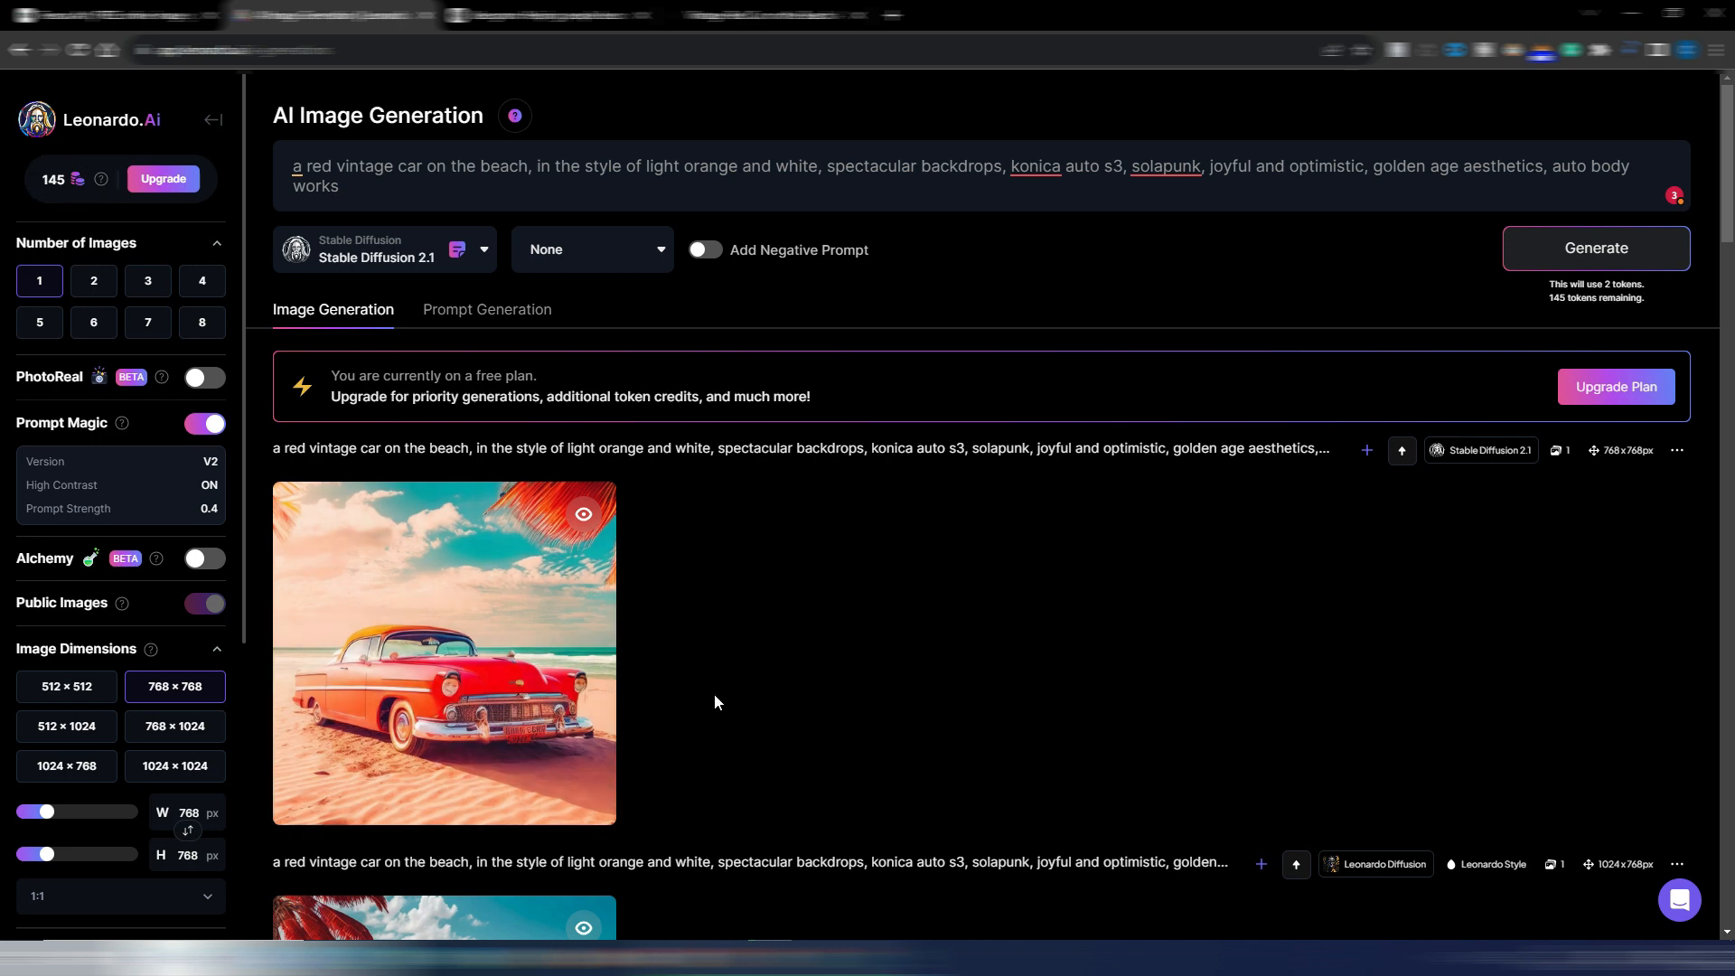
{"action": "scroll", "coordinate": [807, 596], "scroll_direction": "up", "scroll_amount": 5}
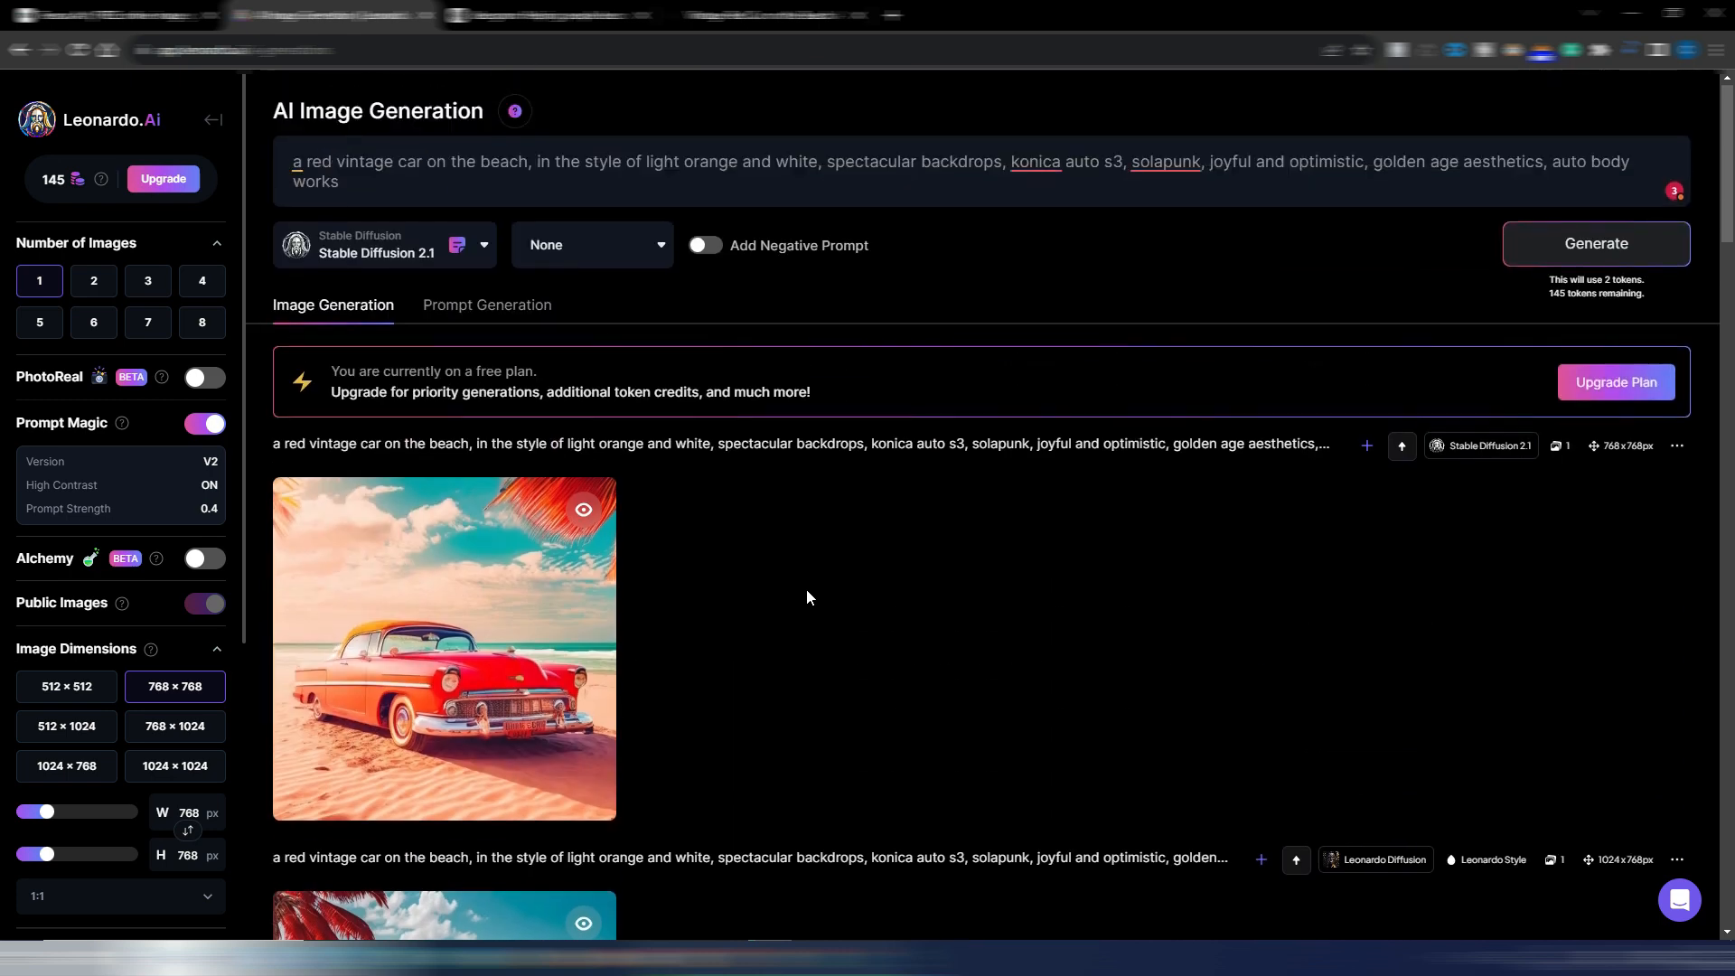
Switch to Ideogram and look through the trending gallery of generated images and their prompts
{"action": "scroll", "coordinate": [807, 596], "scroll_direction": "down", "scroll_amount": 1}
{"action": "scroll", "coordinate": [807, 597], "scroll_direction": "up", "scroll_amount": 1}
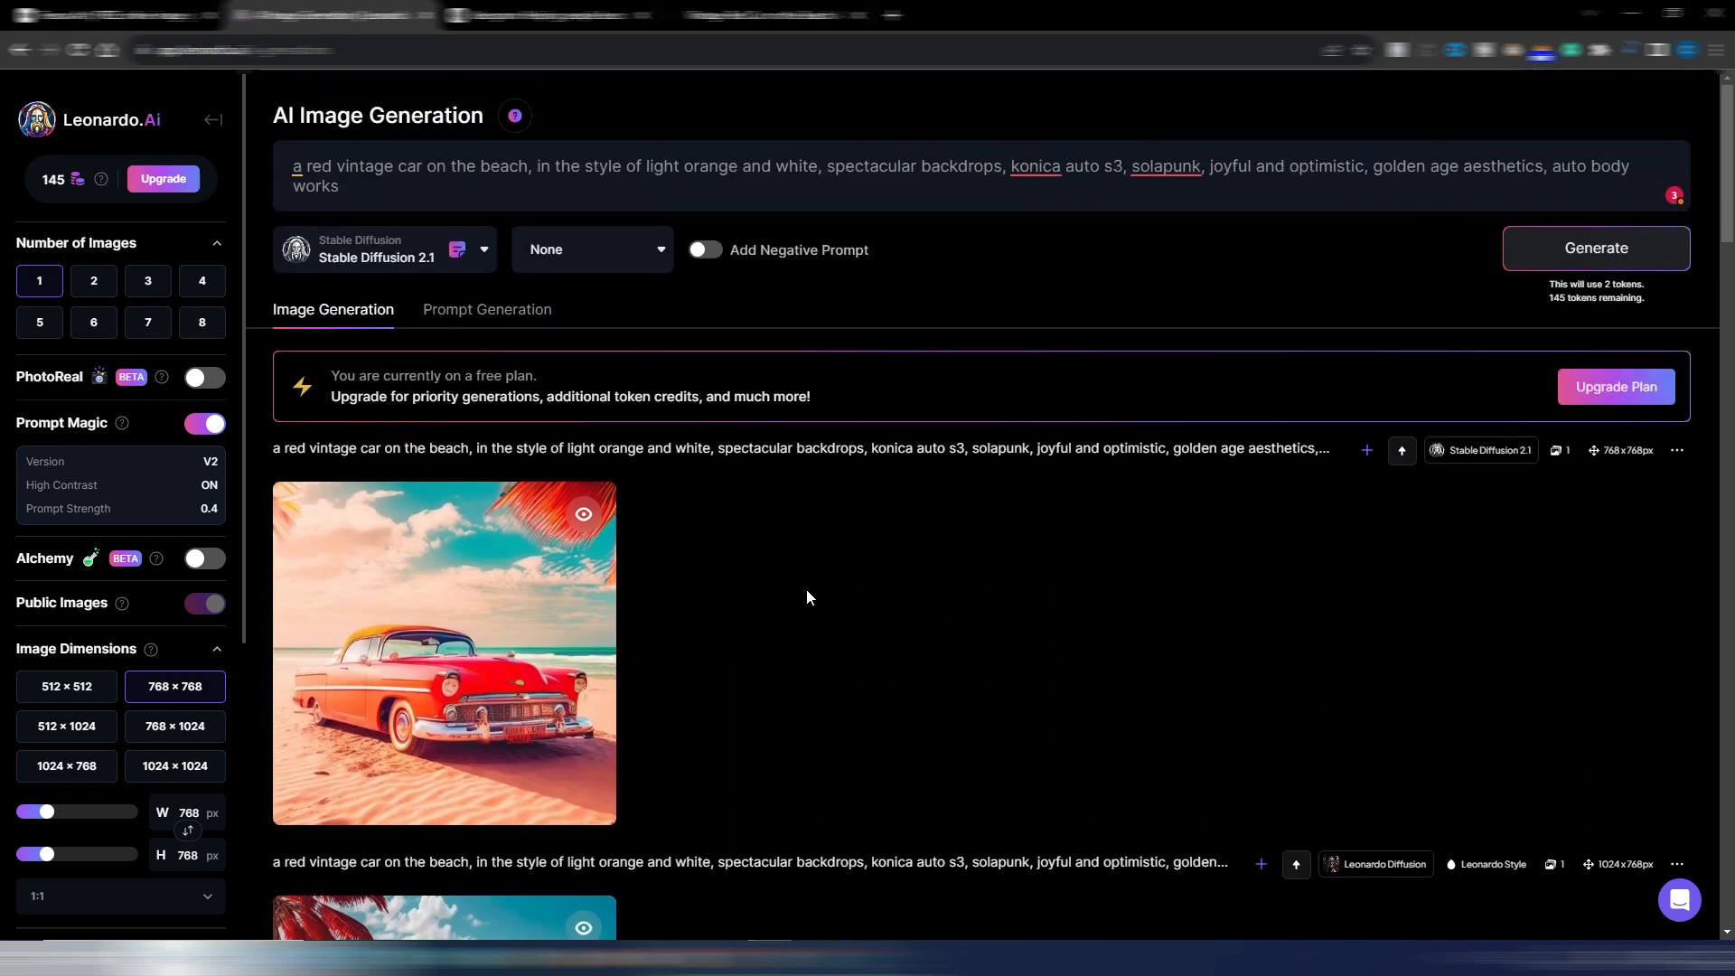
{"action": "left_click", "coordinate": [517, 16]}
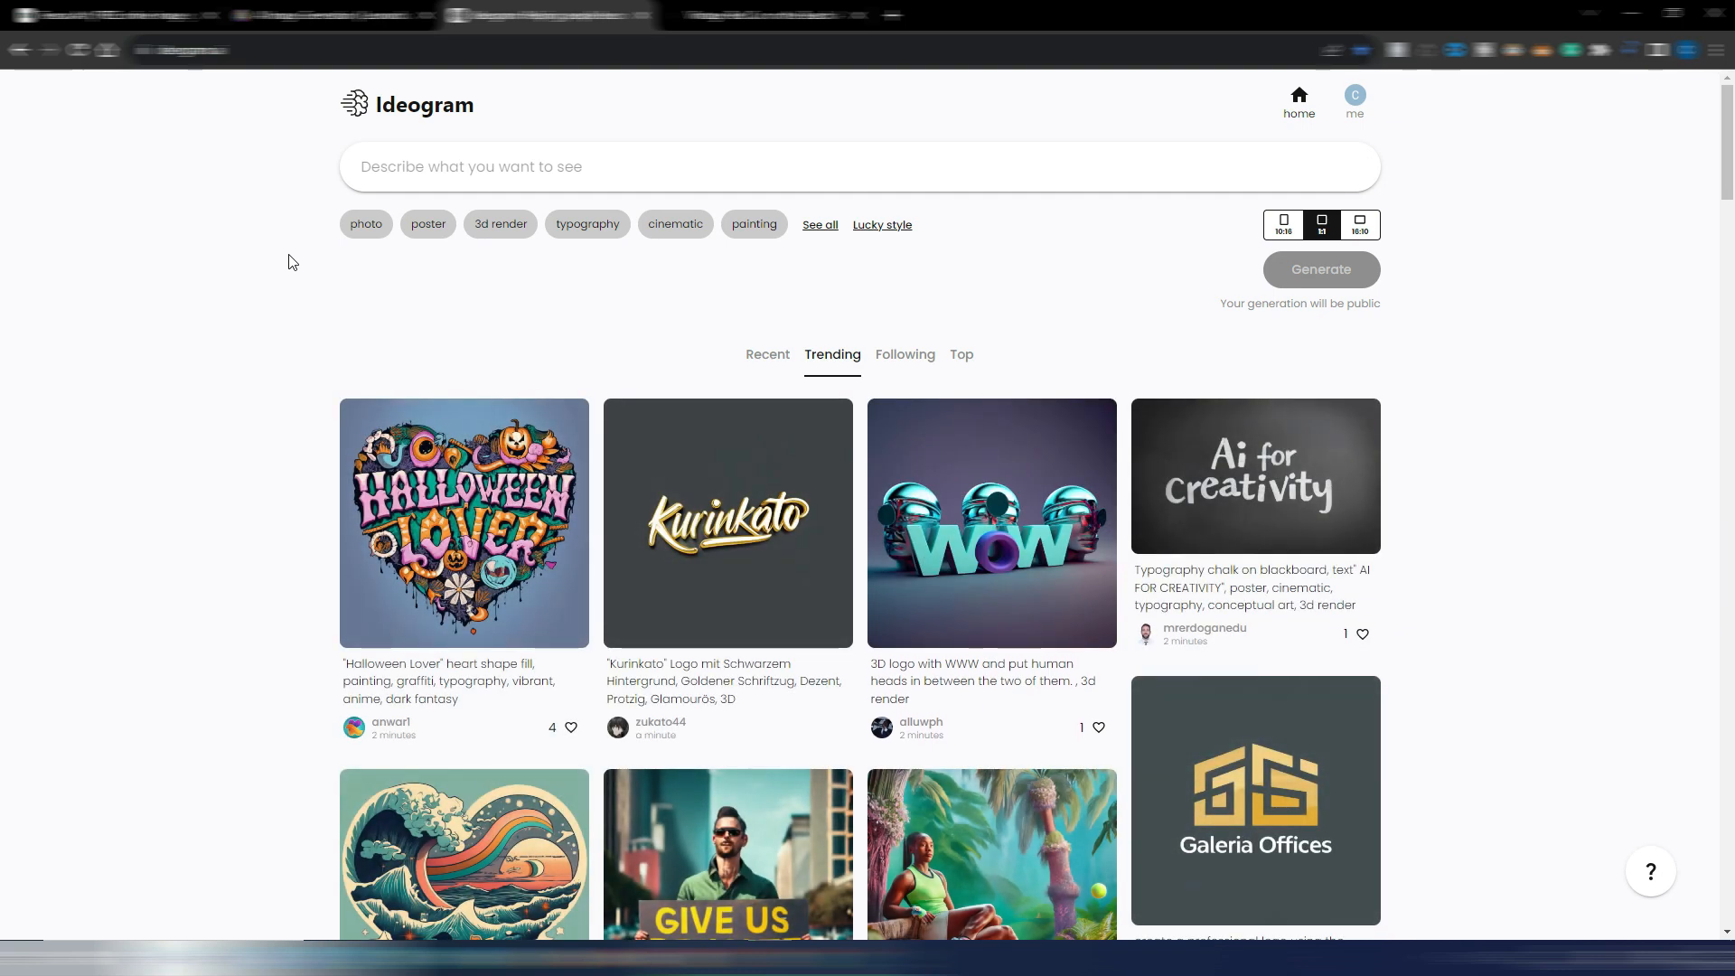
{"action": "scroll", "coordinate": [292, 262], "scroll_direction": "down", "scroll_amount": 3}
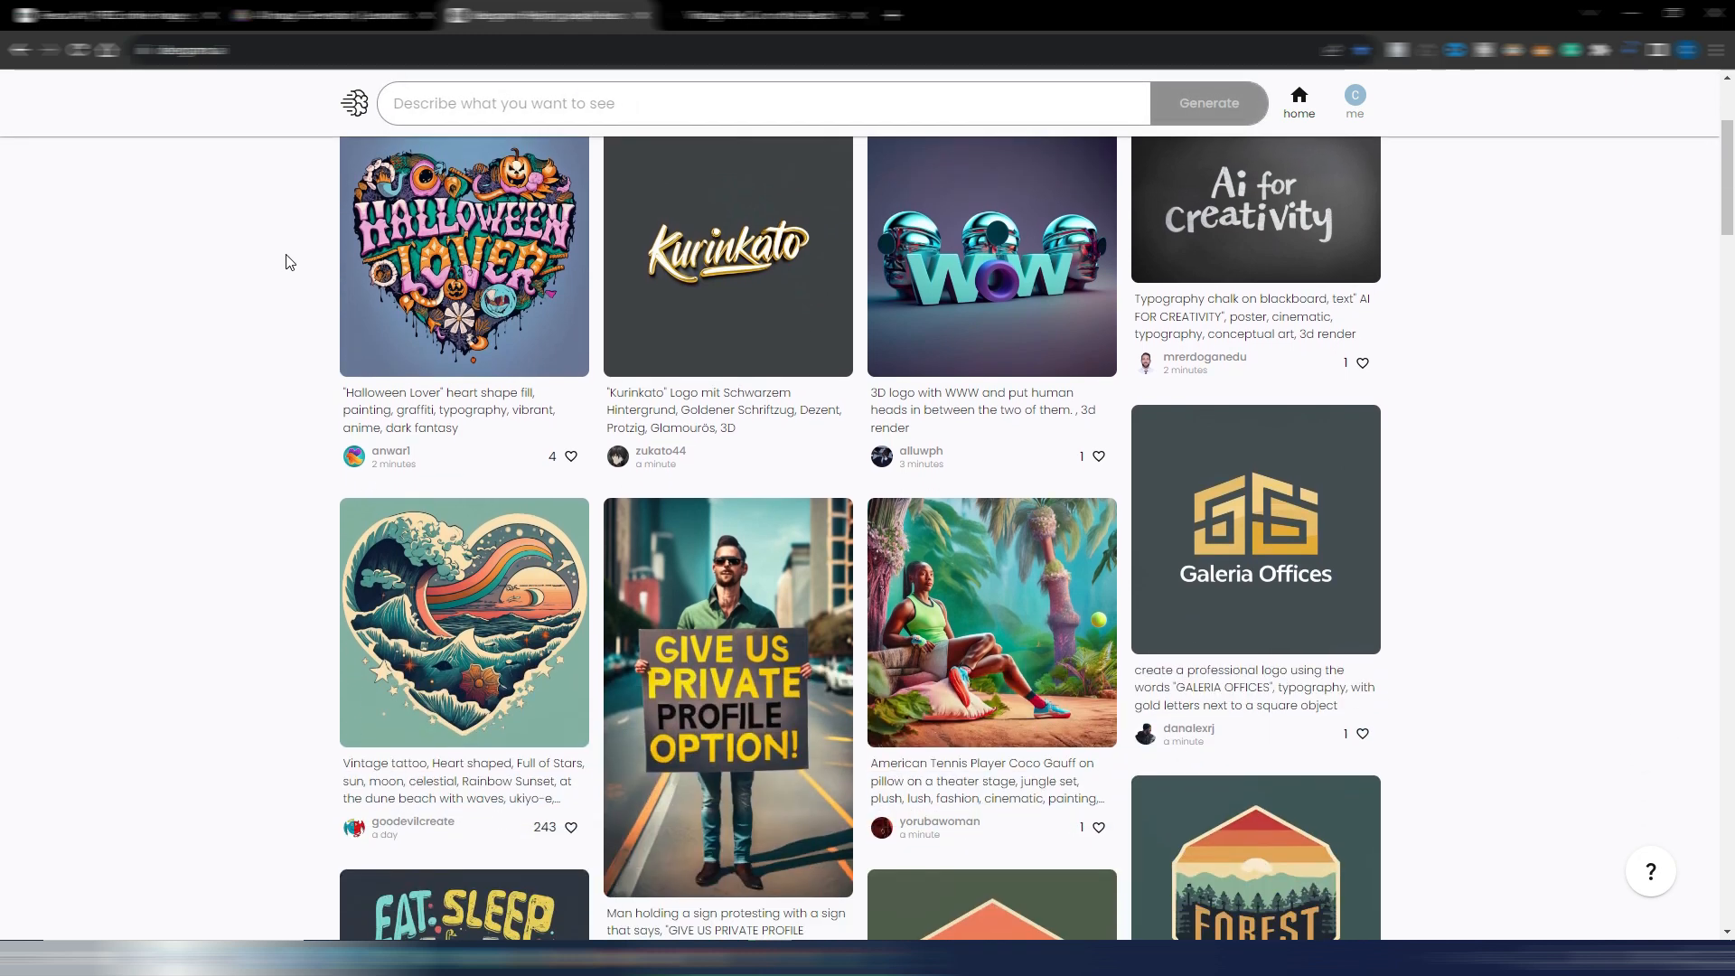
{"action": "scroll", "coordinate": [292, 287], "scroll_direction": "down", "scroll_amount": 3}
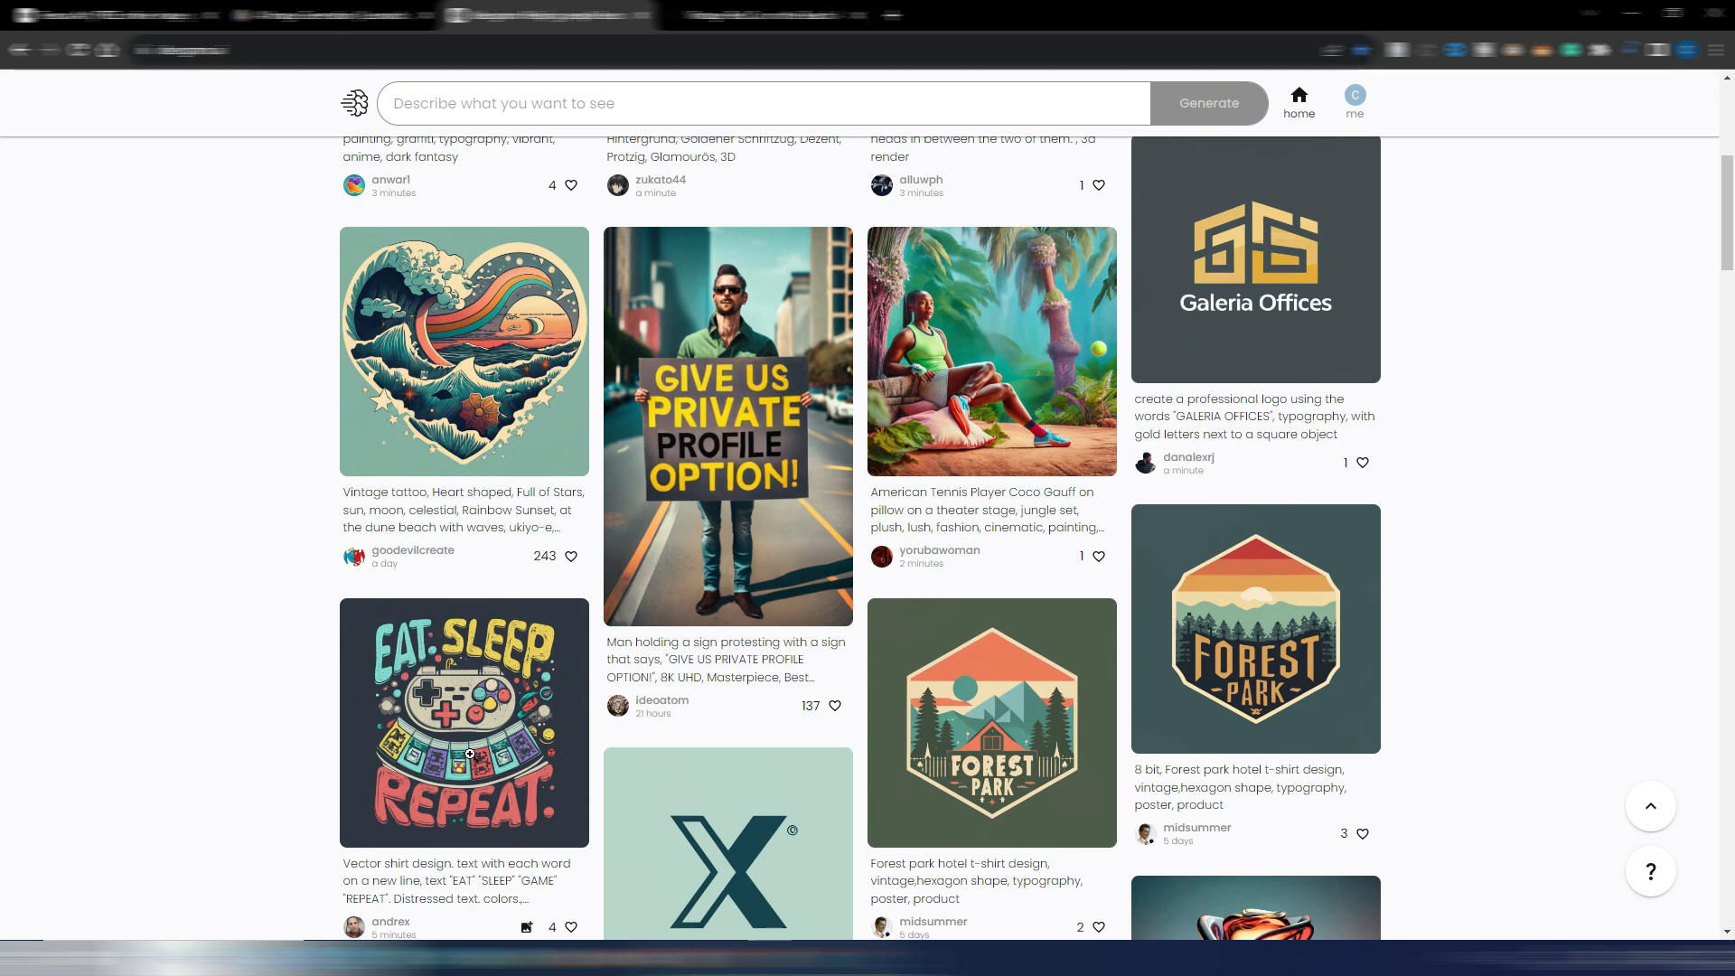
{"action": "scroll", "coordinate": [485, 742], "scroll_direction": "down", "scroll_amount": 7}
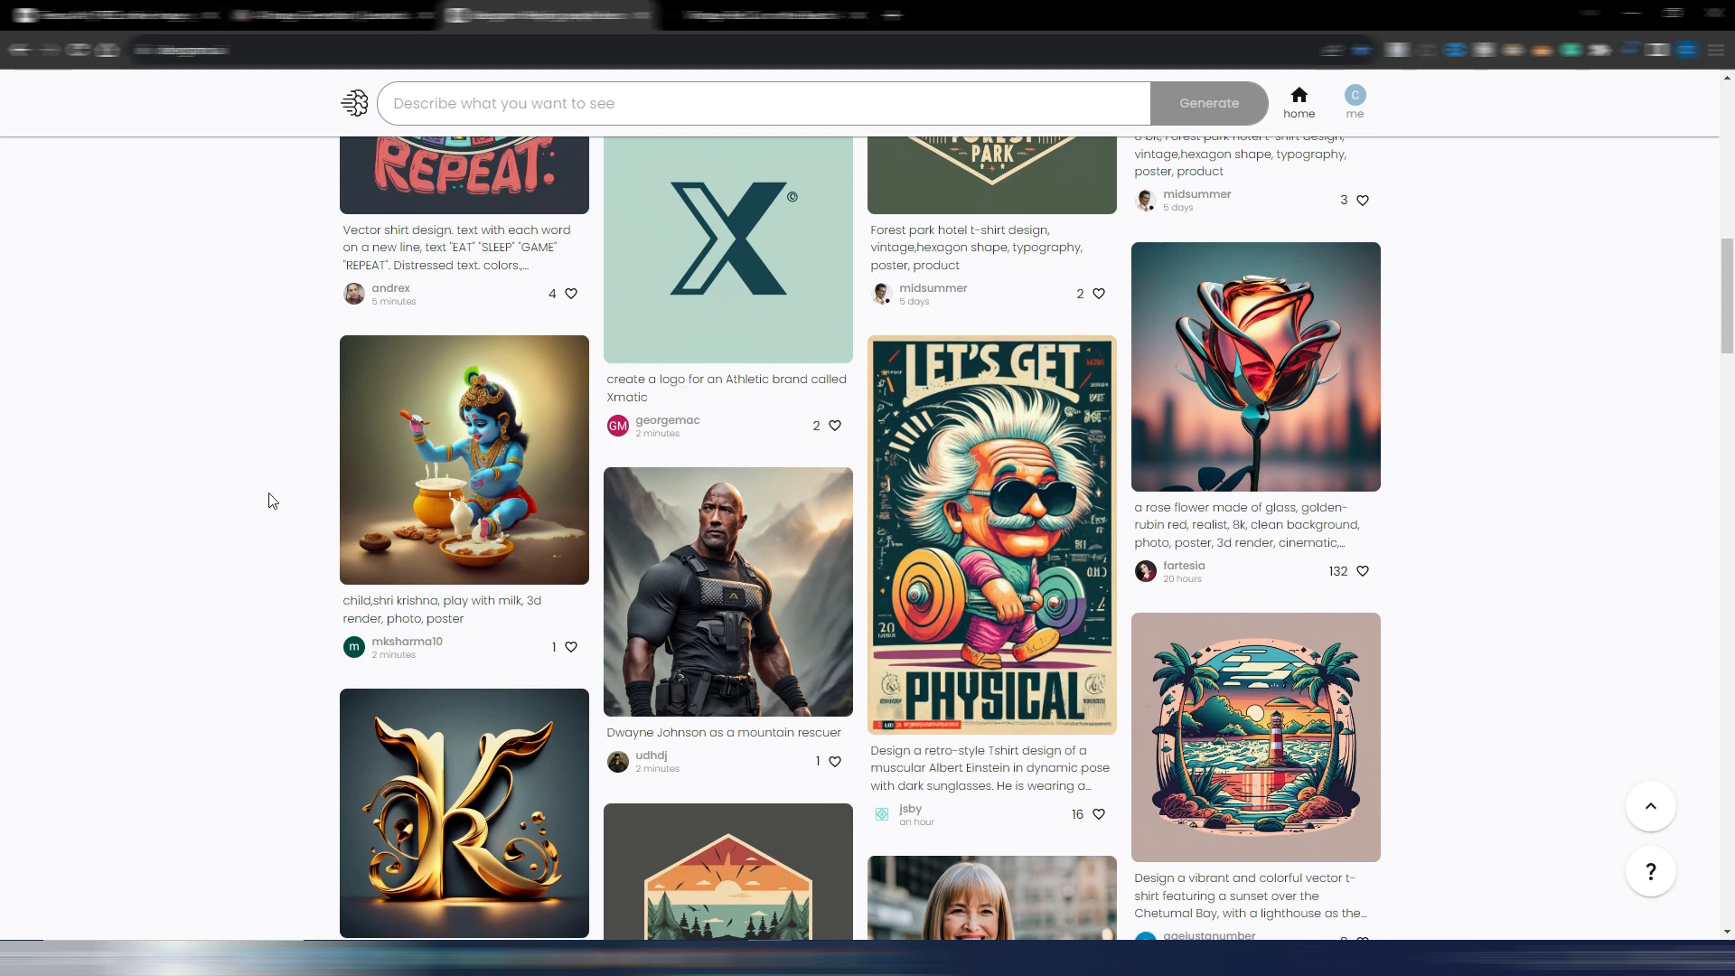
{"action": "scroll", "coordinate": [267, 496], "scroll_direction": "down", "scroll_amount": 5}
{"action": "scroll", "coordinate": [1122, 596], "scroll_direction": "down", "scroll_amount": 9}
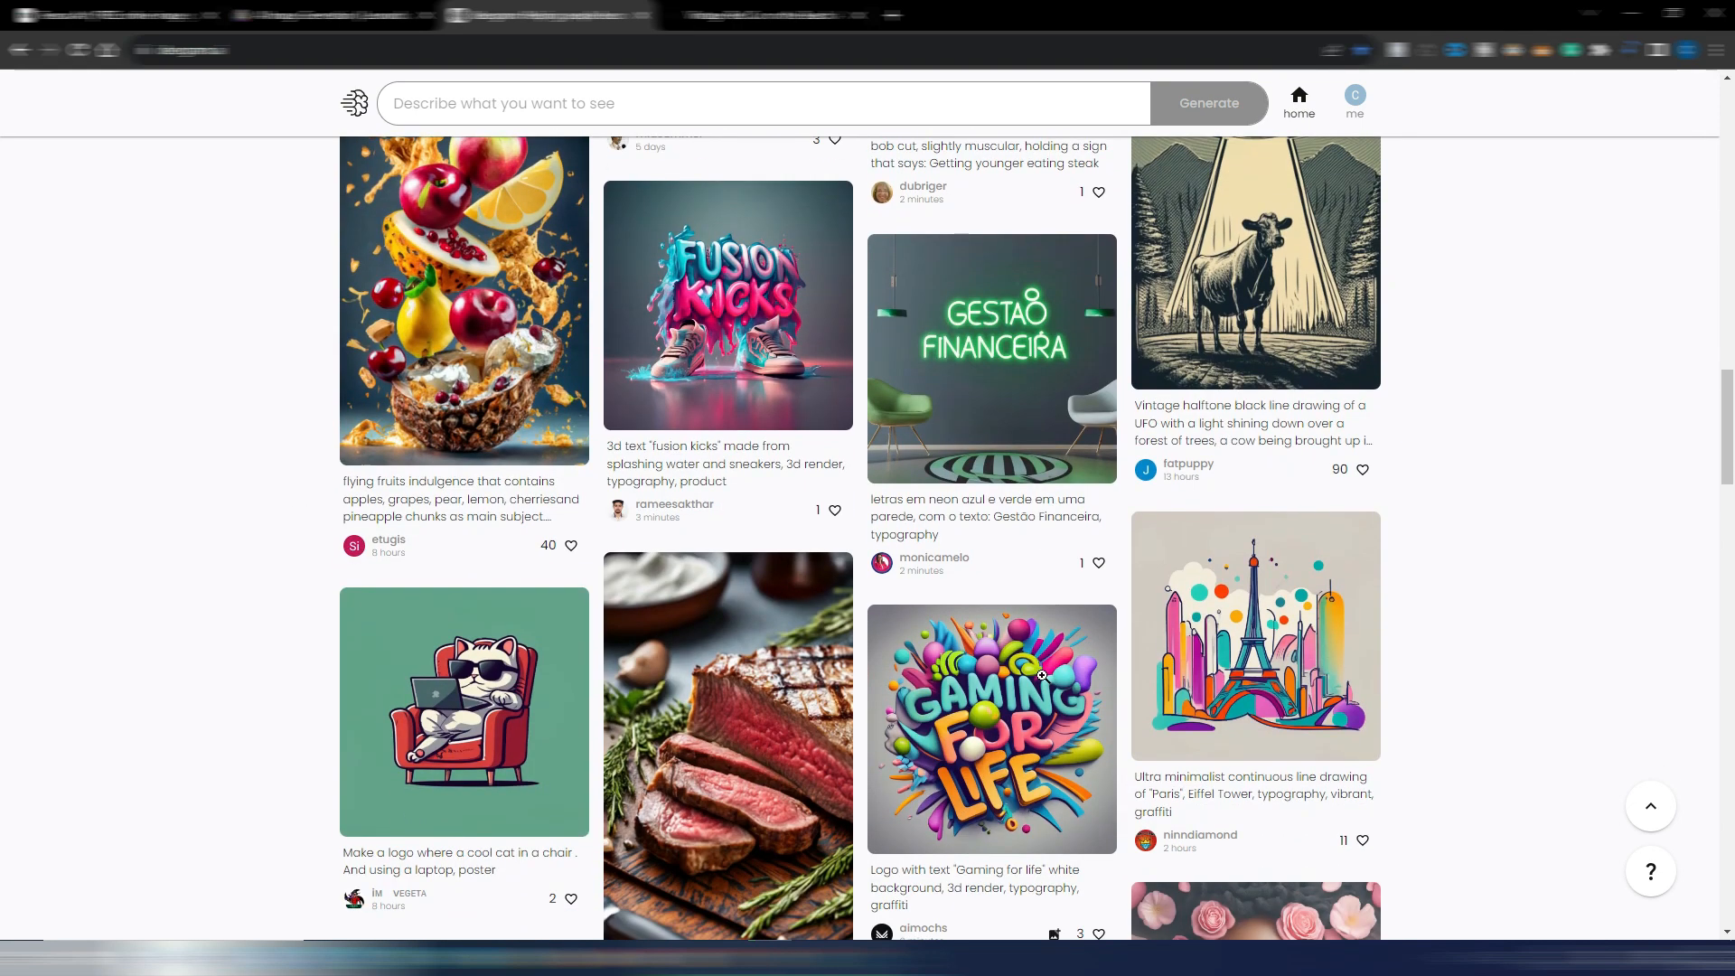
{"action": "scroll", "coordinate": [1036, 627], "scroll_direction": "down", "scroll_amount": 4}
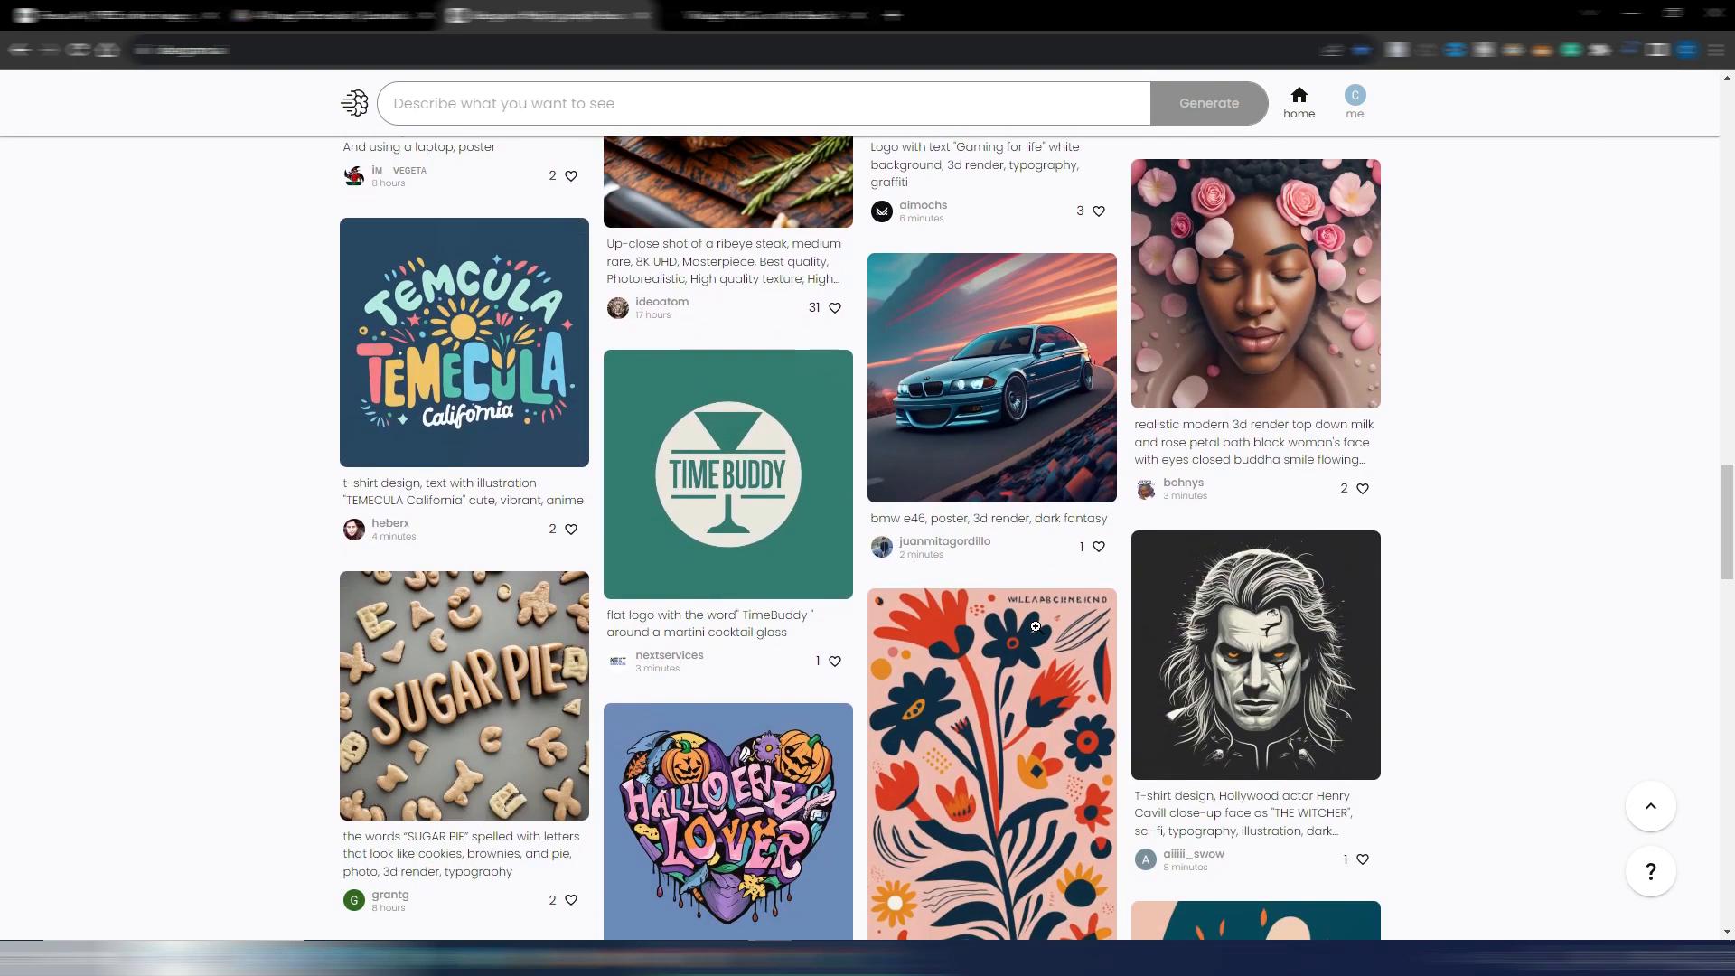
{"action": "scroll", "coordinate": [1035, 621], "scroll_direction": "up", "scroll_amount": 9}
{"action": "scroll", "coordinate": [1035, 620], "scroll_direction": "up", "scroll_amount": 15}
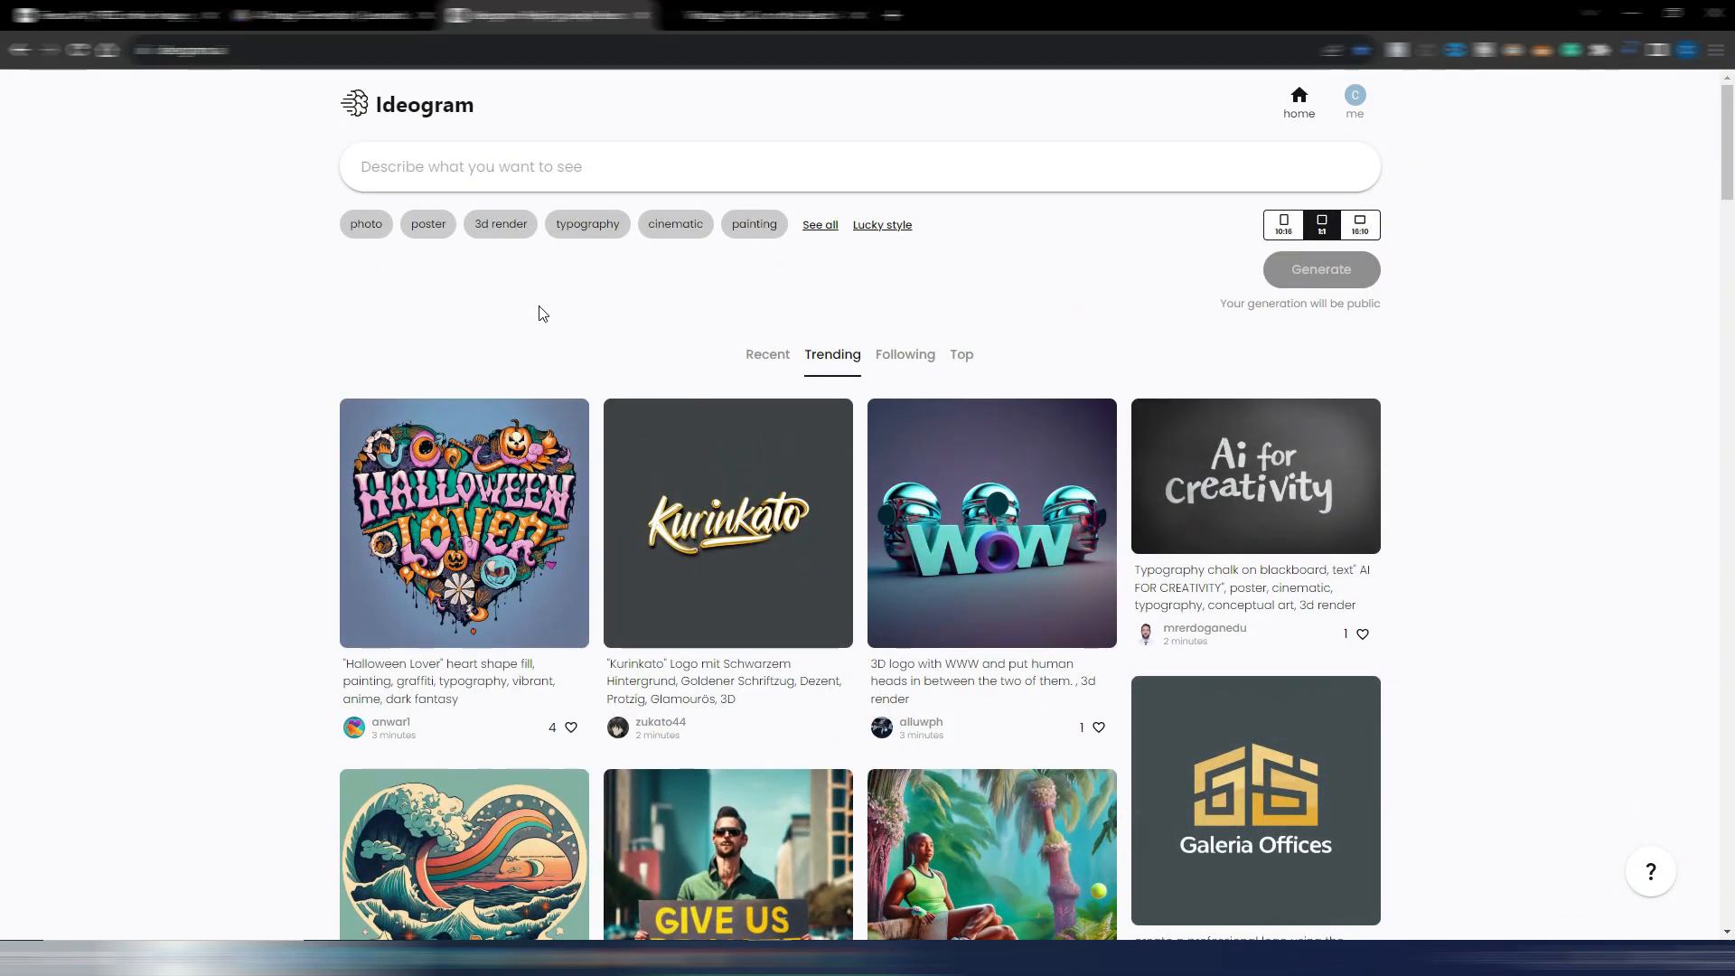
Enter the copied red vintage car prompt in Ideogram, set the aspect ratio to 16:10 and generate the images
{"action": "left_click", "coordinate": [581, 170]}
{"action": "type", "text": "a red vintage car on the beach, in the style of light orange and white, spectacular backdrops, konica auto s3, solapunk, joyful and optimistic, golden age aesthetics, auto body works"}
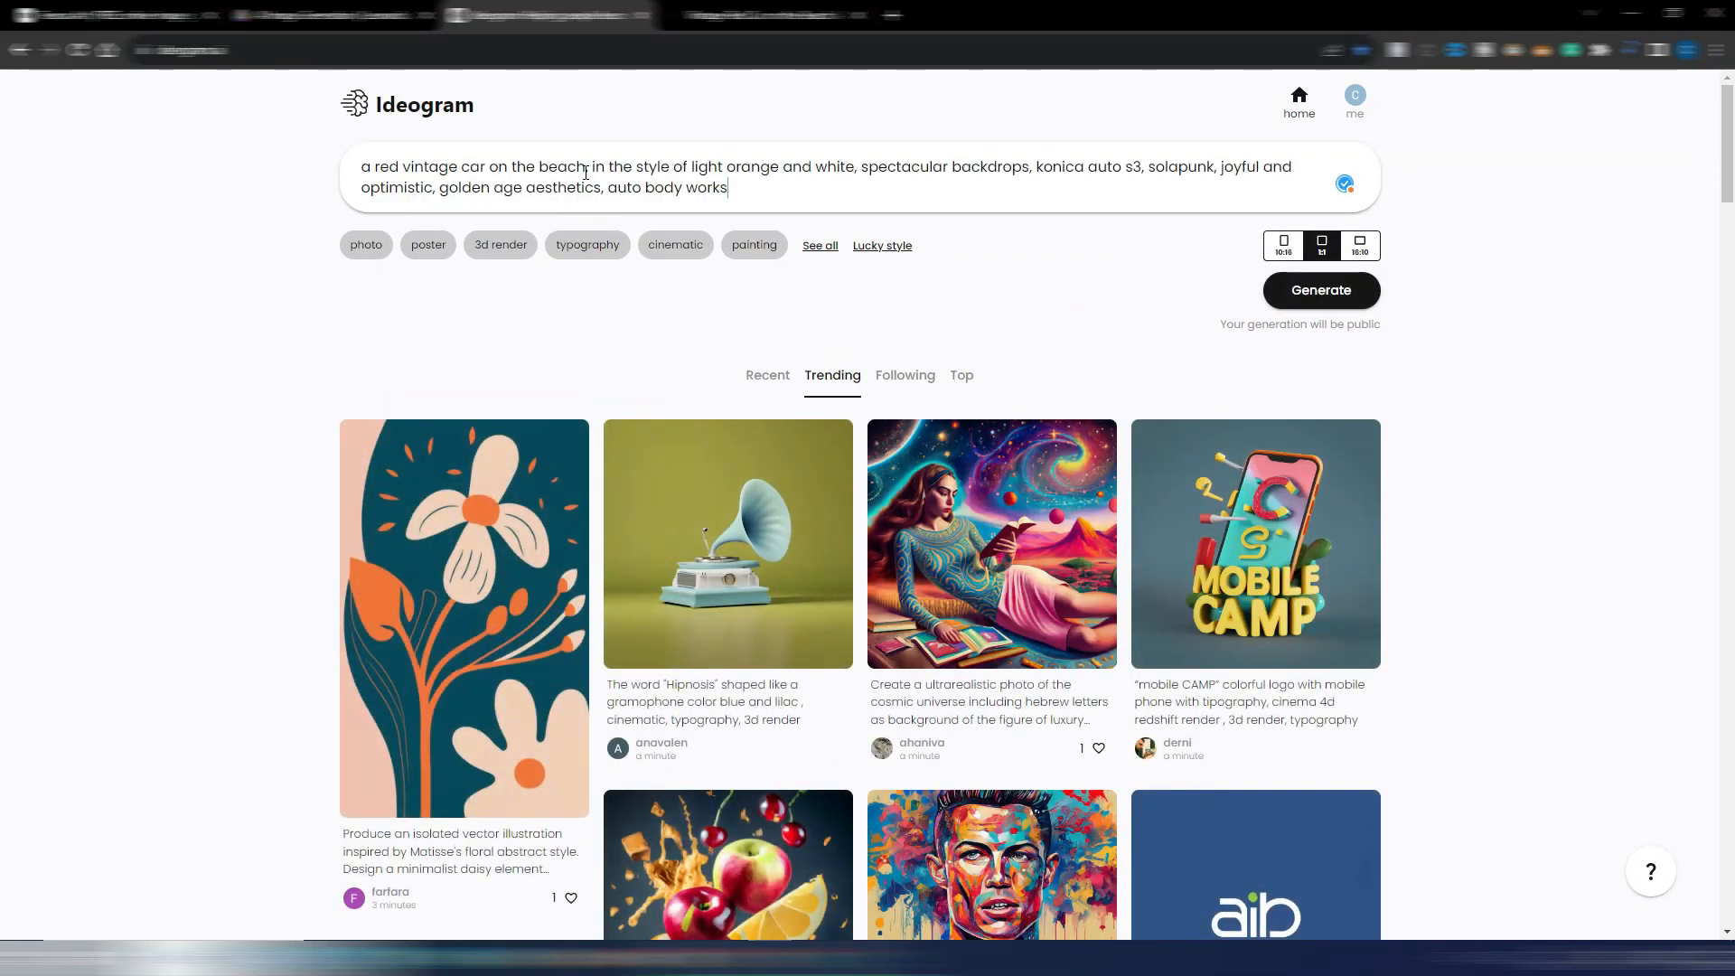
{"action": "left_click", "coordinate": [1366, 247]}
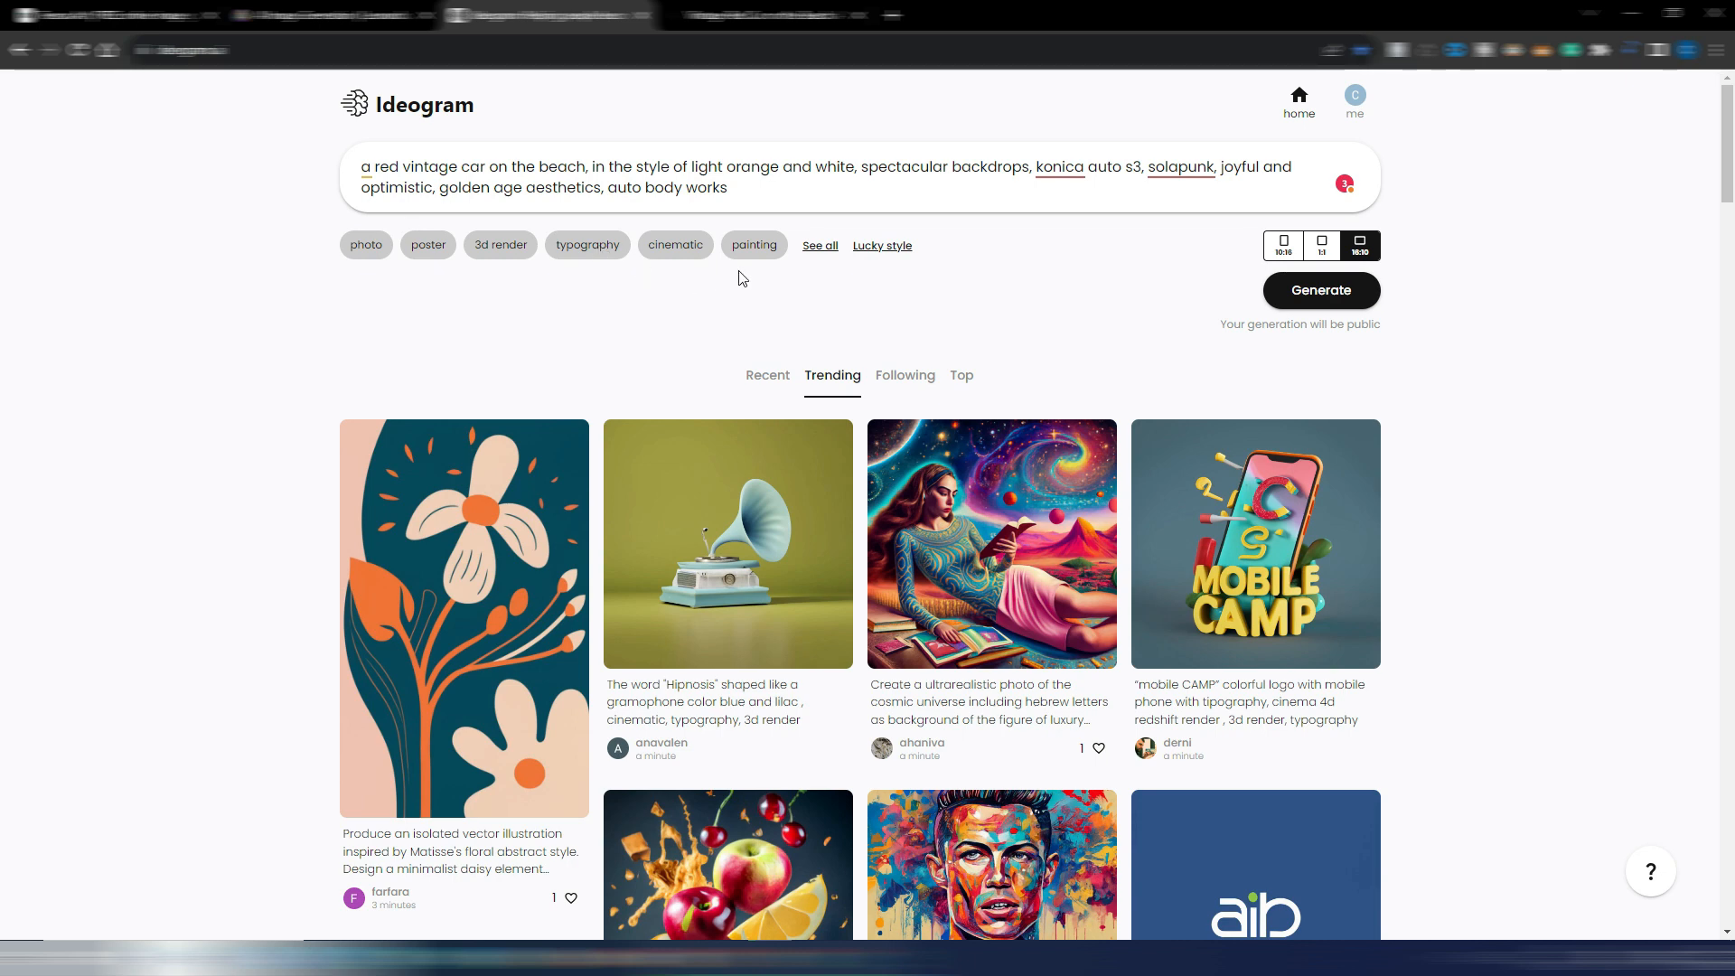
{"action": "left_click", "coordinate": [1322, 293]}
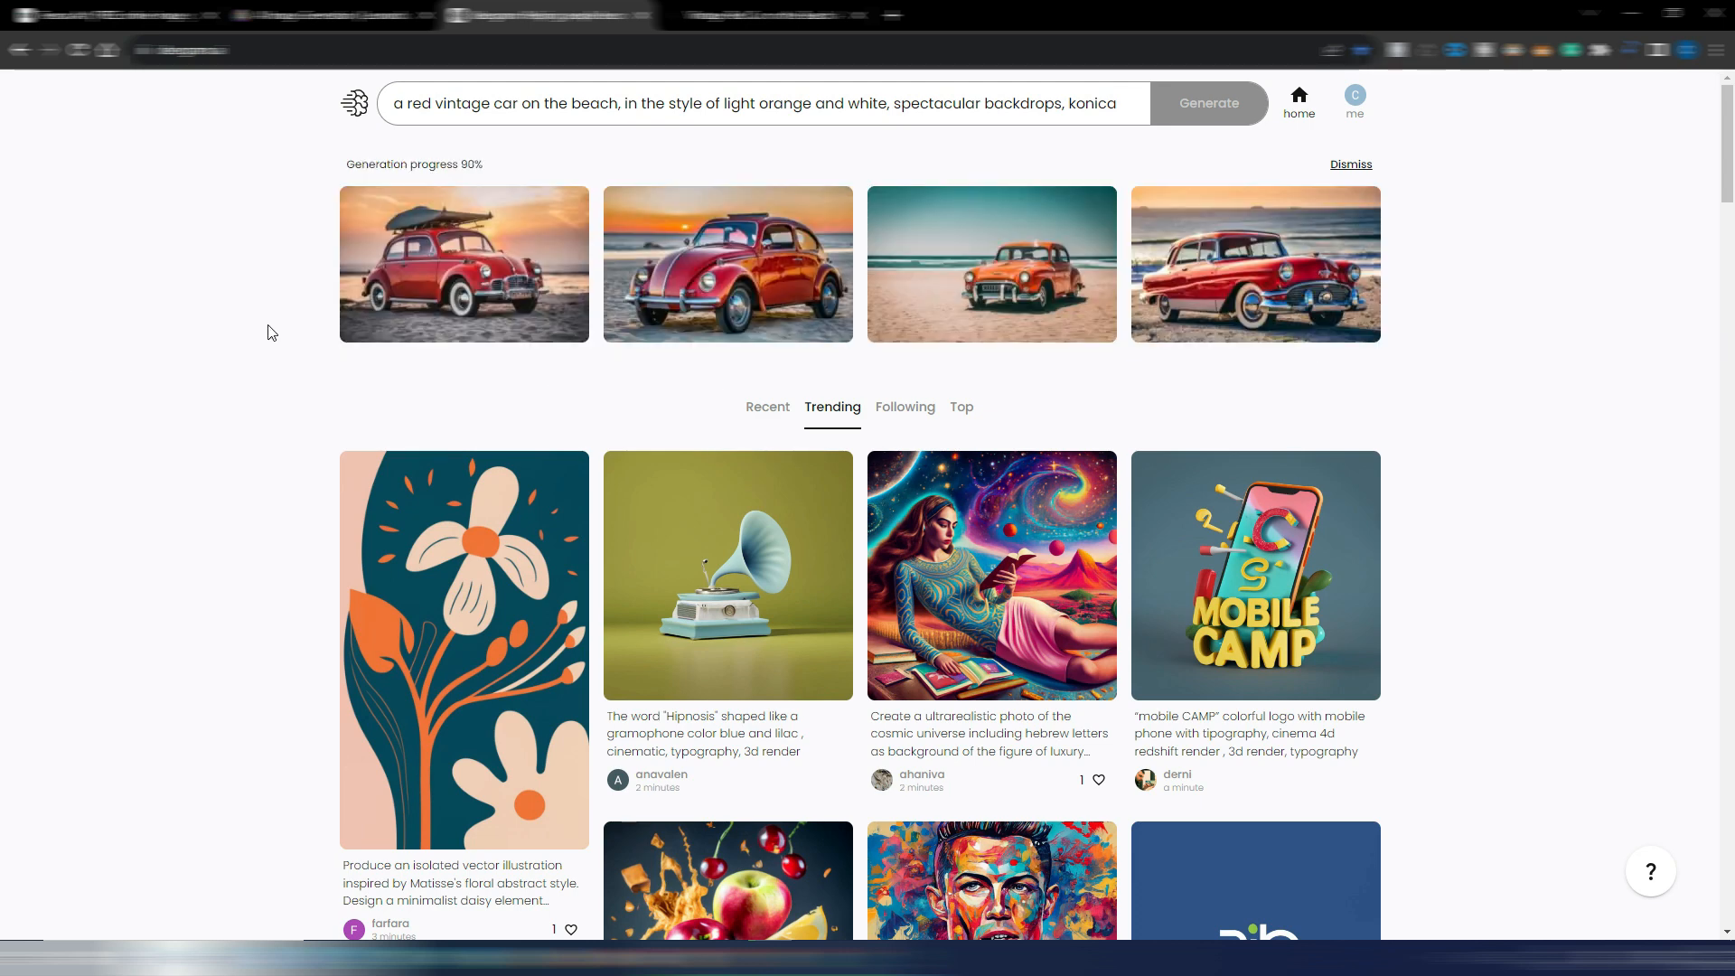
View the first two generated images, the red Beetle with the roof load and the Beetle at sunset, at full size
{"action": "left_click", "coordinate": [488, 263]}
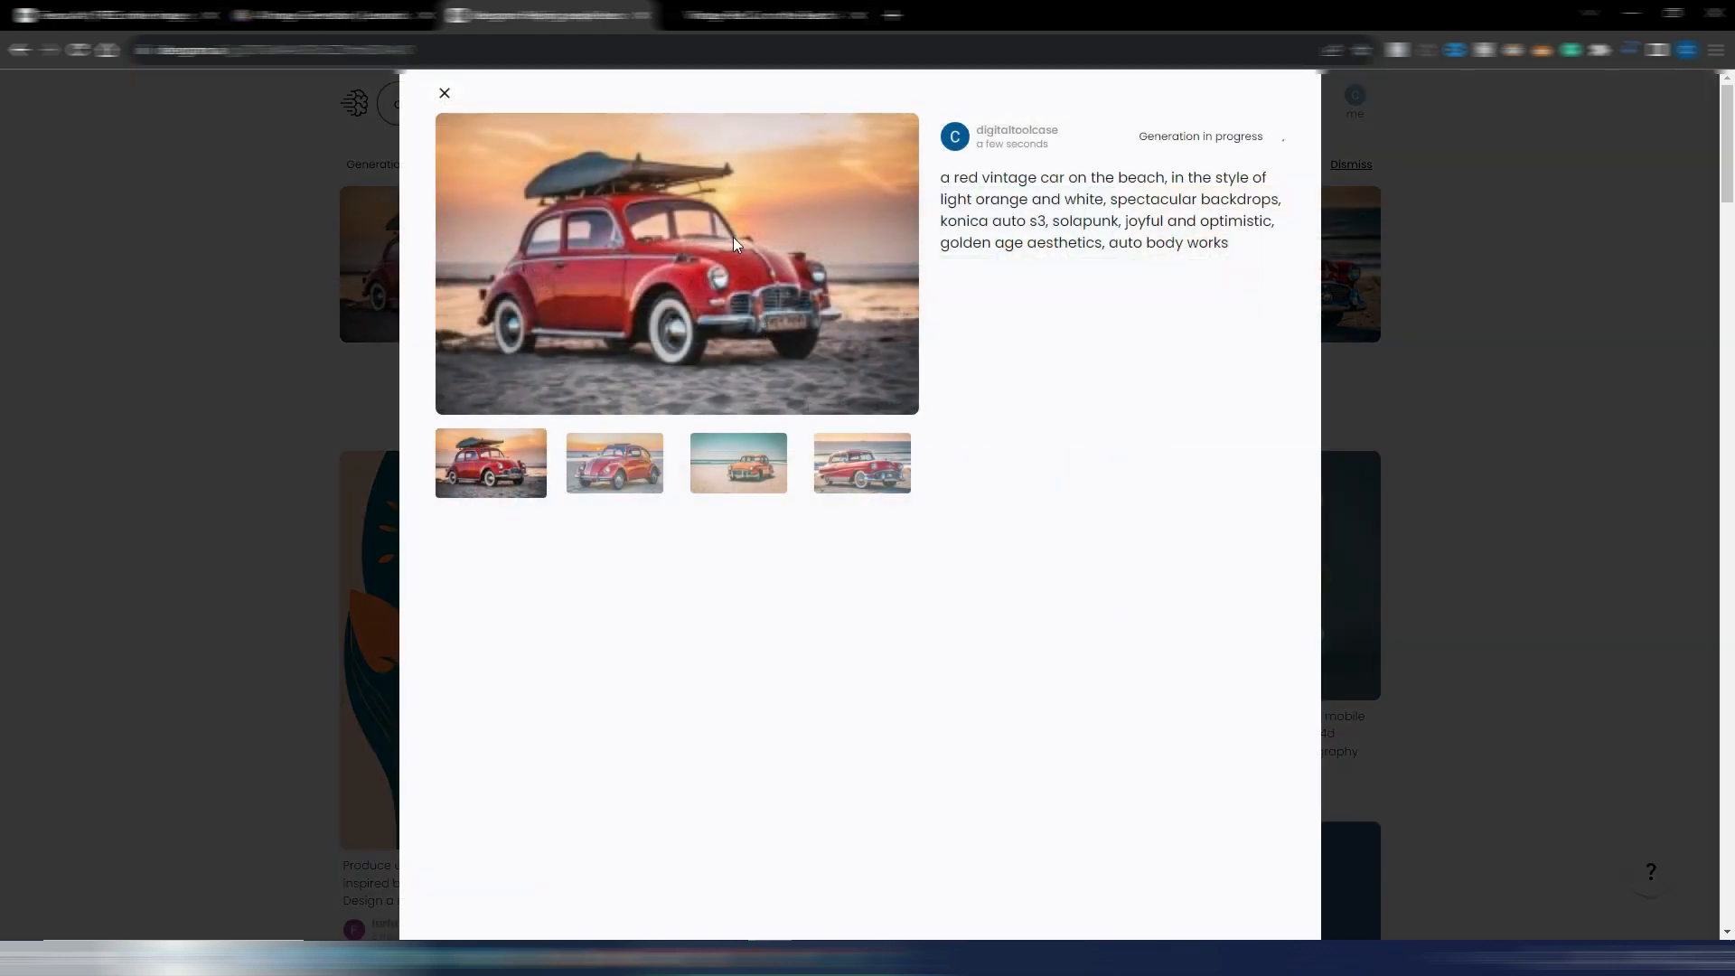
{"action": "left_click", "coordinate": [683, 289]}
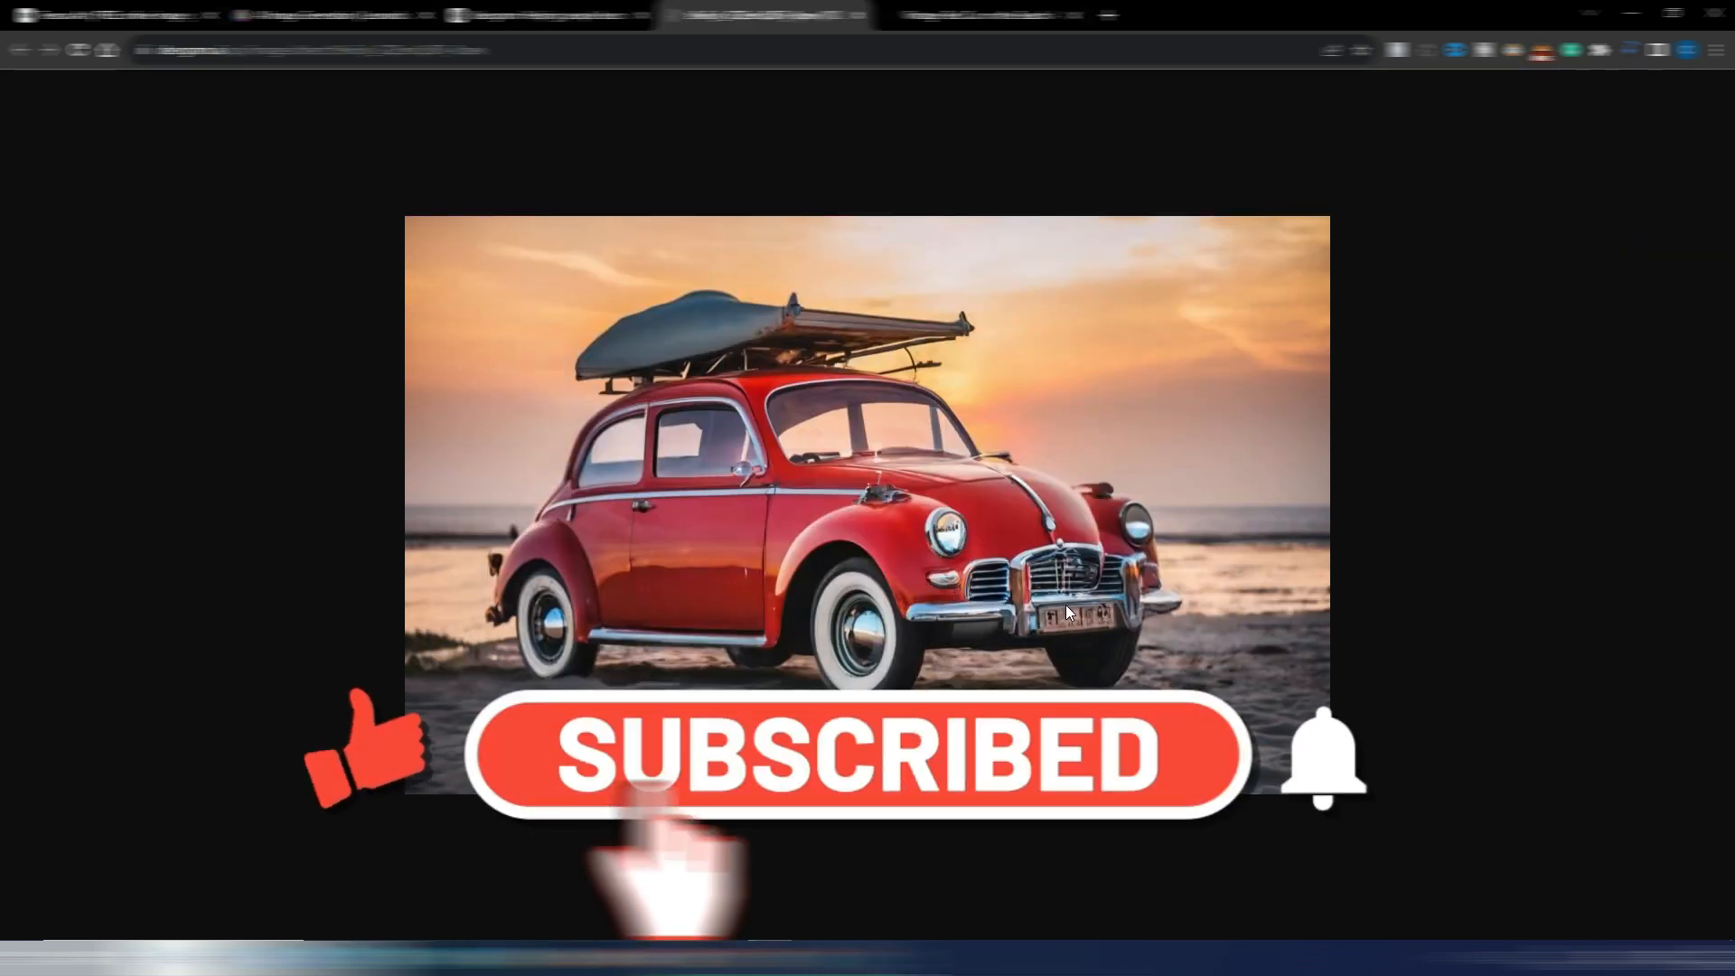
{"action": "left_click", "coordinate": [554, 18]}
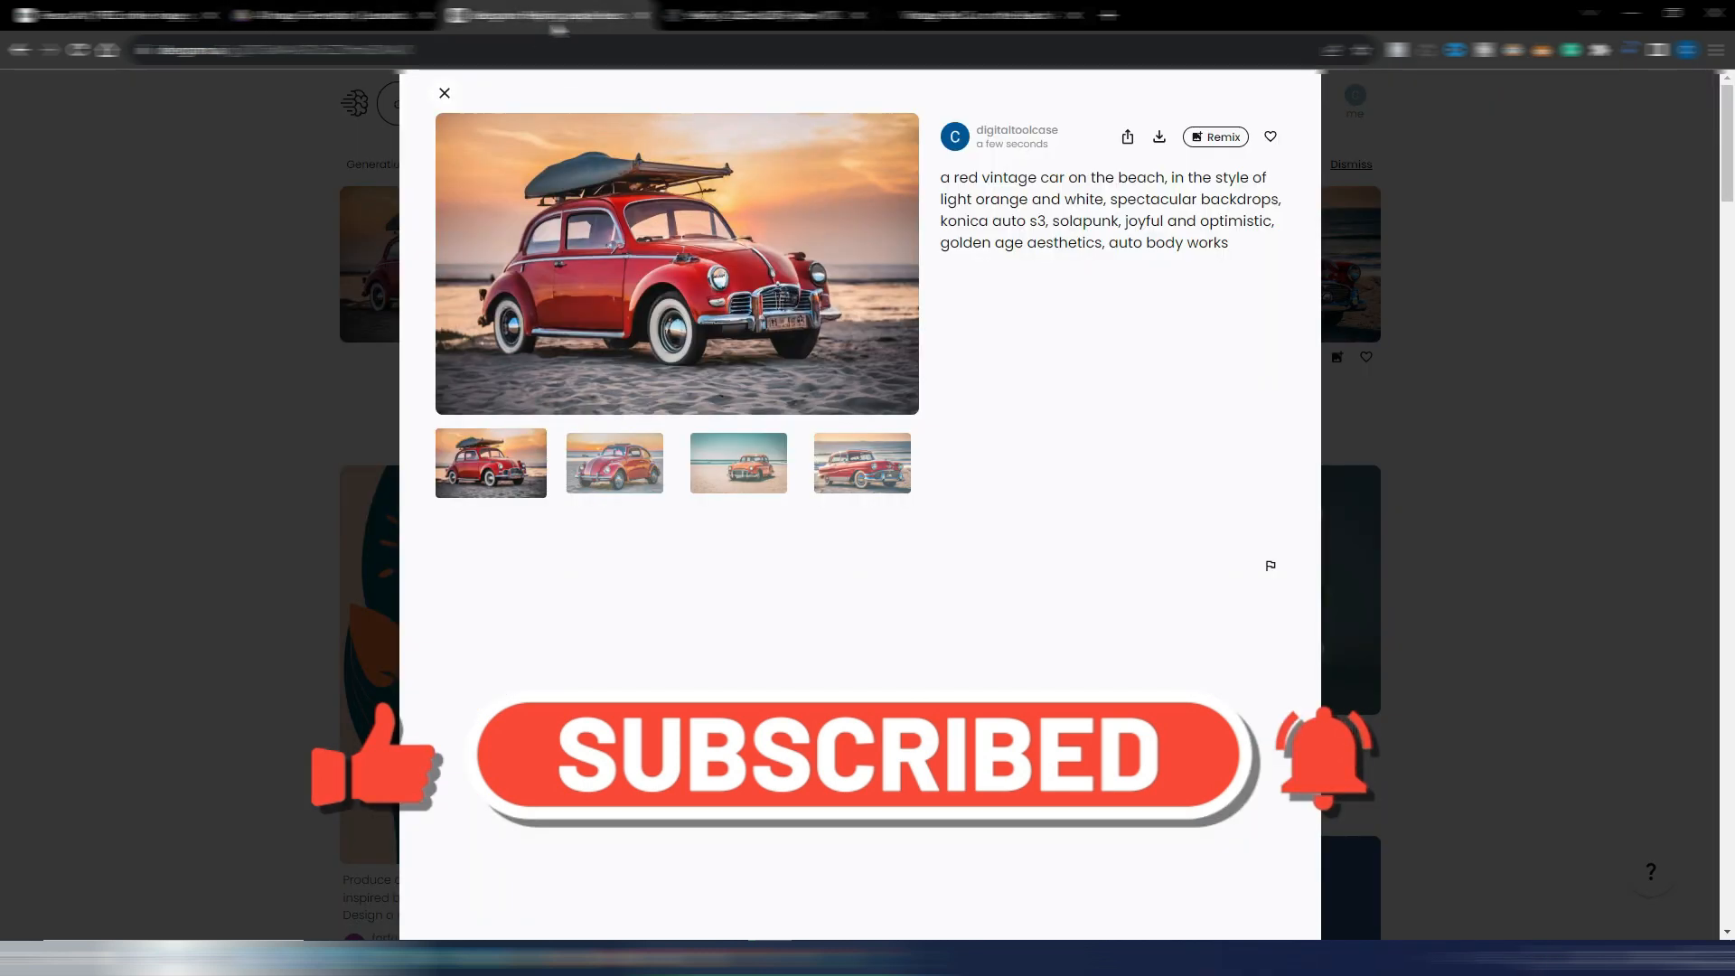
{"action": "left_click", "coordinate": [617, 467]}
{"action": "left_click", "coordinate": [635, 282]}
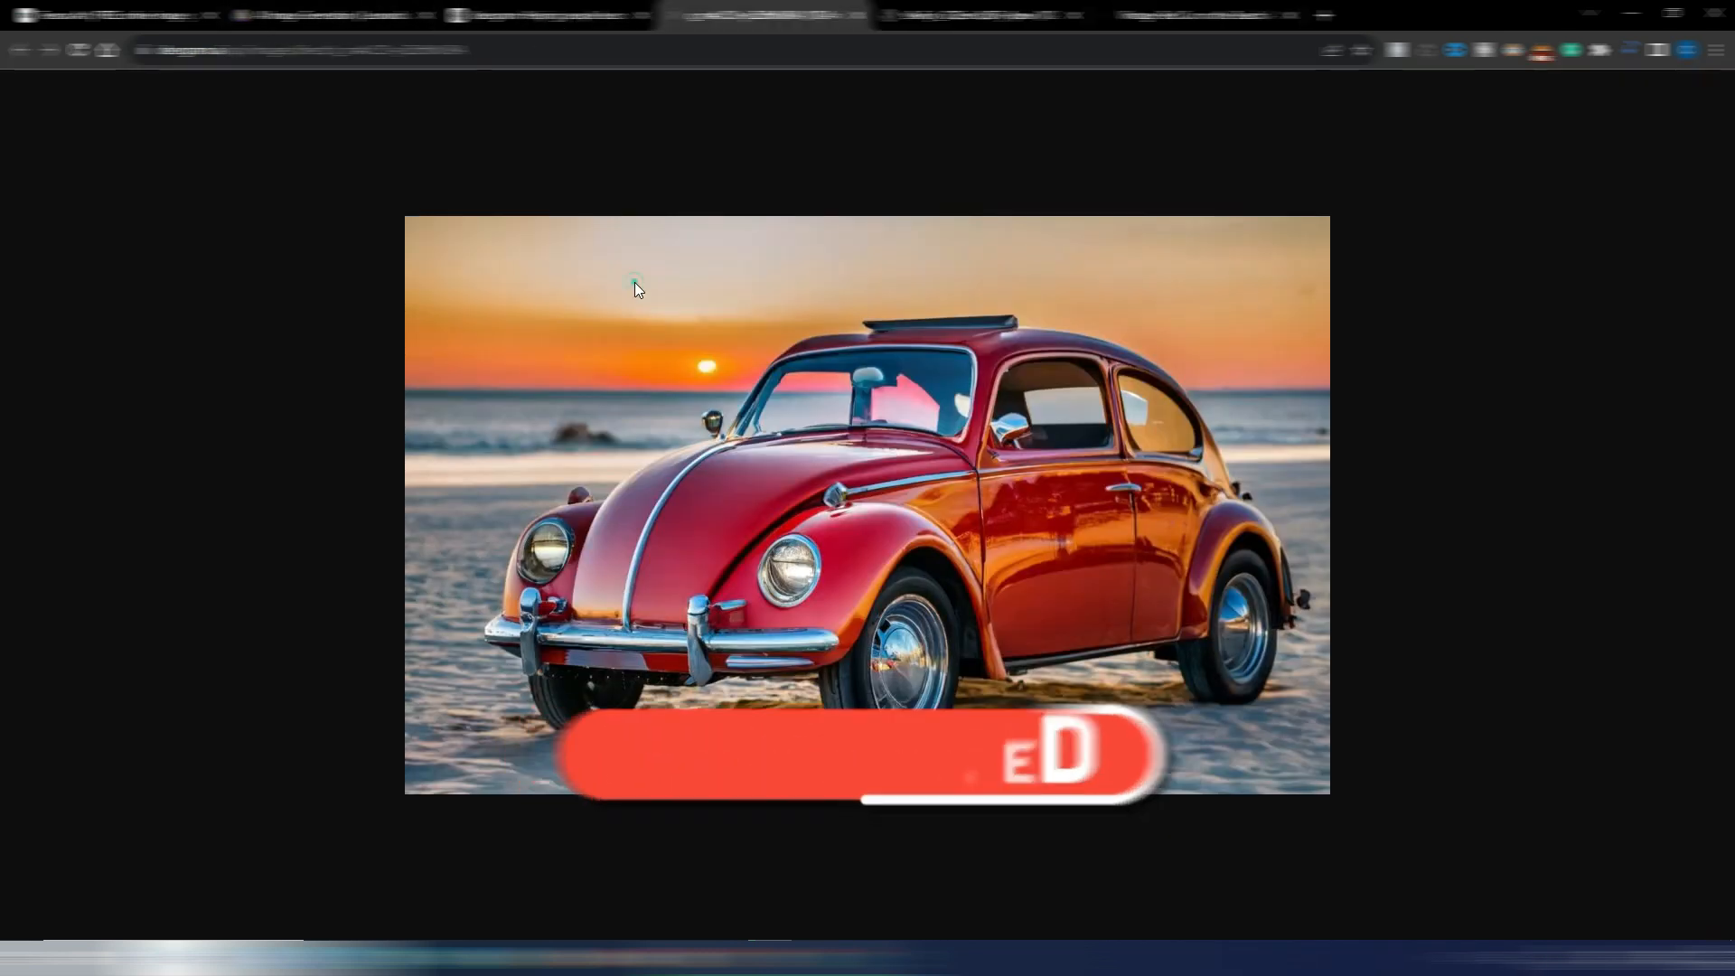
View the third and fourth generated images, the orange car and the red car by the sea, at full size
{"action": "key", "text": "ctrl+shift+Tab"}
{"action": "left_click", "coordinate": [738, 463]}
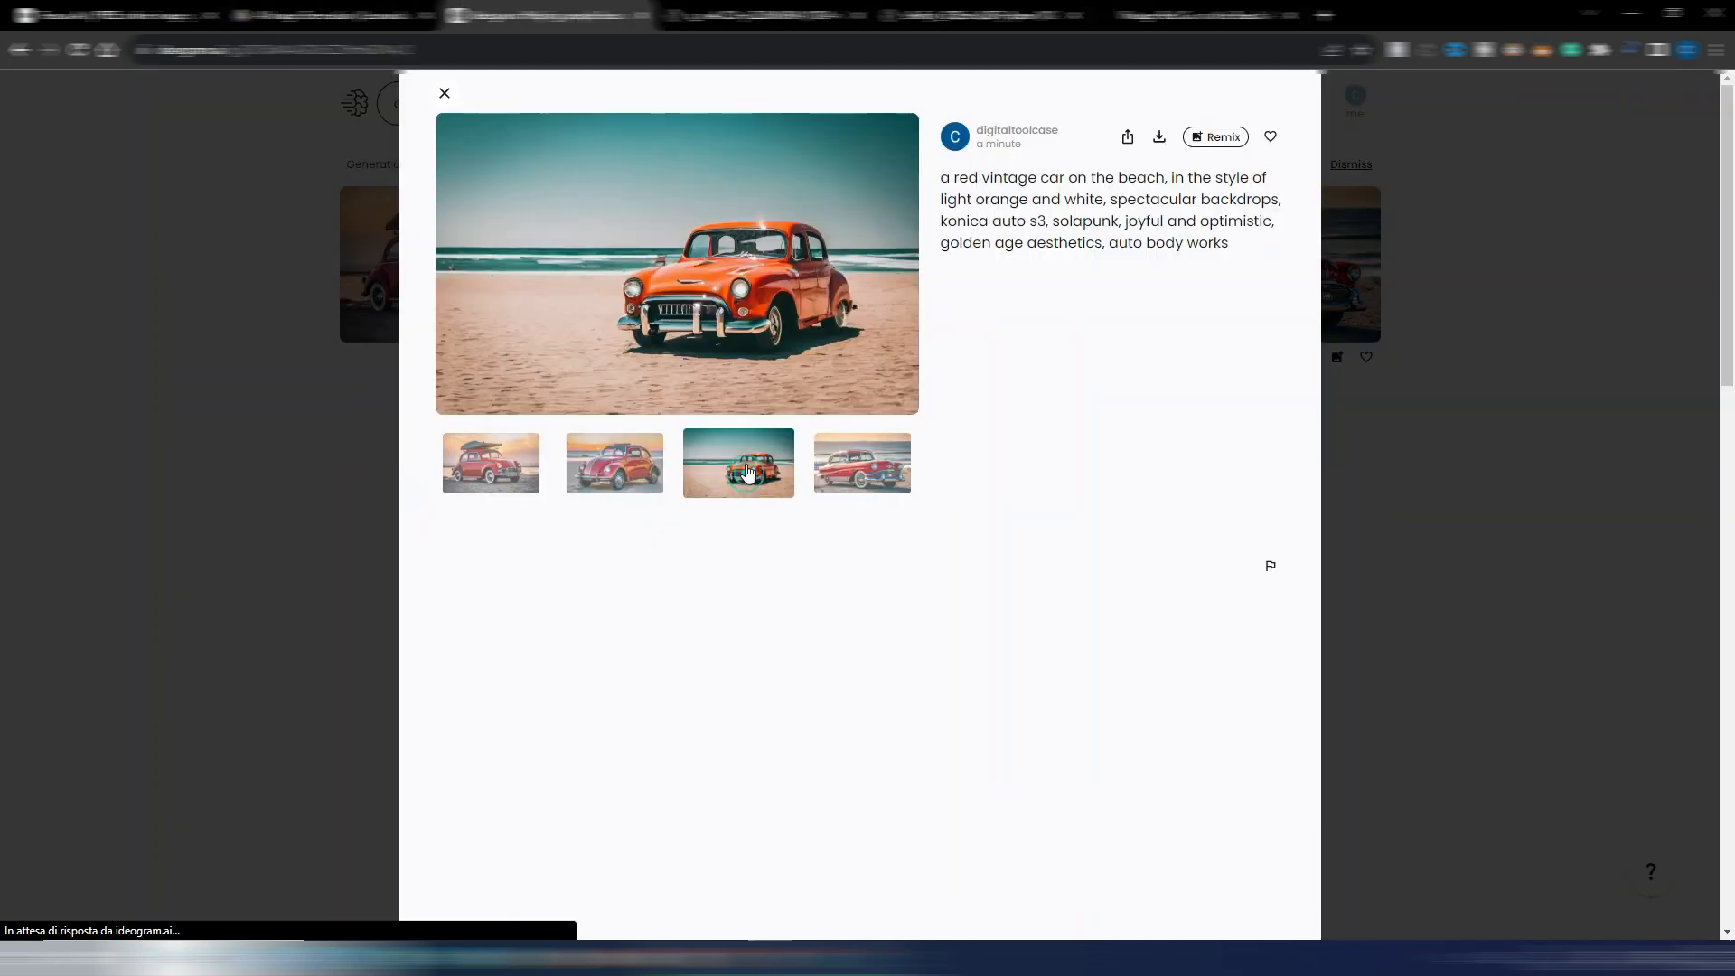
{"action": "left_click", "coordinate": [730, 316]}
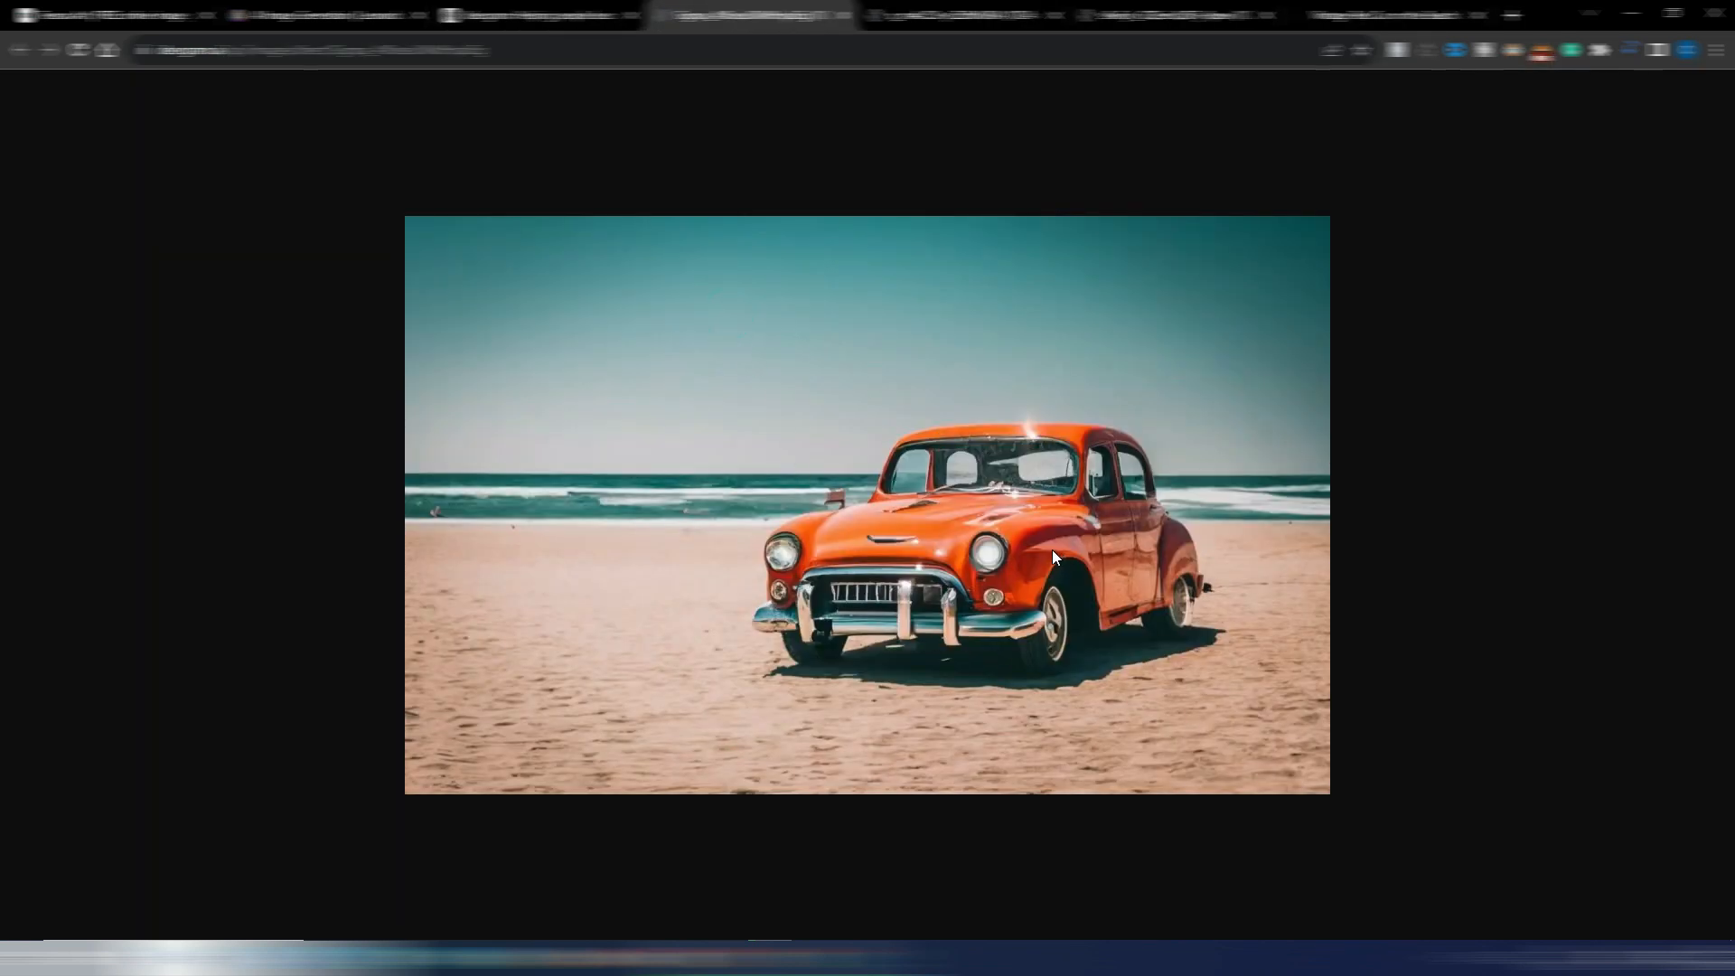
{"action": "key", "text": "ctrl+shift+Tab"}
{"action": "left_click", "coordinate": [866, 462]}
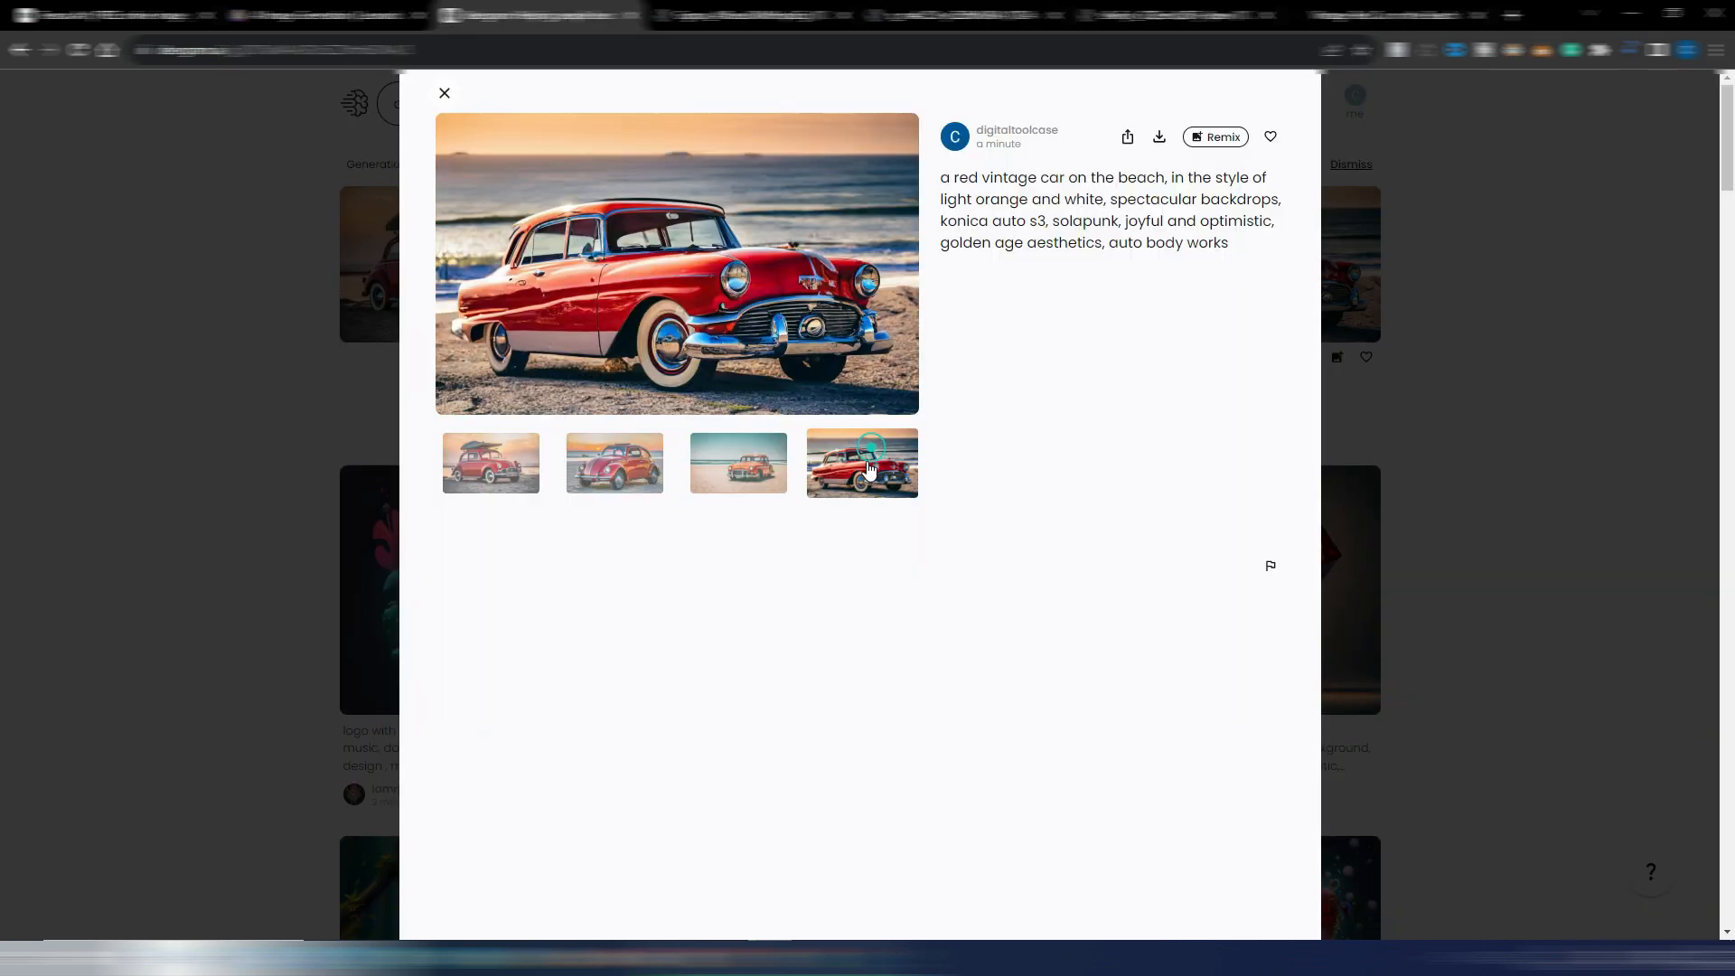
{"action": "left_click", "coordinate": [715, 288]}
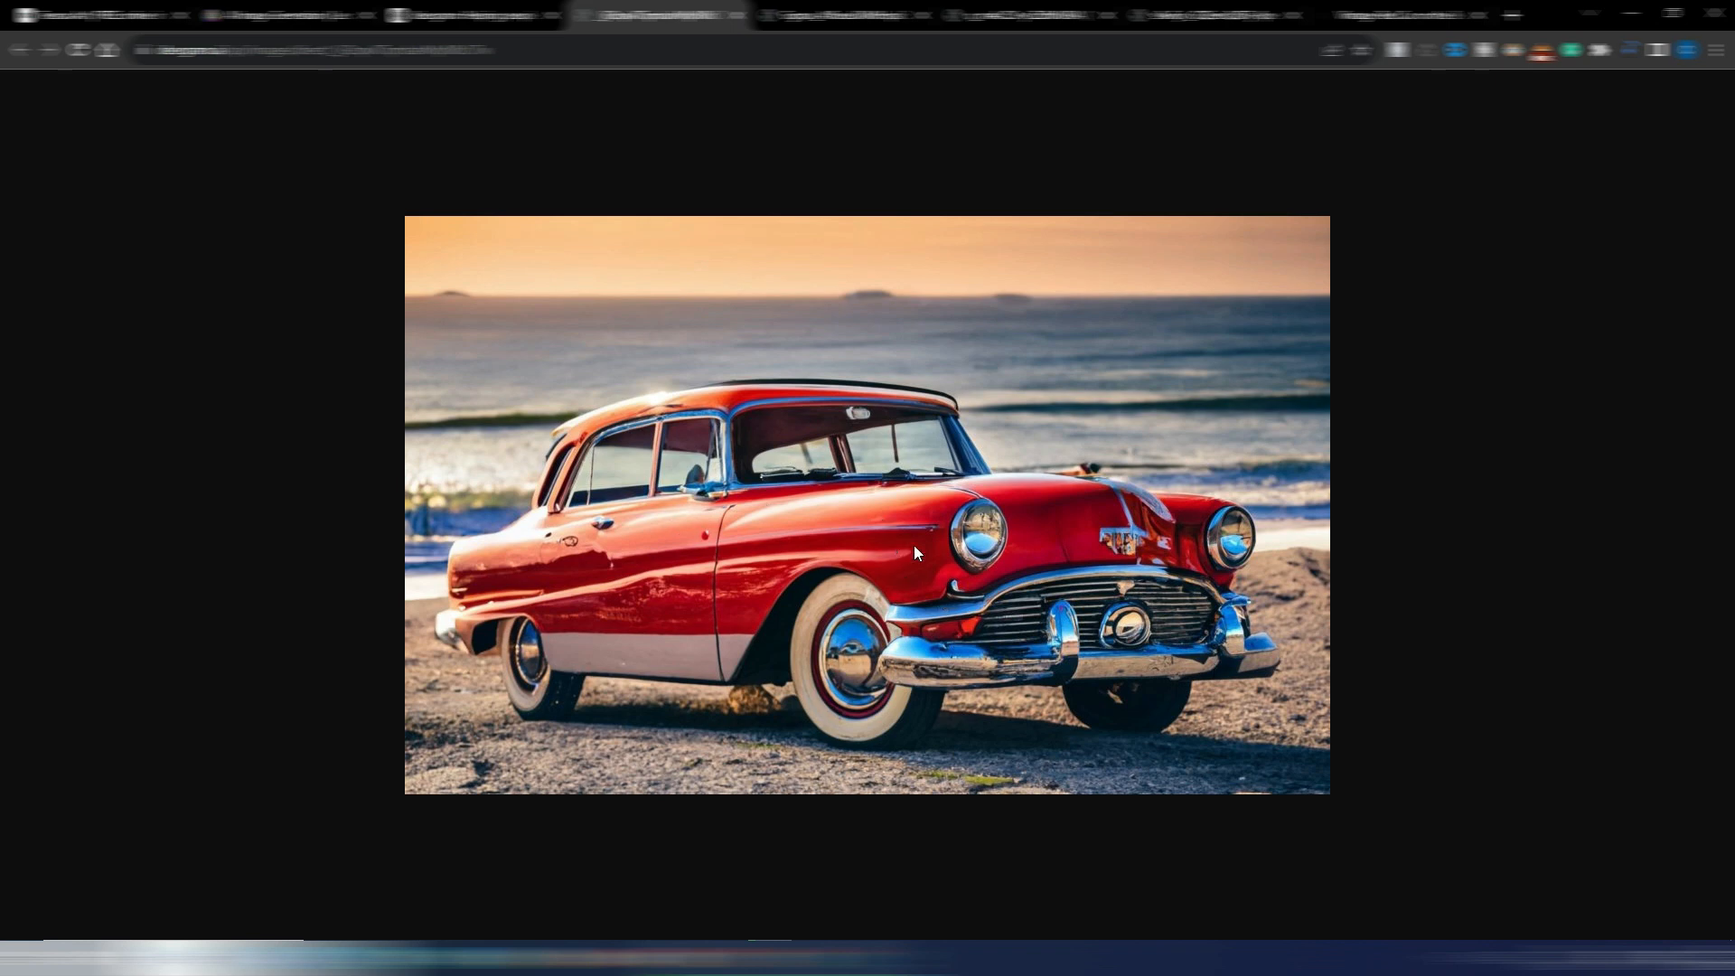
Close the full-size tabs of the second, third and fourth car images and leave the generation's detail view
{"action": "left_click", "coordinate": [737, 15]}
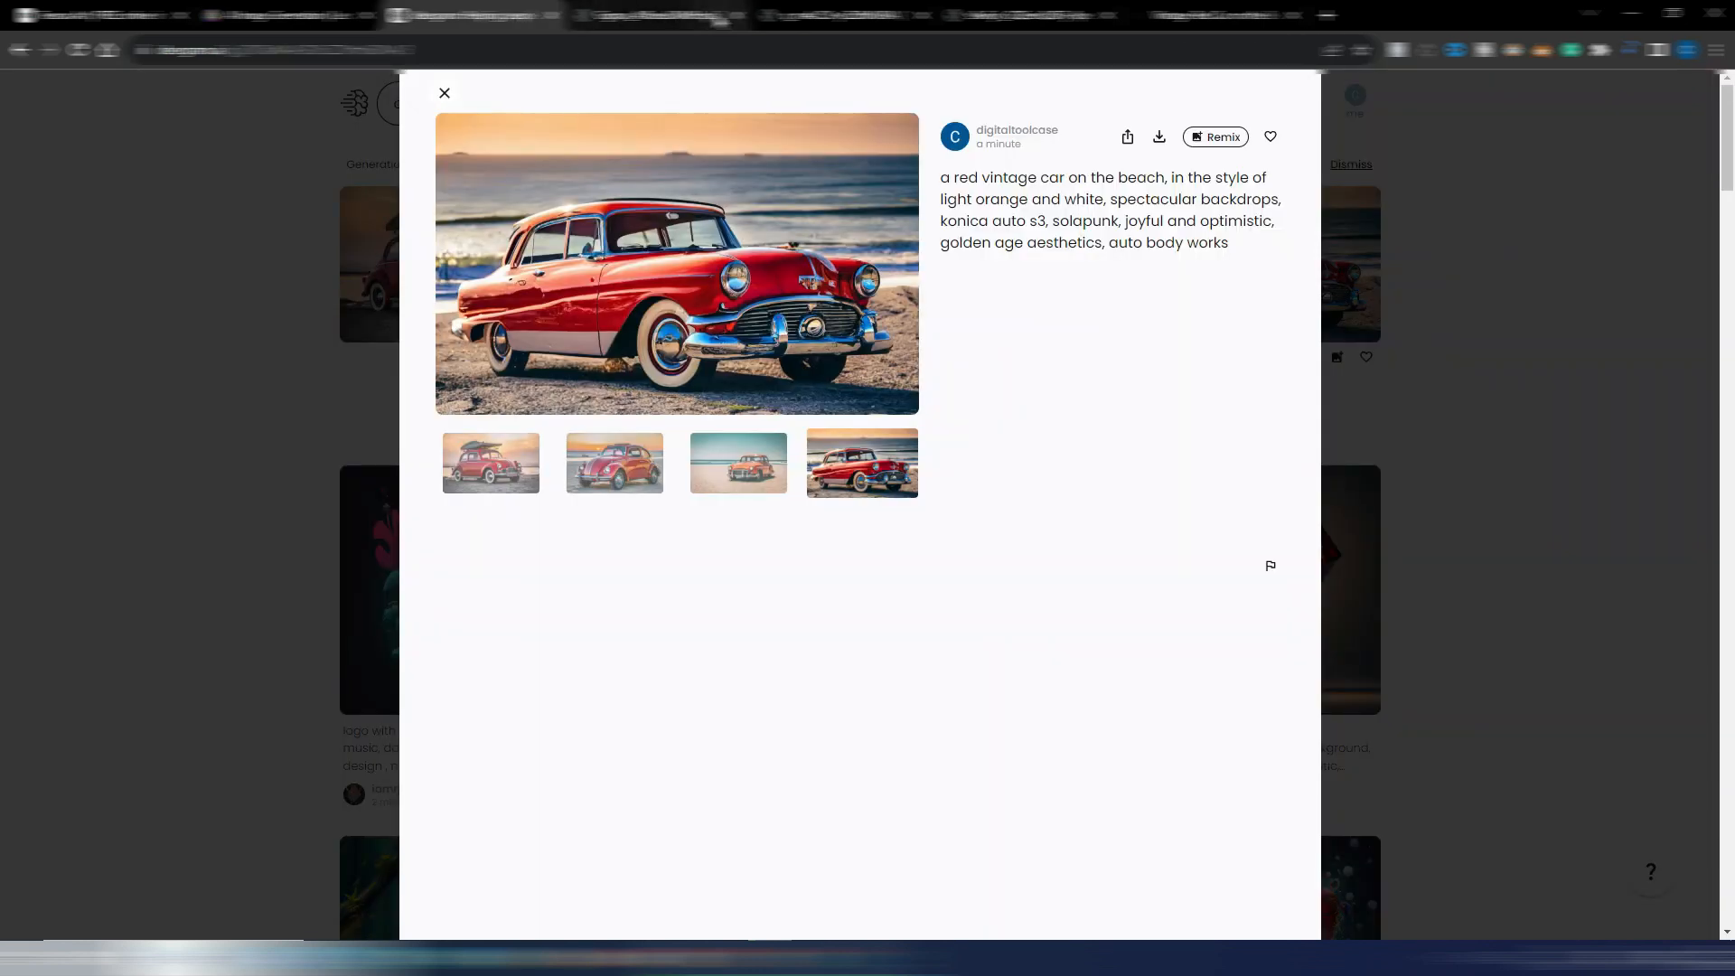
{"action": "left_click", "coordinate": [705, 19]}
{"action": "left_click", "coordinate": [736, 15]}
{"action": "left_click", "coordinate": [738, 15]}
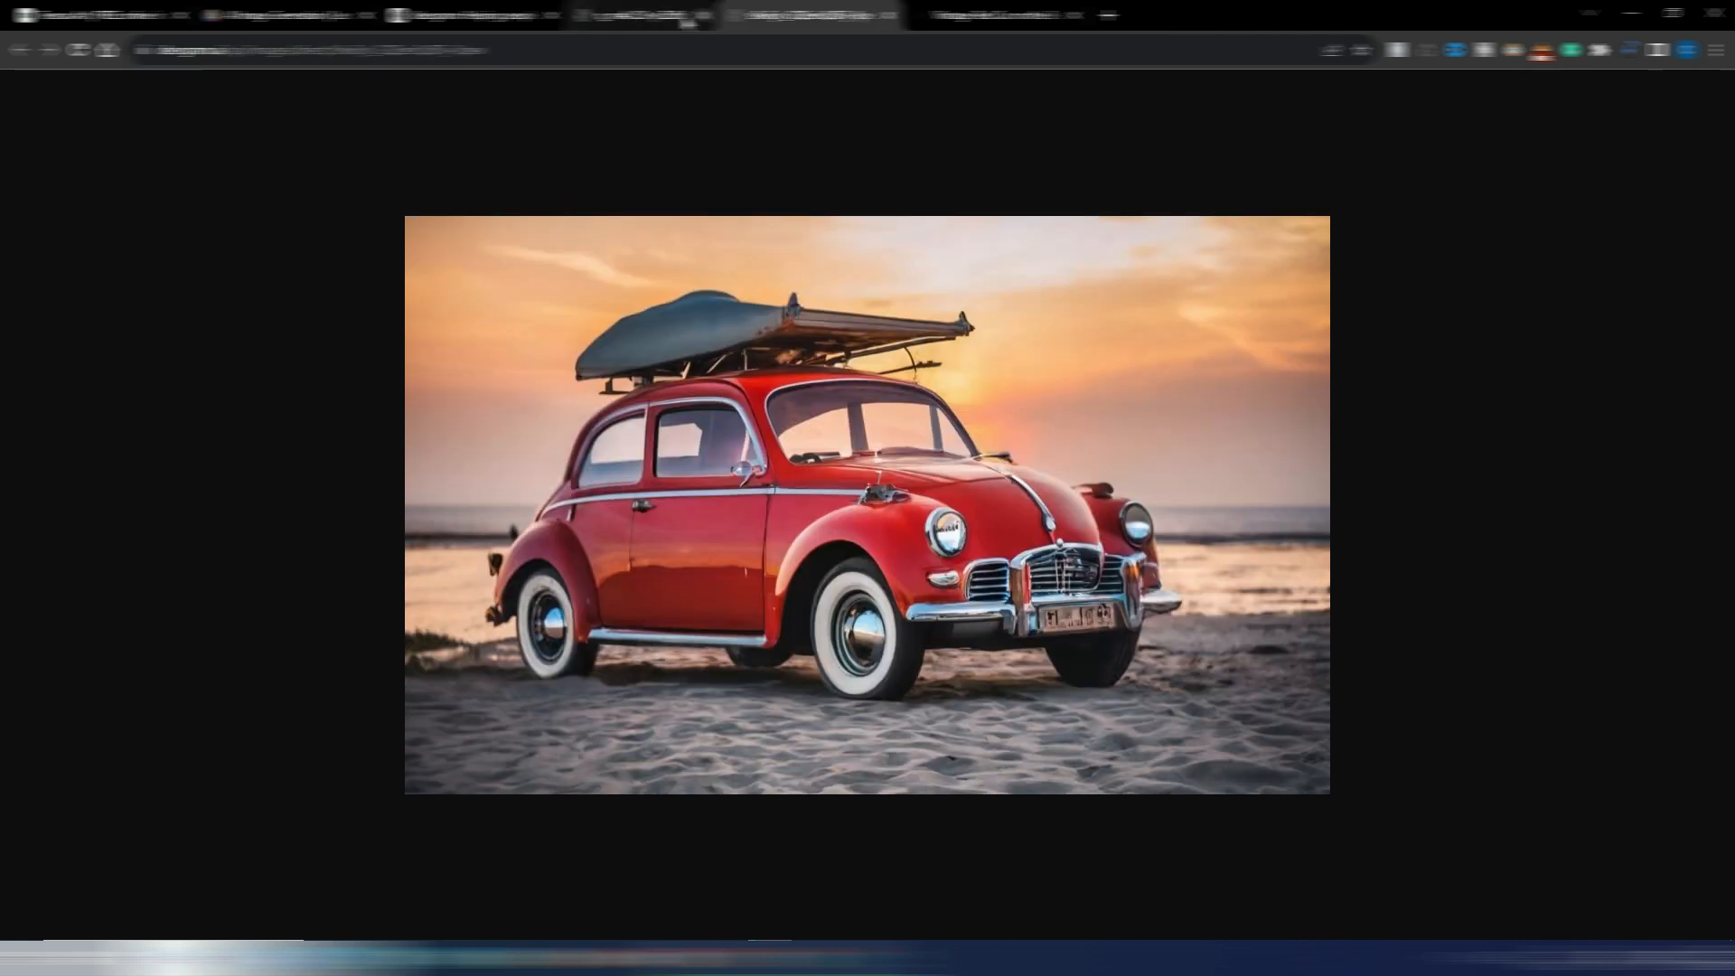
{"action": "left_click", "coordinate": [687, 18]}
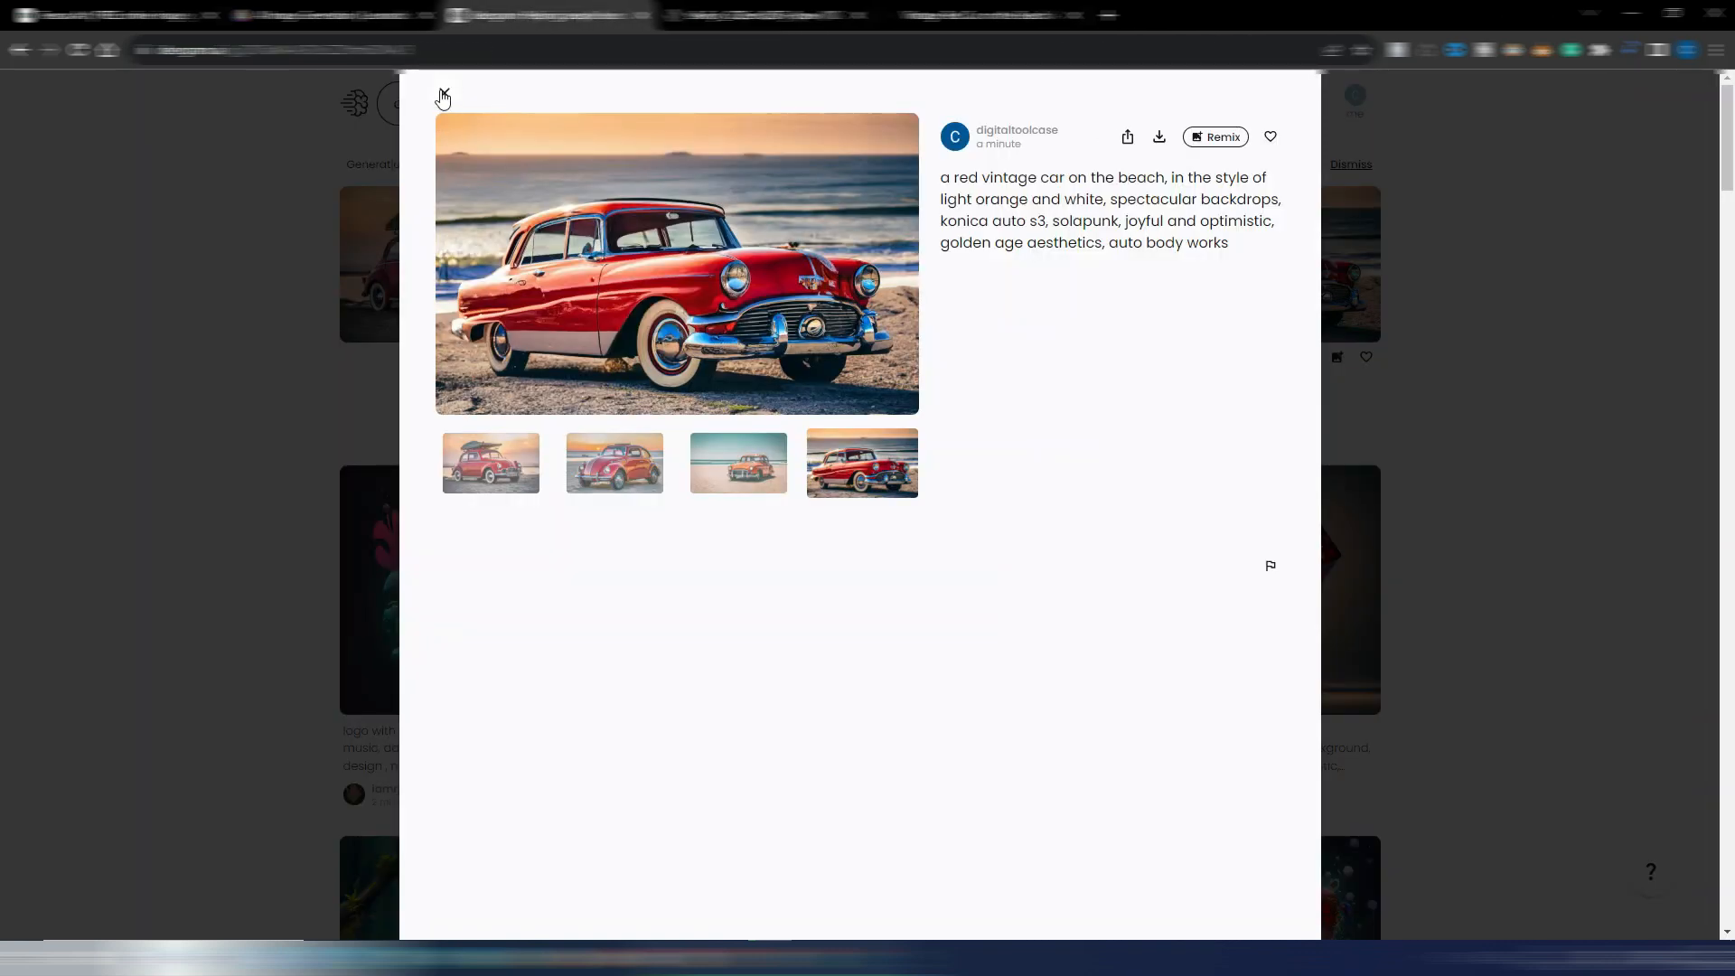
{"action": "left_click", "coordinate": [442, 94]}
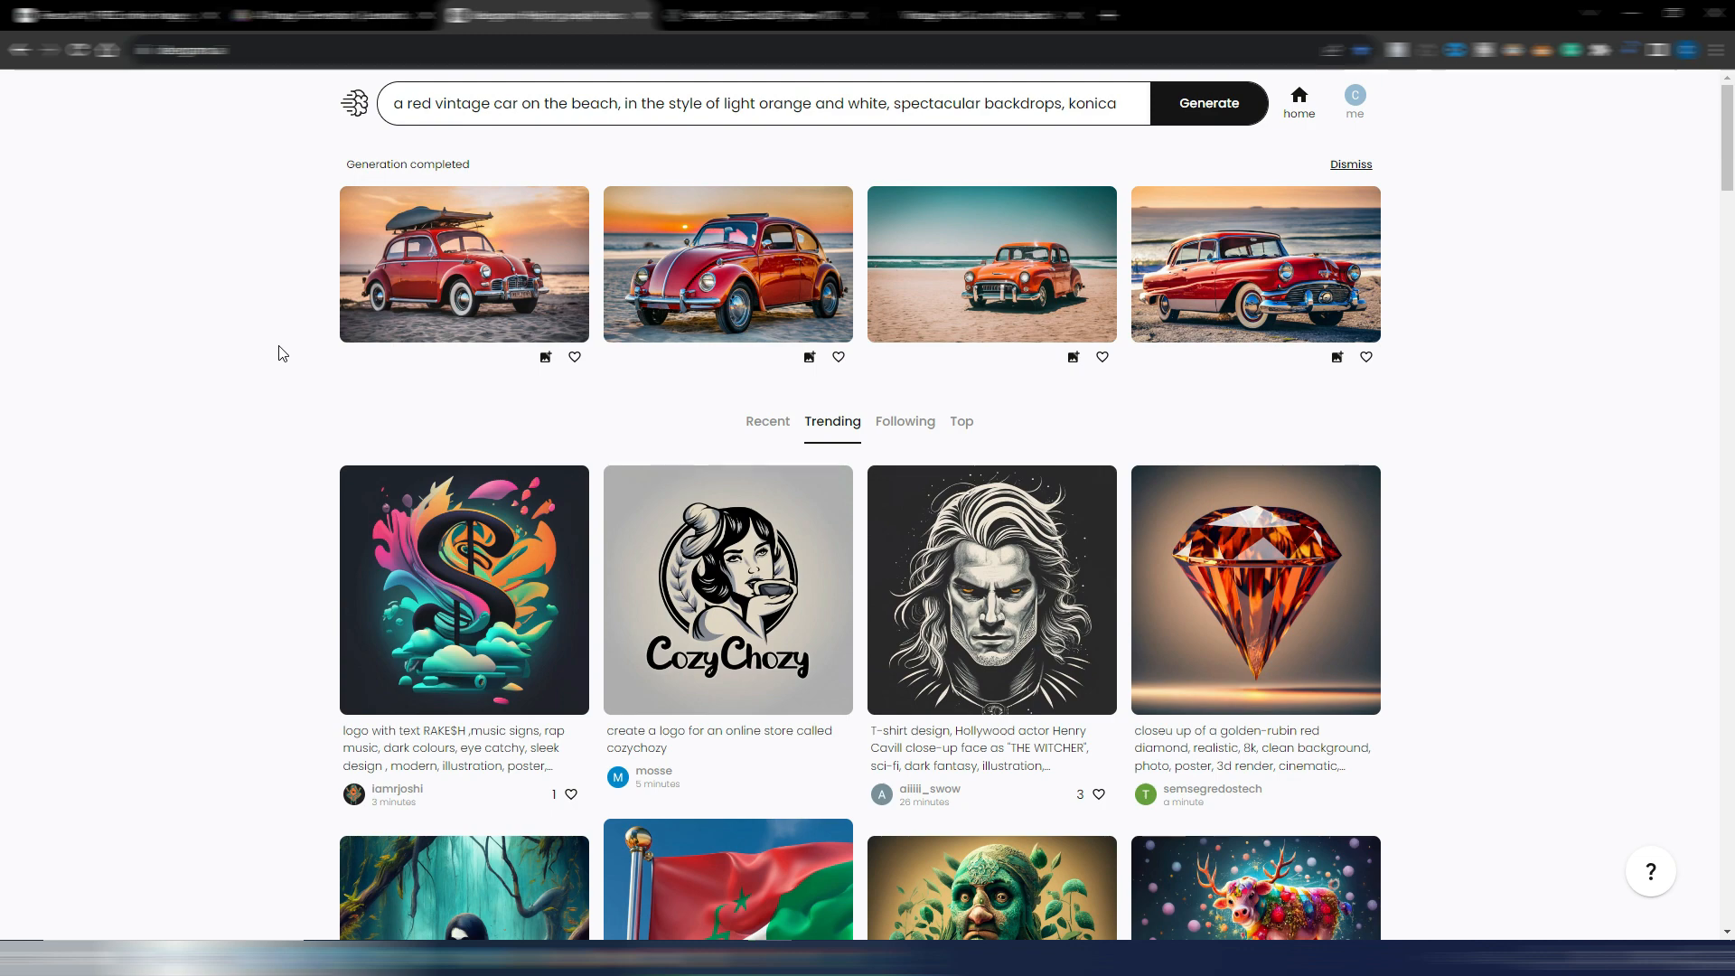
Find the "Hello Fall" retro sunset t-shirt design in the trending gallery, copy its prompt and close its details
{"action": "scroll", "coordinate": [282, 353], "scroll_direction": "down", "scroll_amount": 7}
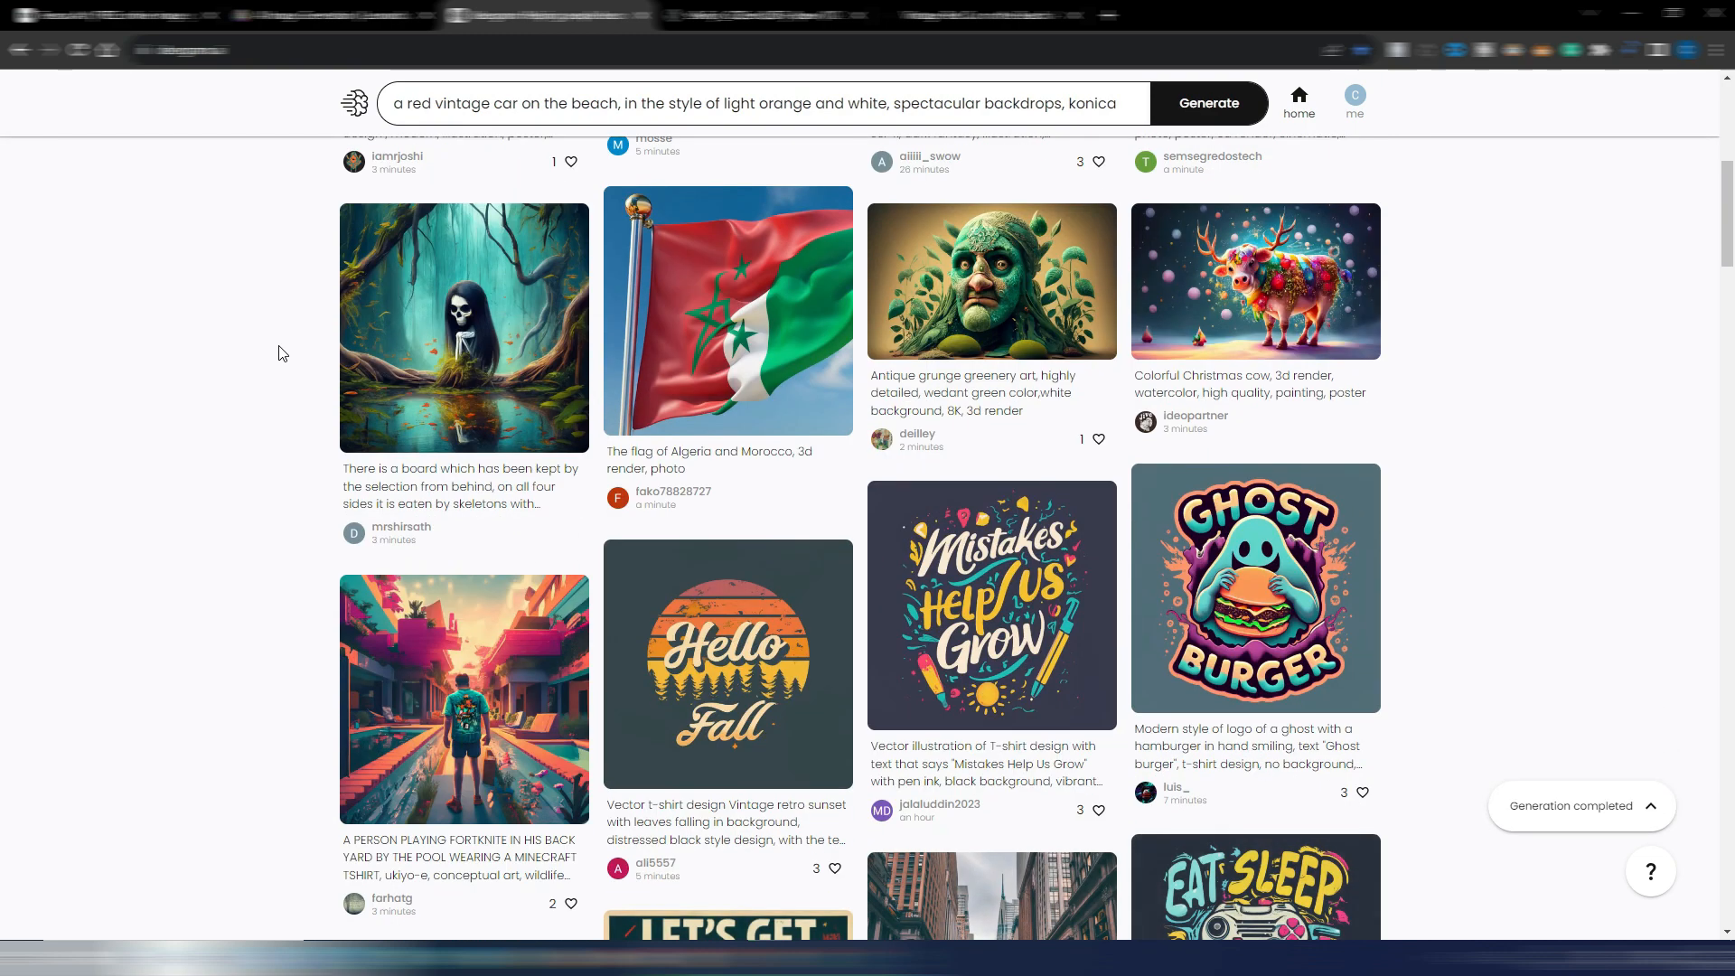
{"action": "scroll", "coordinate": [298, 434], "scroll_direction": "down", "scroll_amount": 5}
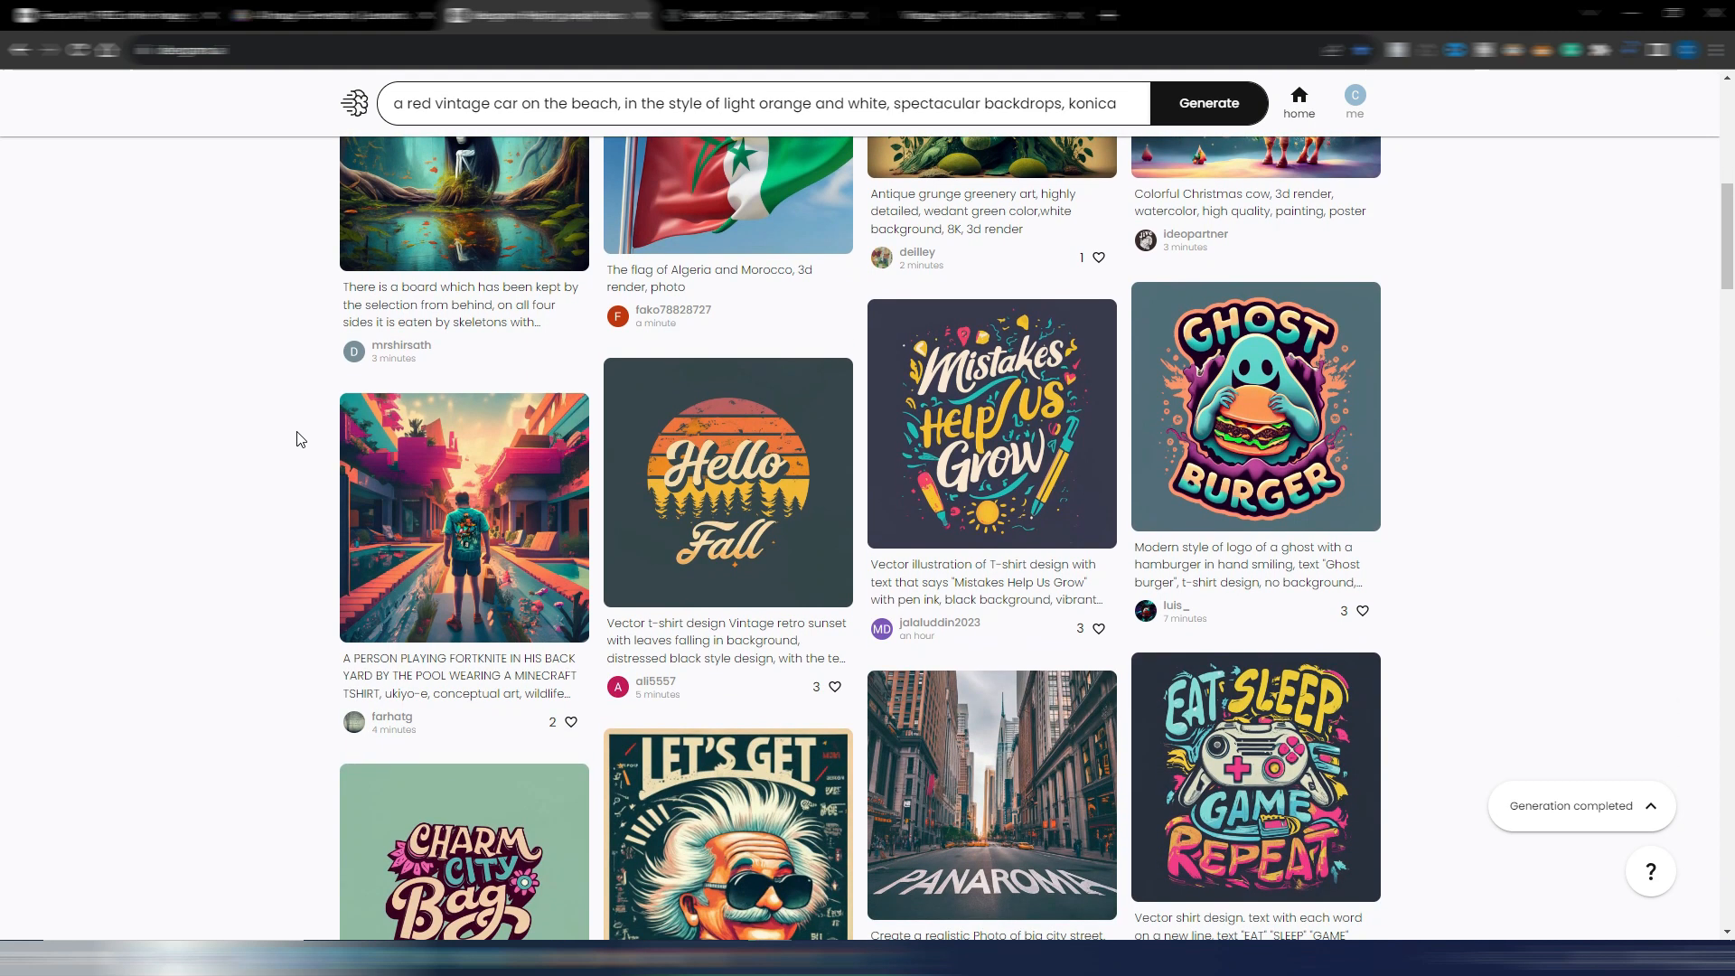
{"action": "scroll", "coordinate": [298, 439], "scroll_direction": "down", "scroll_amount": 1}
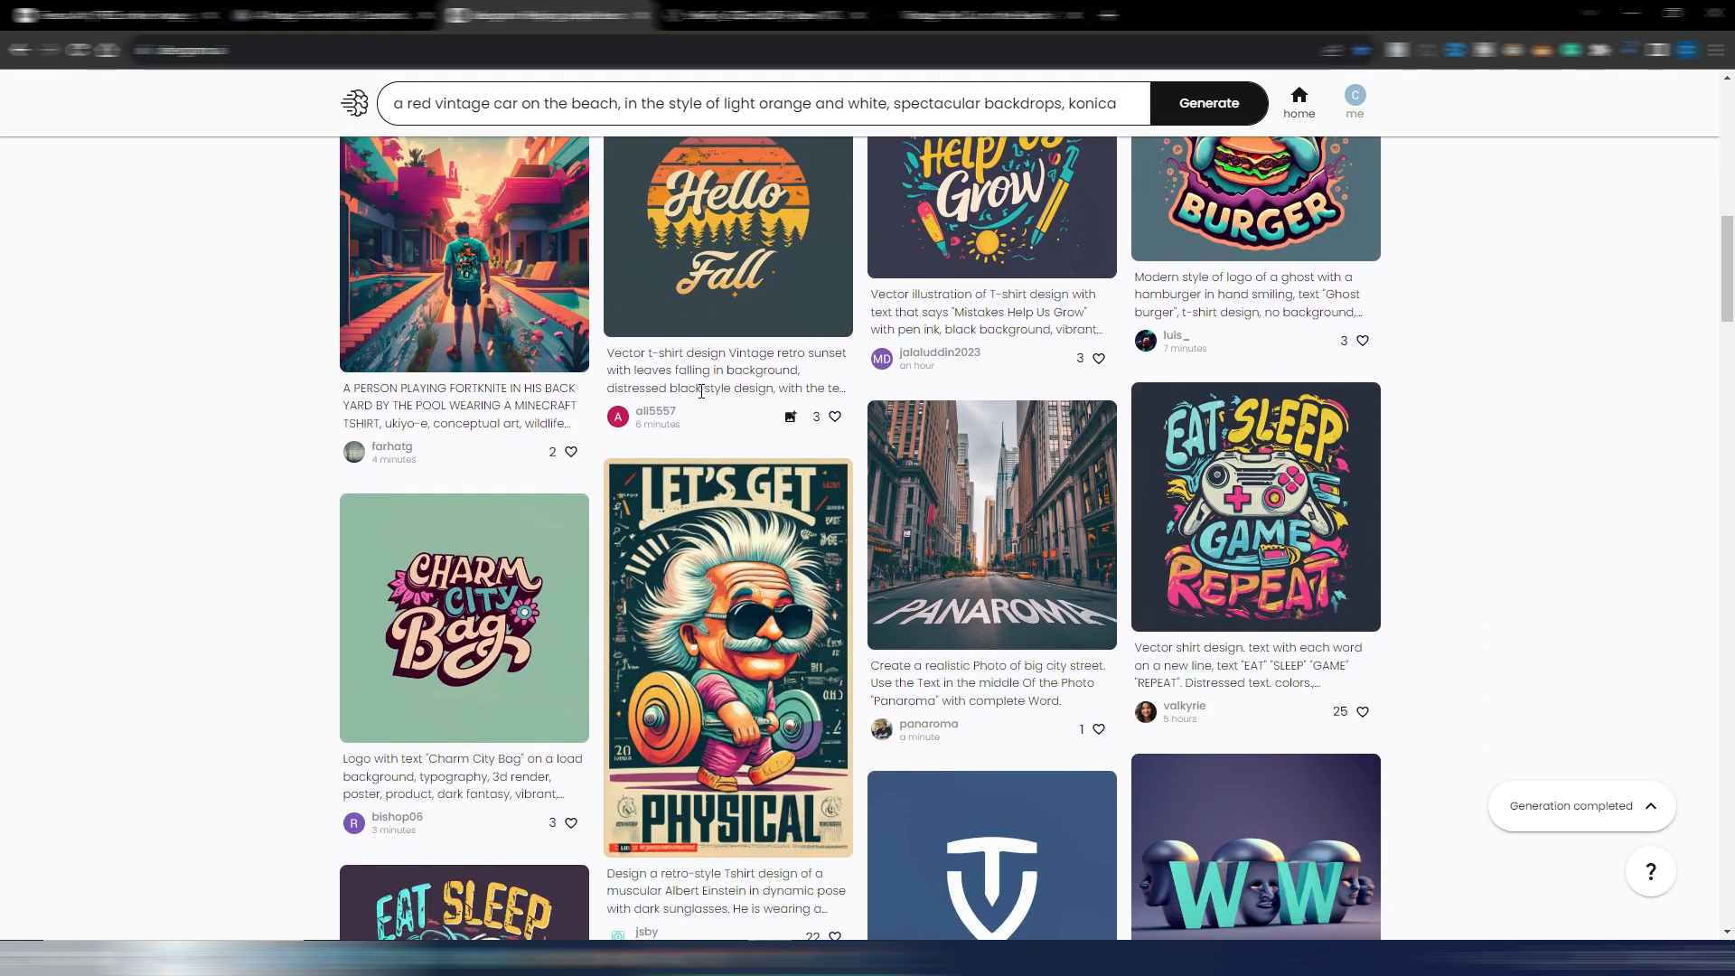
{"action": "left_click", "coordinate": [734, 262]}
{"action": "left_click_drag", "start_coordinate": [942, 177], "coordinate": [1026, 243]}
{"action": "right_click", "coordinate": [1043, 205]}
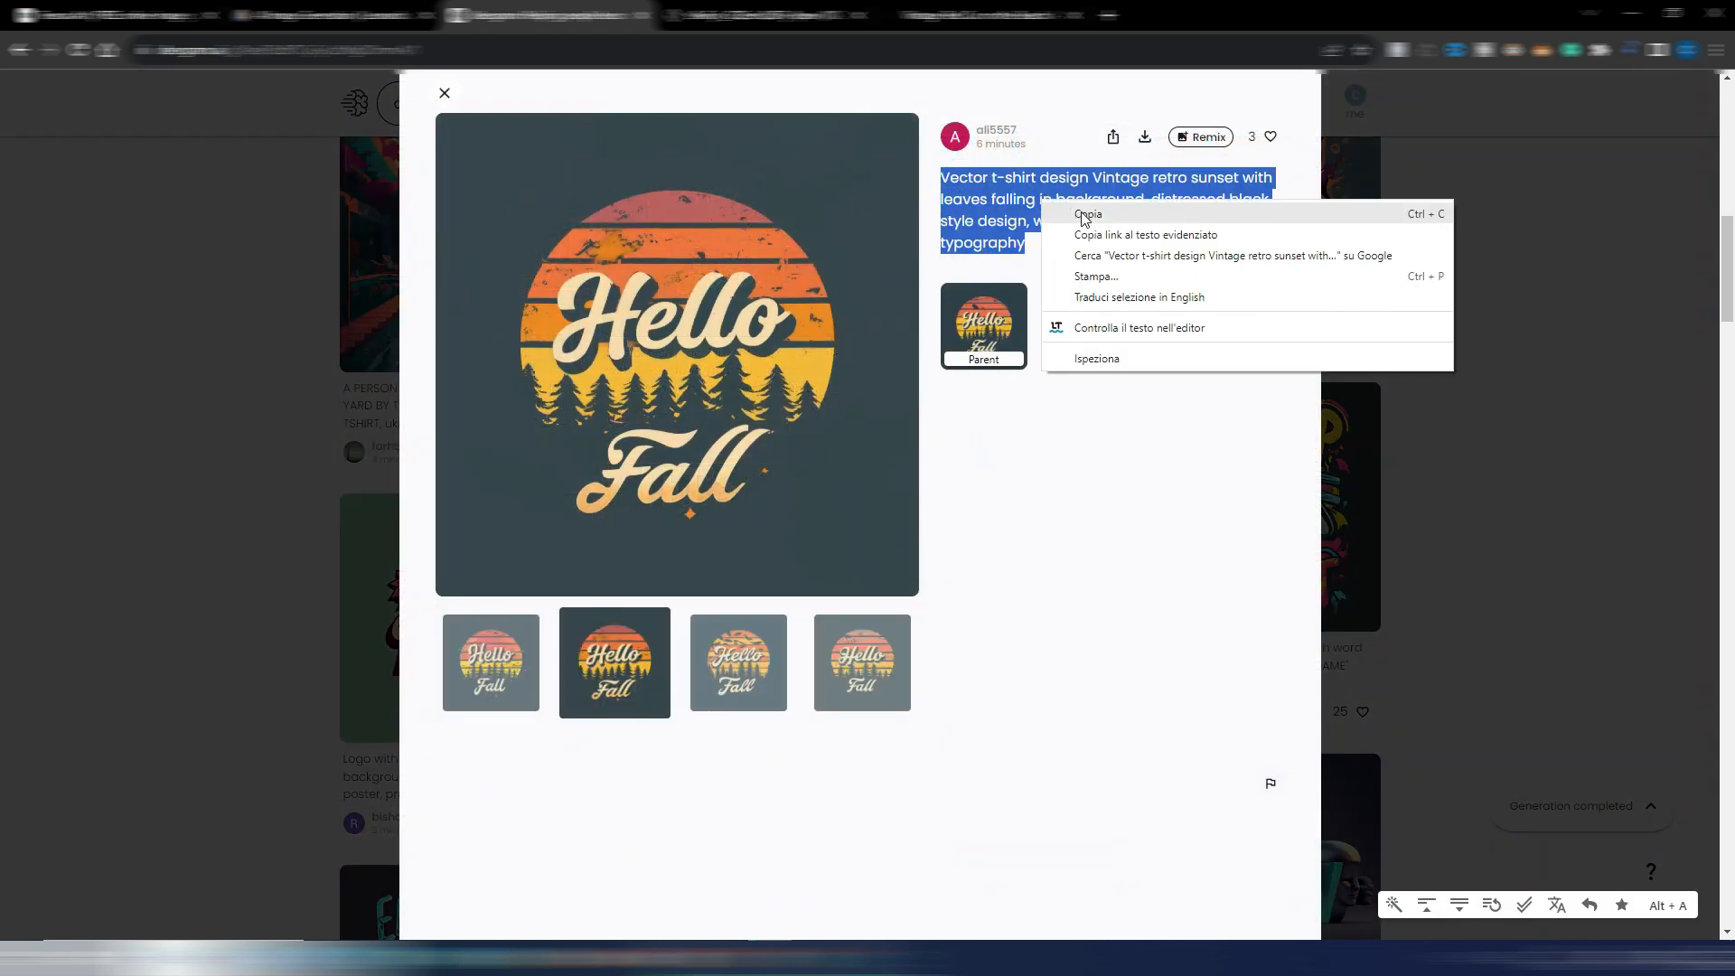
{"action": "left_click", "coordinate": [1082, 217]}
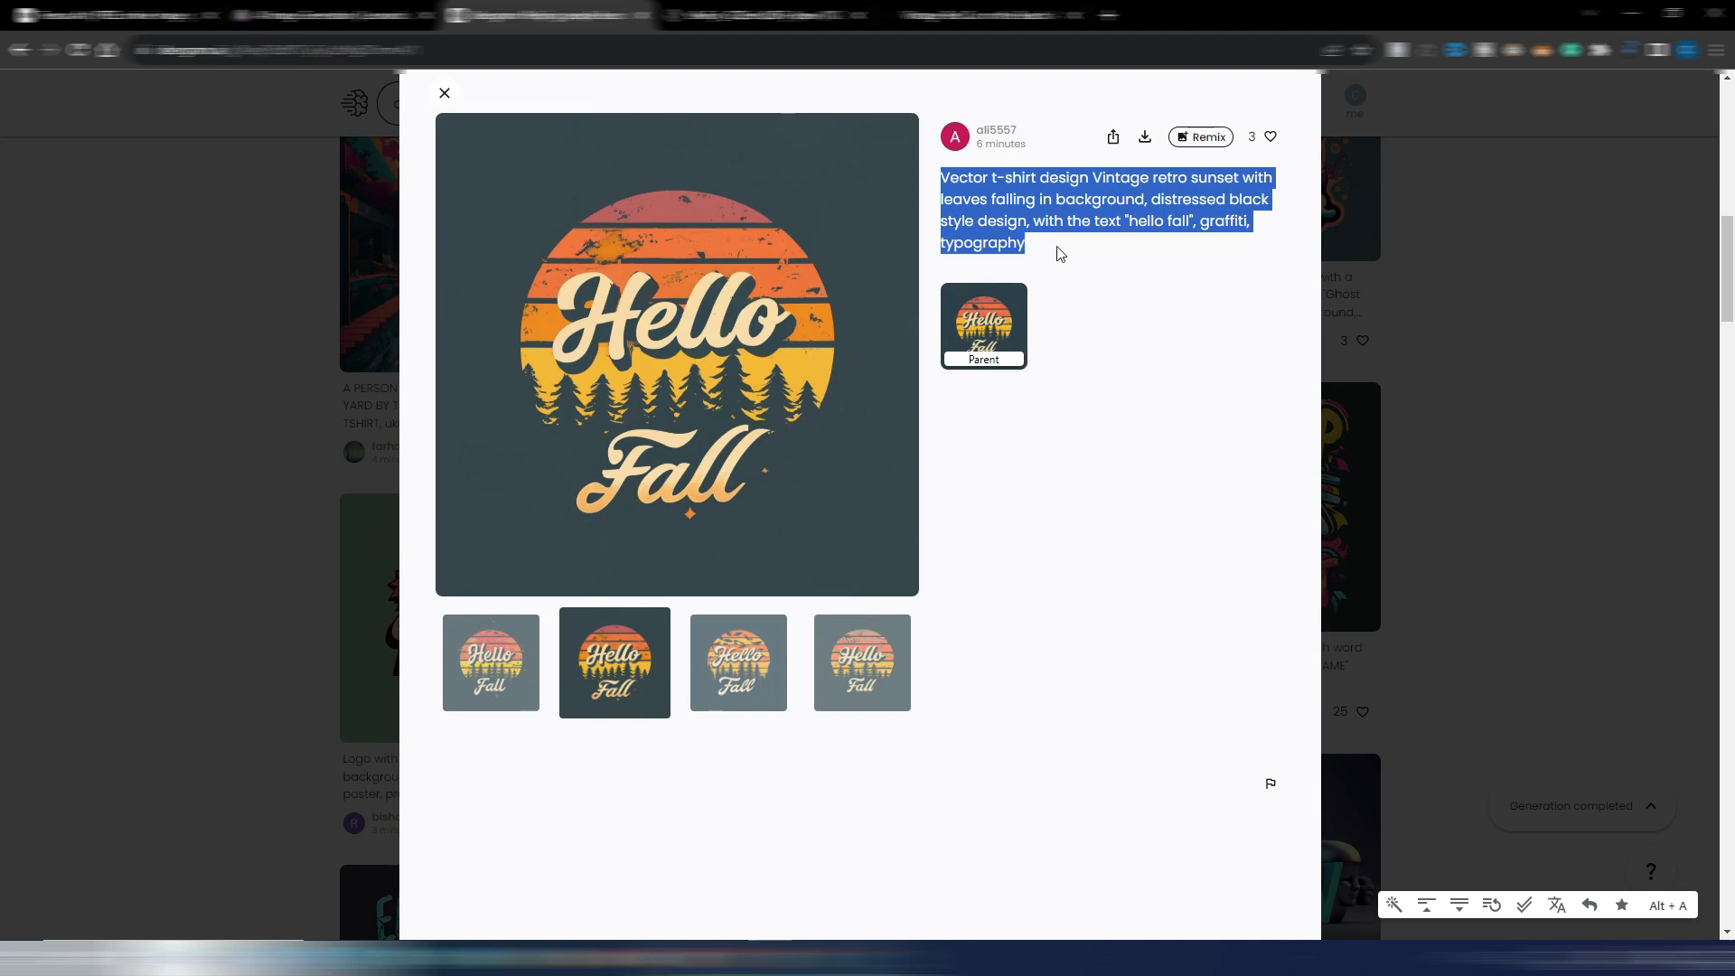
{"action": "left_click", "coordinate": [60, 520]}
Replace the prompt with the copied "hello fall" t-shirt text, set the aspect ratio to 1:1 and generate the images
{"action": "scroll", "coordinate": [58, 503], "scroll_direction": "up", "scroll_amount": 10}
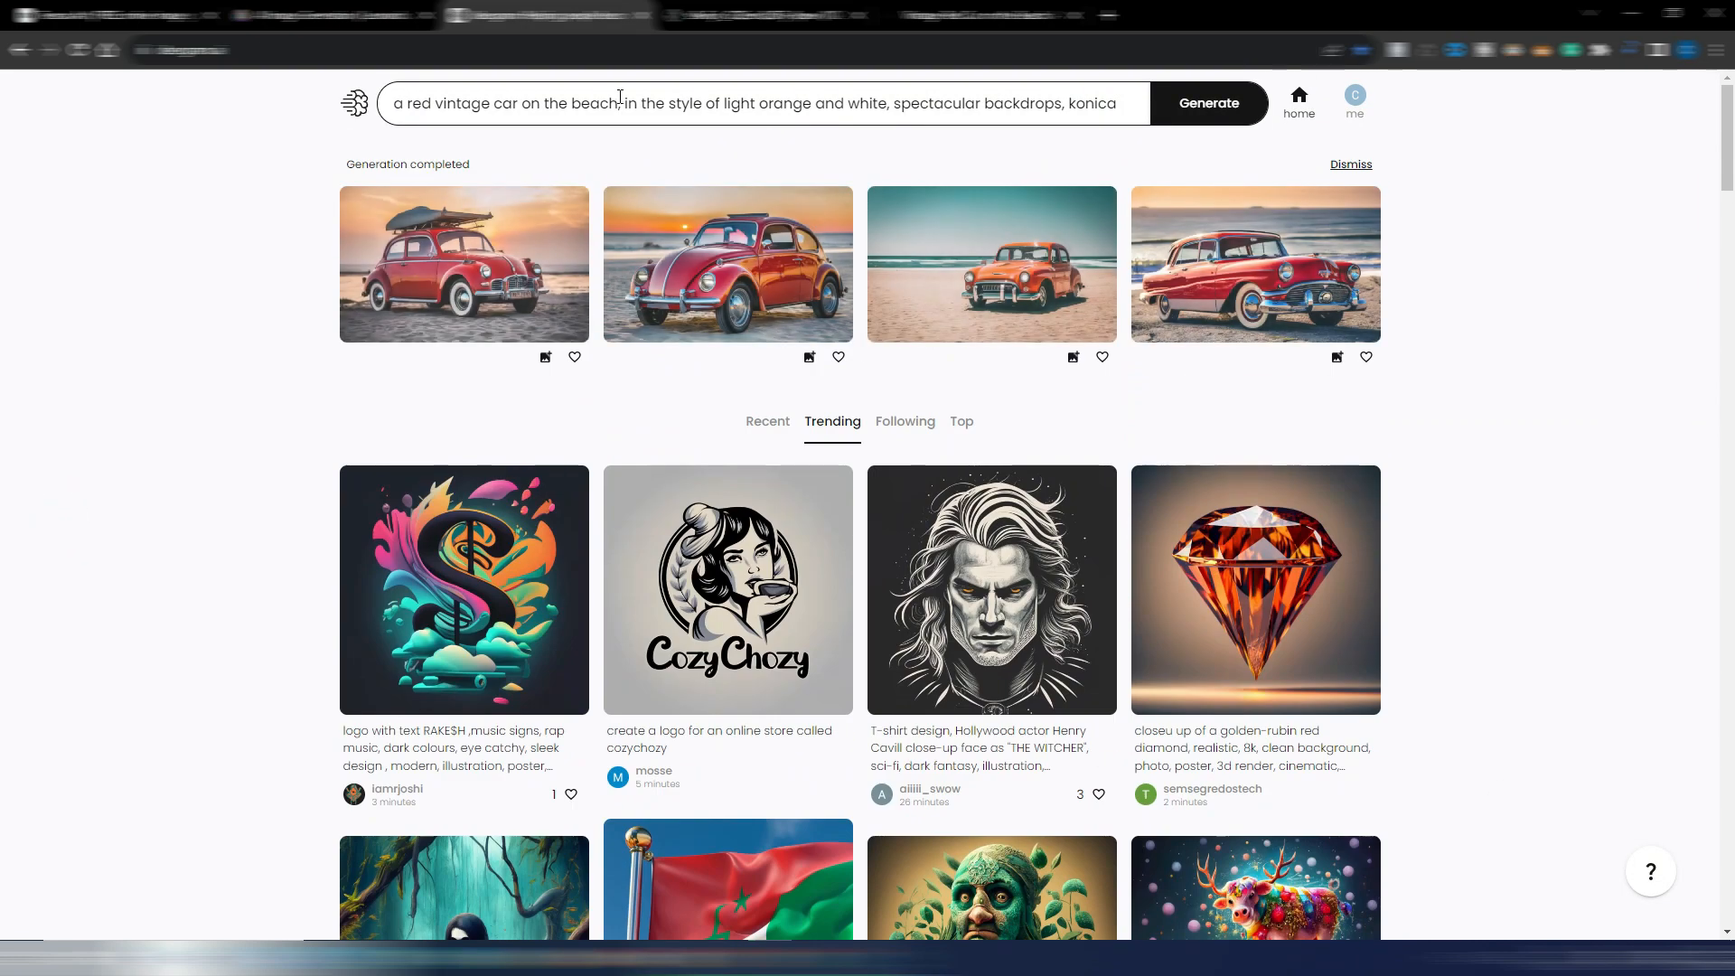
{"action": "left_click", "coordinate": [625, 104]}
{"action": "key", "text": "ctrl+a"}
{"action": "key", "text": "ctrl+v"}
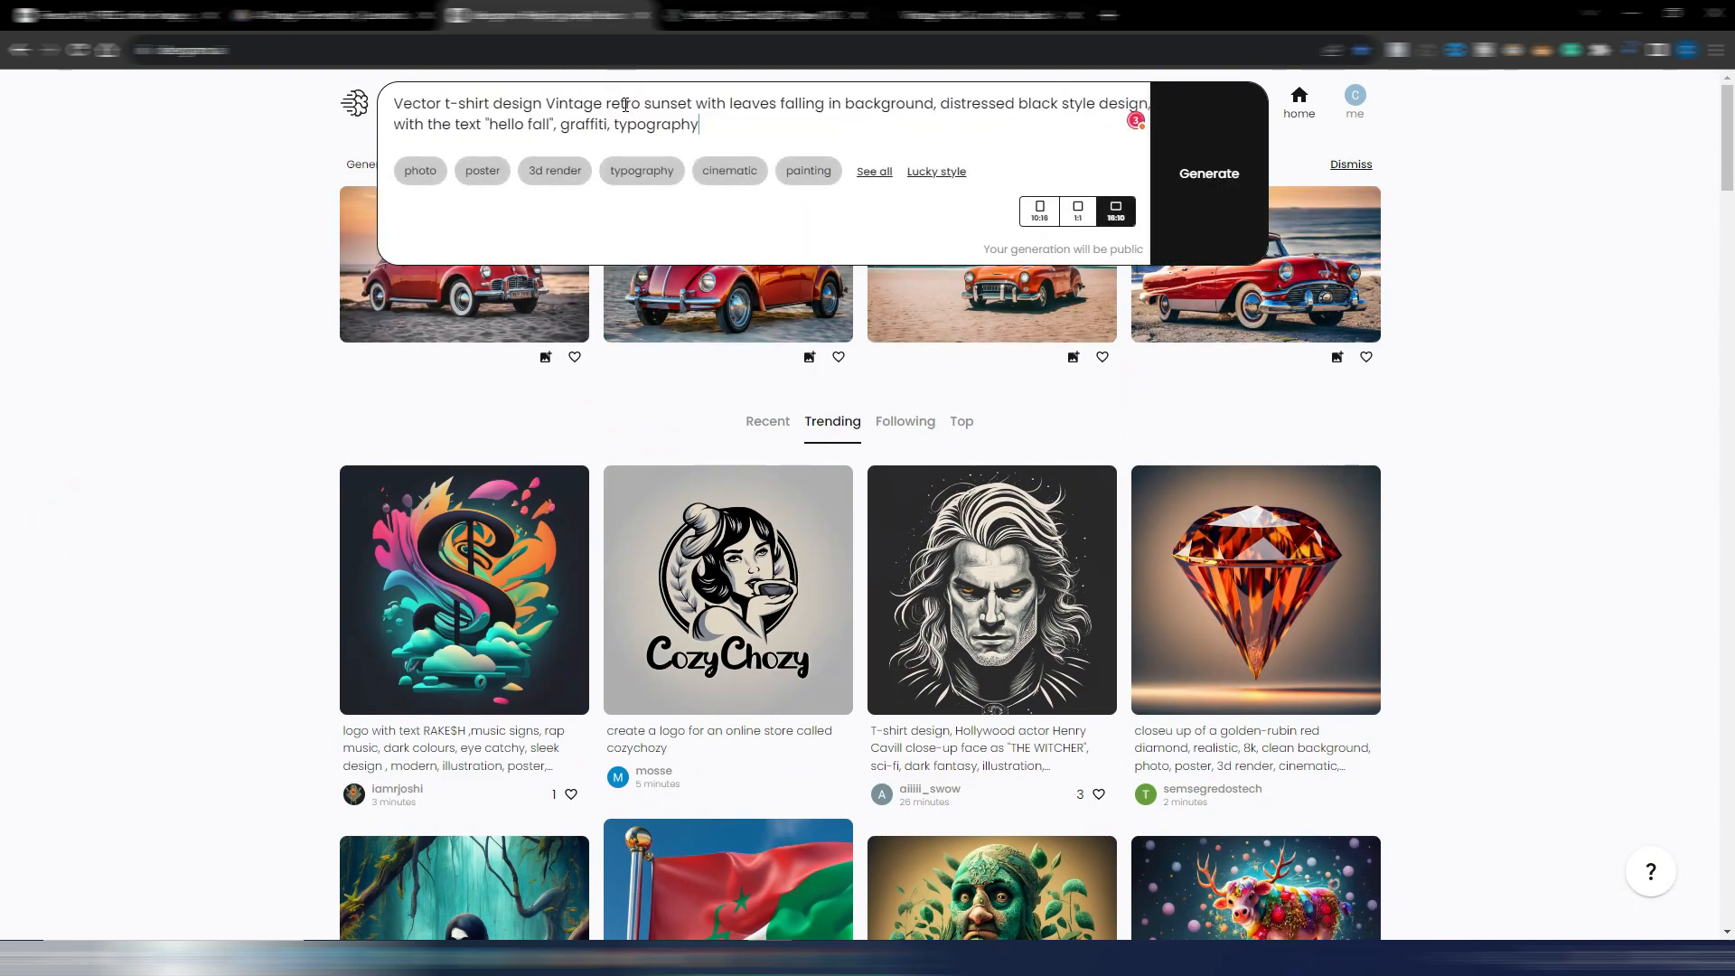
{"action": "left_click", "coordinate": [1075, 211]}
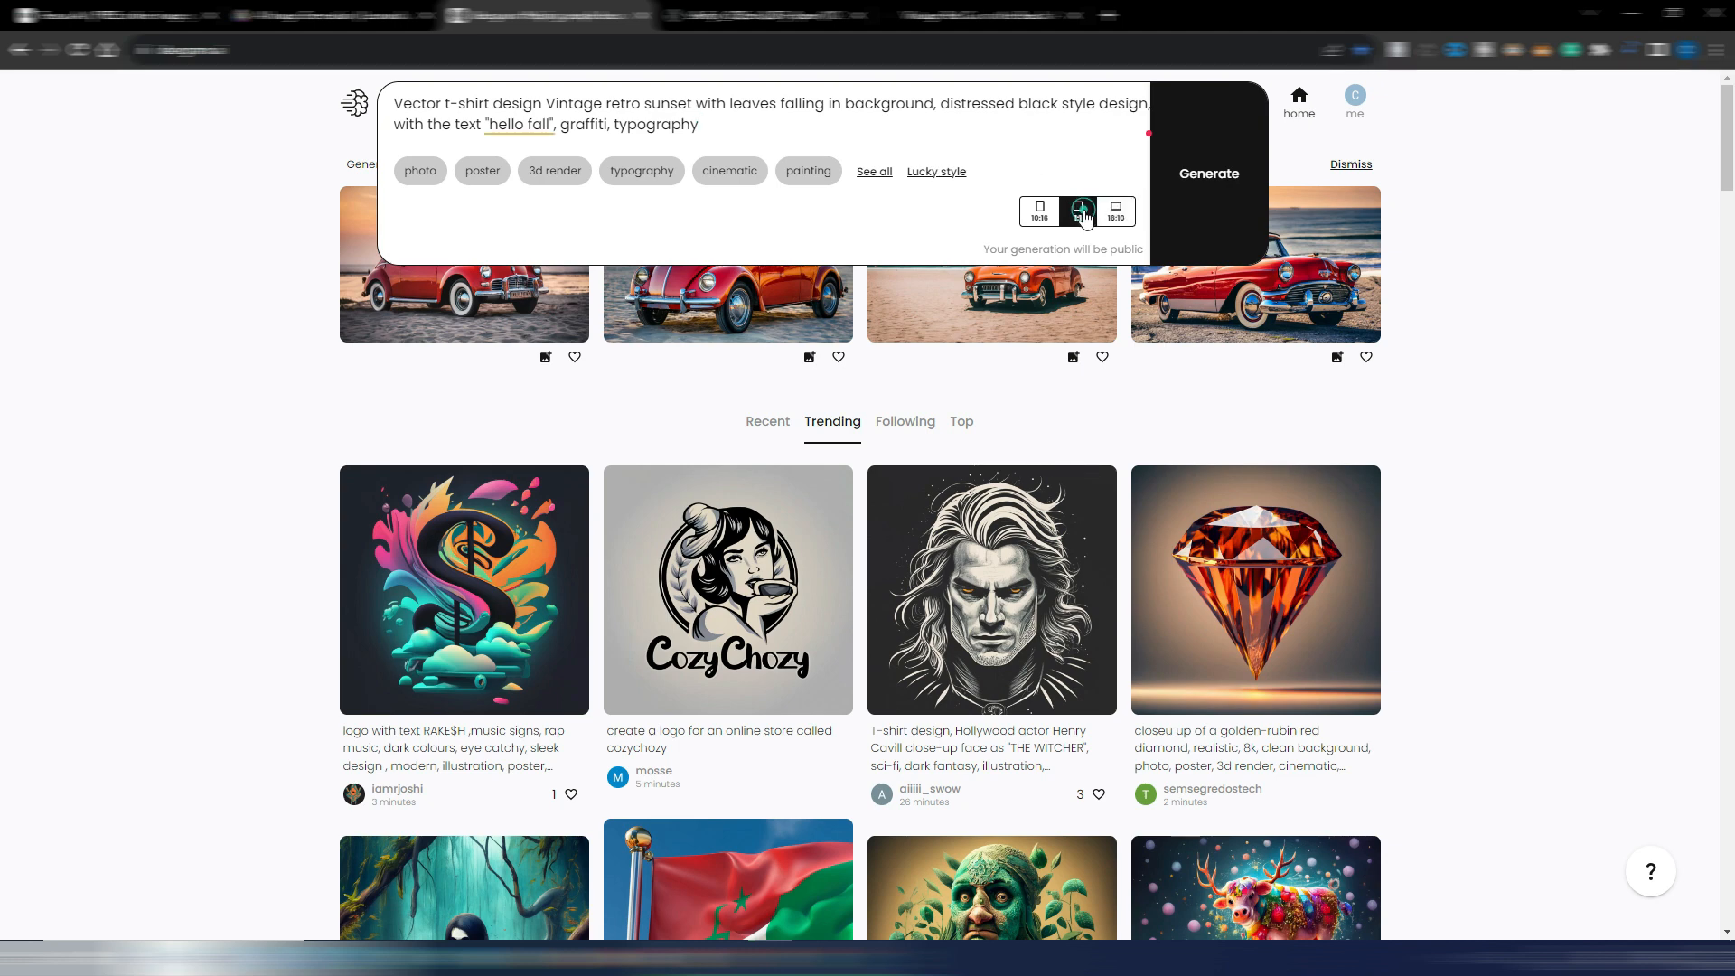
{"action": "left_click", "coordinate": [1208, 179]}
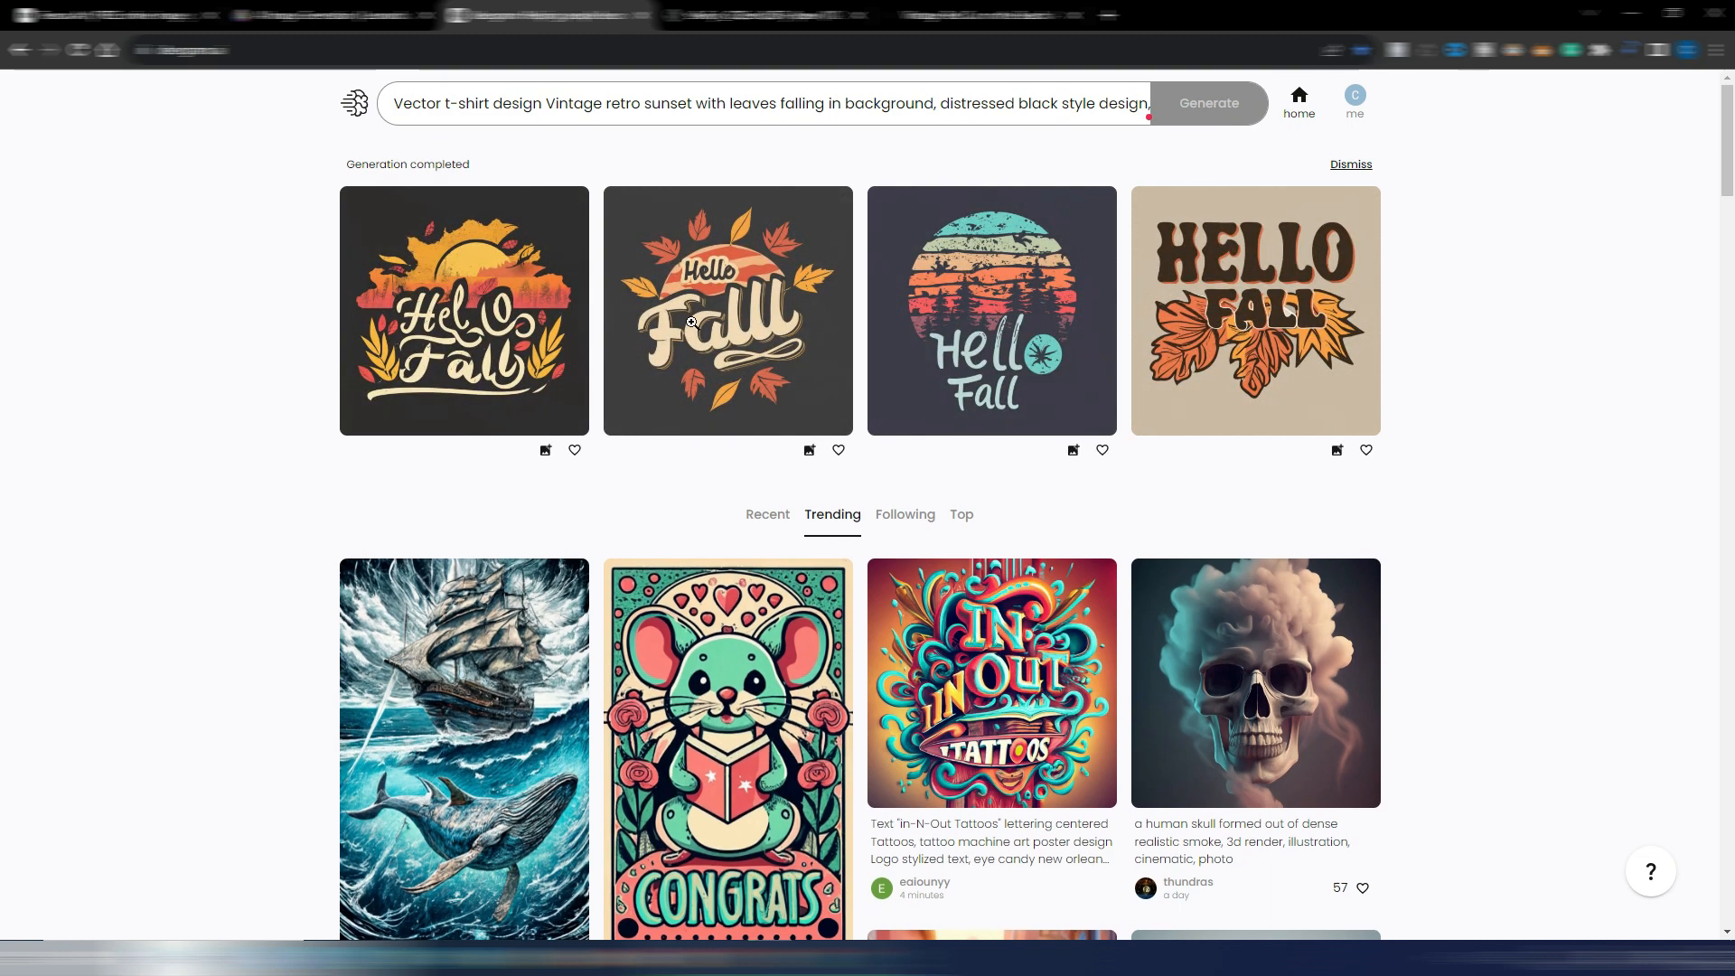
View the second, third and fourth "Hello Fall" designs enlarged, checking their lettering, and close the detail view
{"action": "left_click", "coordinate": [714, 287]}
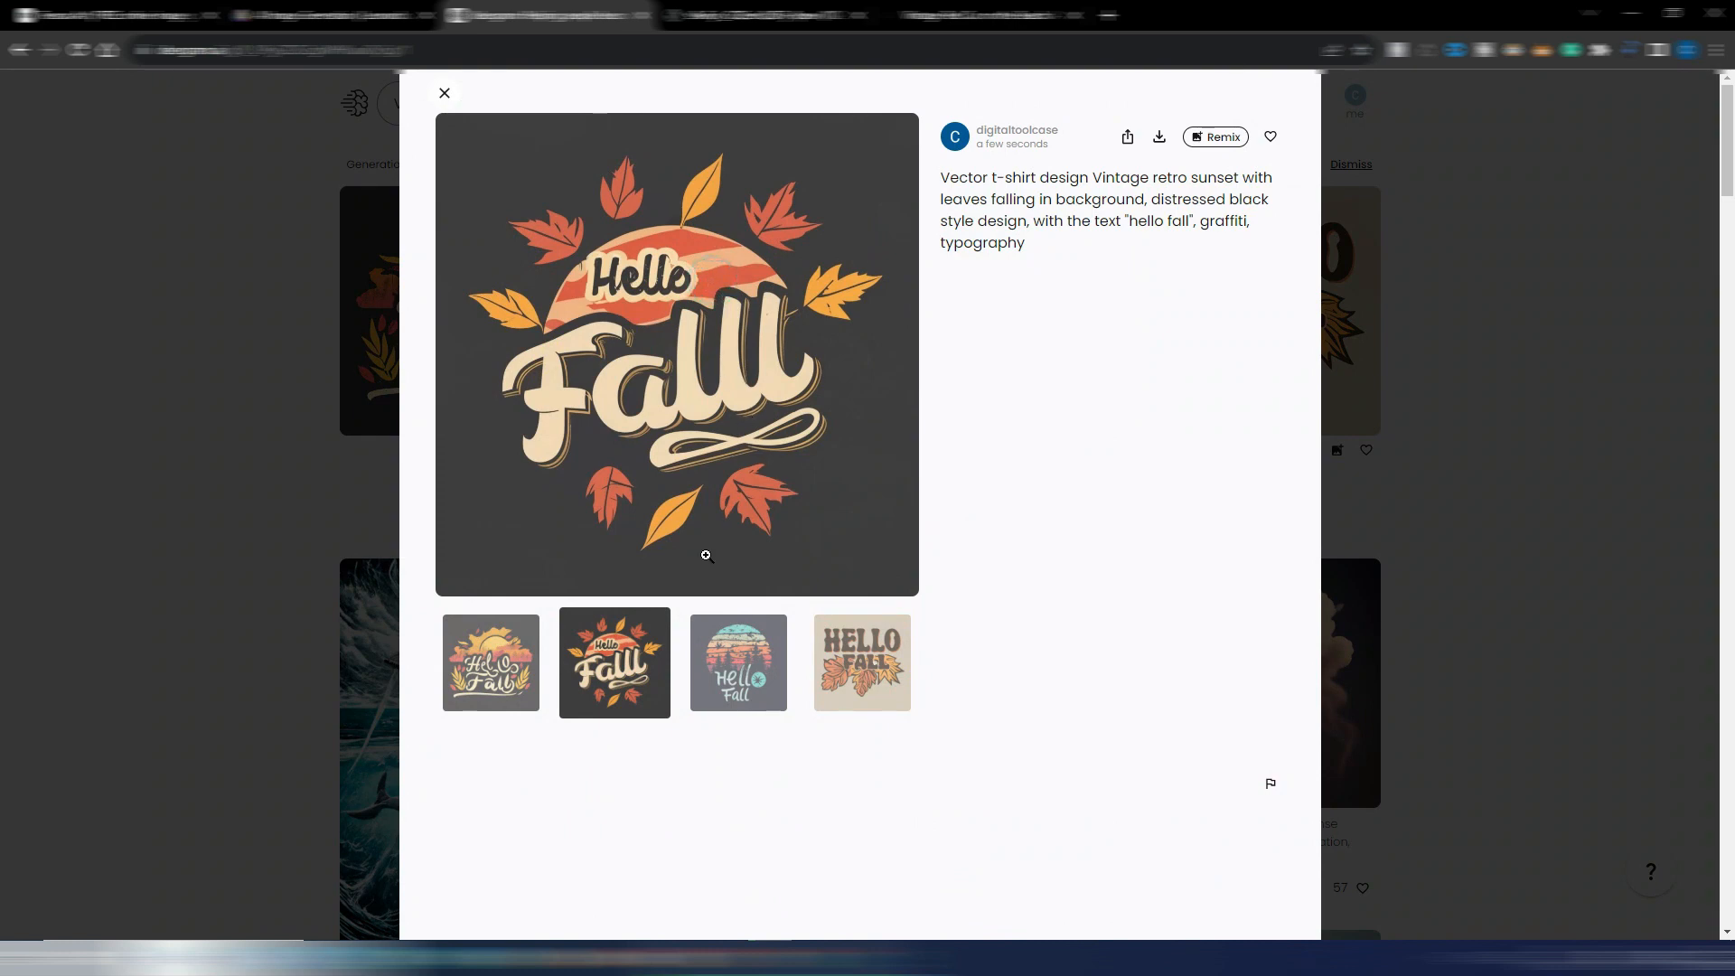
{"action": "left_click", "coordinate": [757, 657]}
{"action": "left_click", "coordinate": [893, 670]}
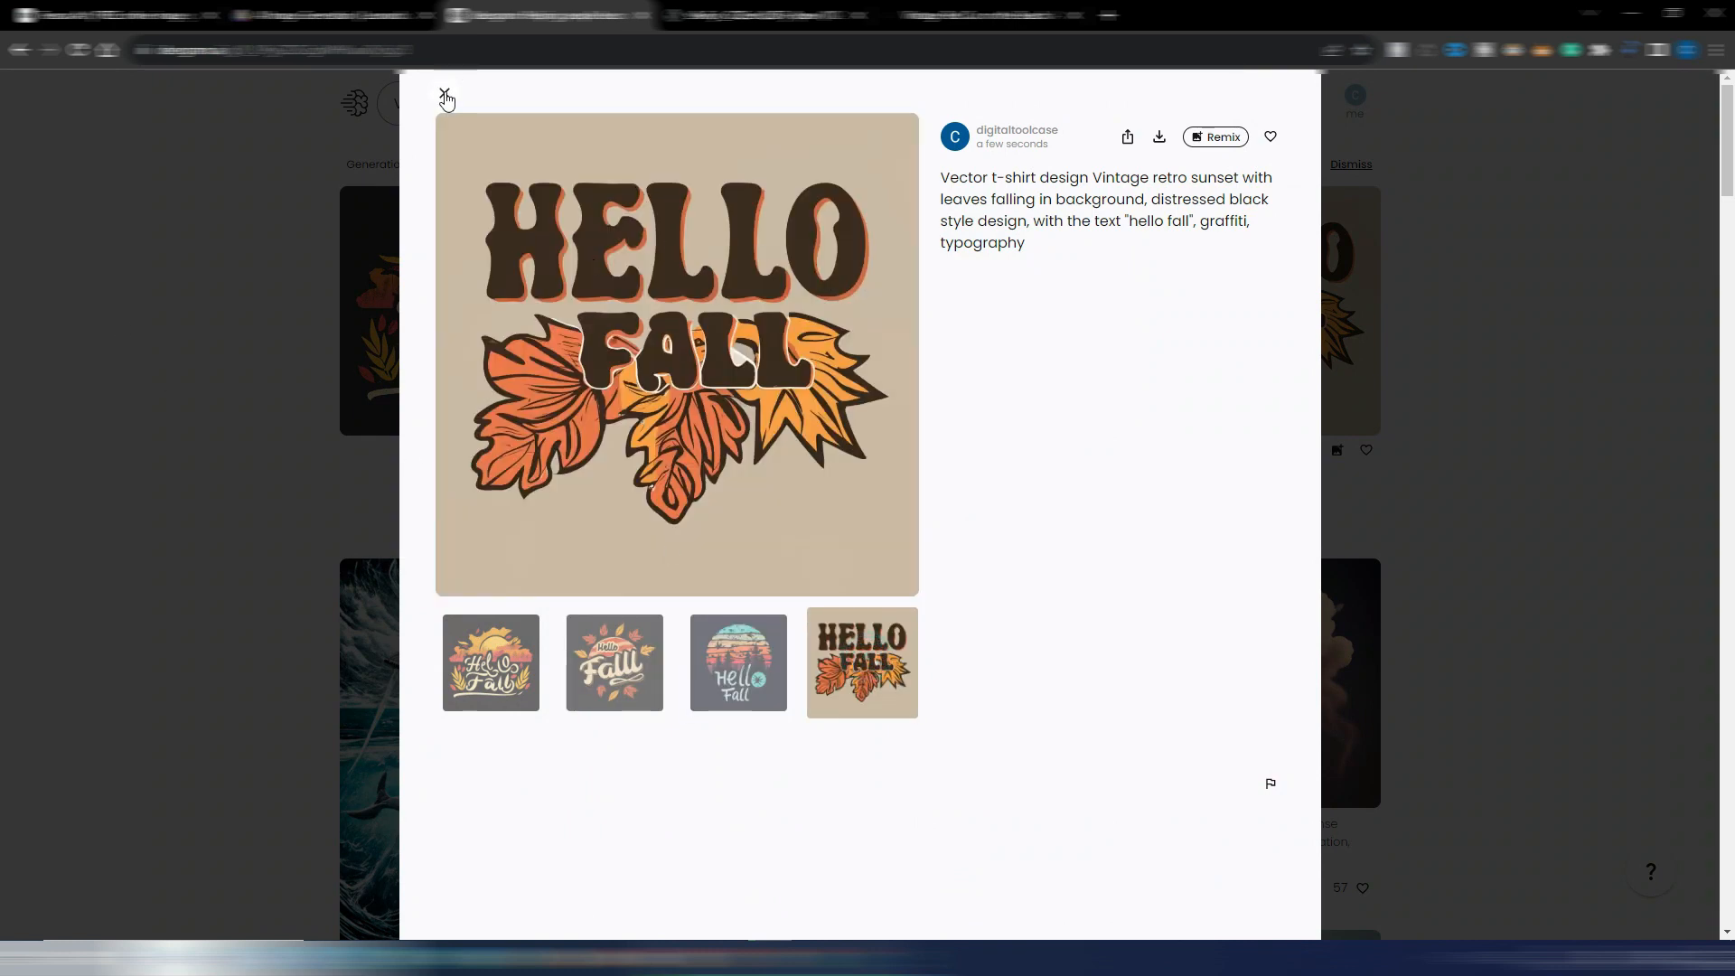
{"action": "left_click", "coordinate": [444, 94]}
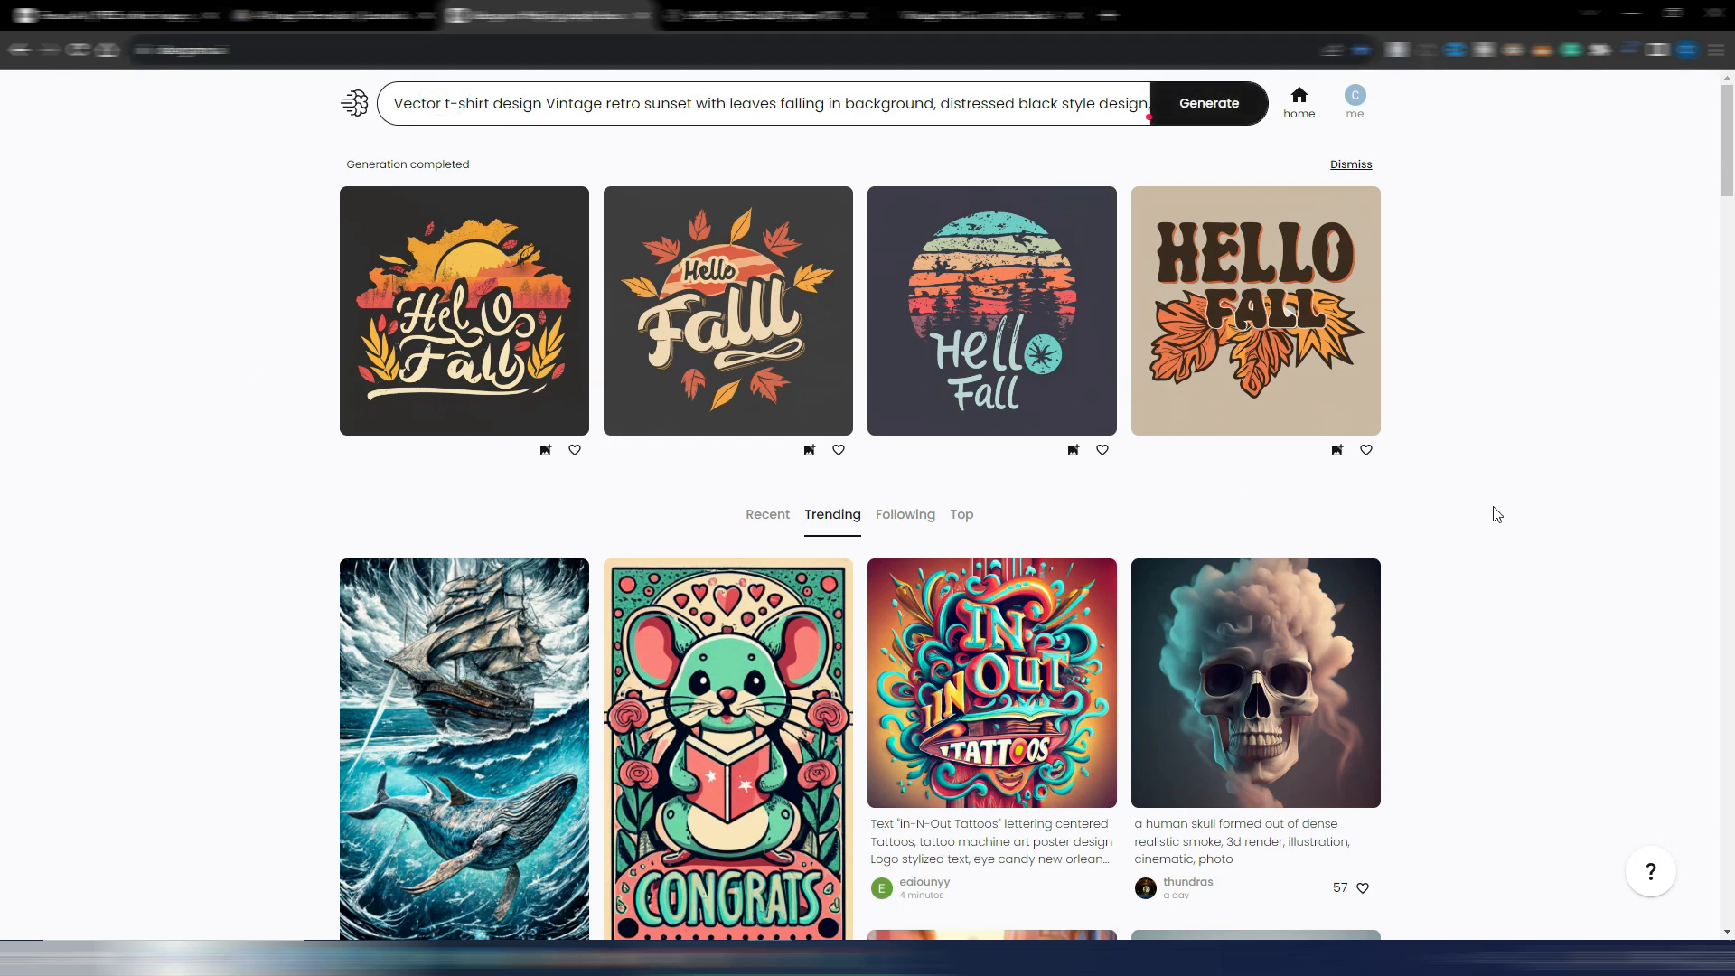
Switch to Leonardo.Ai, browse the featured models and recent creations on its home page, and return to AI Image Generation
{"action": "left_click", "coordinate": [337, 16]}
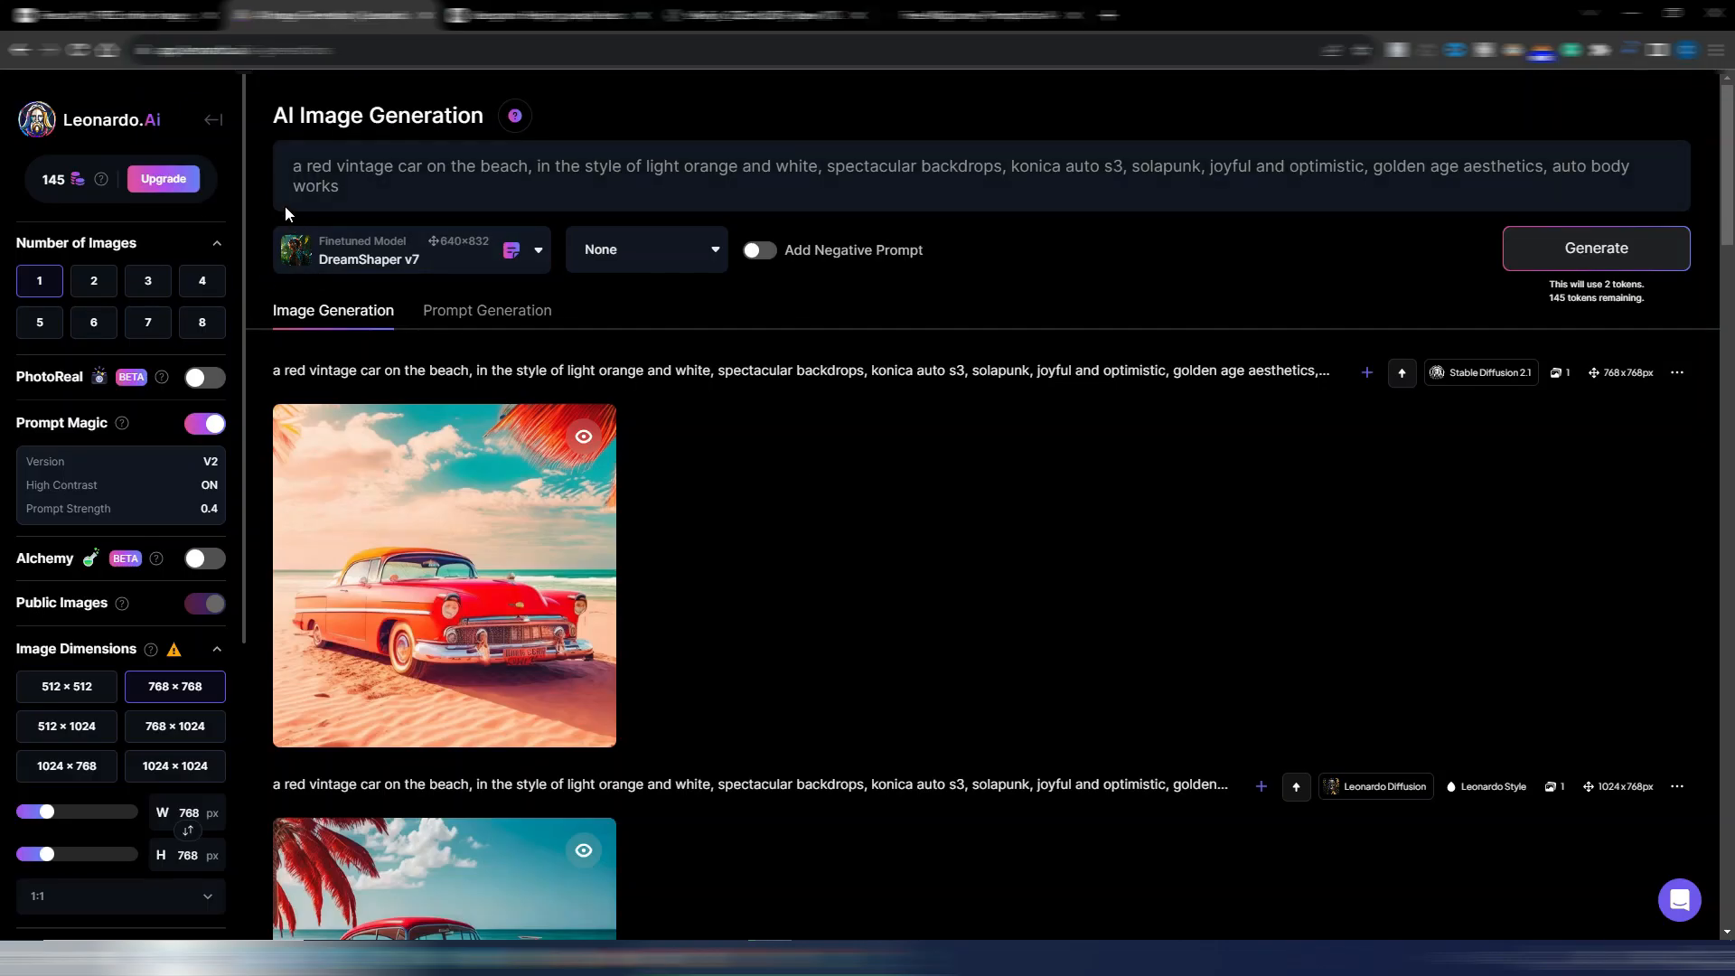
{"action": "left_click", "coordinate": [76, 125]}
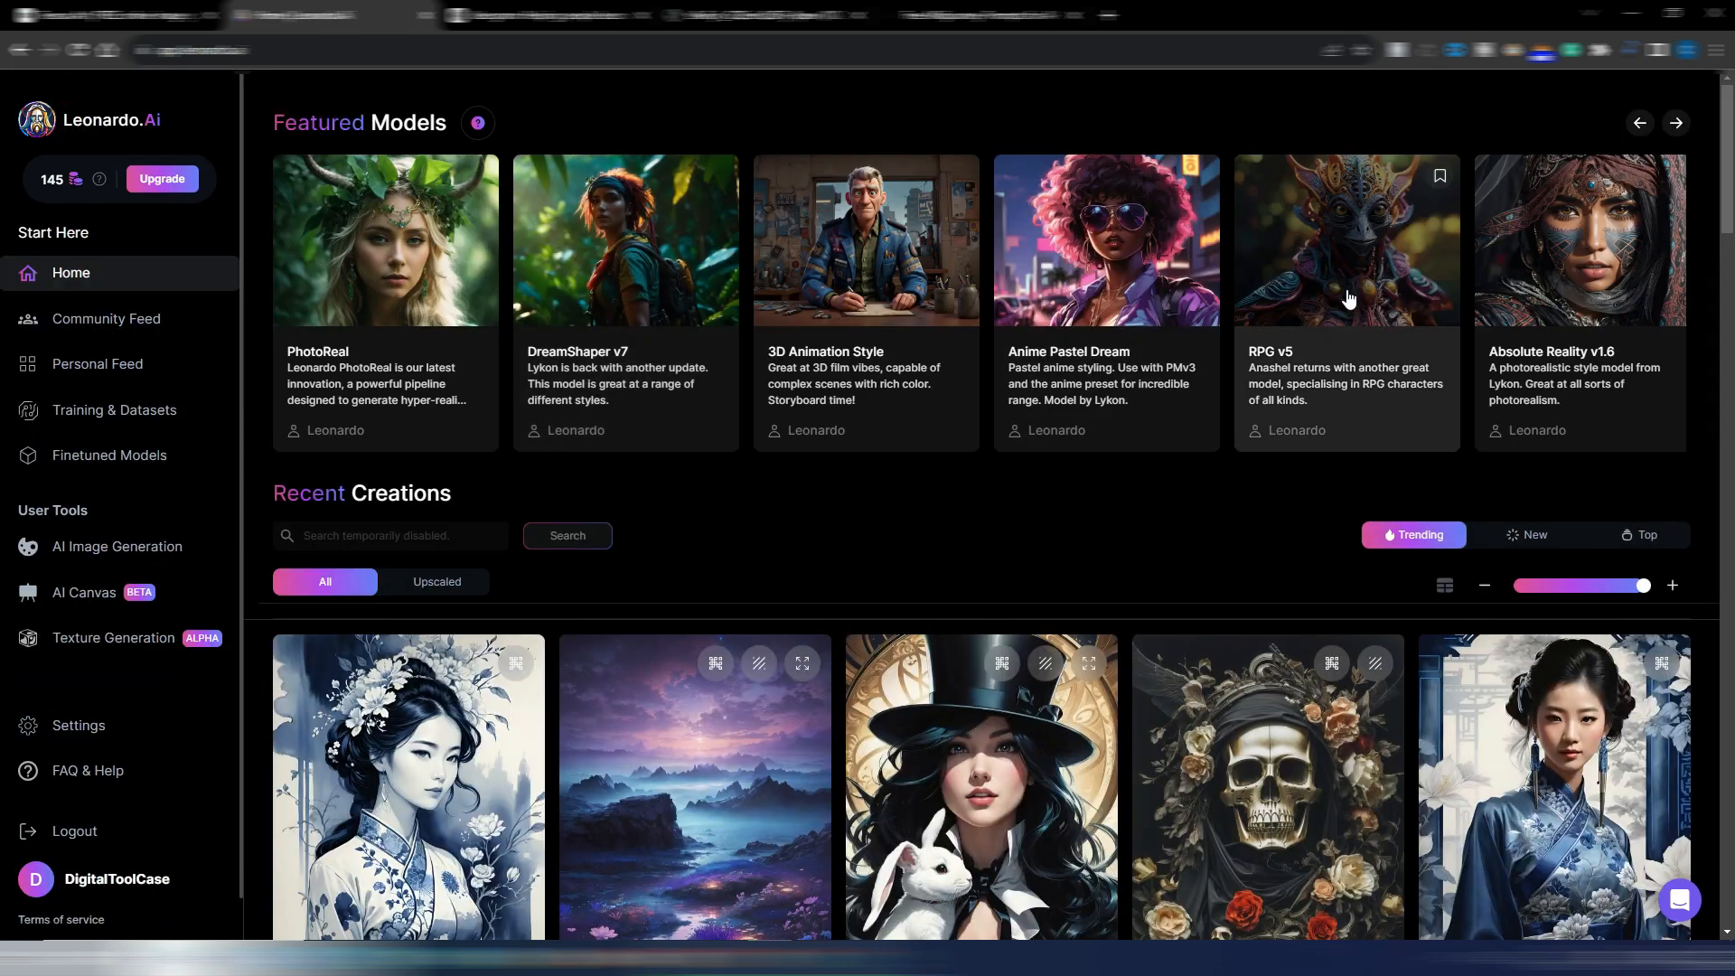
{"action": "scroll", "coordinate": [836, 695], "scroll_direction": "down", "scroll_amount": 2}
{"action": "scroll", "coordinate": [836, 696], "scroll_direction": "down", "scroll_amount": 5}
{"action": "scroll", "coordinate": [837, 695], "scroll_direction": "up", "scroll_amount": 6}
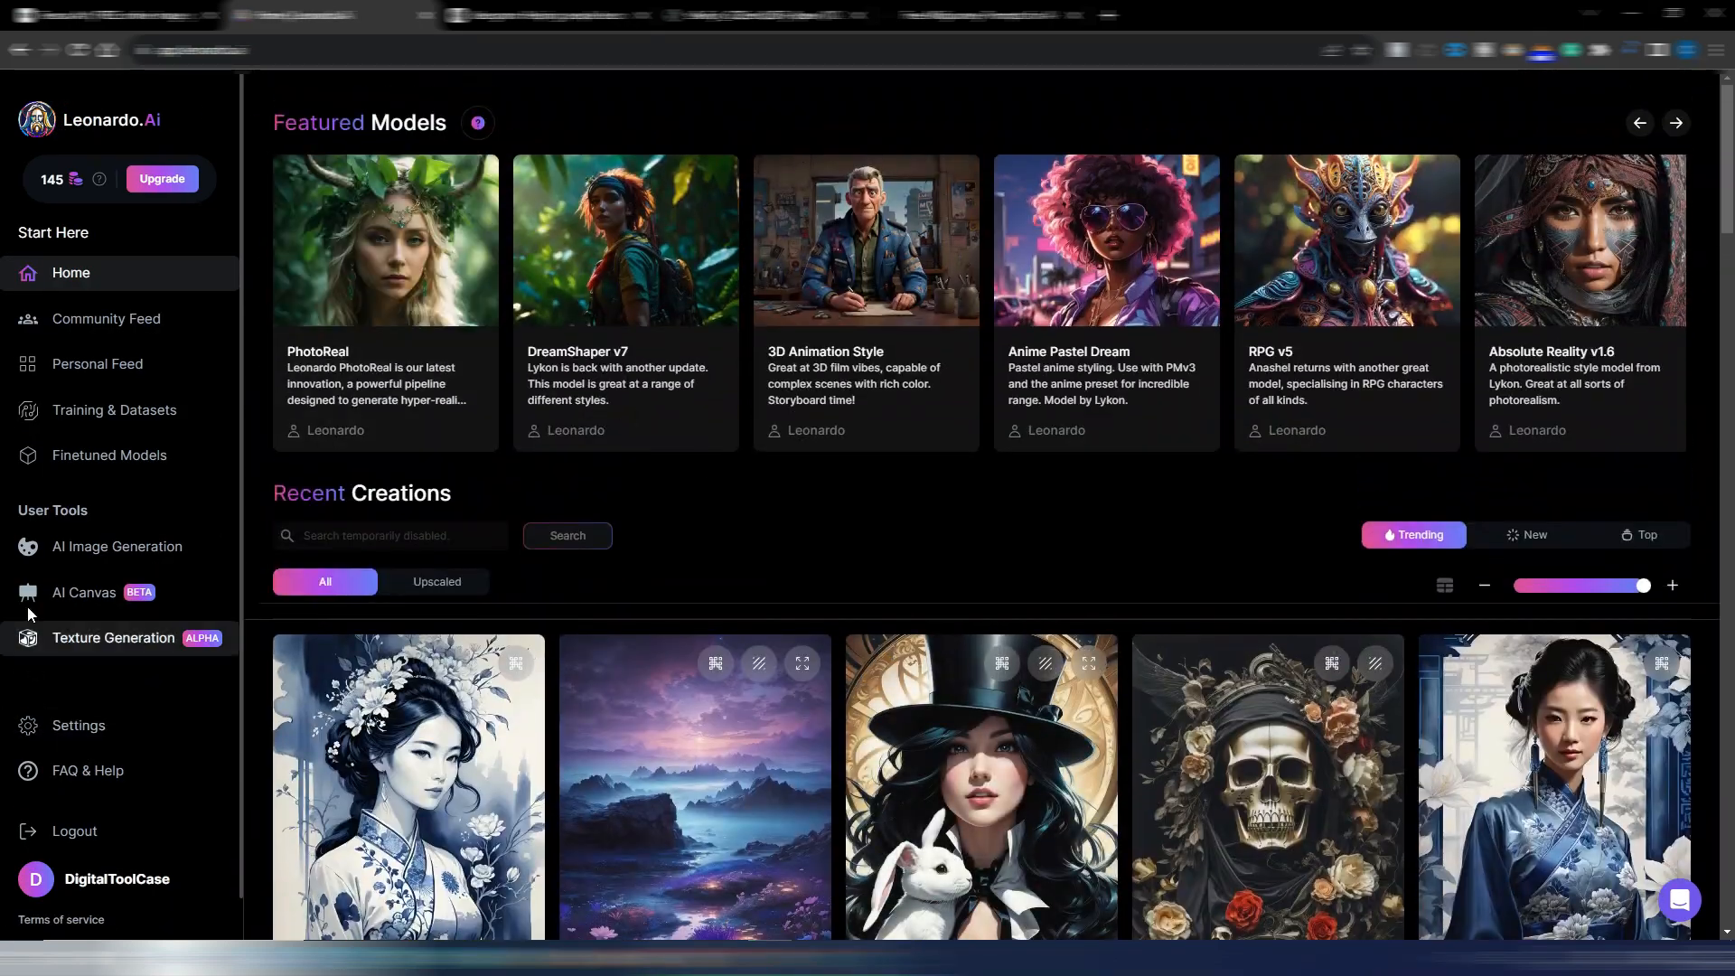
{"action": "left_click", "coordinate": [101, 560]}
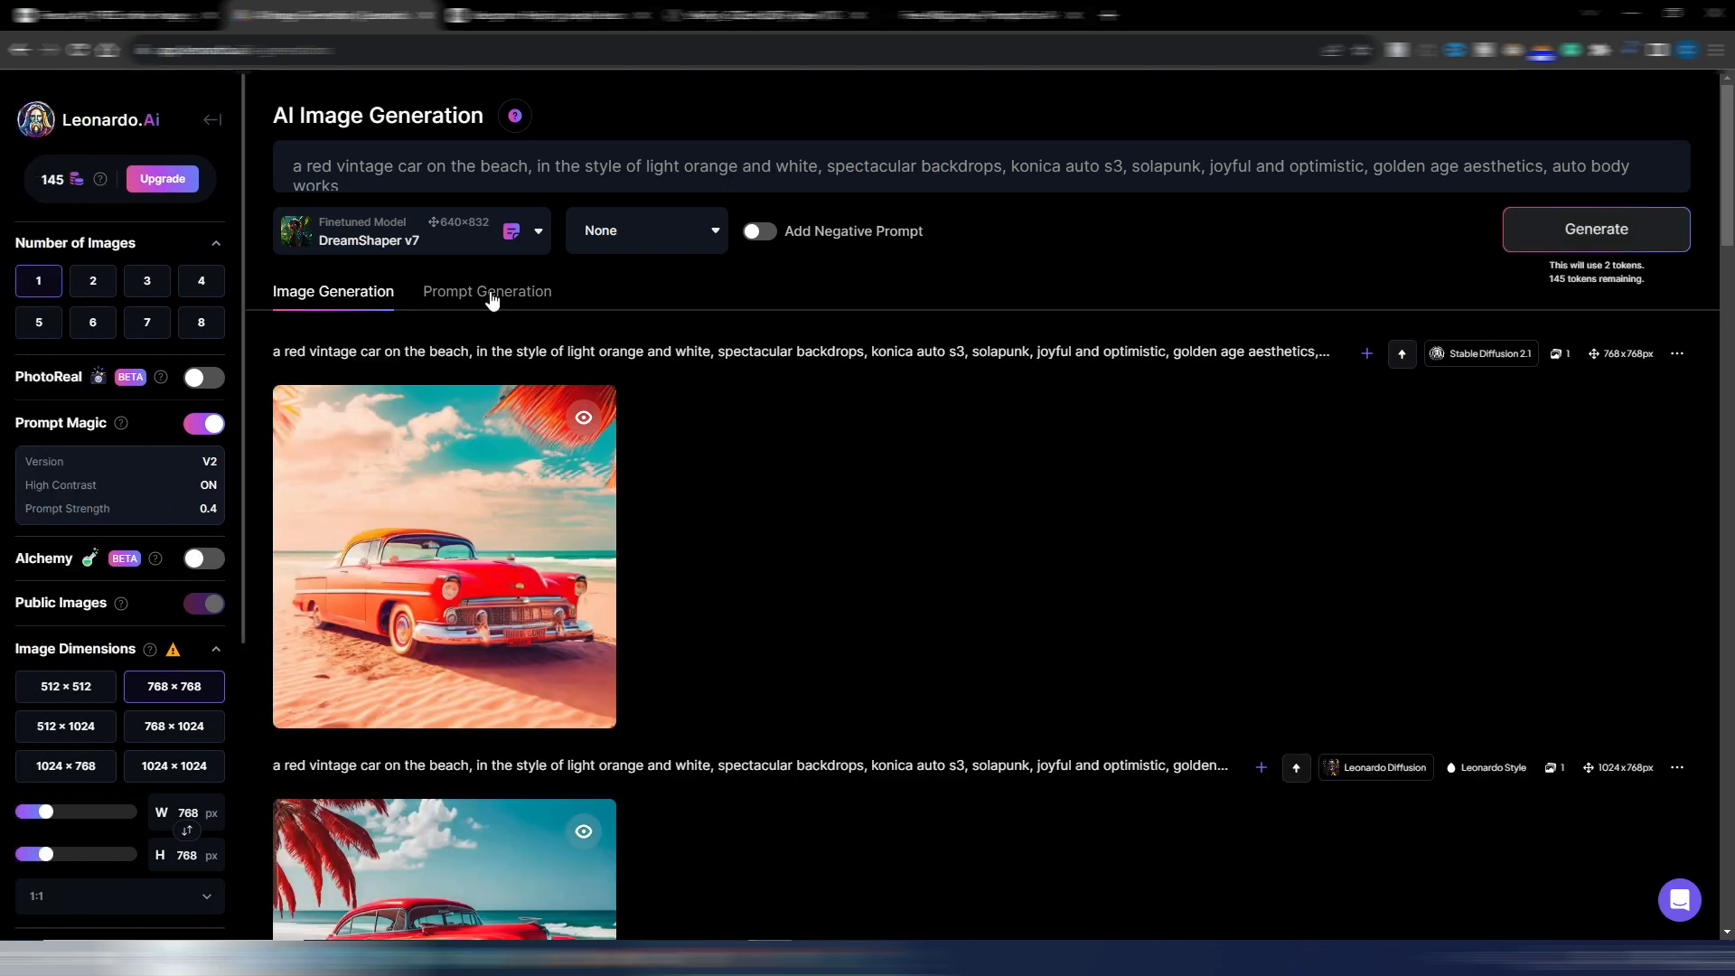
Replace the Leonardo.Ai prompt with the Freeflo prompt of the woman driving in a car wearing a hat
{"action": "key", "text": "ctrl+a"}
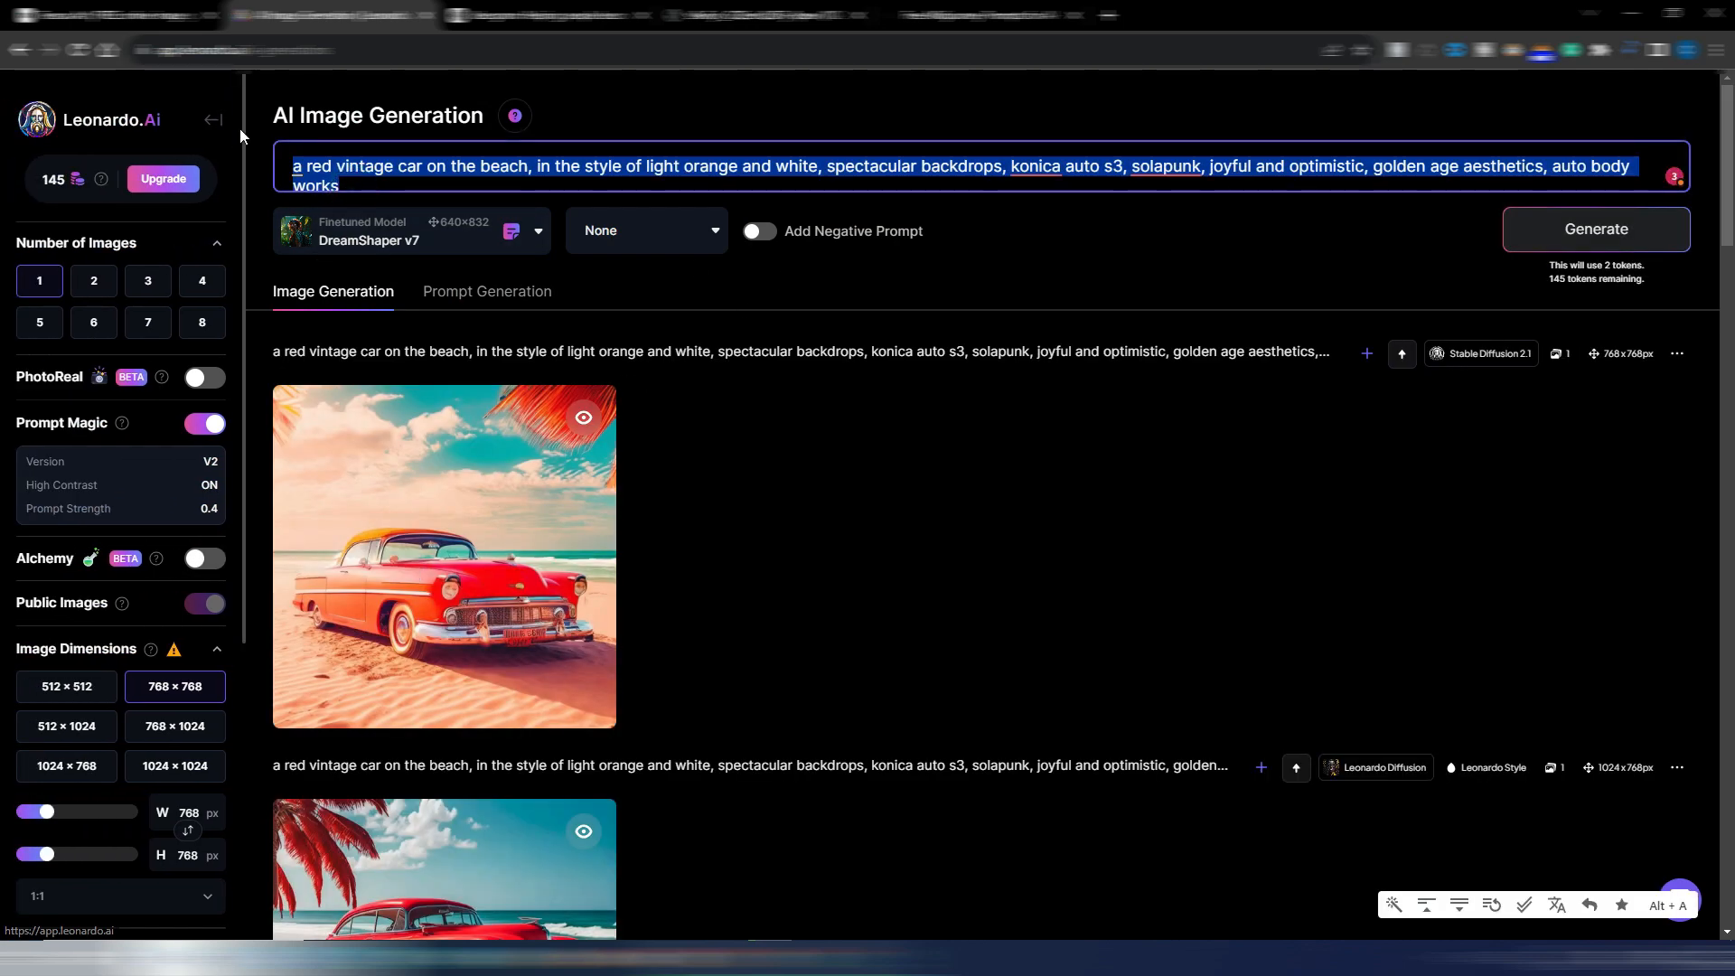
{"action": "type", "text": "a woman driving in a car wearing a hat, in the style of zeiss batis 18mm f/2.8, mandy disher, soft, romantic scenes, solarizing master, leather/hide, light indigo and gray, stockphoto"}
{"action": "left_click", "coordinate": [960, 22]}
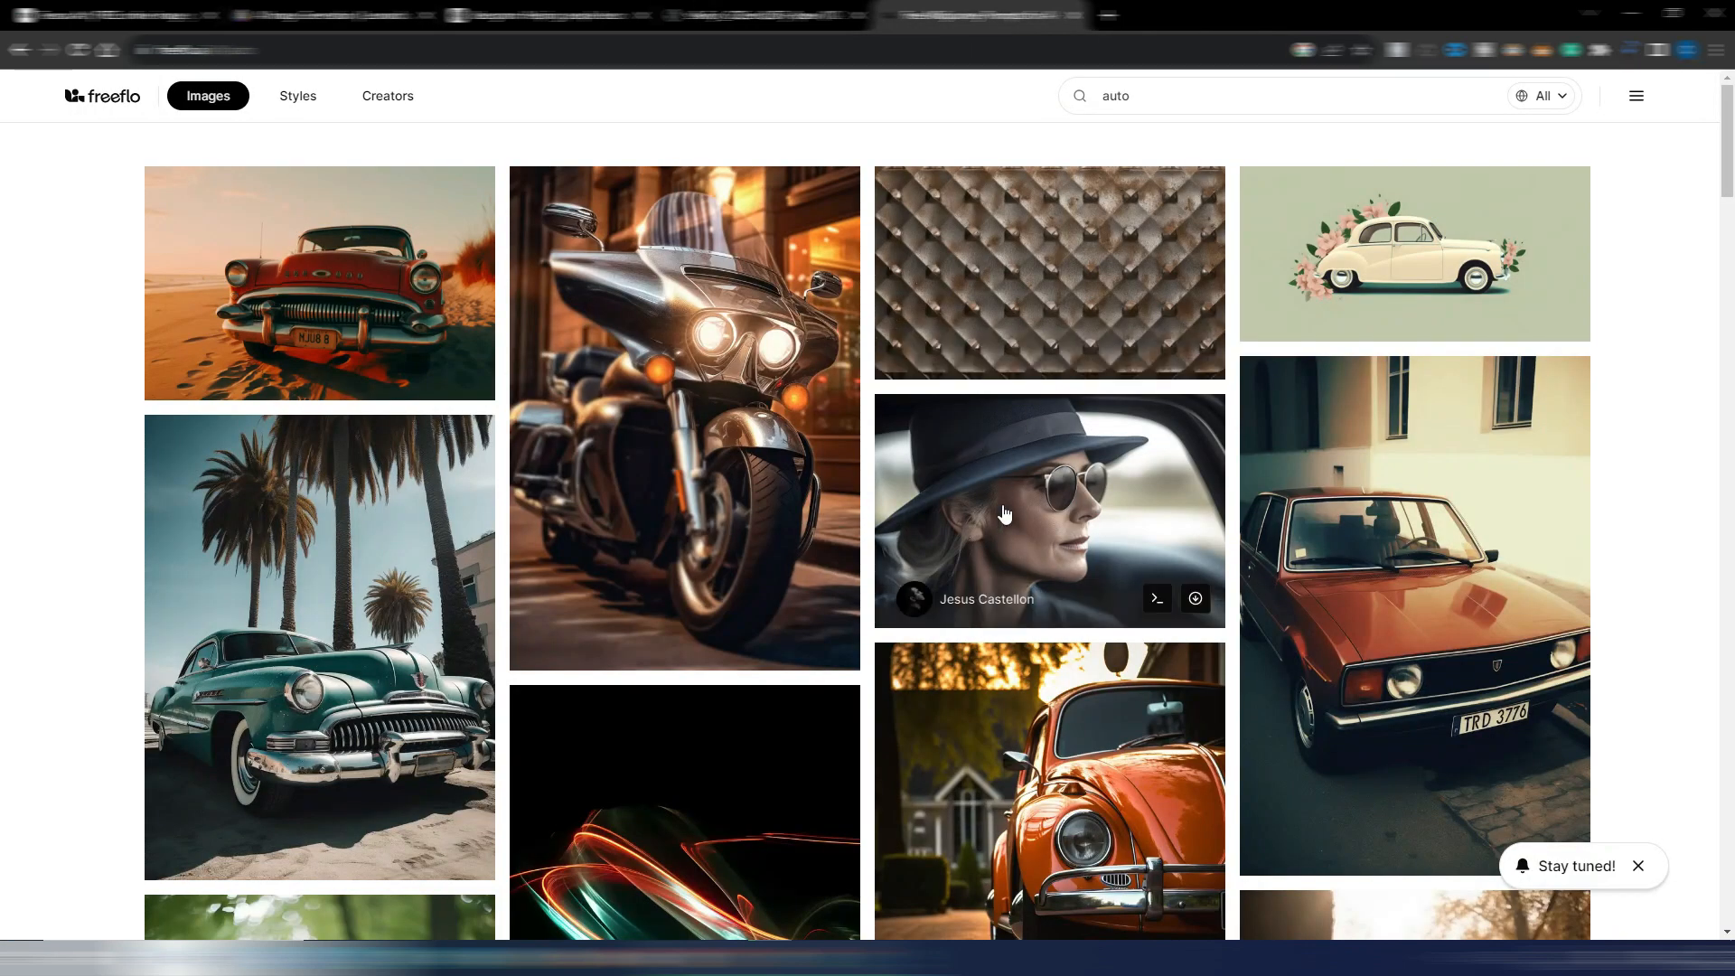
{"action": "left_click", "coordinate": [334, 18]}
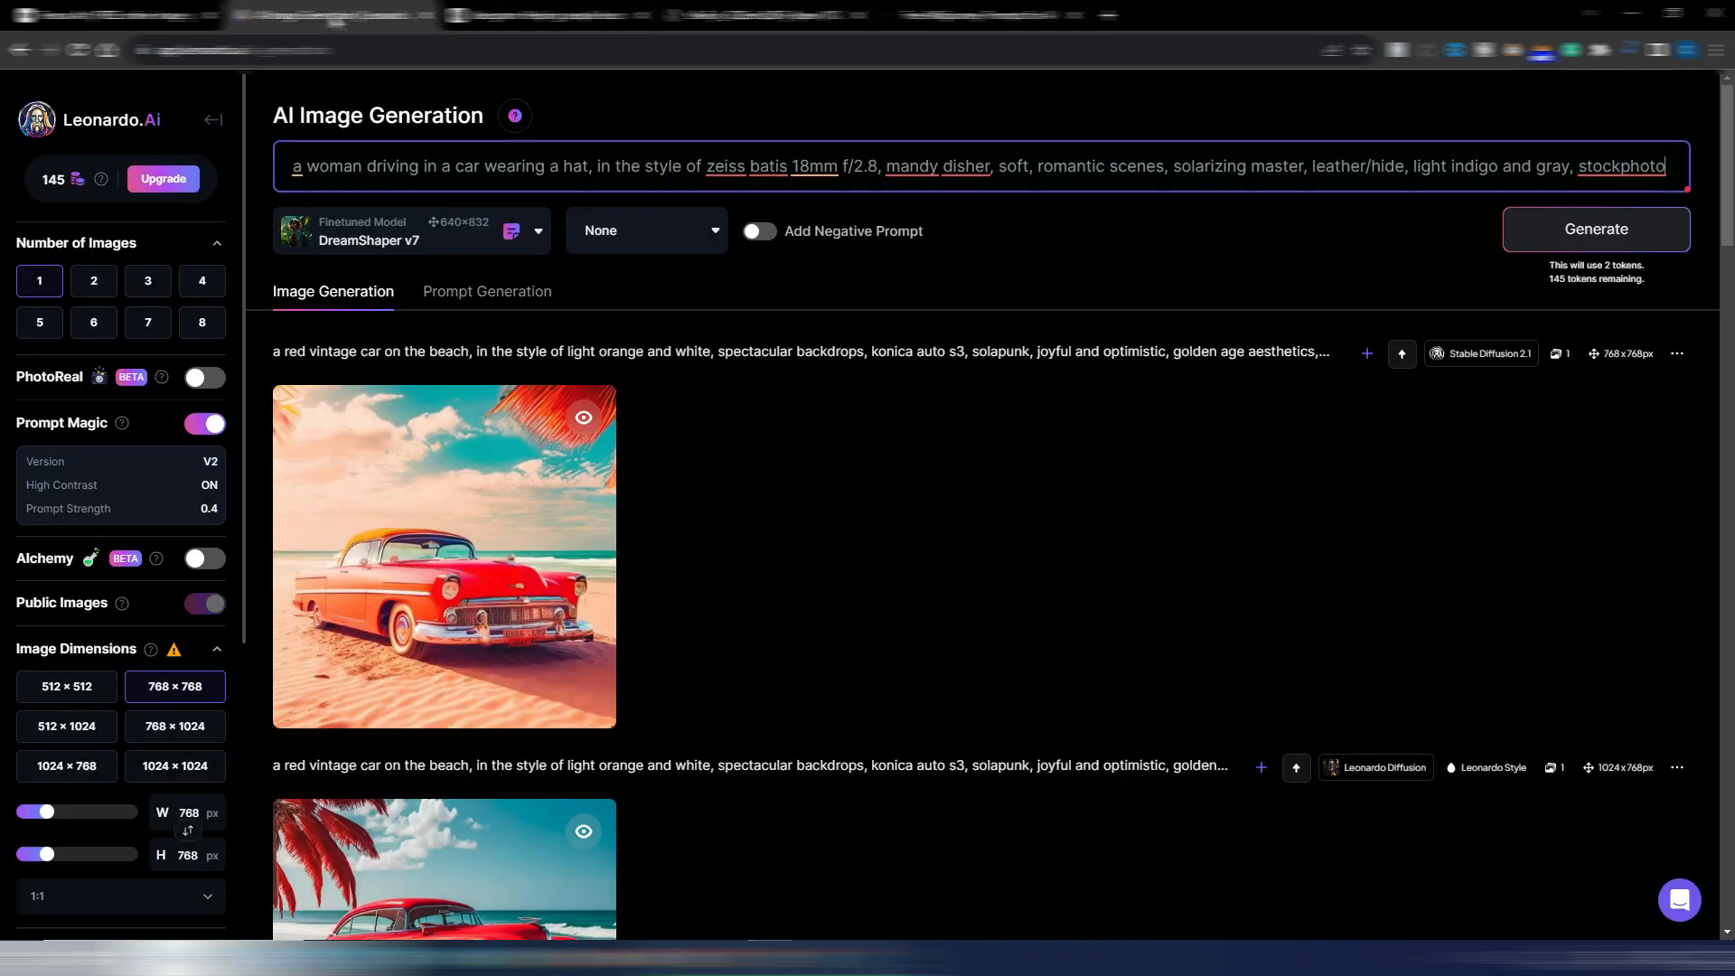
Generate one 1024 × 1024 image with the Leonardo Diffusion model, view it enlarged and close it
{"action": "left_click", "coordinate": [474, 242]}
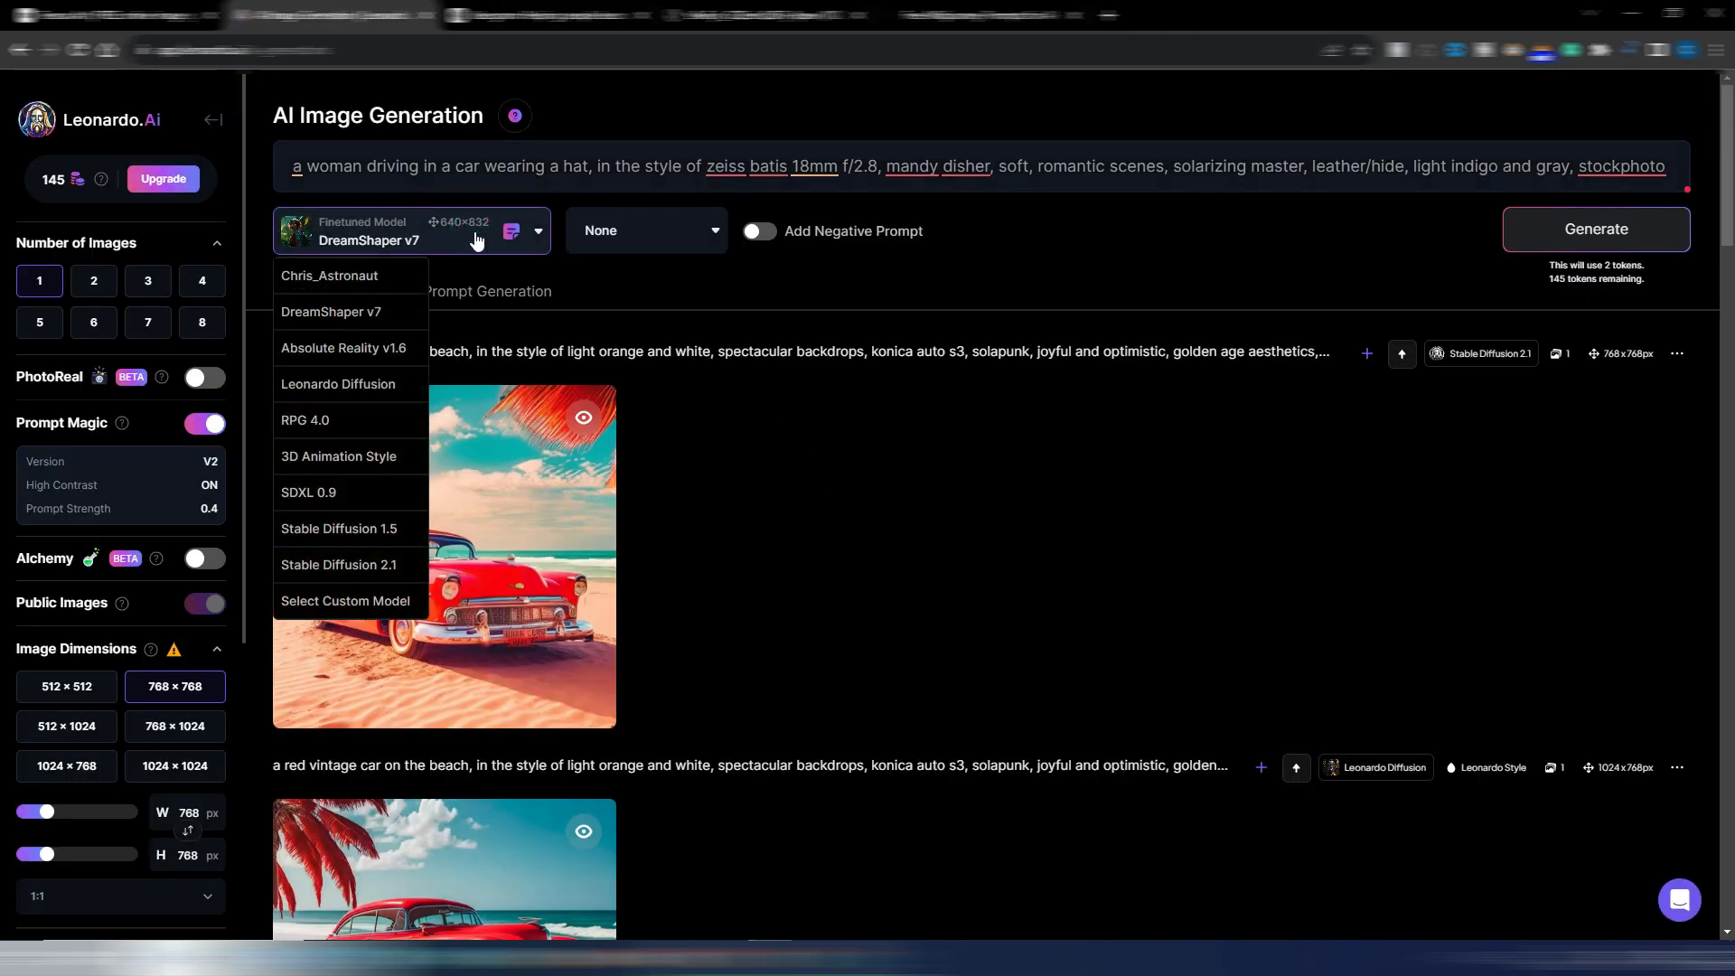
{"action": "left_click", "coordinate": [338, 384]}
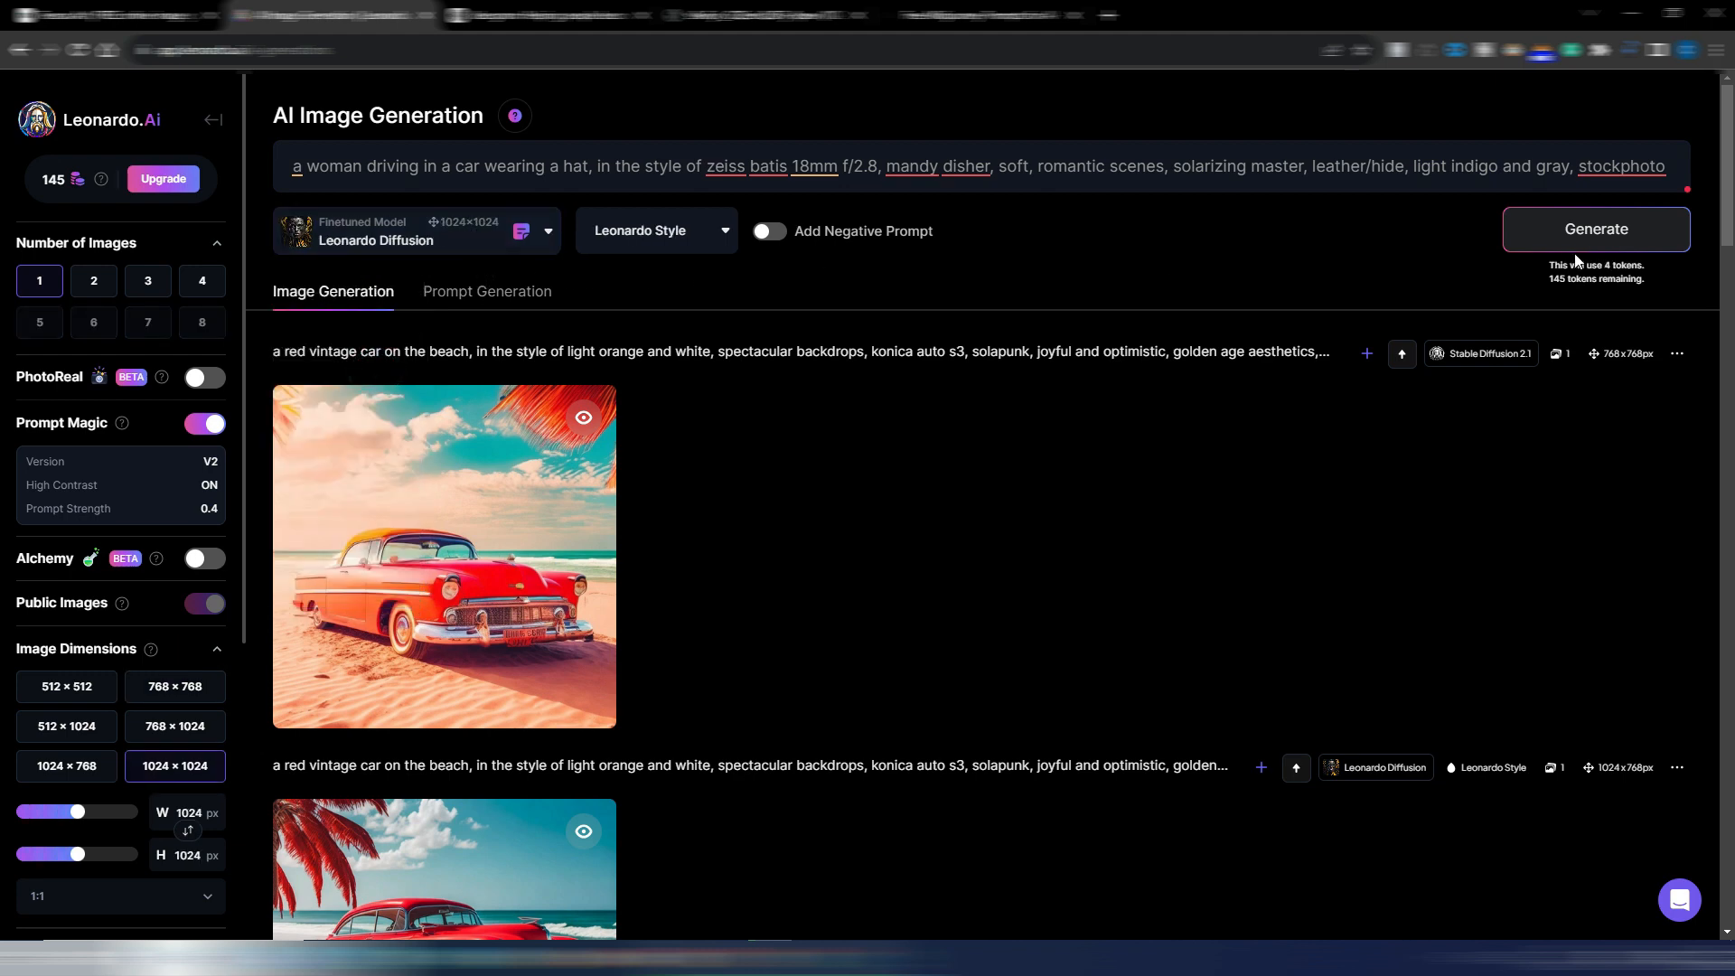
{"action": "left_click", "coordinate": [1595, 230]}
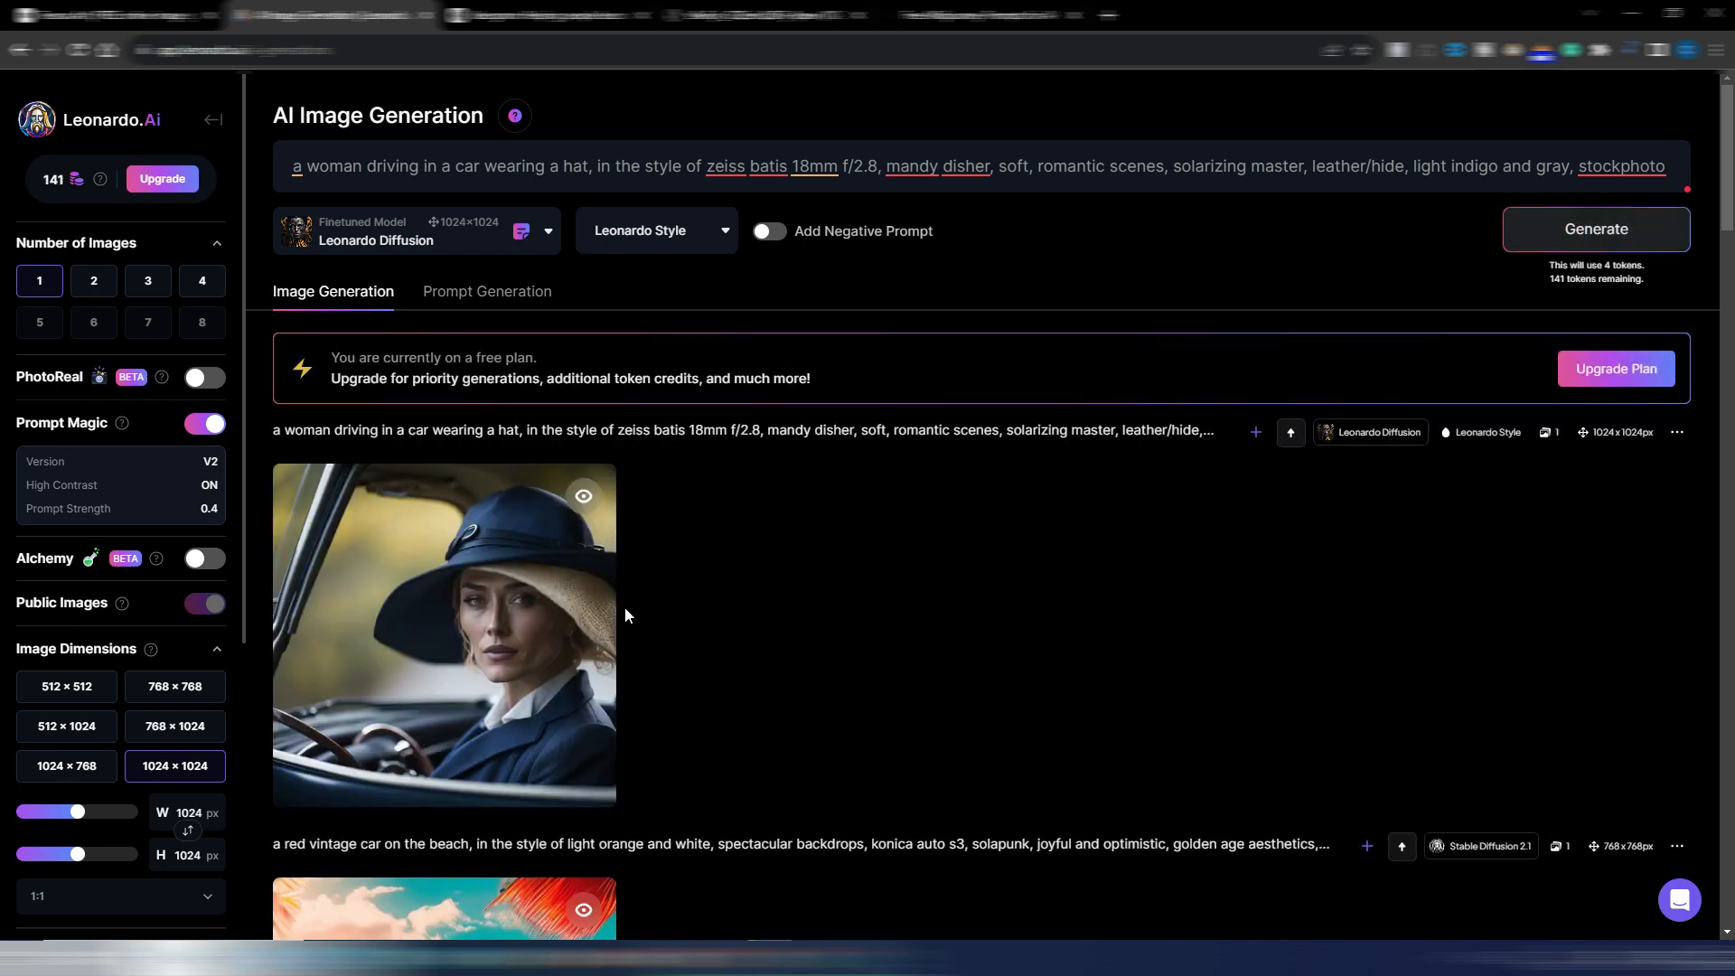
{"action": "left_click", "coordinate": [563, 598]}
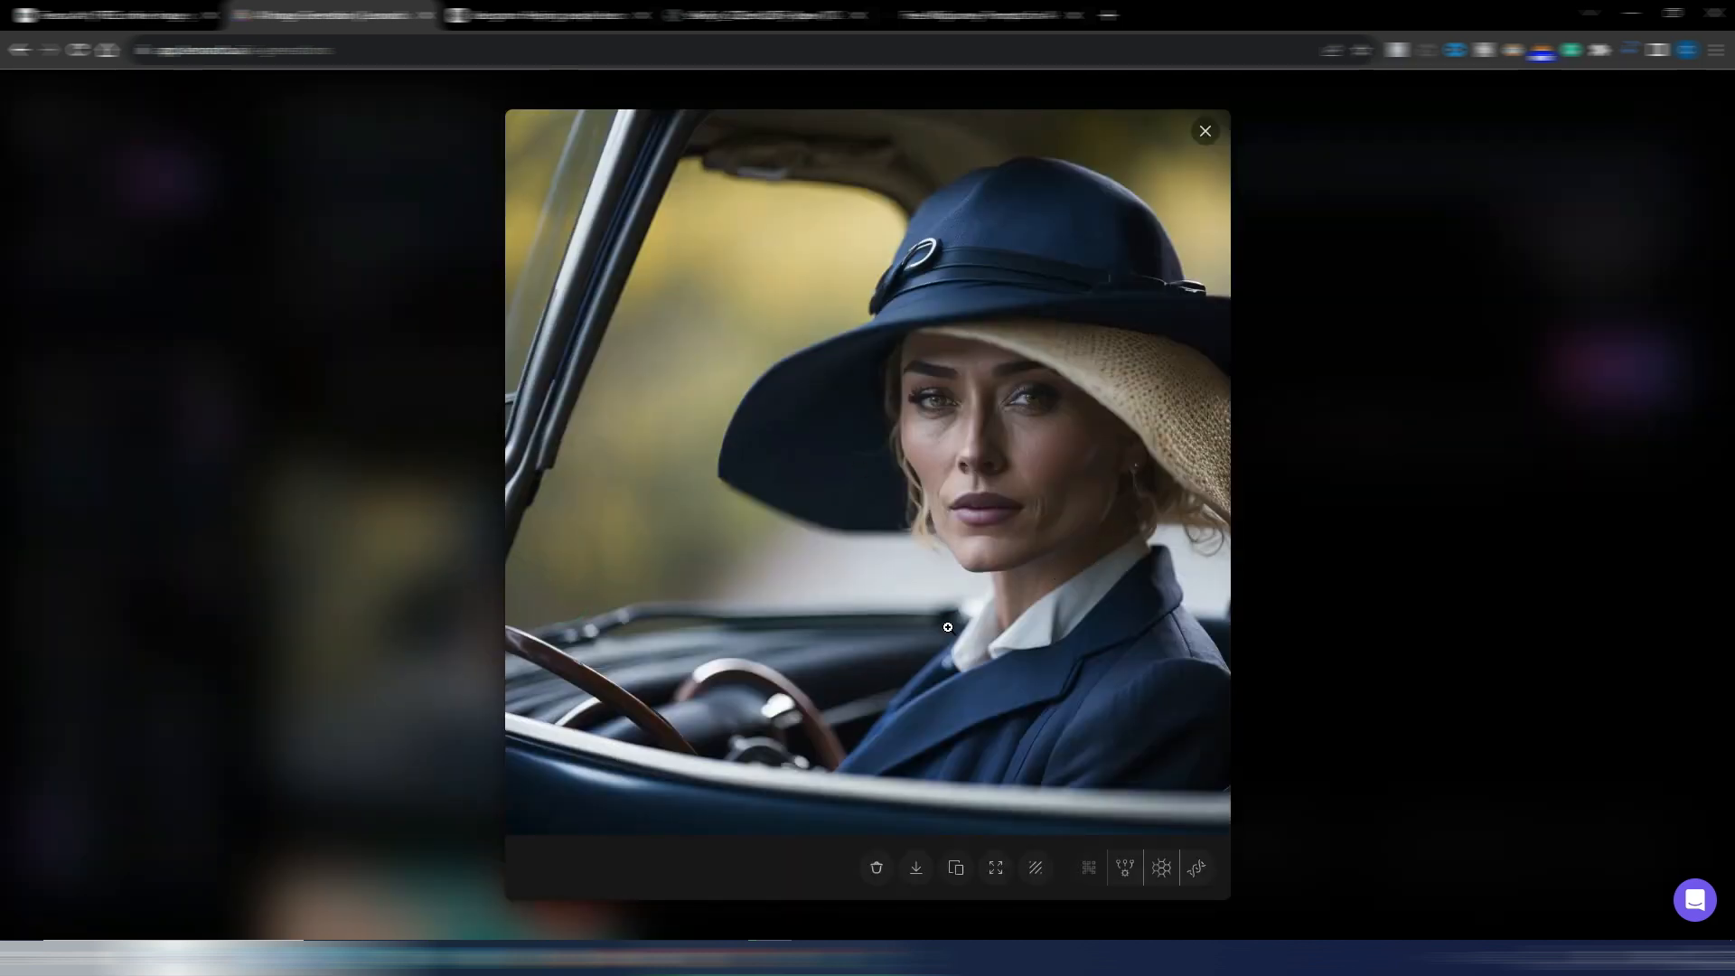
{"action": "left_click", "coordinate": [1203, 132]}
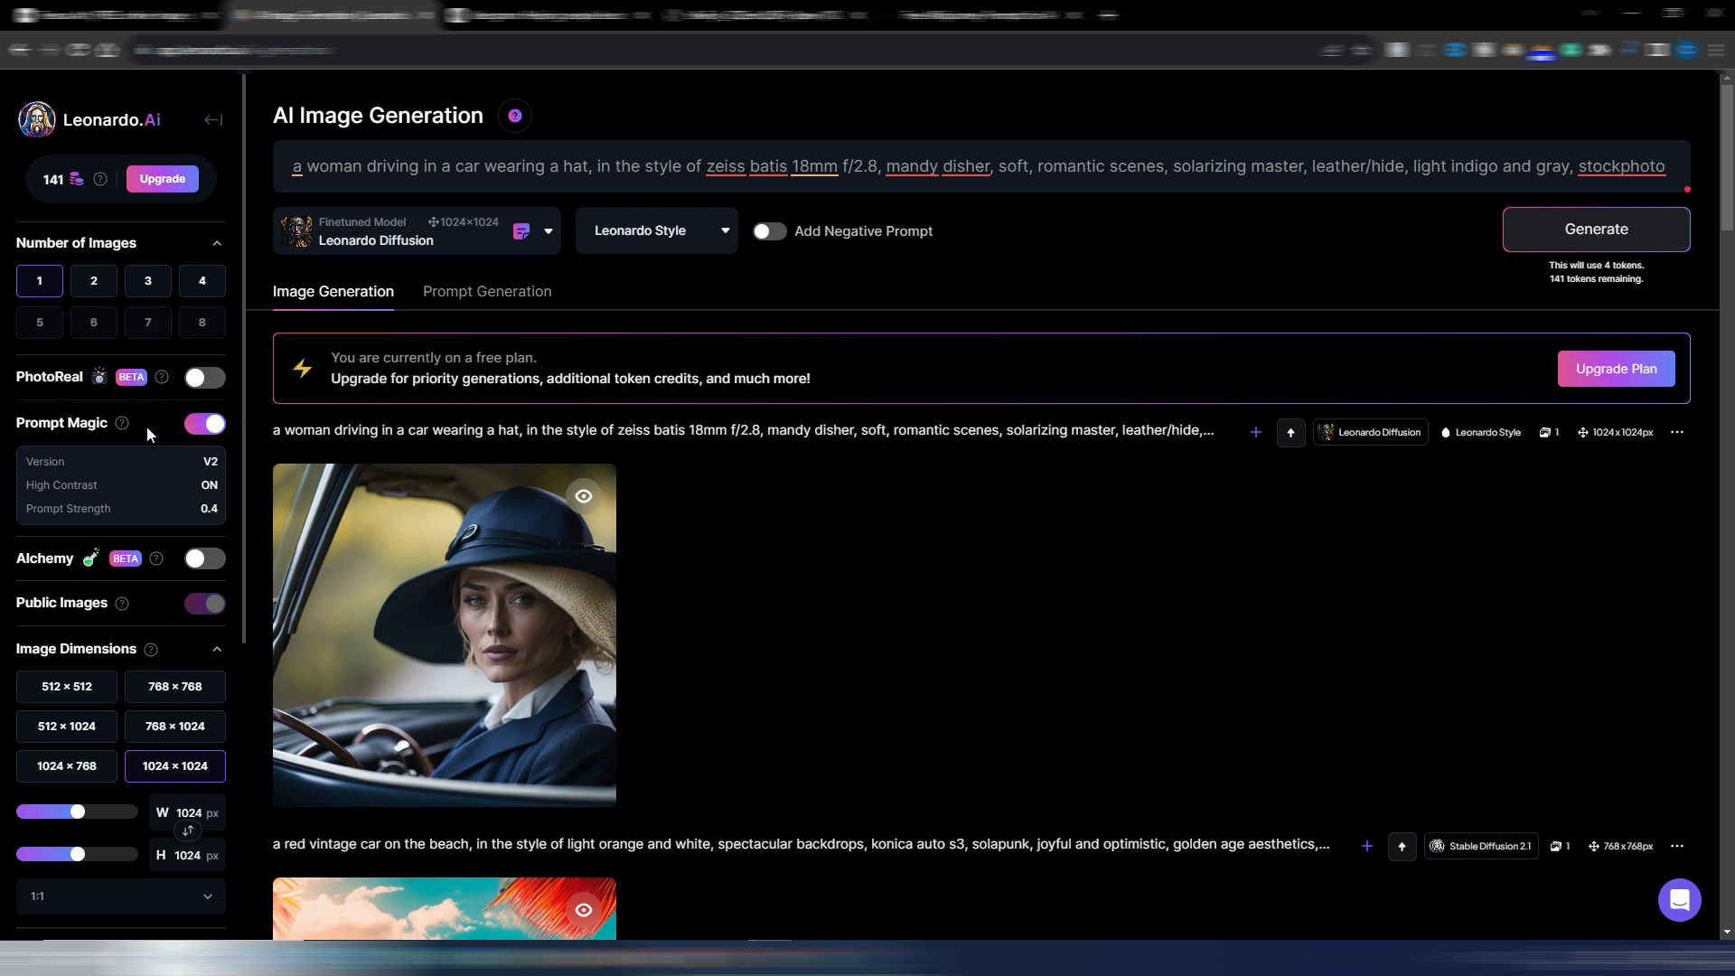
Open the featured PhotoReal model from the Leonardo.Ai home page and try to generate with it
{"action": "left_click", "coordinate": [94, 127]}
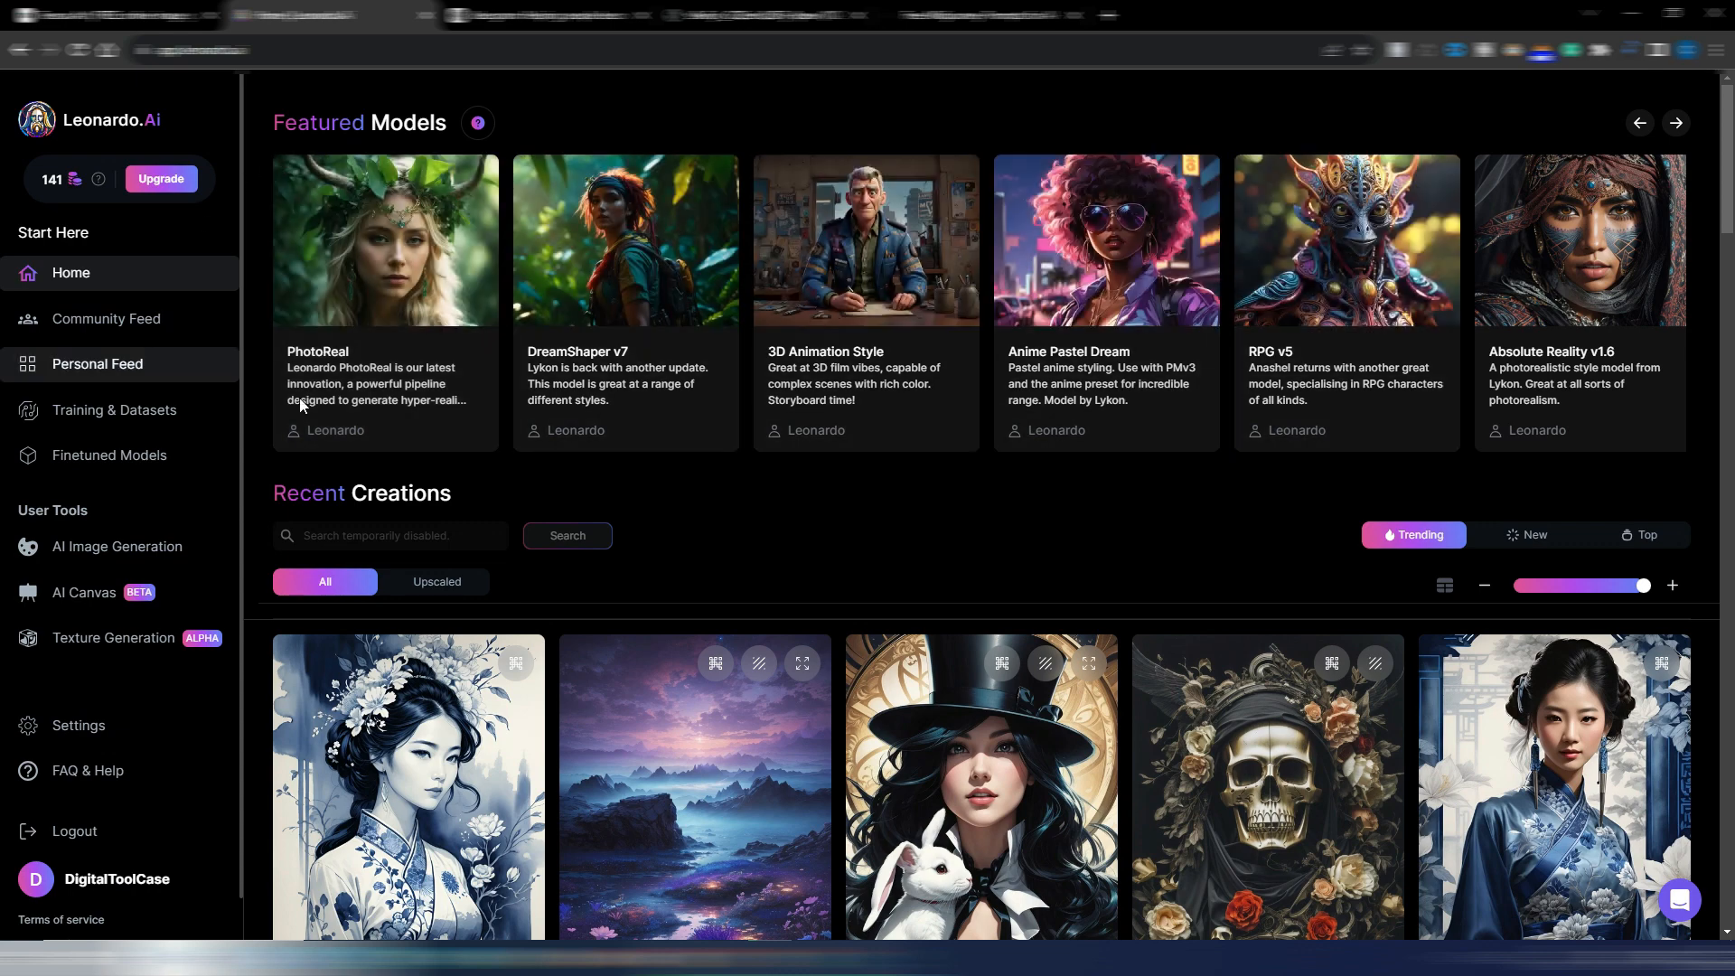
{"action": "left_click", "coordinate": [367, 203]}
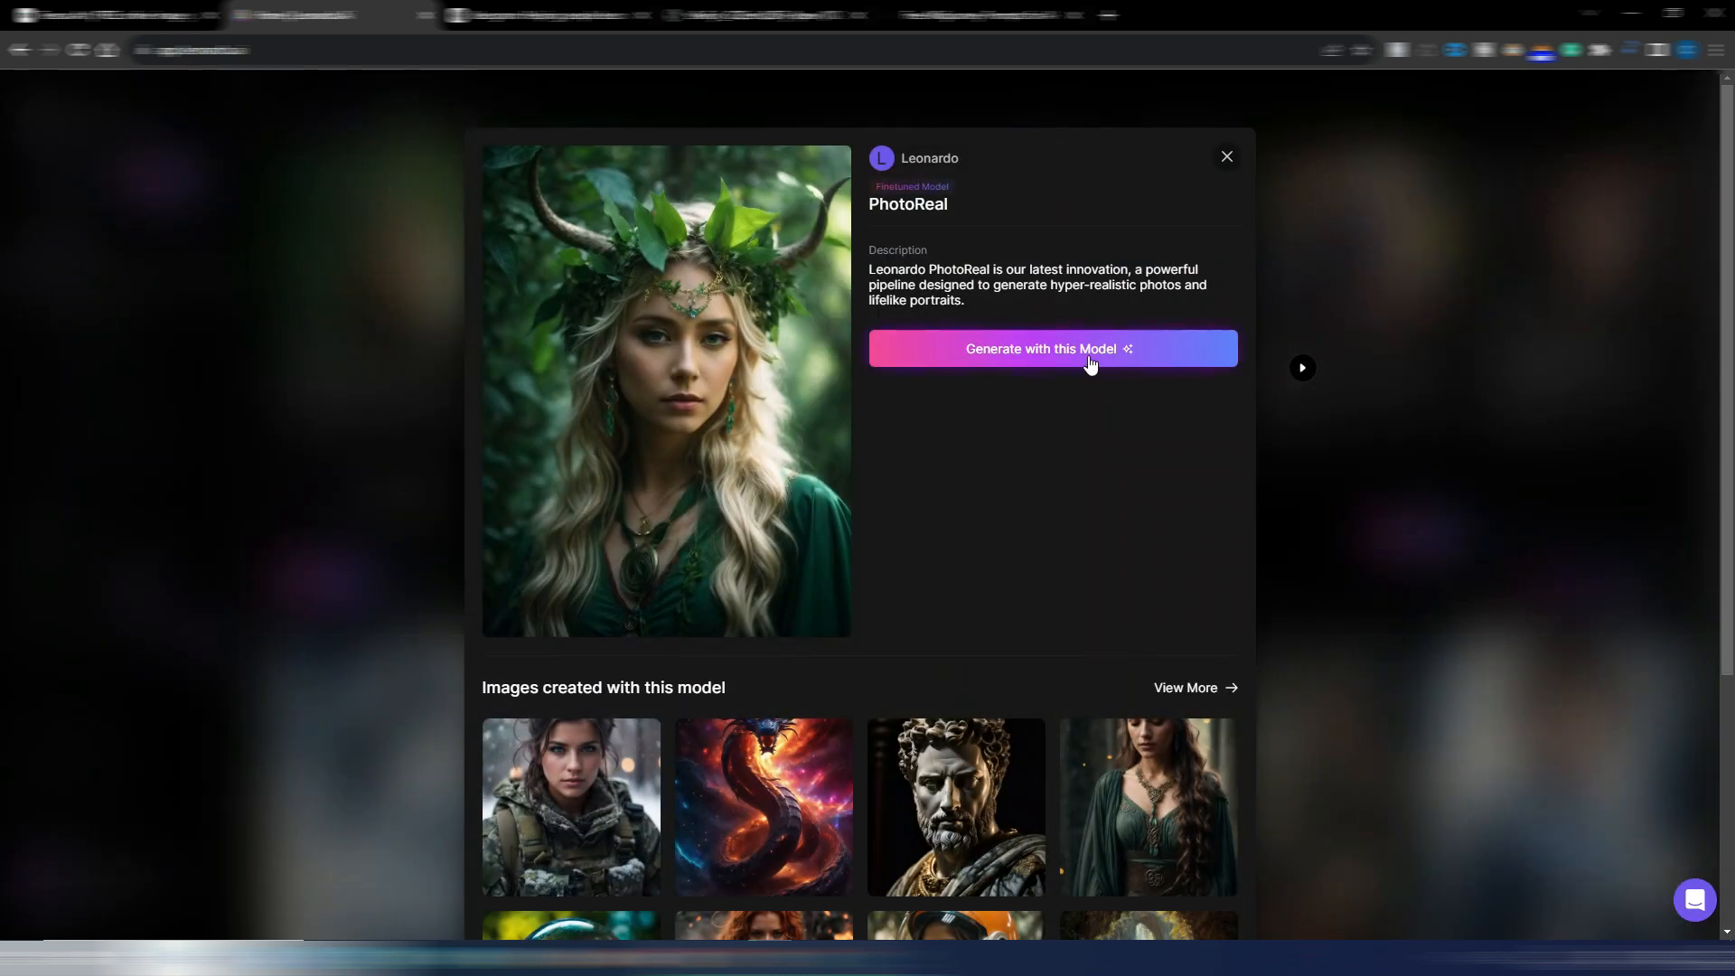
{"action": "left_click", "coordinate": [1039, 350]}
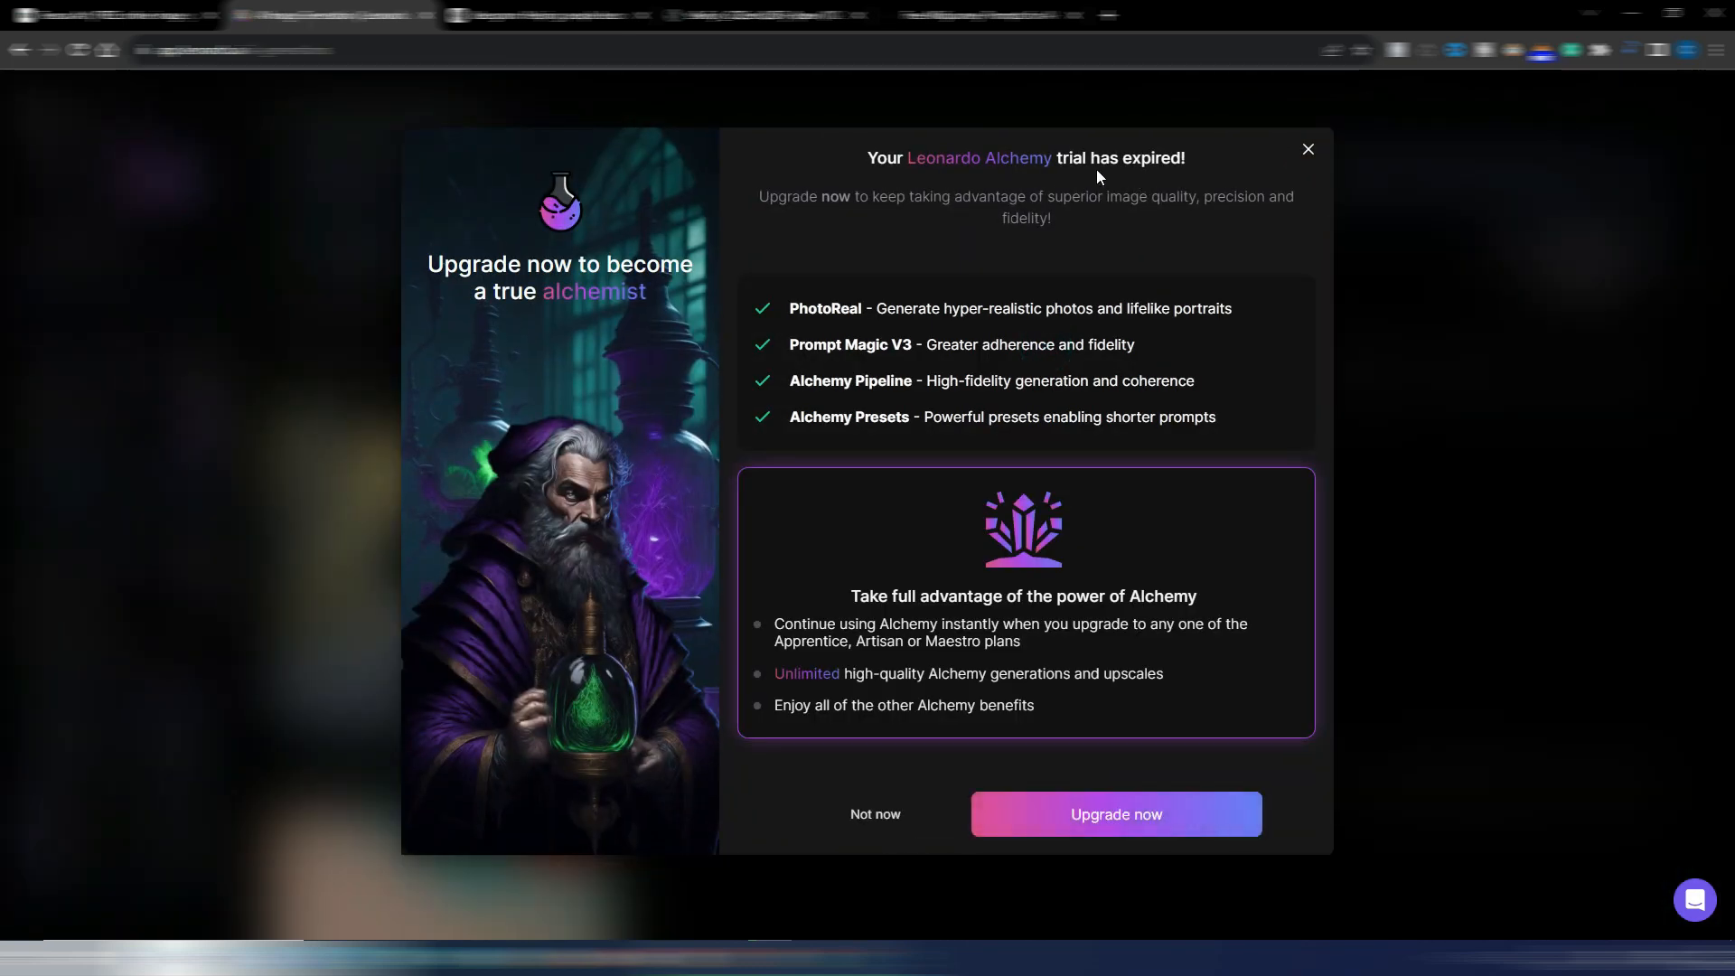
Review the Leonardo.Ai upgrade plans with monthly pricing and close the offer without subscribing
{"action": "left_click", "coordinate": [1151, 820]}
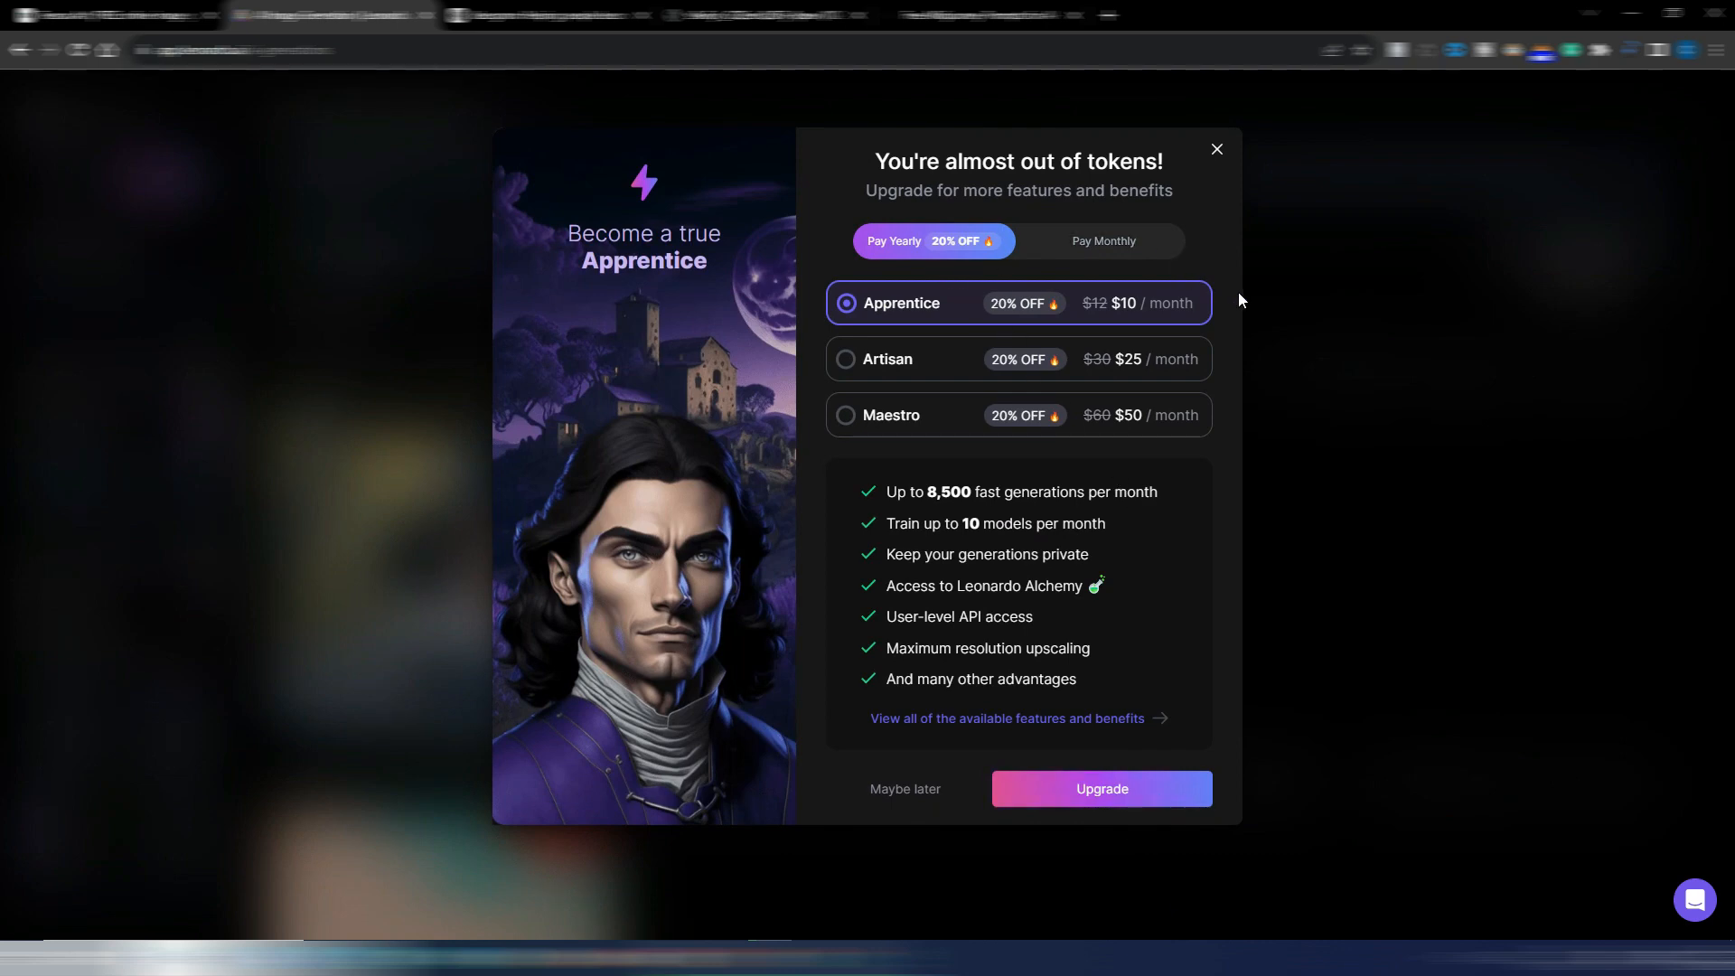
{"action": "left_click", "coordinate": [1161, 242]}
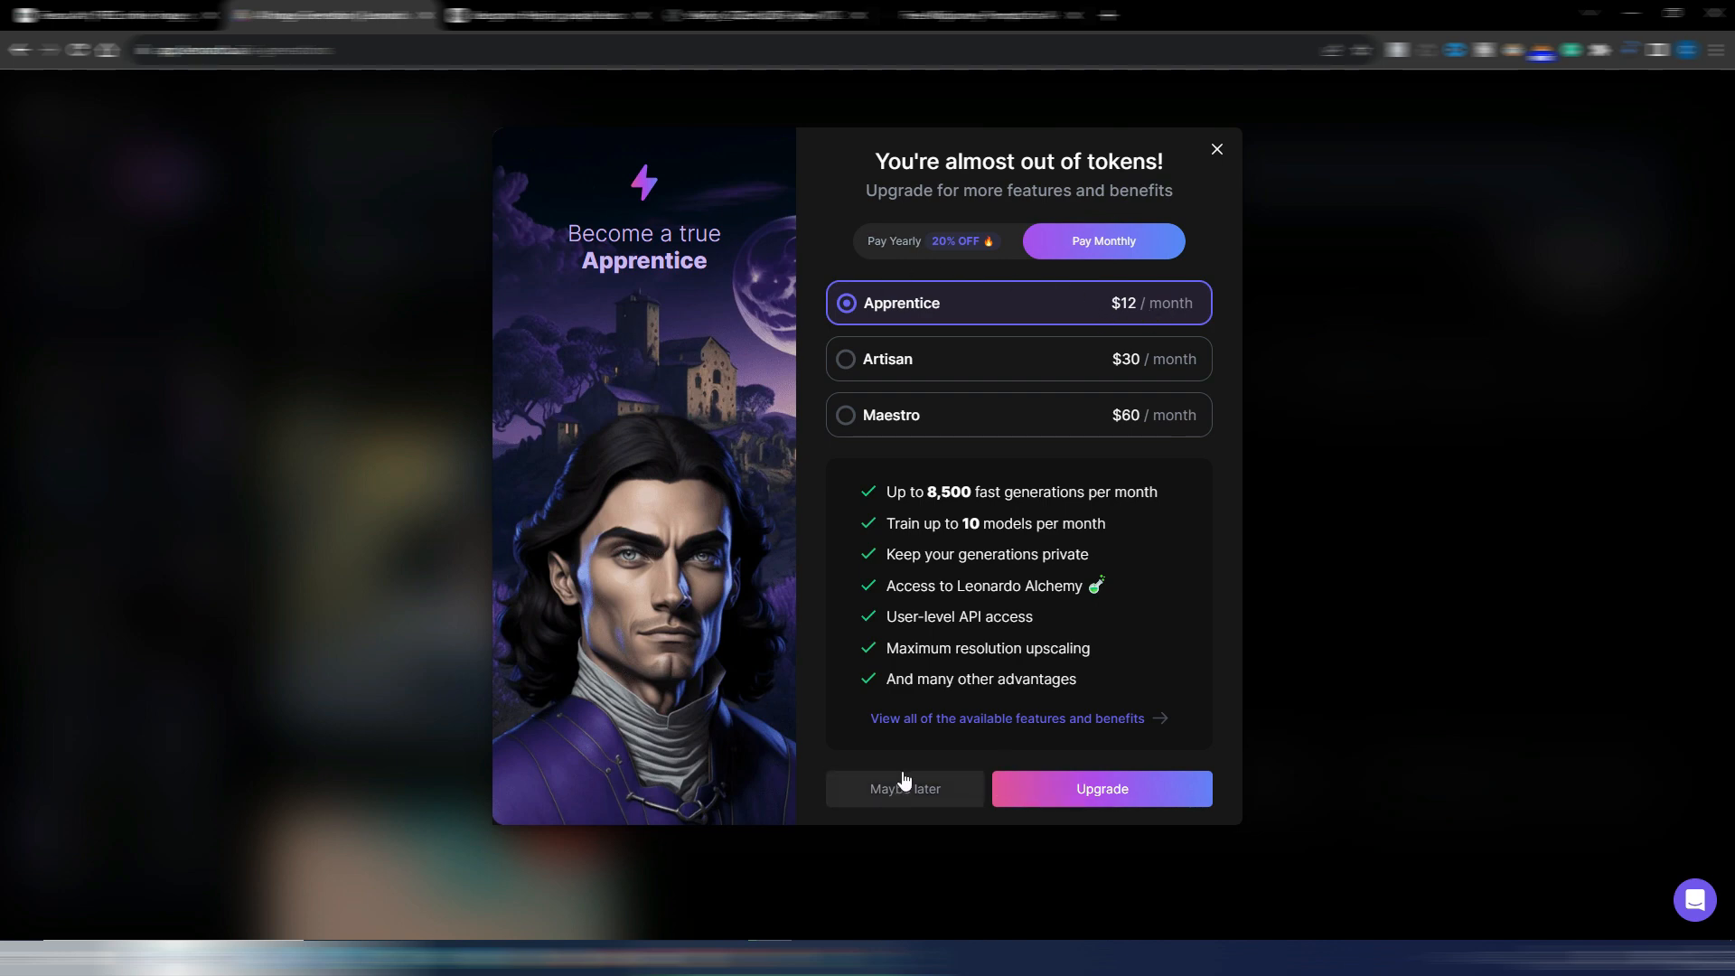
{"action": "left_click", "coordinate": [1216, 151]}
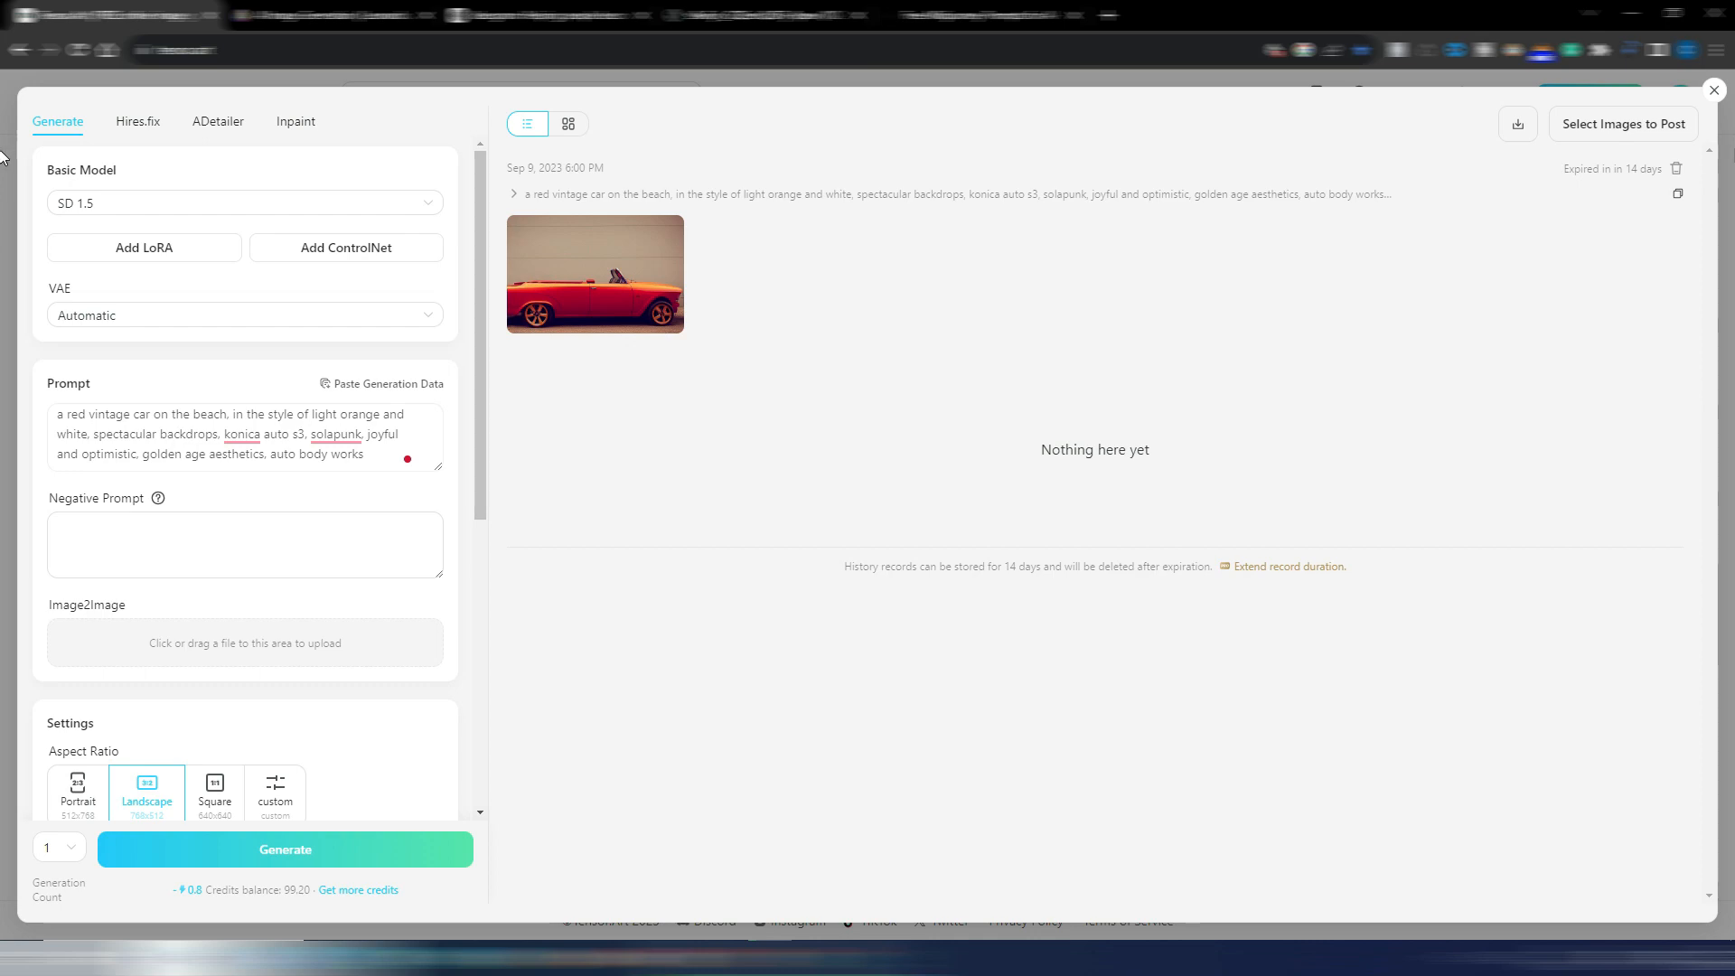
Switch to TensorArt, close its generation workspace and open the Realism Fusion V1 model to examine its sample portrait
{"action": "left_click", "coordinate": [1714, 91]}
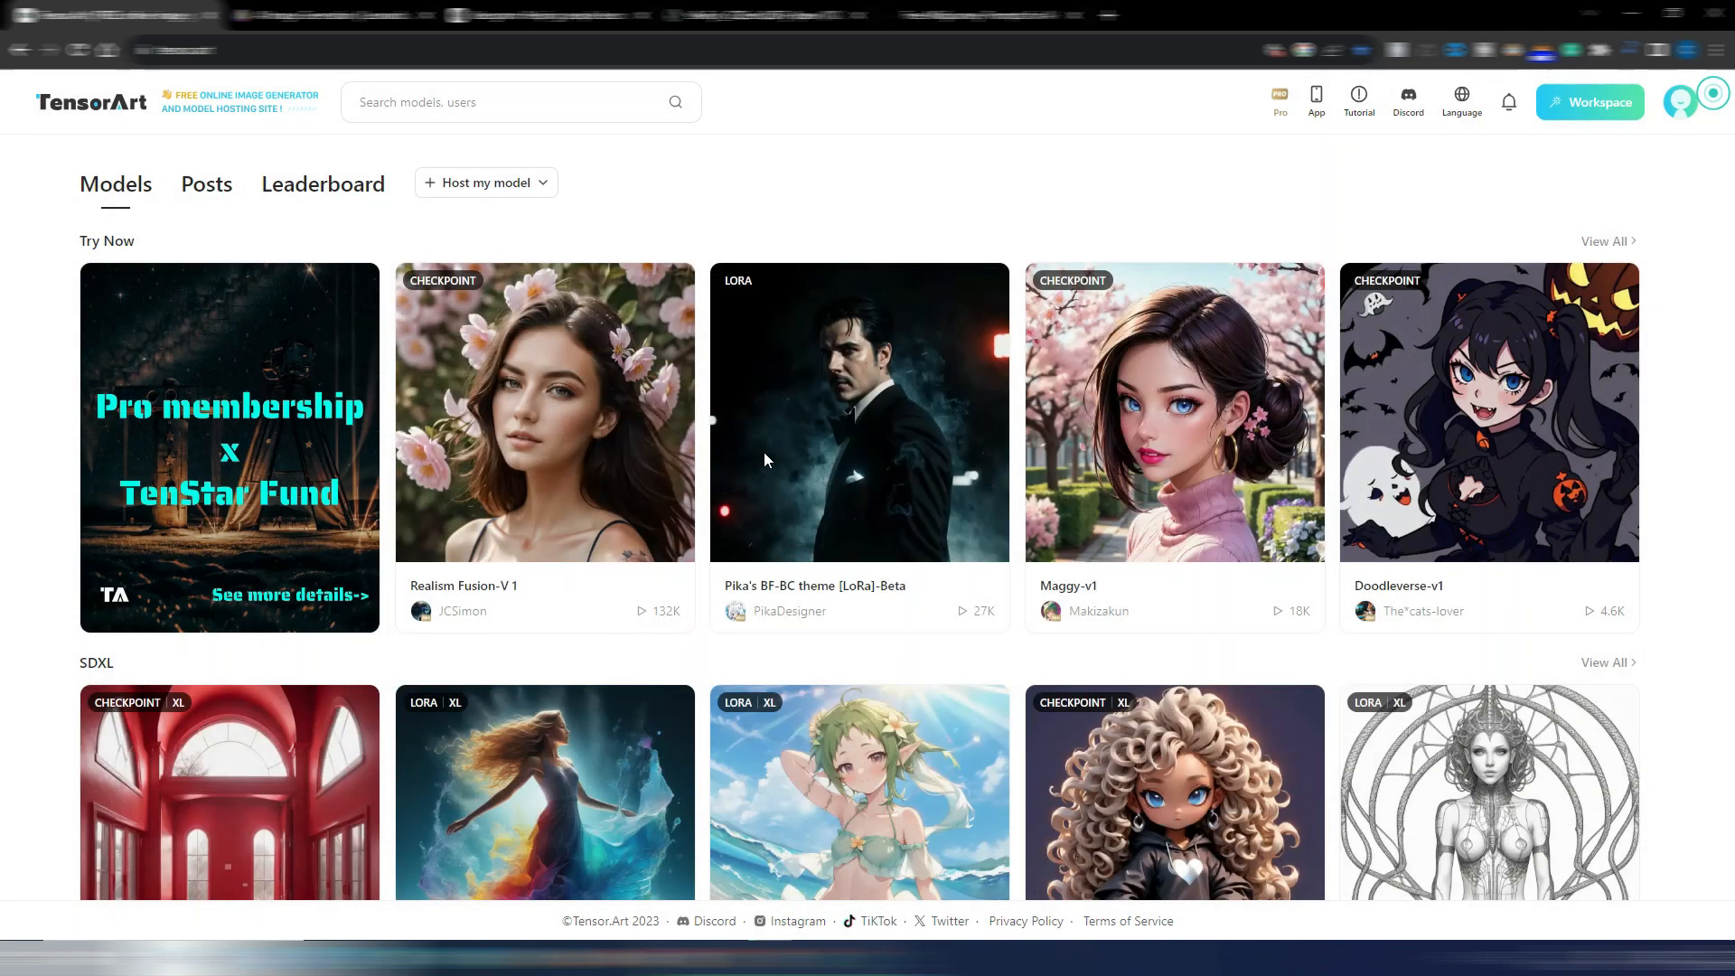
{"action": "left_click", "coordinate": [529, 390]}
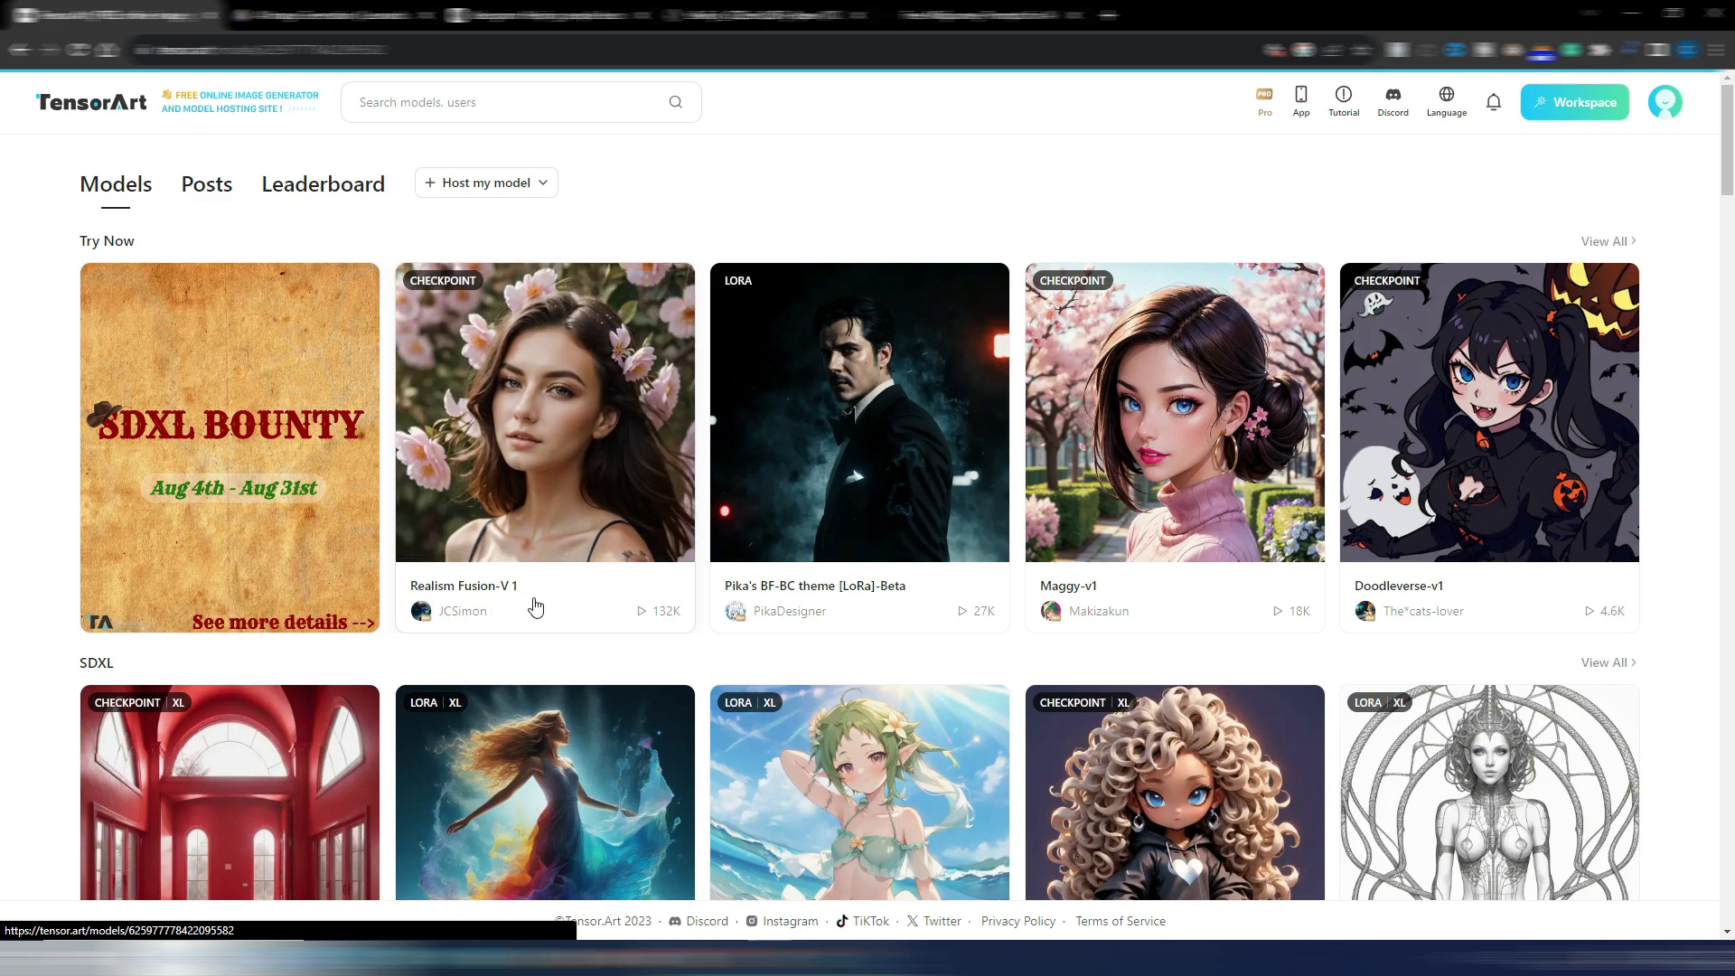
{"action": "scroll", "coordinate": [888, 703], "scroll_direction": "down", "scroll_amount": 2}
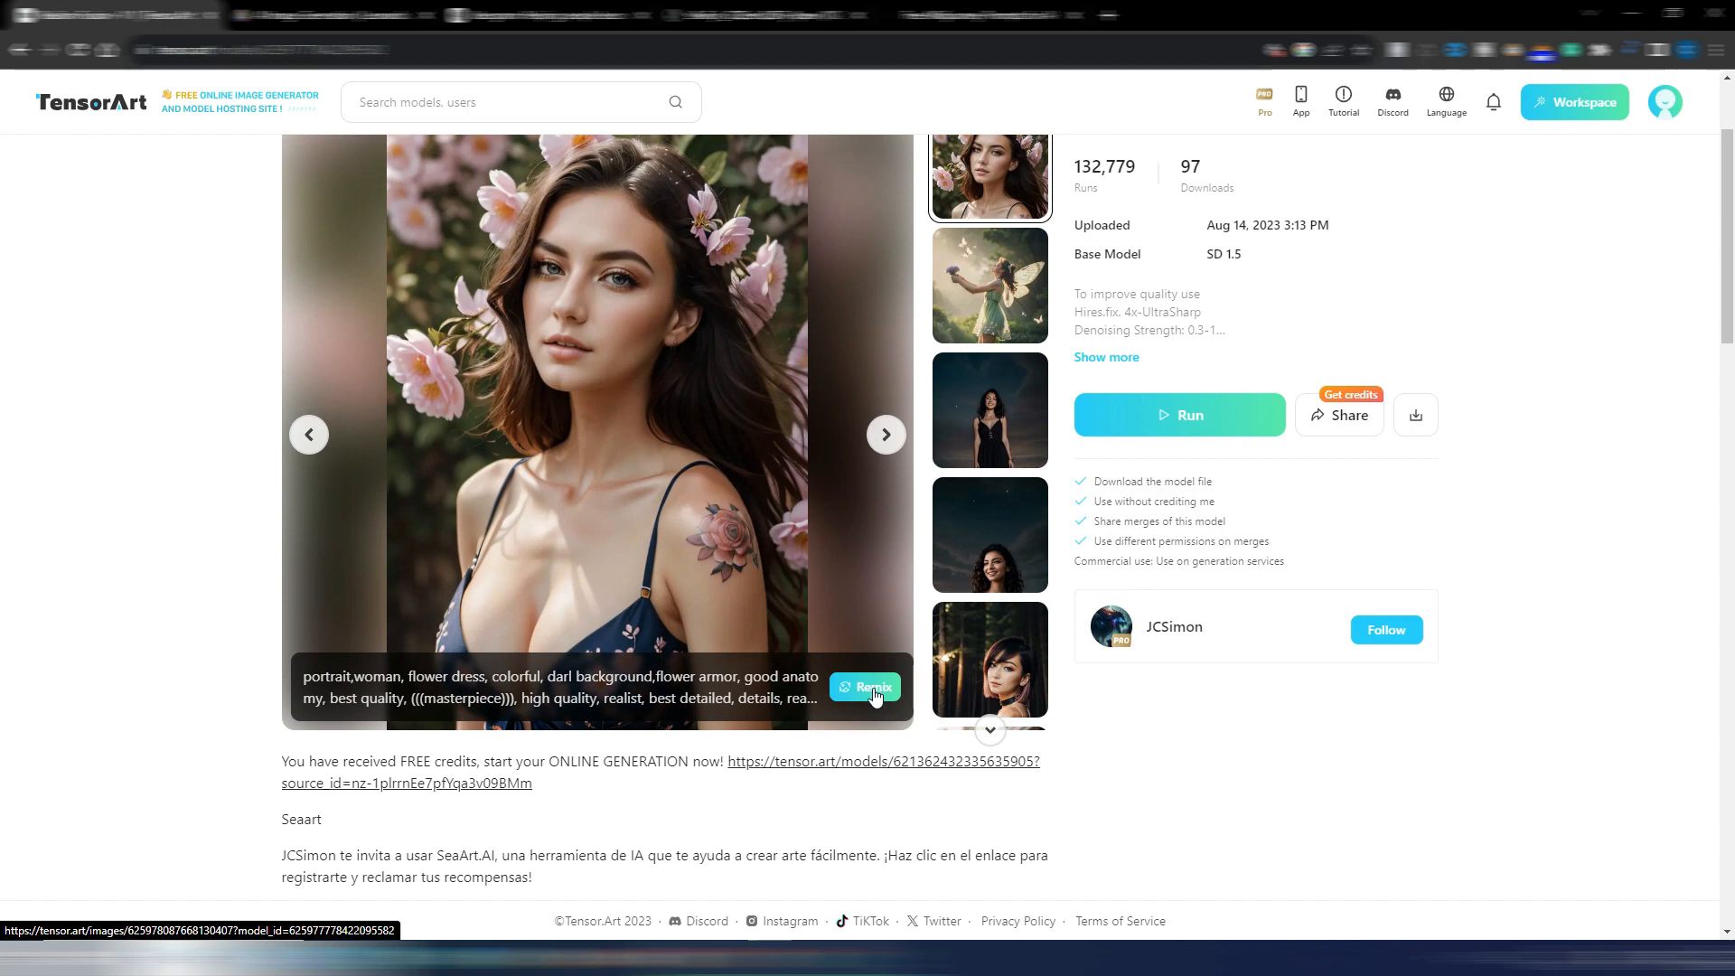
{"action": "scroll", "coordinate": [554, 499], "scroll_direction": "up", "scroll_amount": 1}
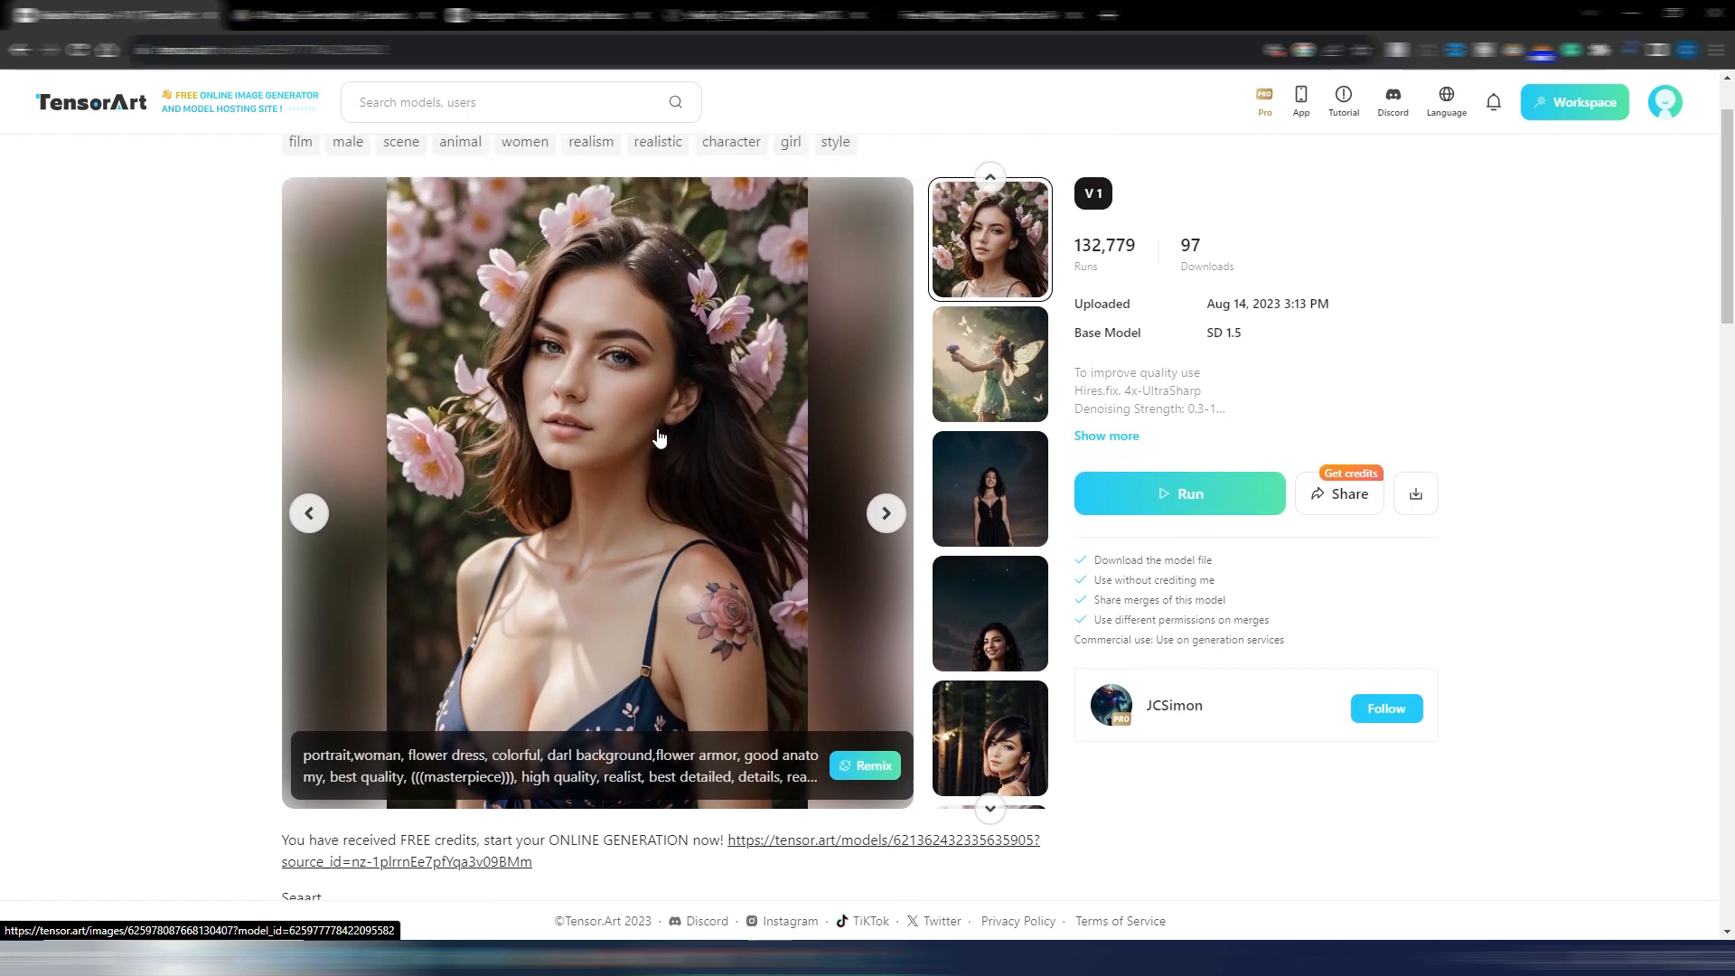
Remix the sample flower-dress portrait with the recommended generation data, remove the LoRA from the prompt and generate one Portrait image
{"action": "left_click", "coordinate": [867, 780]}
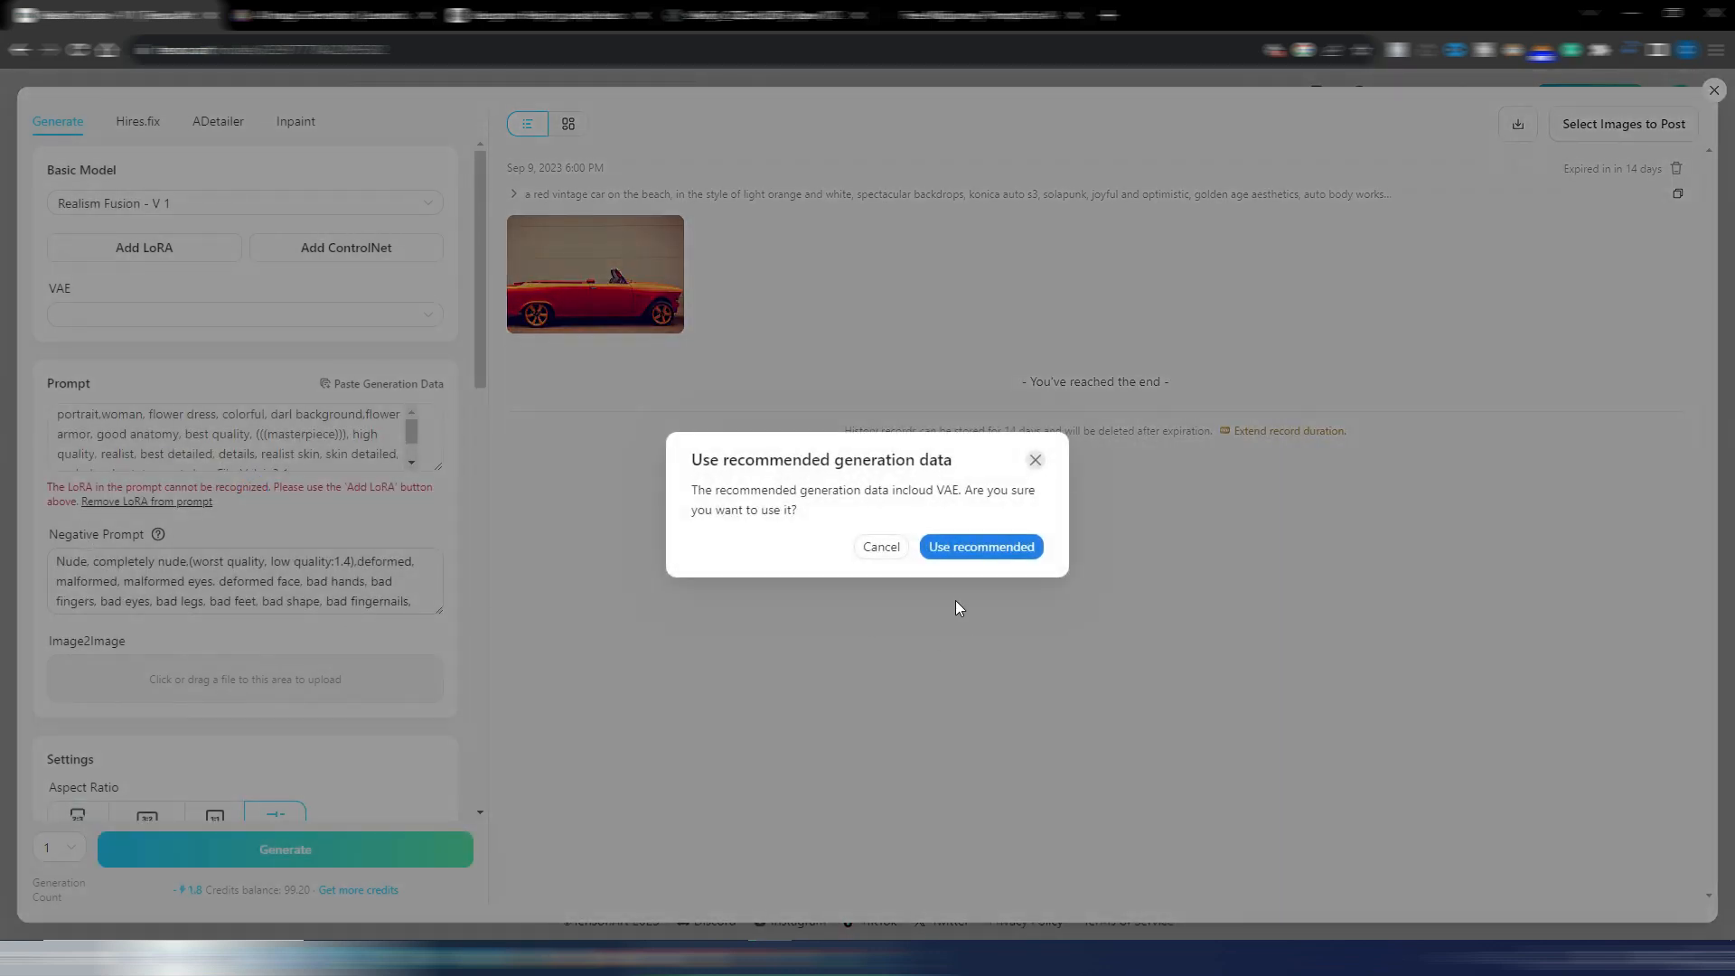
{"action": "left_click", "coordinate": [983, 549]}
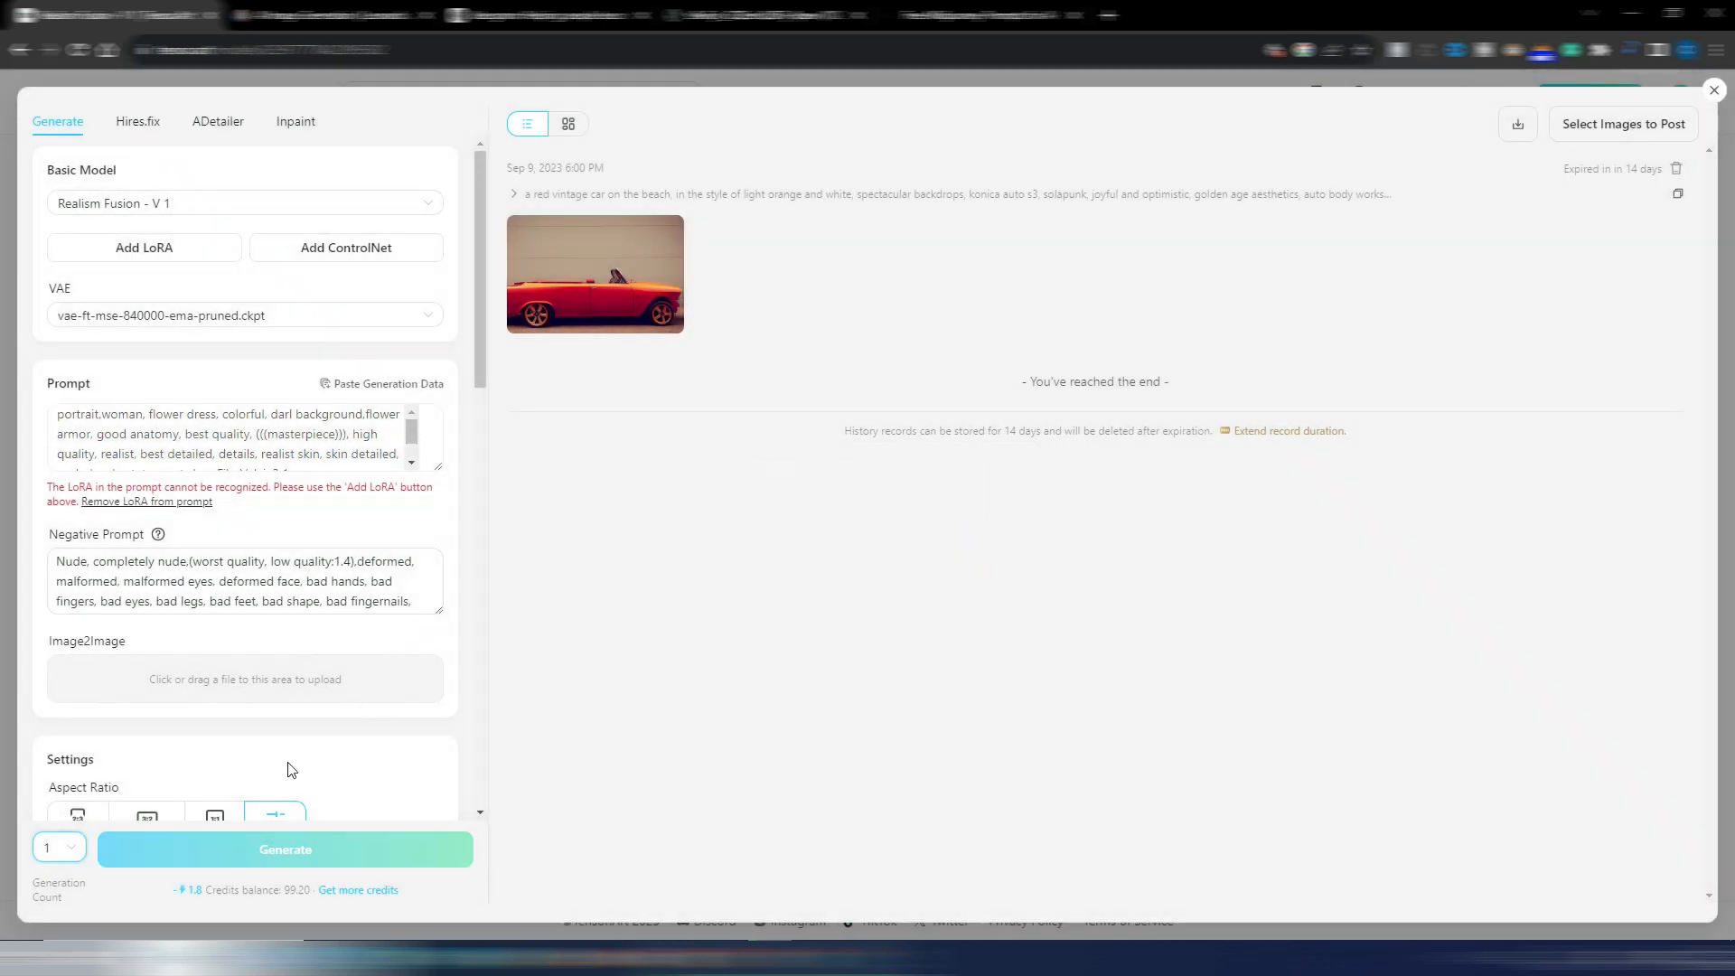
{"action": "scroll", "coordinate": [285, 692], "scroll_direction": "down", "scroll_amount": 1}
{"action": "scroll", "coordinate": [286, 691], "scroll_direction": "down", "scroll_amount": 2}
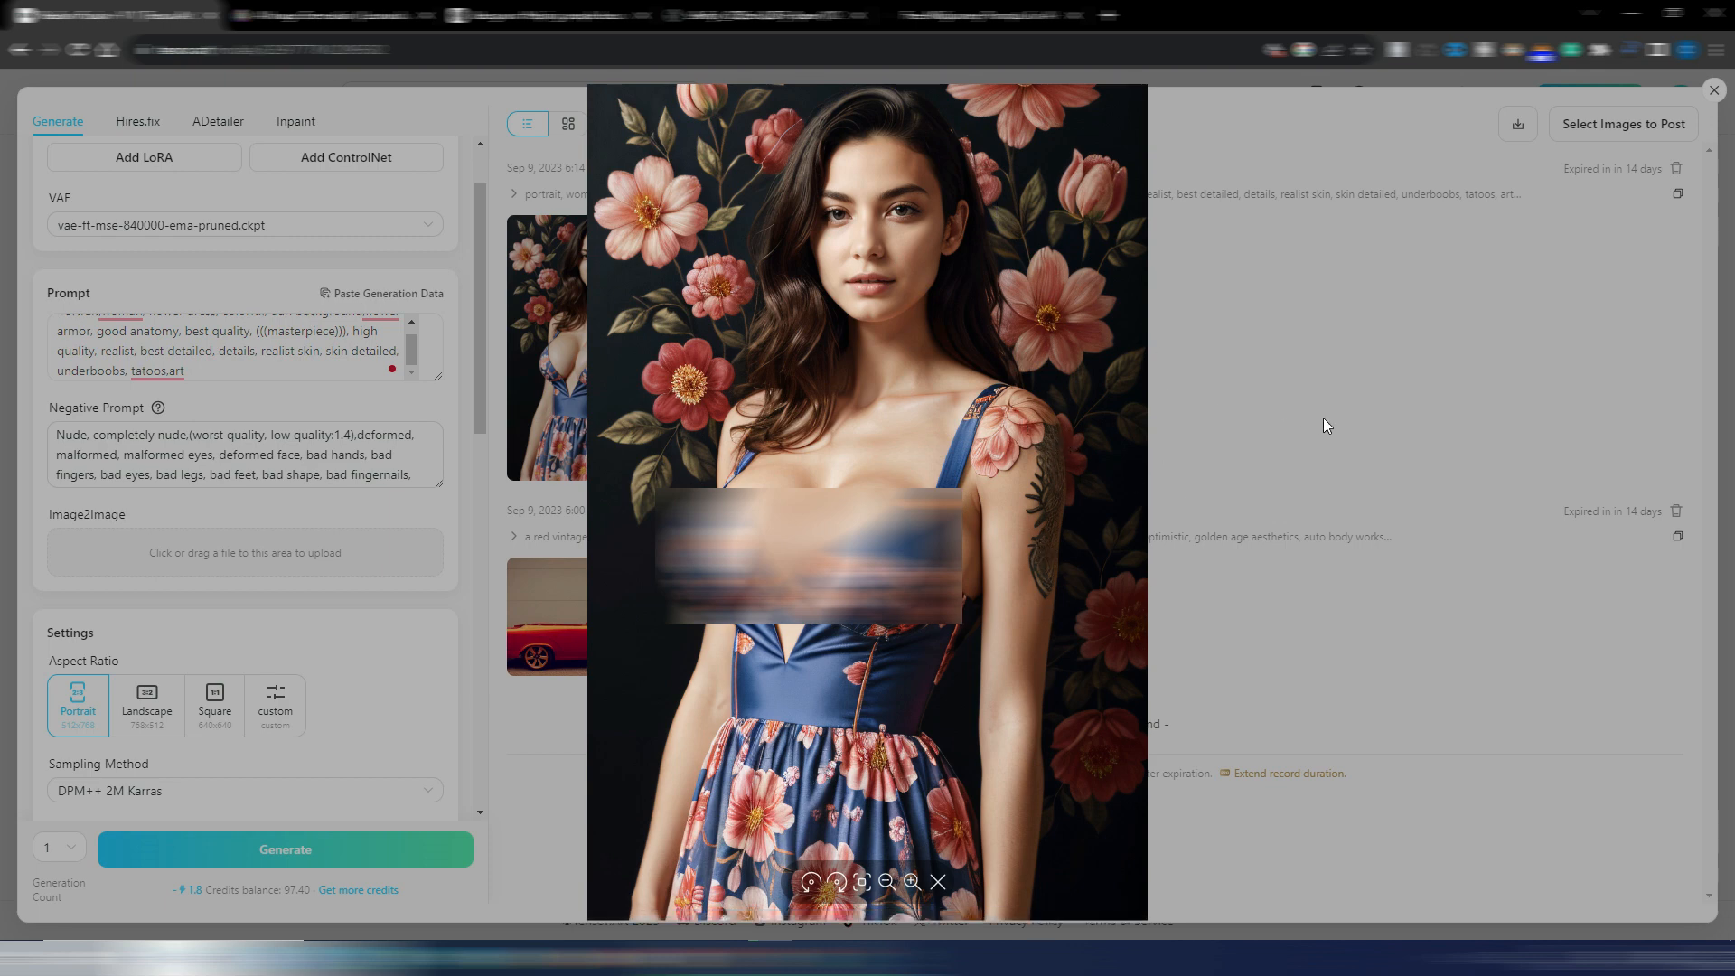
Close the enlarged portrait and the generation workspace, and return to the TensorArt home page
{"action": "left_click", "coordinate": [1354, 376]}
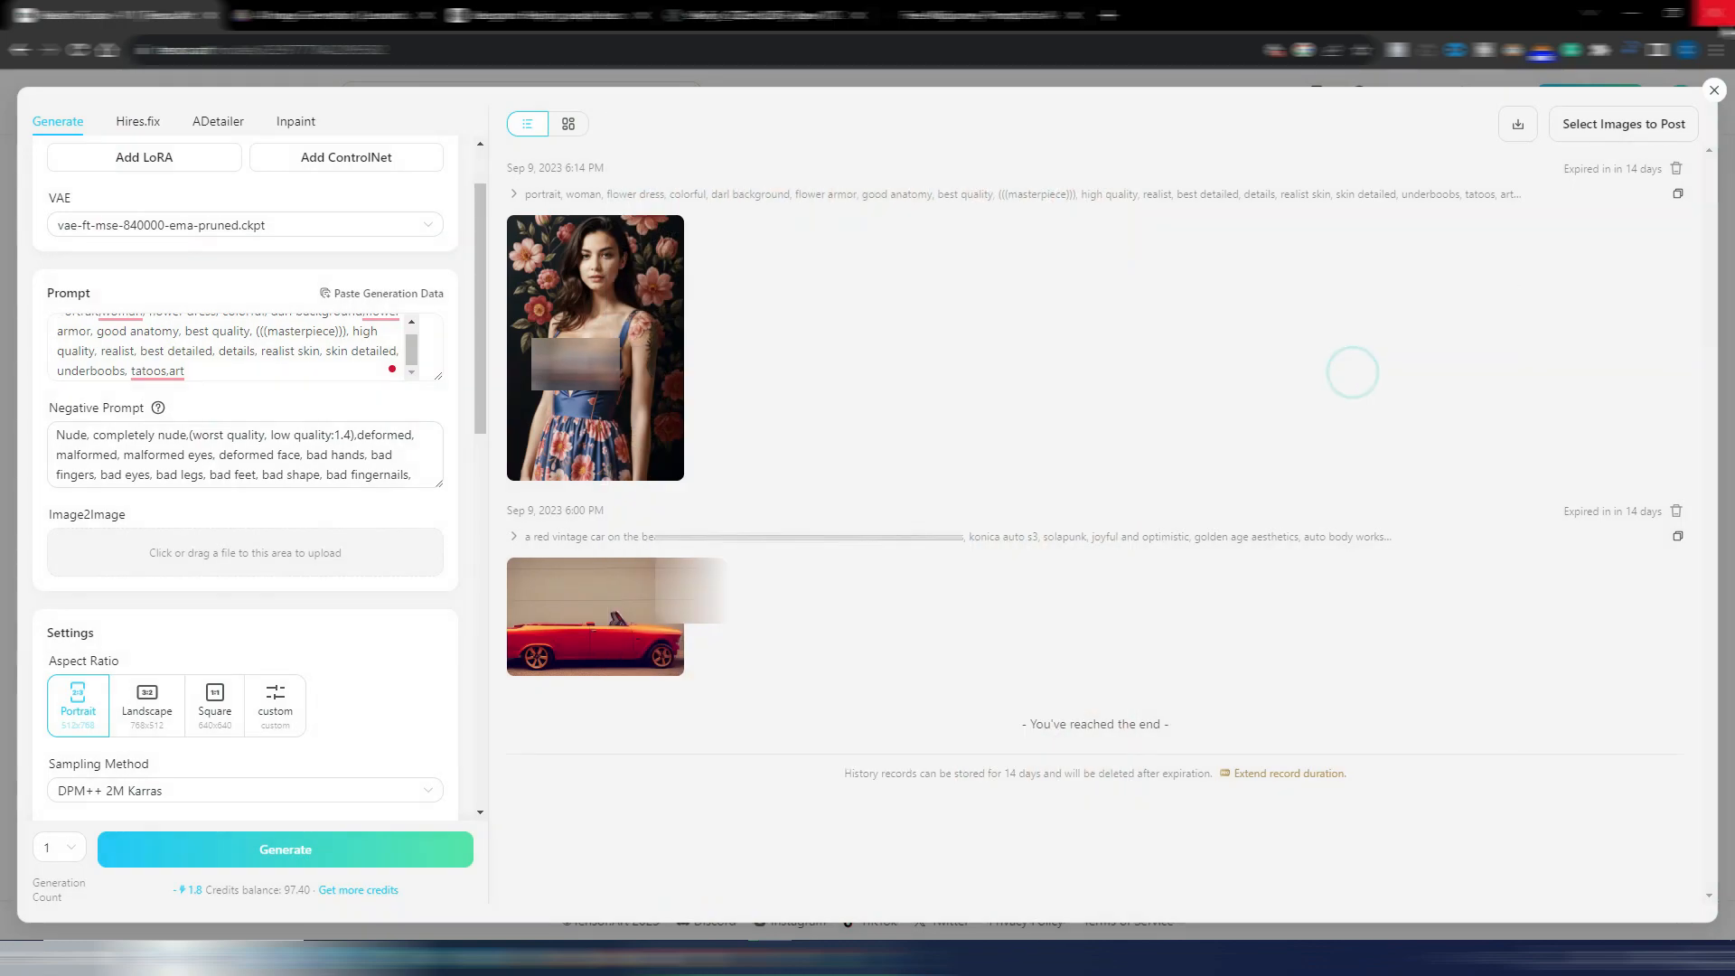
{"action": "left_click", "coordinate": [1715, 90]}
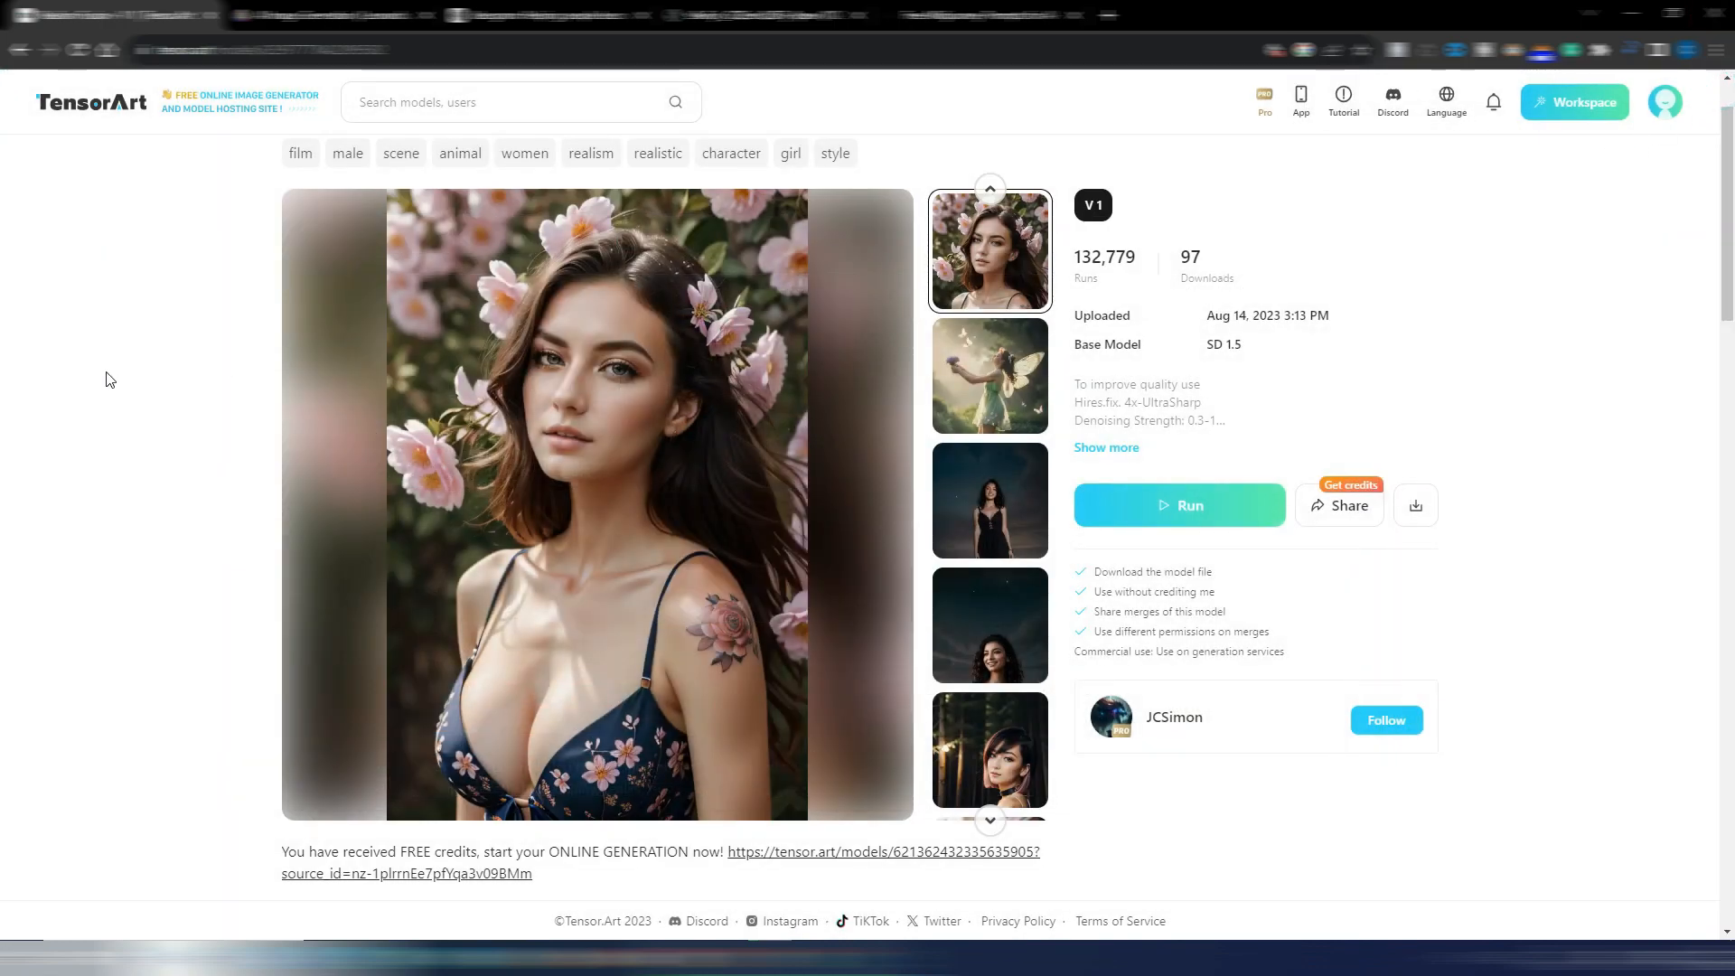
{"action": "left_click", "coordinate": [82, 111]}
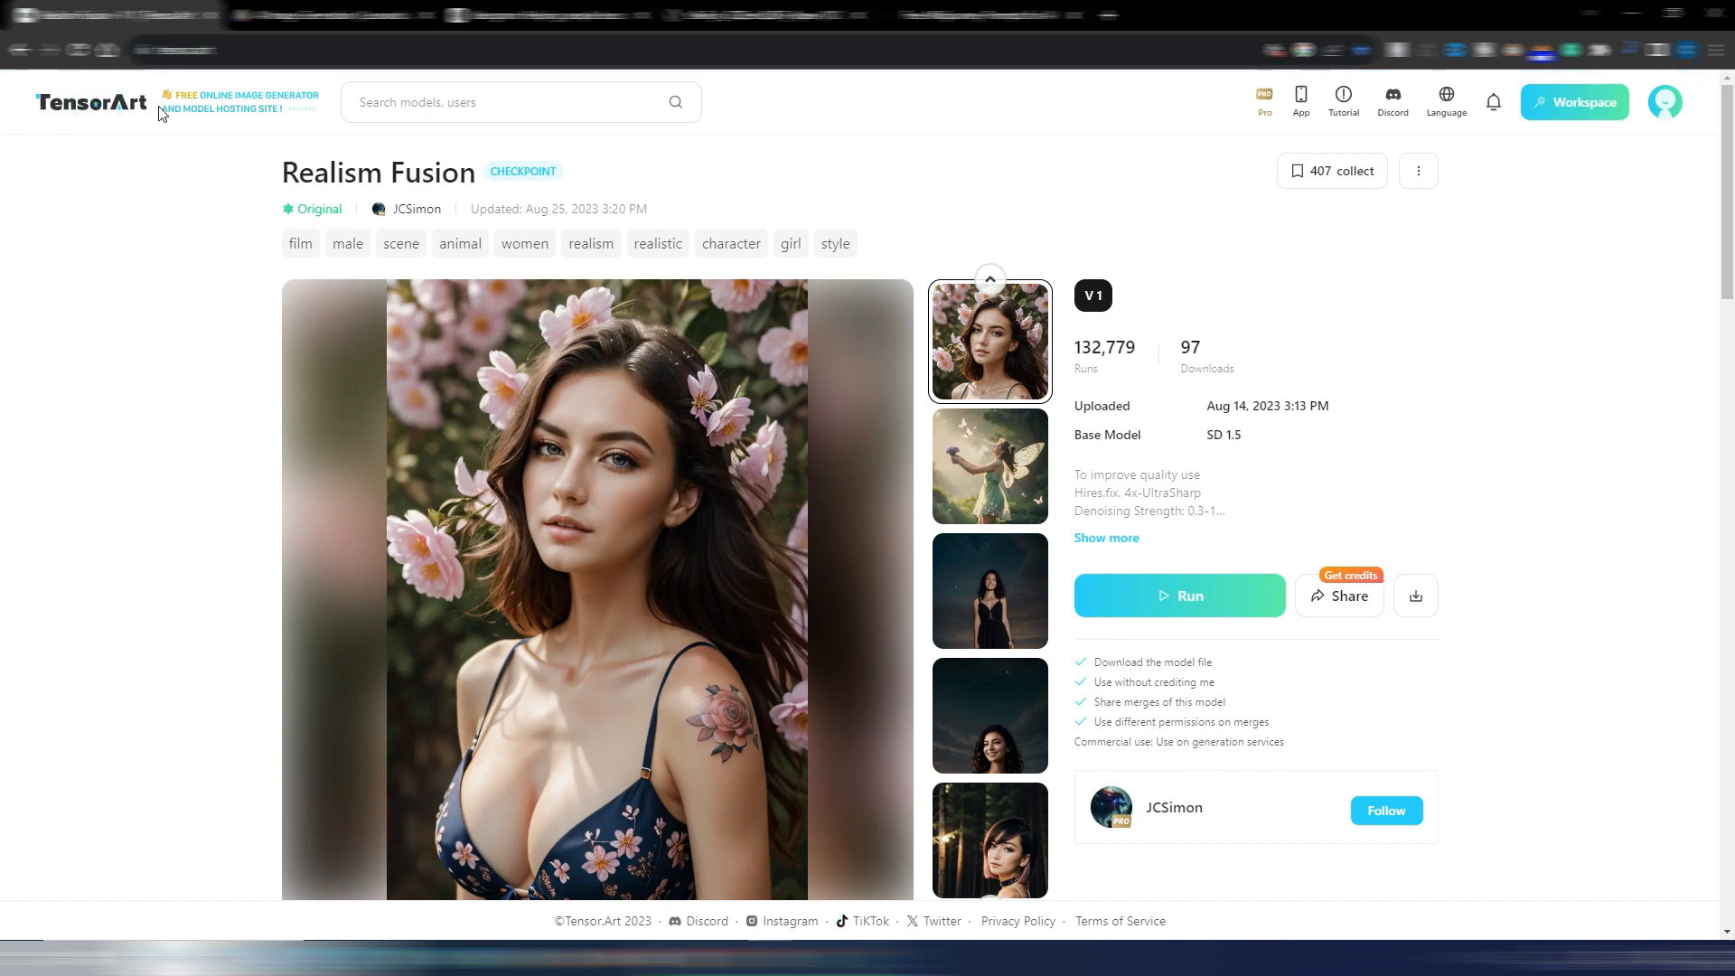
Revisit the results in Leonardo.Ai and Ideogram for comparison and switch back to the TensorArt home page
{"action": "left_click", "coordinate": [330, 15]}
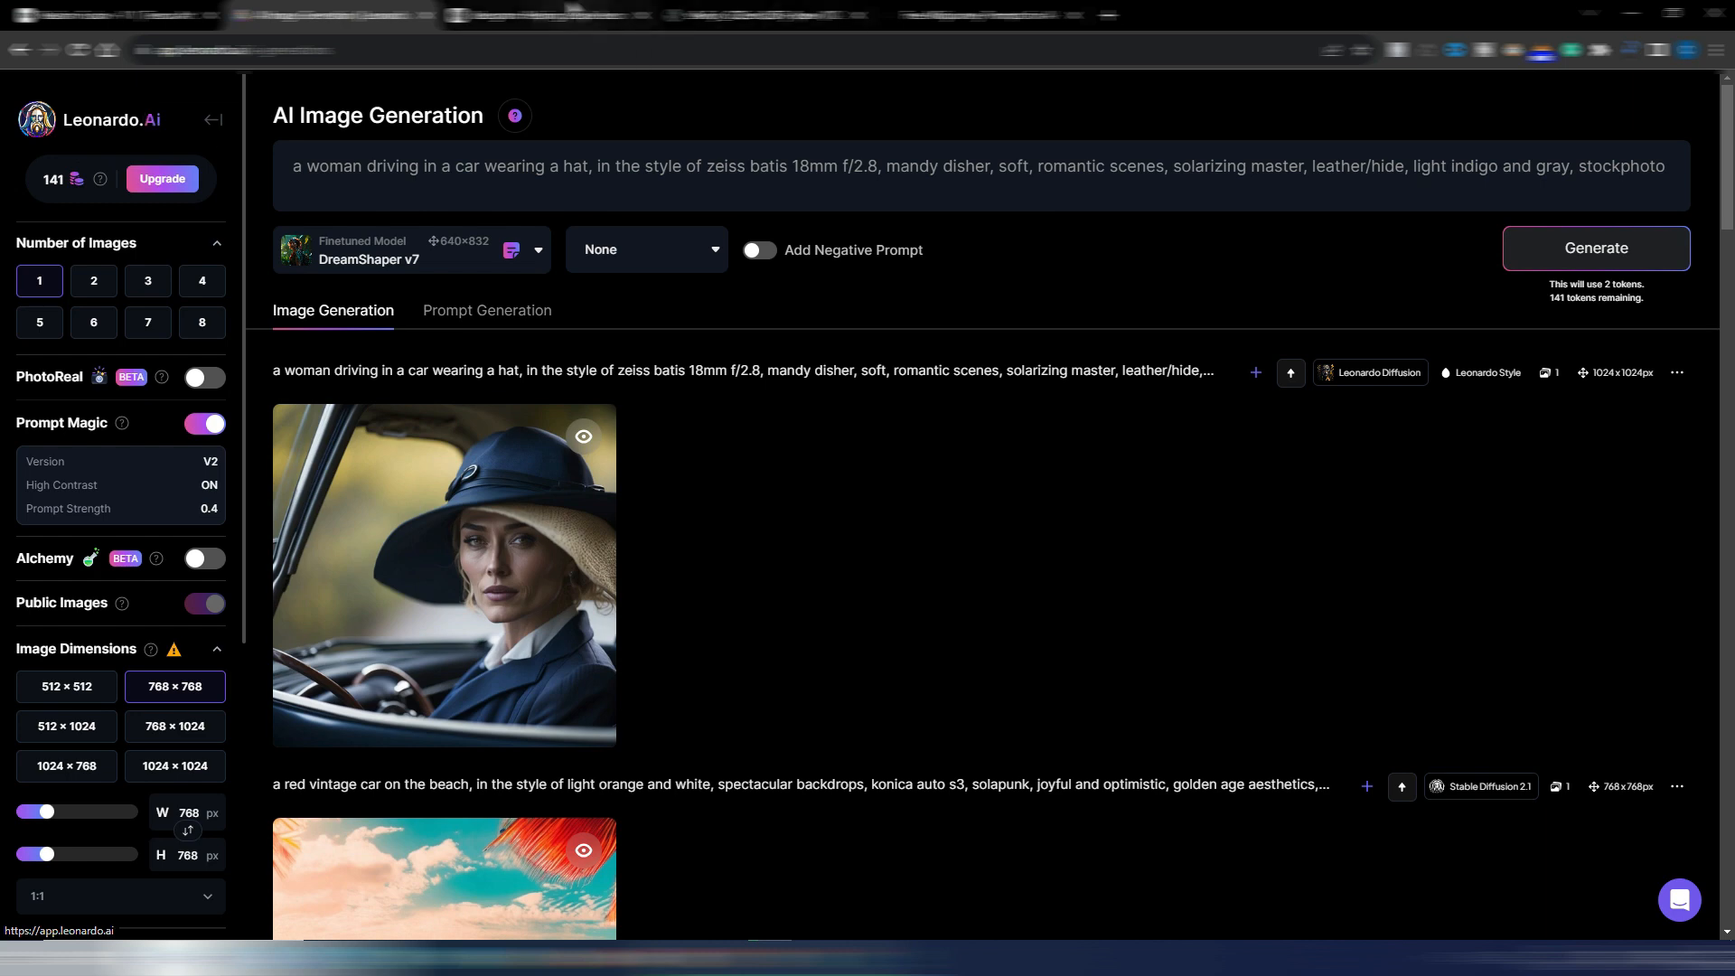
{"action": "left_click", "coordinate": [538, 15]}
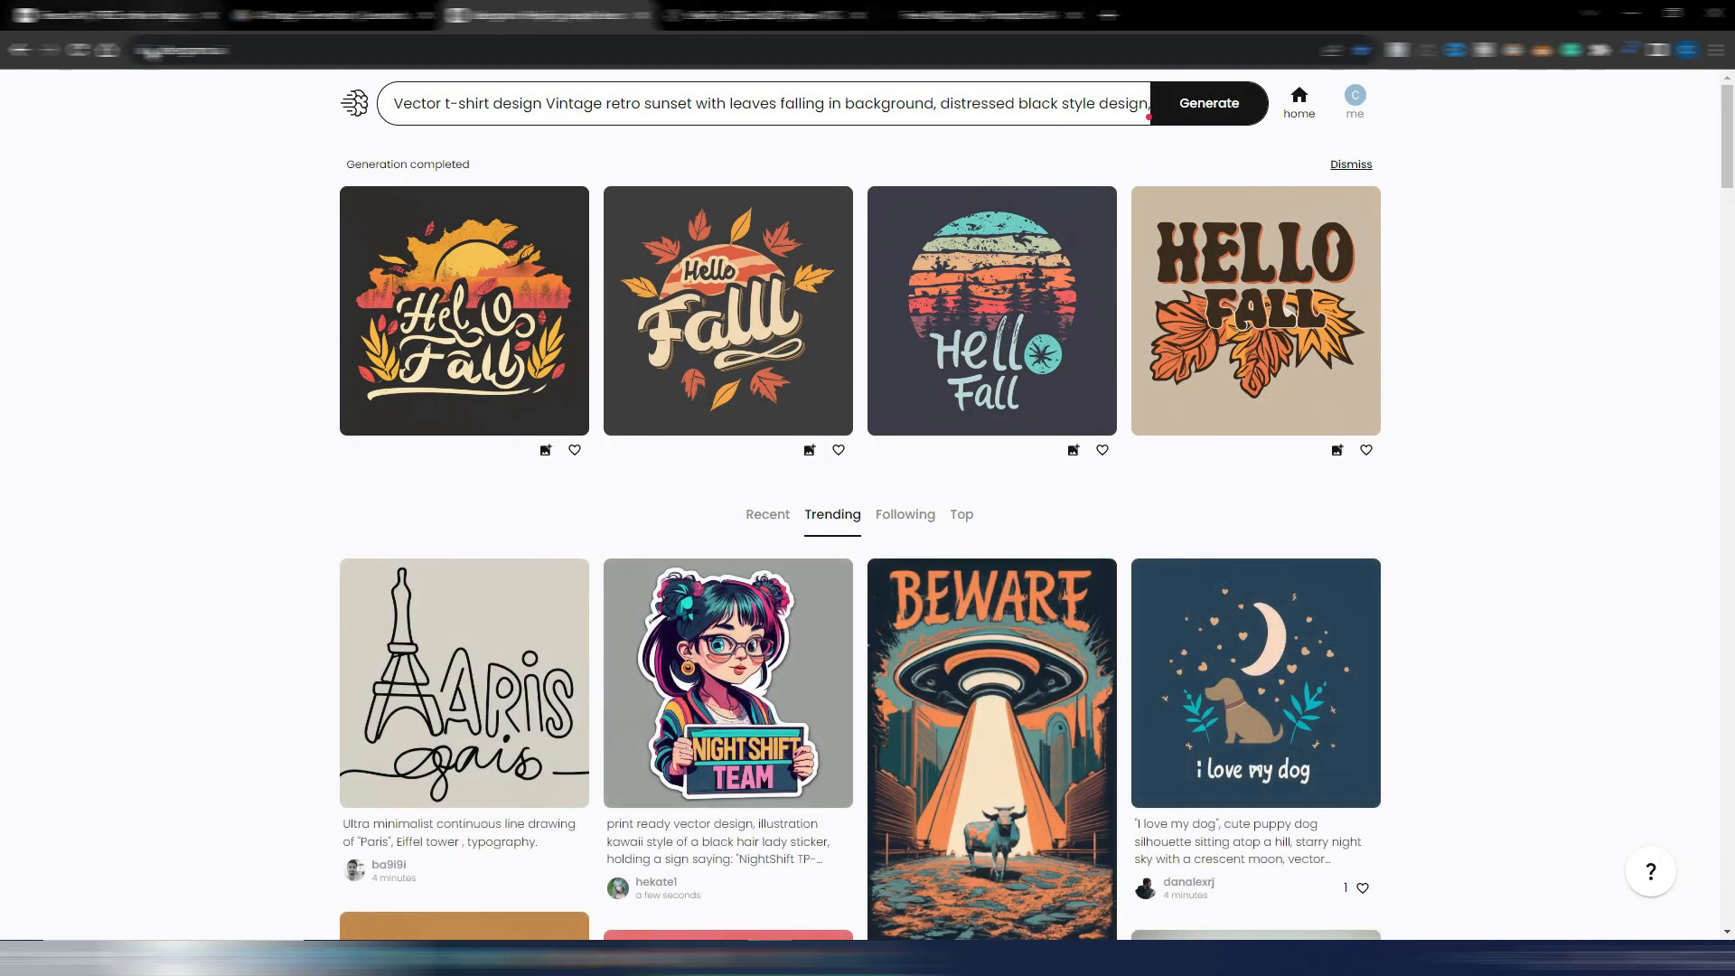
{"action": "left_click", "coordinate": [152, 16]}
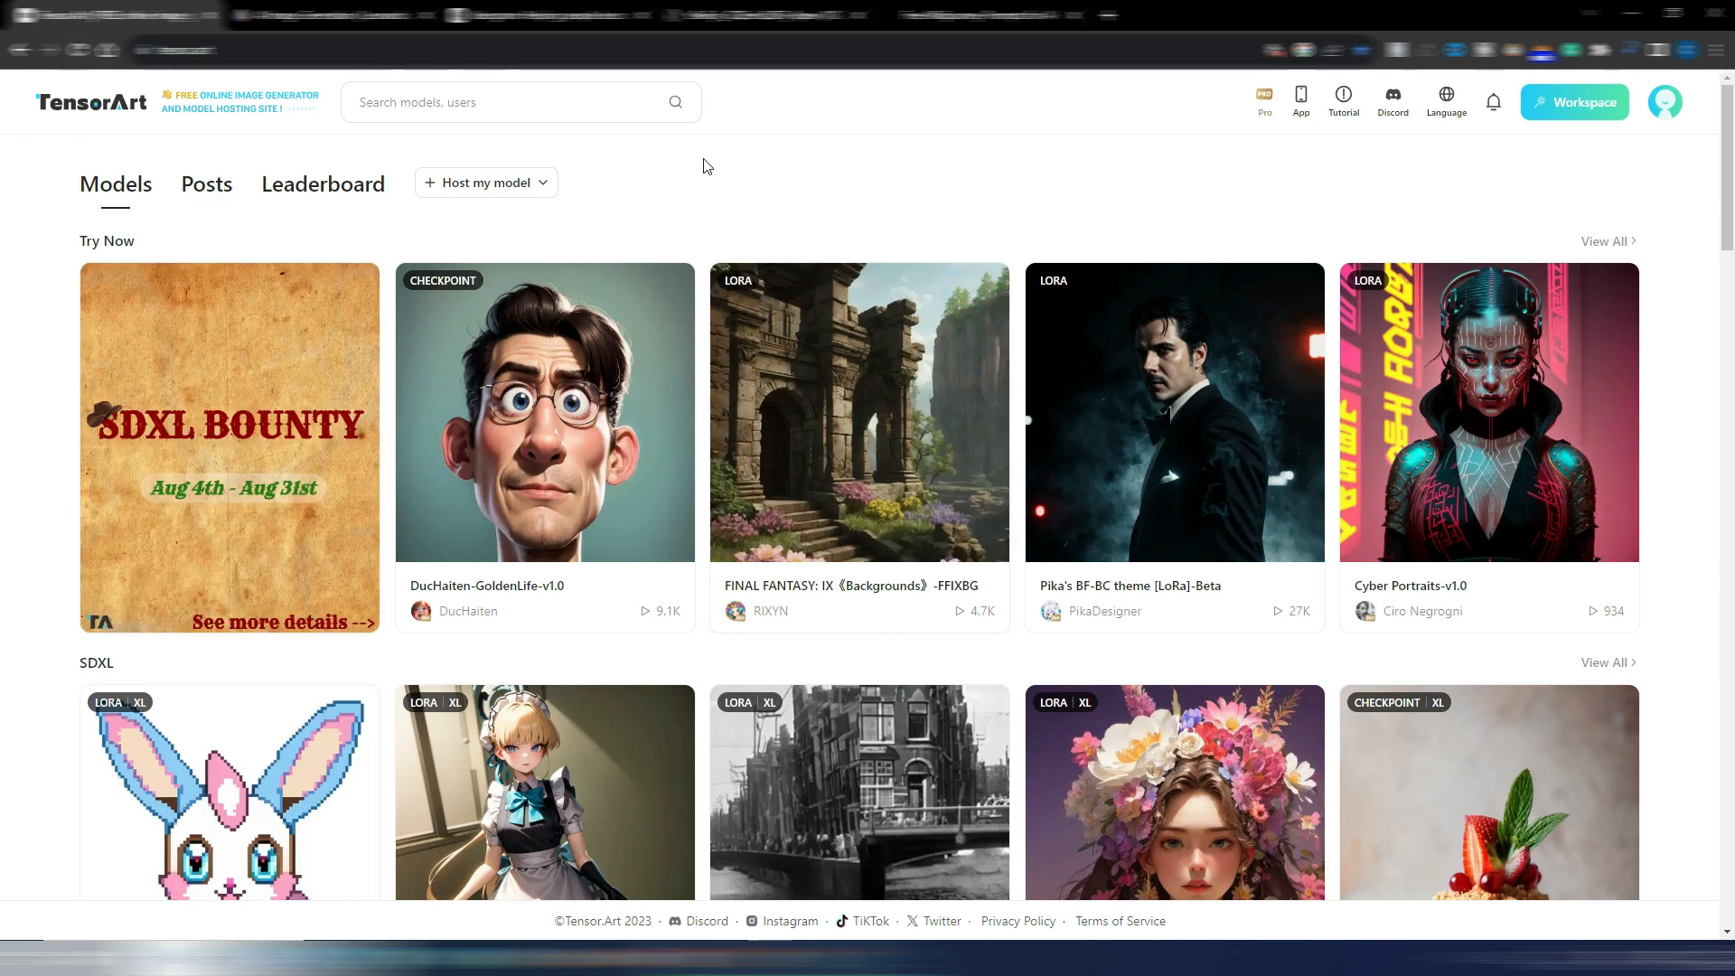